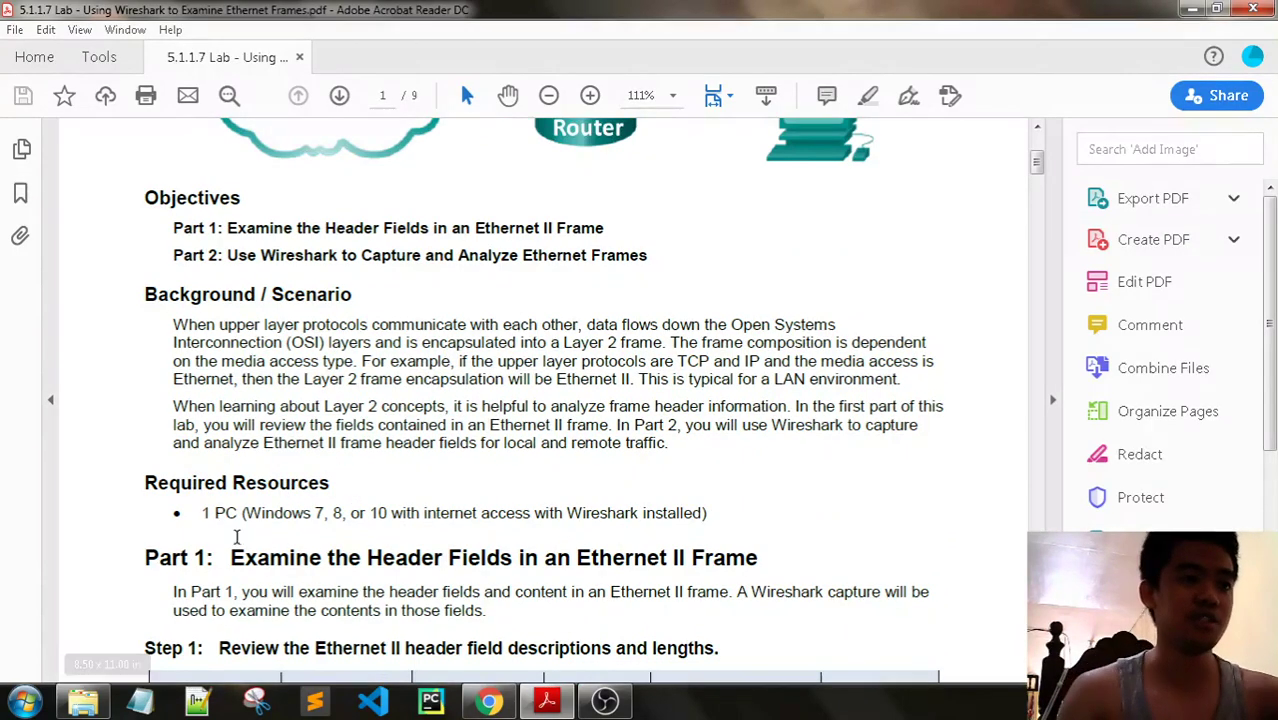
- Read the lab's topology, objectives, background scenario and required resources on the first page
{"action": "scroll", "coordinate": [237, 537], "scroll_direction": "up", "scroll_amount": 3}
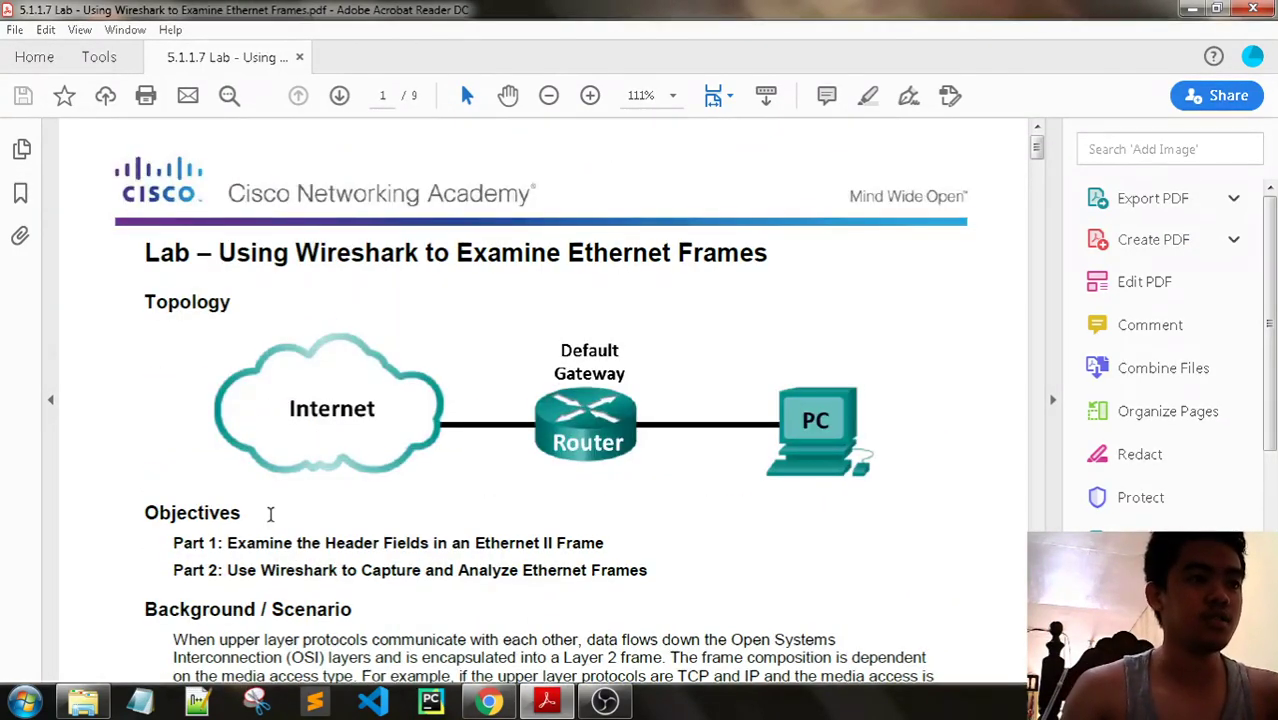
{"action": "scroll", "coordinate": [289, 512], "scroll_direction": "down", "scroll_amount": 1}
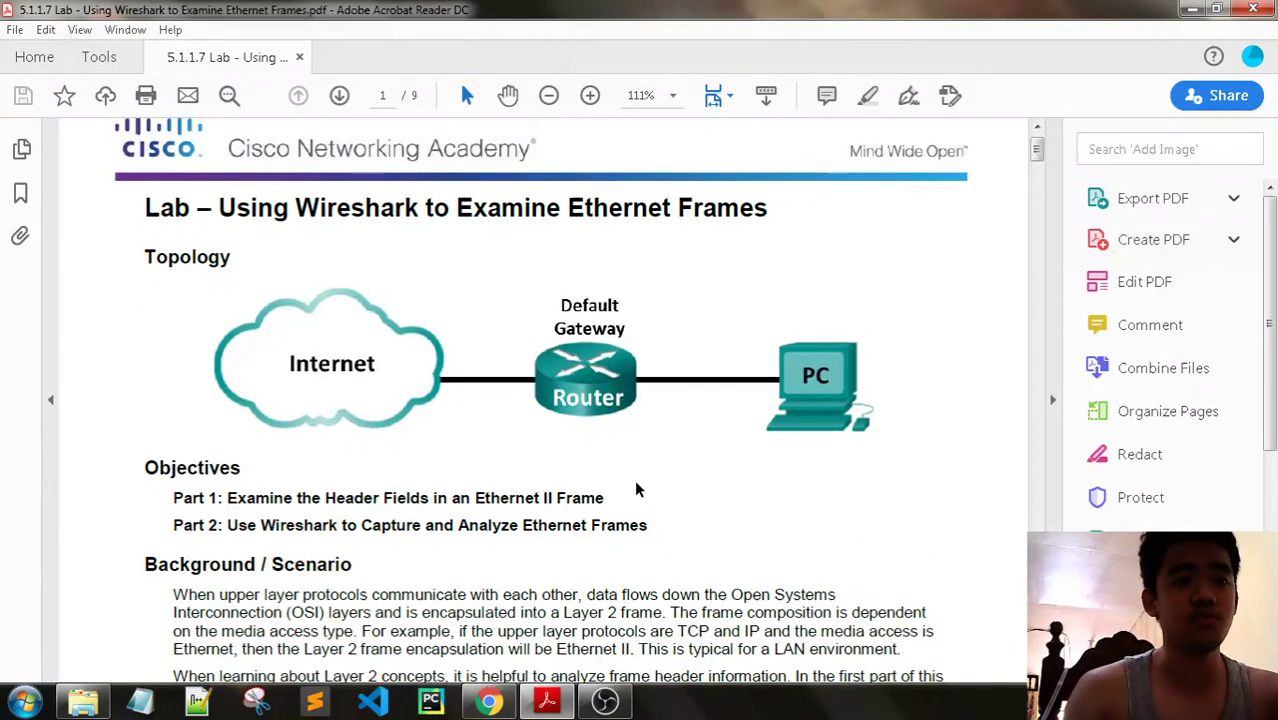
{"action": "scroll", "coordinate": [634, 479], "scroll_direction": "down", "scroll_amount": 1}
{"action": "scroll", "coordinate": [291, 465], "scroll_direction": "down", "scroll_amount": 1}
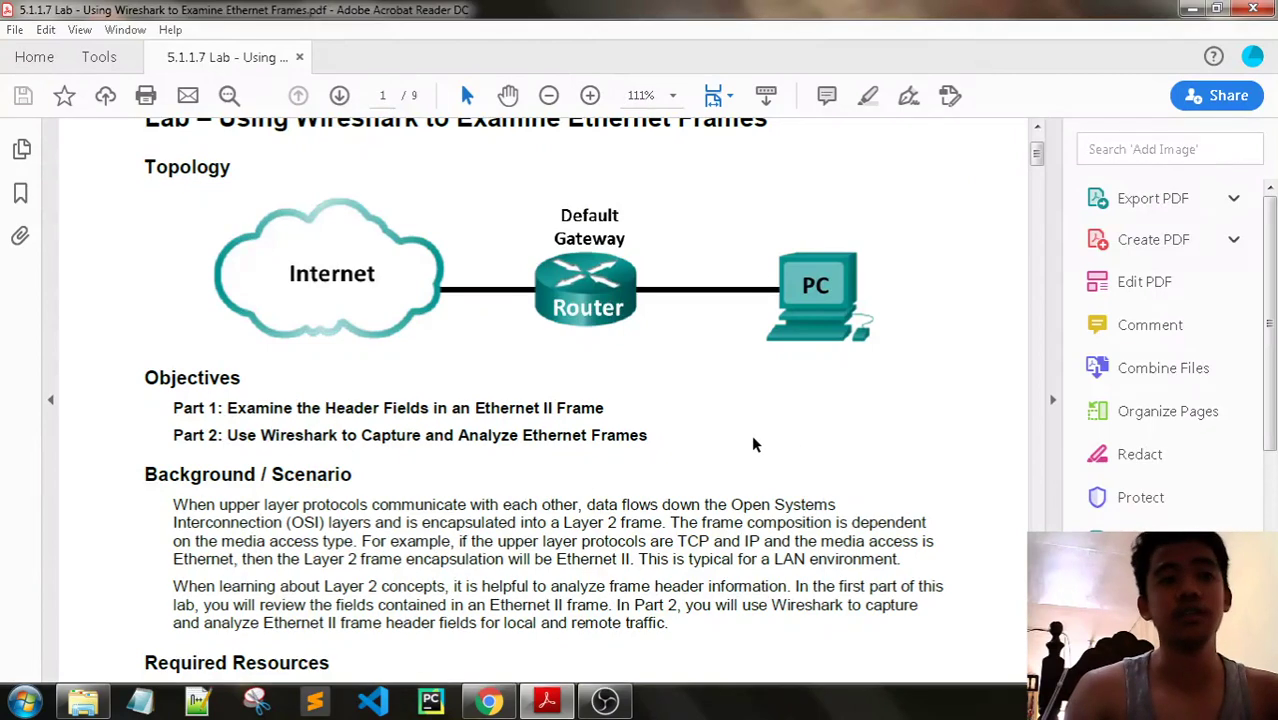
{"action": "scroll", "coordinate": [758, 440], "scroll_direction": "down", "scroll_amount": 5}
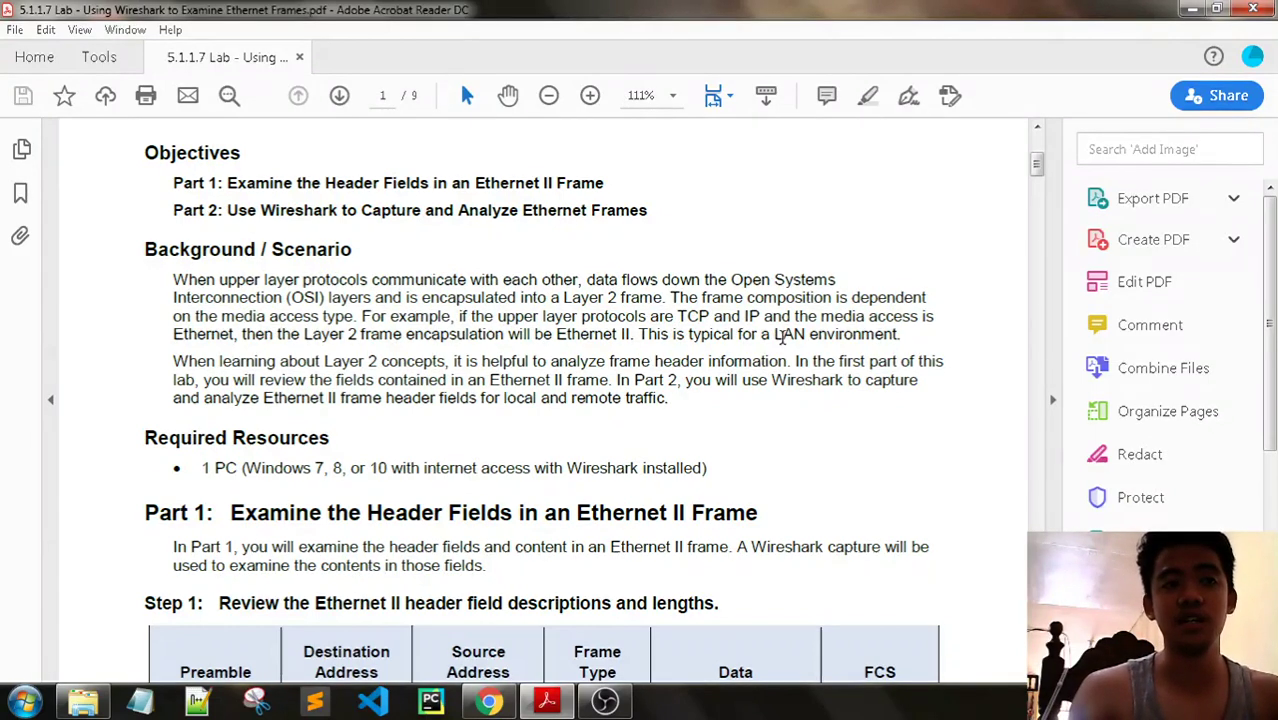
{"action": "scroll", "coordinate": [610, 353], "scroll_direction": "down", "scroll_amount": 2}
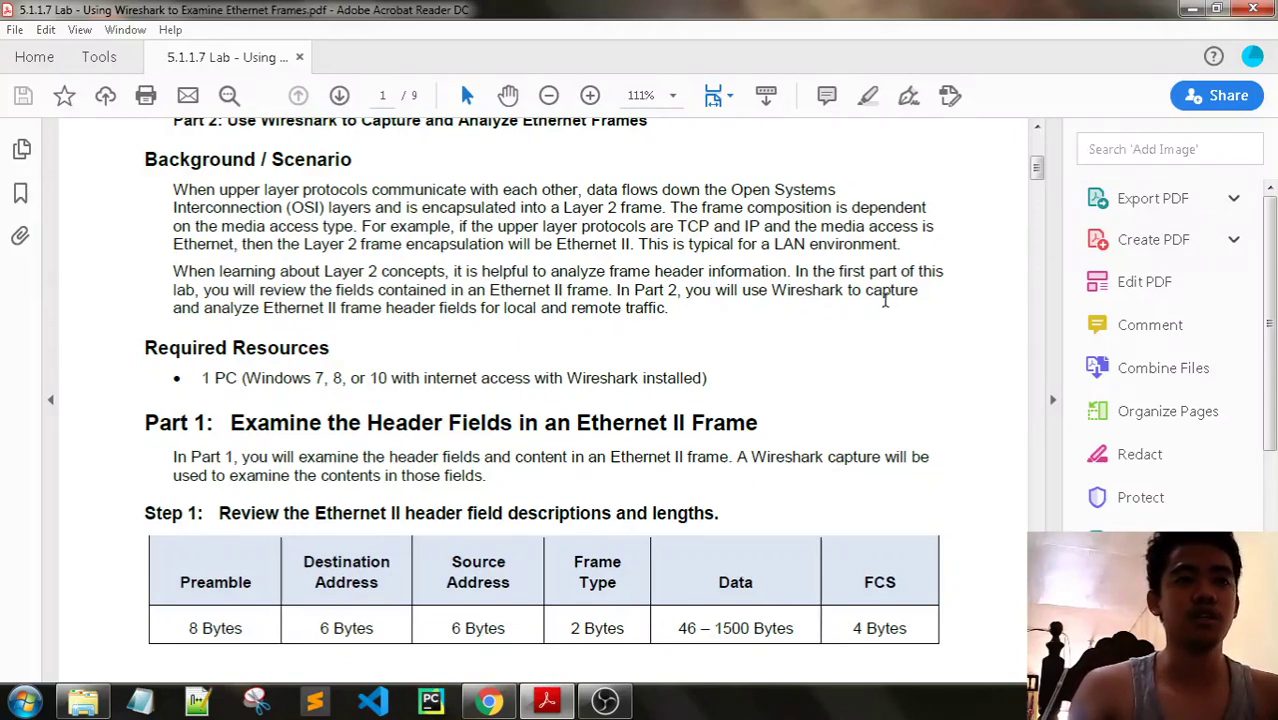
{"action": "left_click_drag", "start_coordinate": [944, 272], "coordinate": [707, 274]}
{"action": "left_click", "coordinate": [312, 296]}
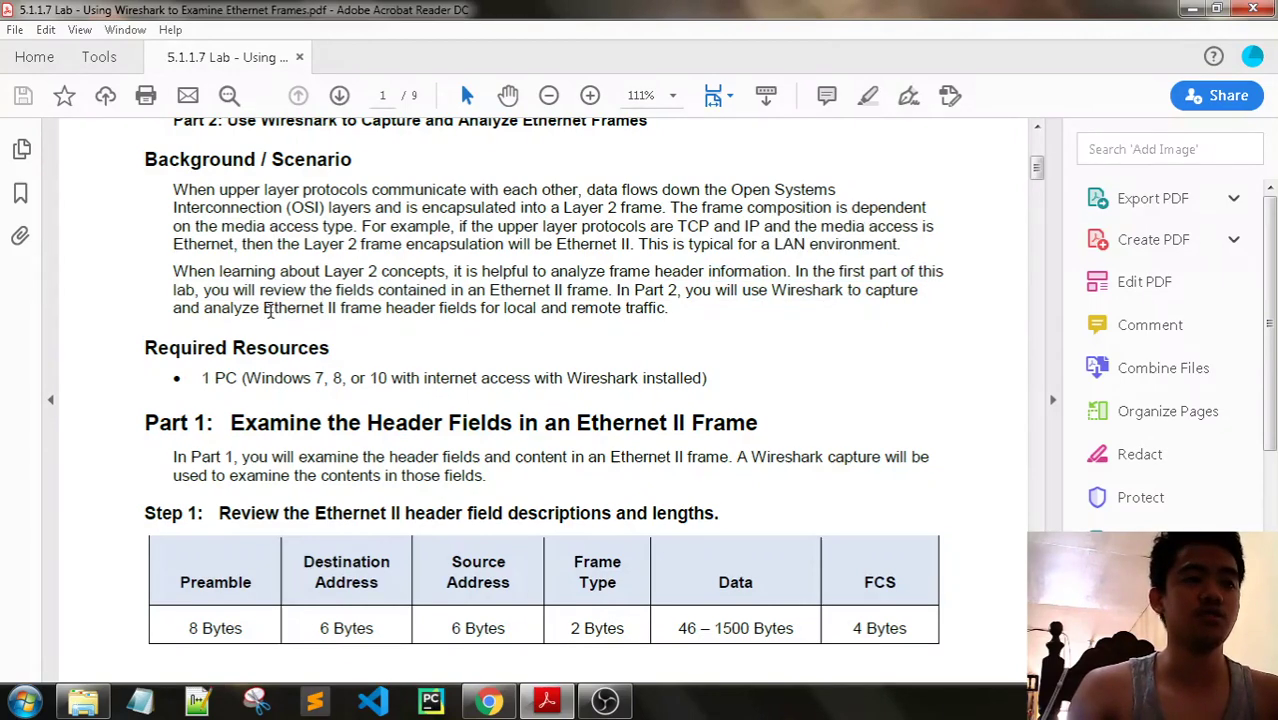
{"action": "left_click_drag", "start_coordinate": [268, 311], "coordinate": [694, 291]}
{"action": "left_click", "coordinate": [700, 296]}
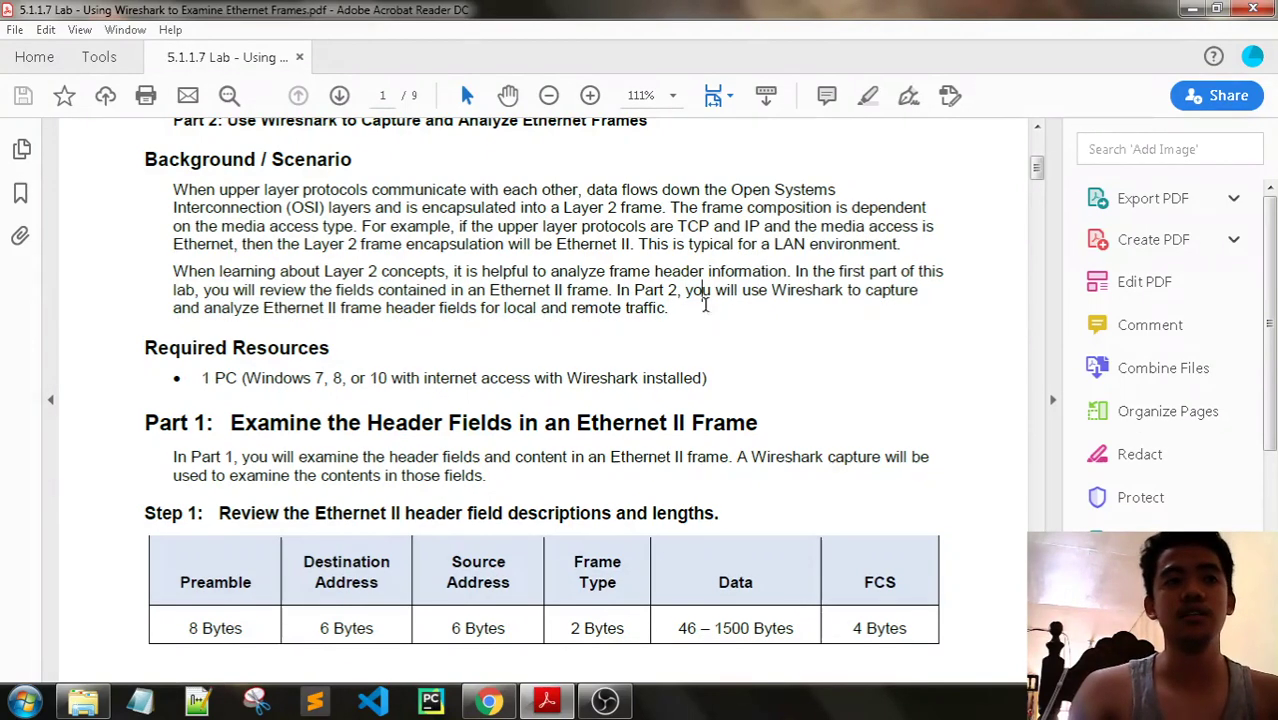
{"action": "left_click_drag", "start_coordinate": [608, 310], "coordinate": [686, 291]}
{"action": "left_click", "coordinate": [690, 330]}
{"action": "scroll", "coordinate": [437, 335], "scroll_direction": "down", "scroll_amount": 2}
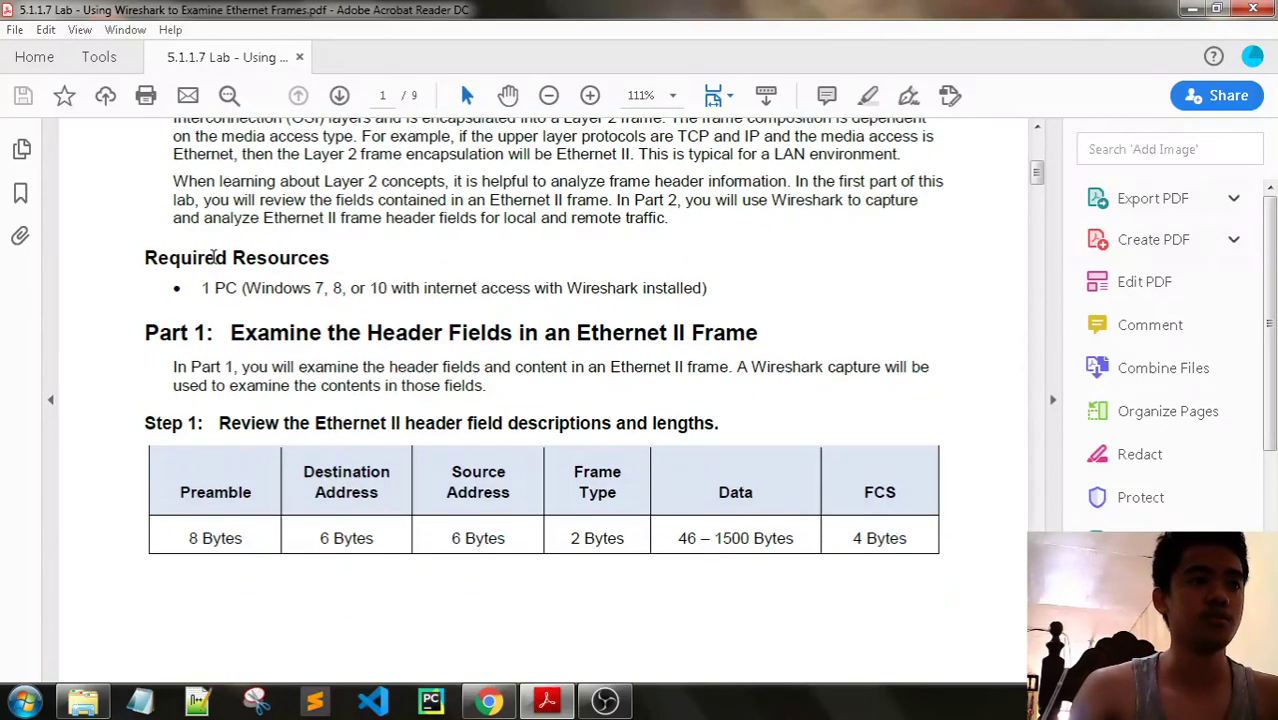
{"action": "left_click_drag", "start_coordinate": [202, 289], "coordinate": [244, 289]}
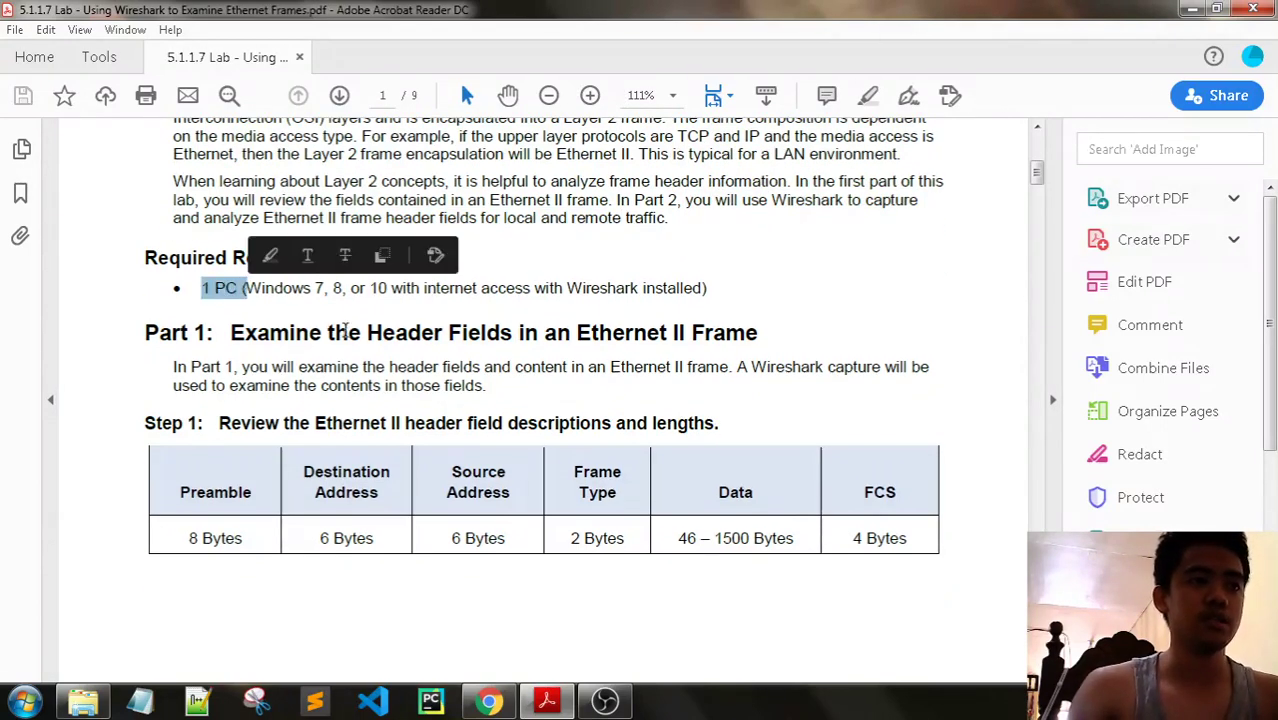
{"action": "left_click", "coordinate": [579, 492]}
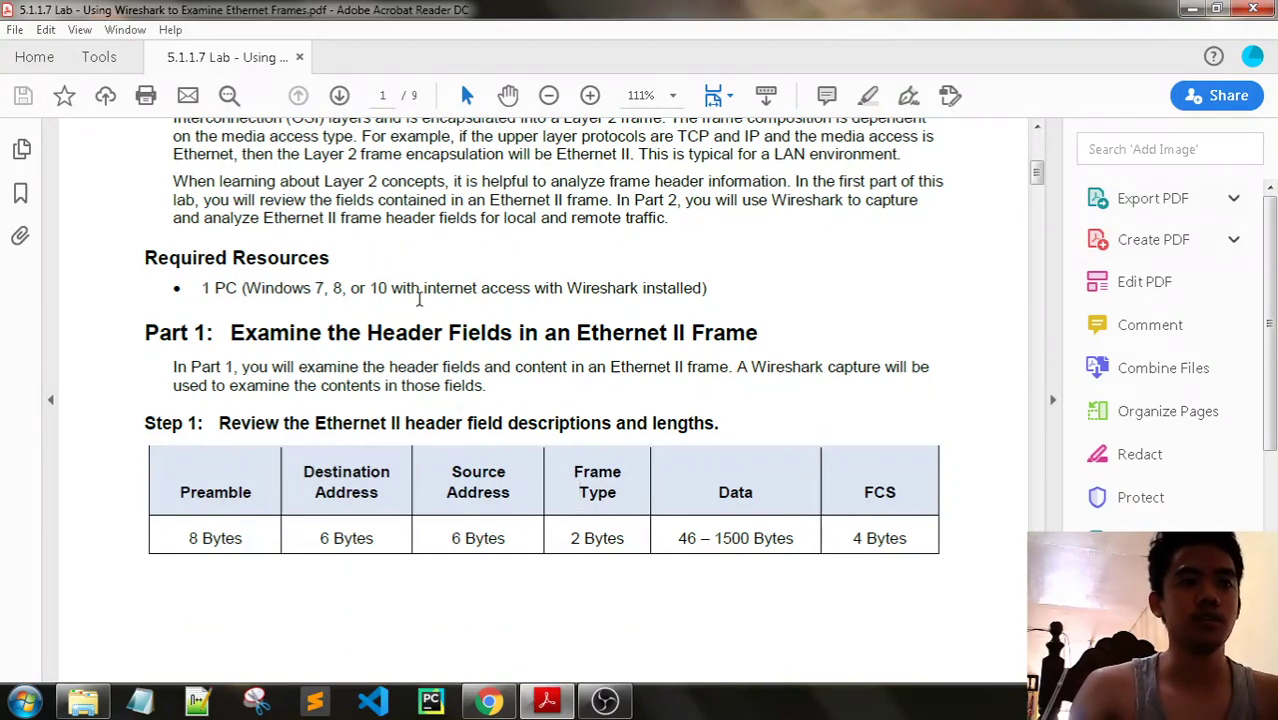
- Read the Part 1 introduction and the Step 1 instruction on reviewing Ethernet II header fields
{"action": "scroll", "coordinate": [575, 322], "scroll_direction": "down", "scroll_amount": 2}
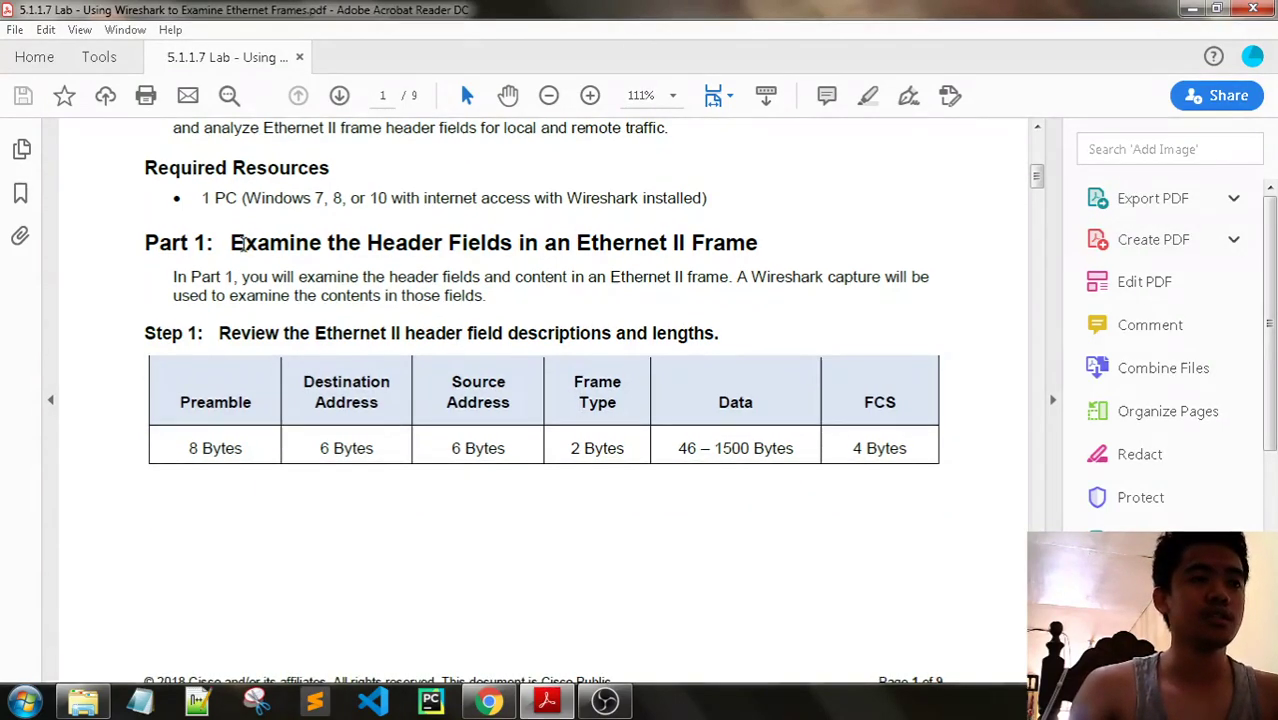
{"action": "left_click_drag", "start_coordinate": [231, 242], "coordinate": [731, 236]}
{"action": "left_click", "coordinate": [802, 258]}
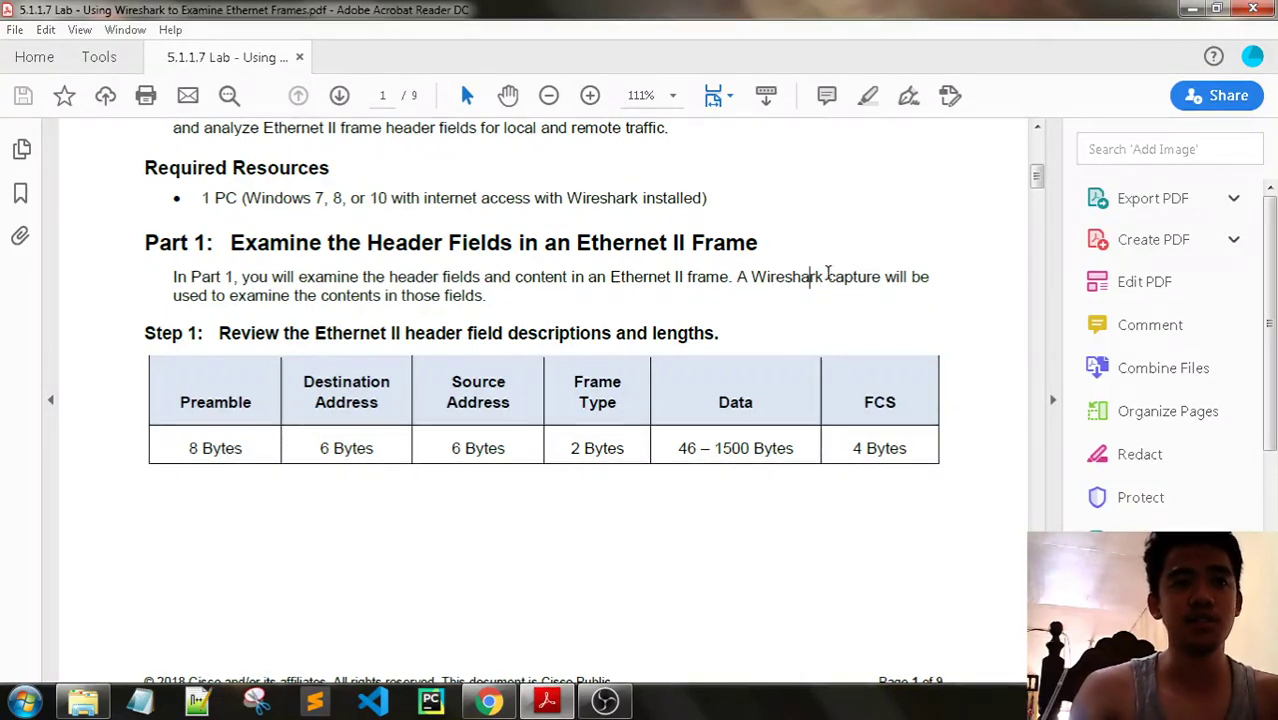
{"action": "left_click_drag", "start_coordinate": [515, 280], "coordinate": [301, 297]}
{"action": "left_click", "coordinate": [497, 293]}
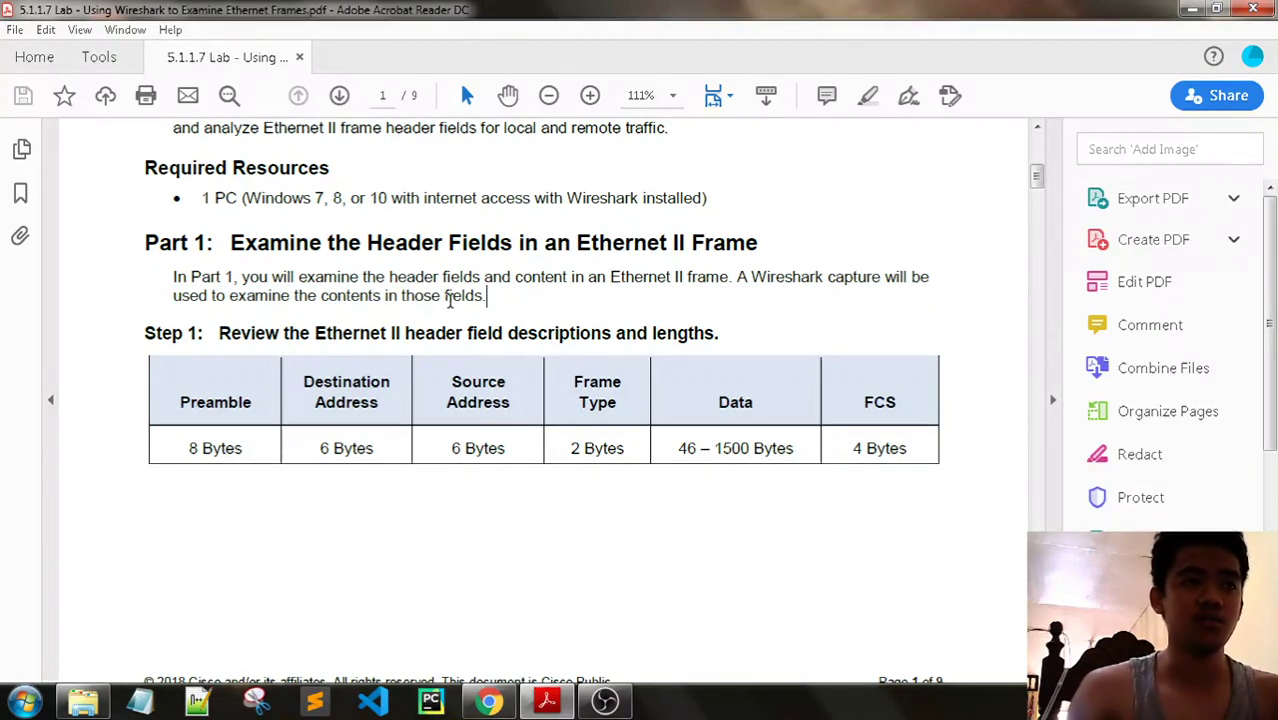
{"action": "scroll", "coordinate": [446, 298], "scroll_direction": "down", "scroll_amount": 1}
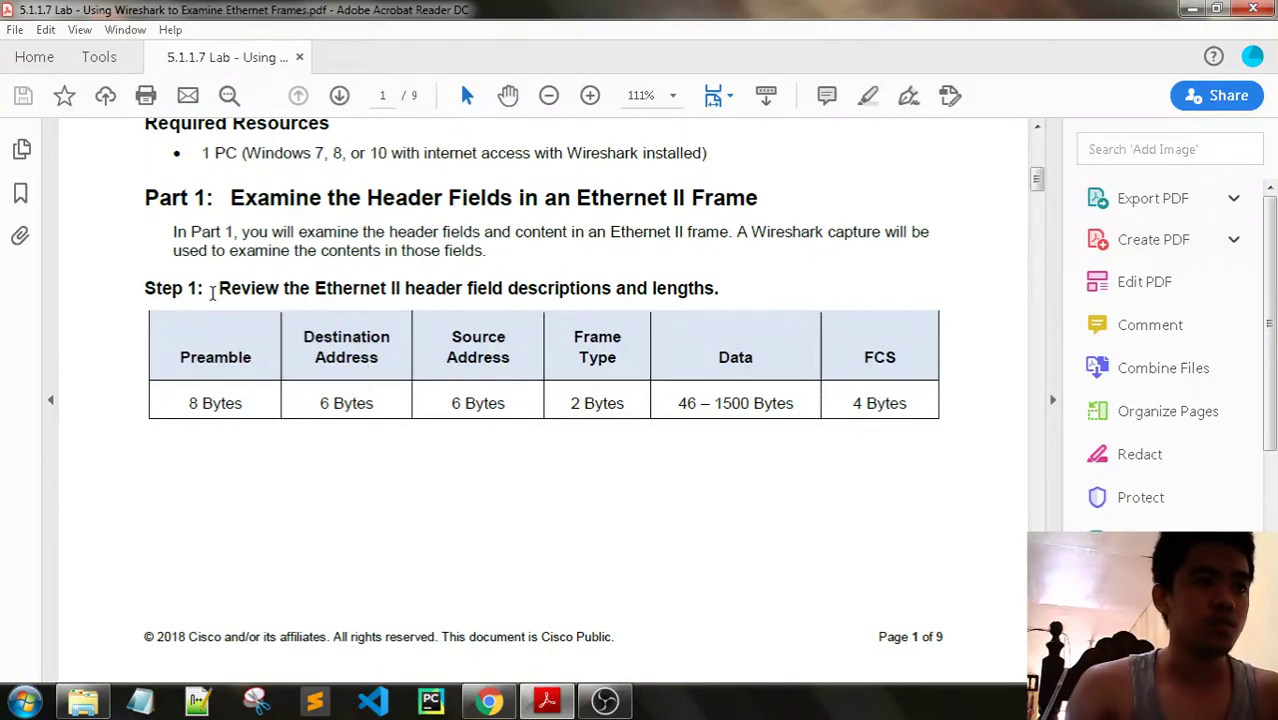
{"action": "left_click_drag", "start_coordinate": [218, 289], "coordinate": [611, 290]}
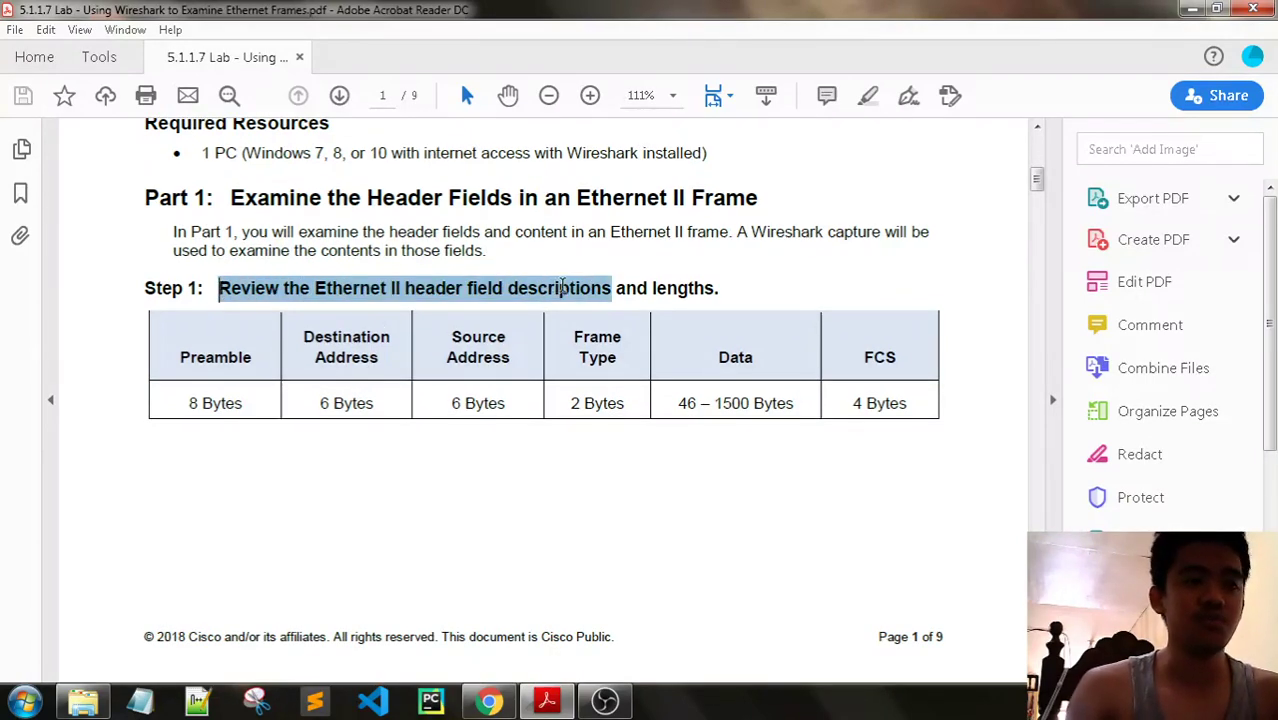
{"action": "left_click", "coordinate": [755, 295]}
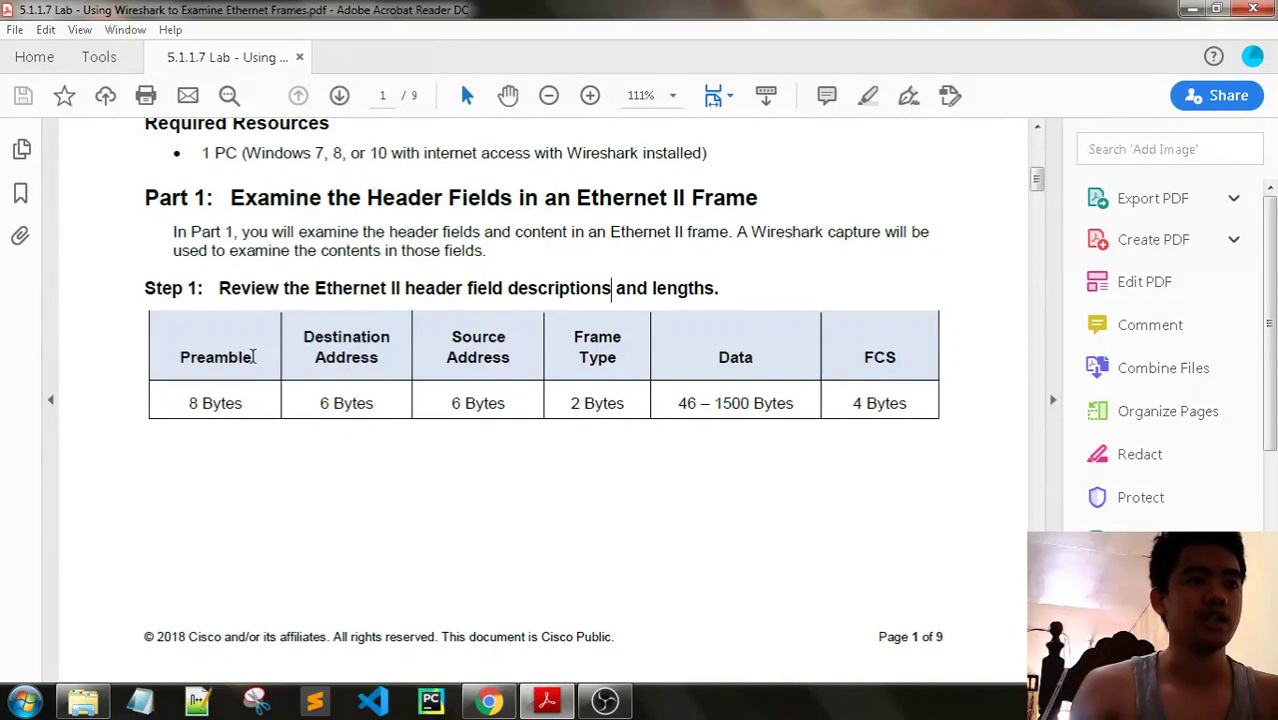
- Examine the Ethernet II header table, going through the field names and byte lengths from Preamble to FCS
{"action": "left_click_drag", "start_coordinate": [258, 356], "coordinate": [205, 357]}
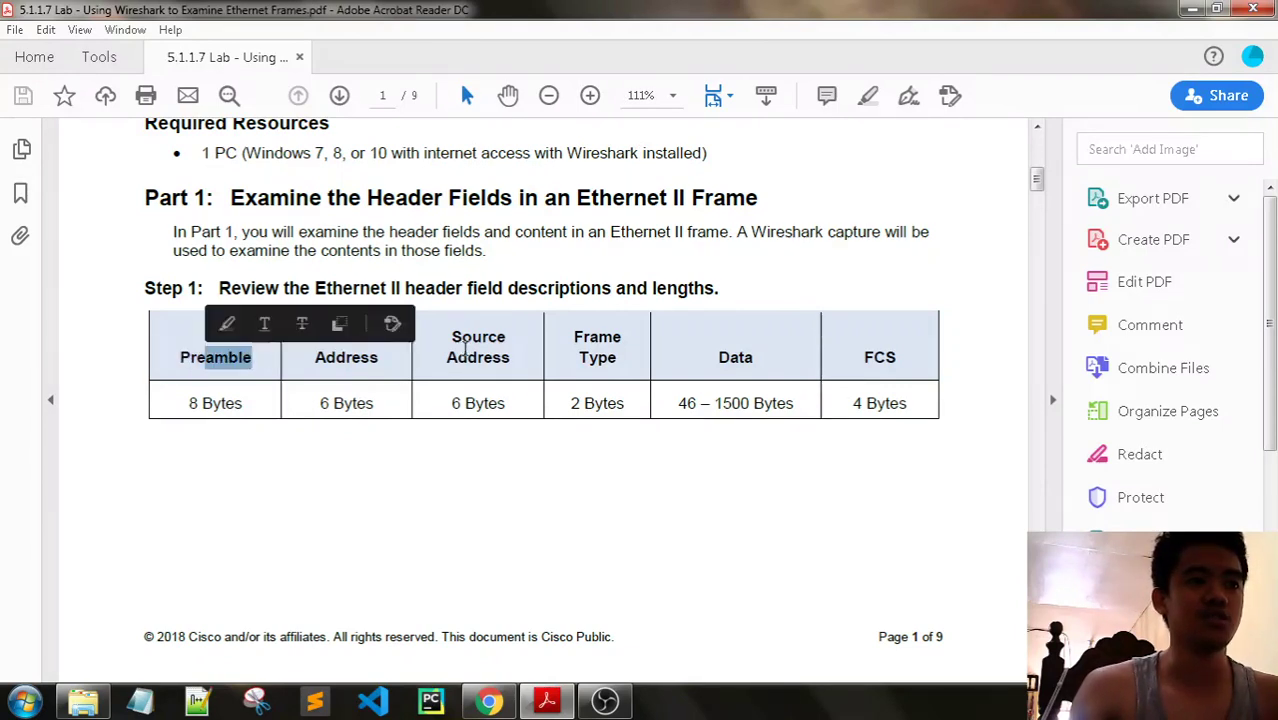
{"action": "left_click", "coordinate": [785, 277]}
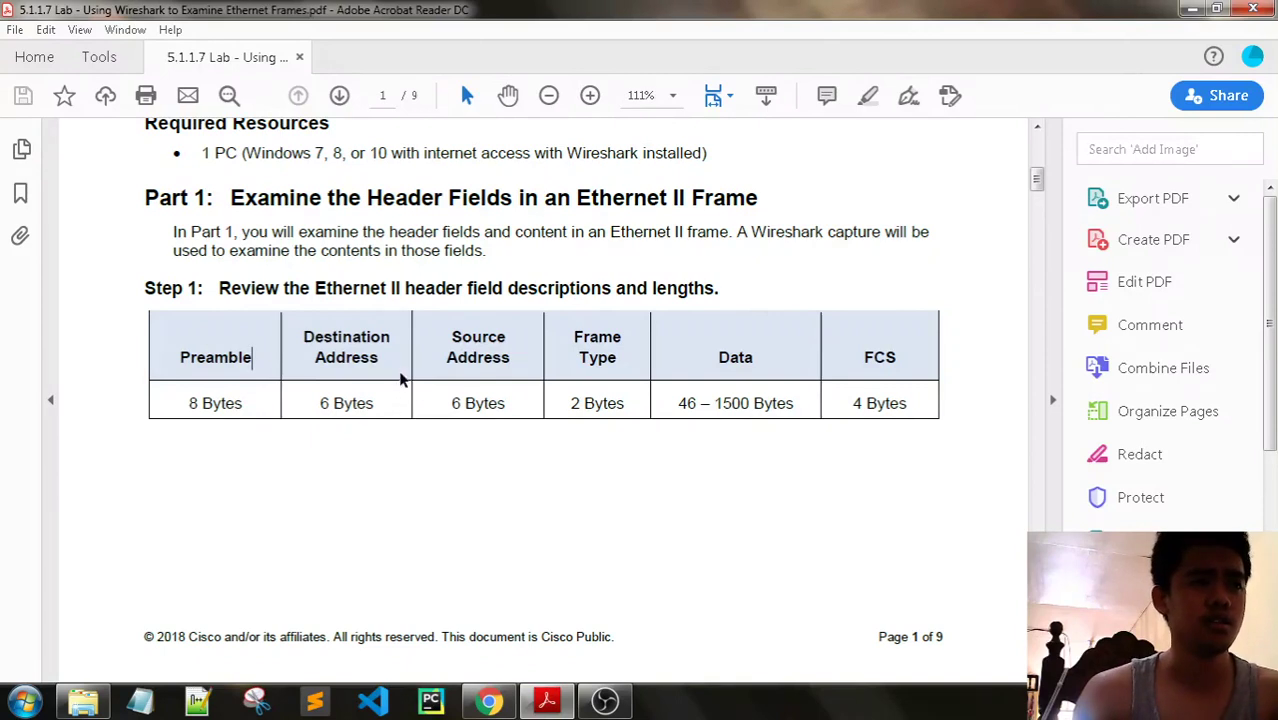
{"action": "triple_click", "coordinate": [386, 403]}
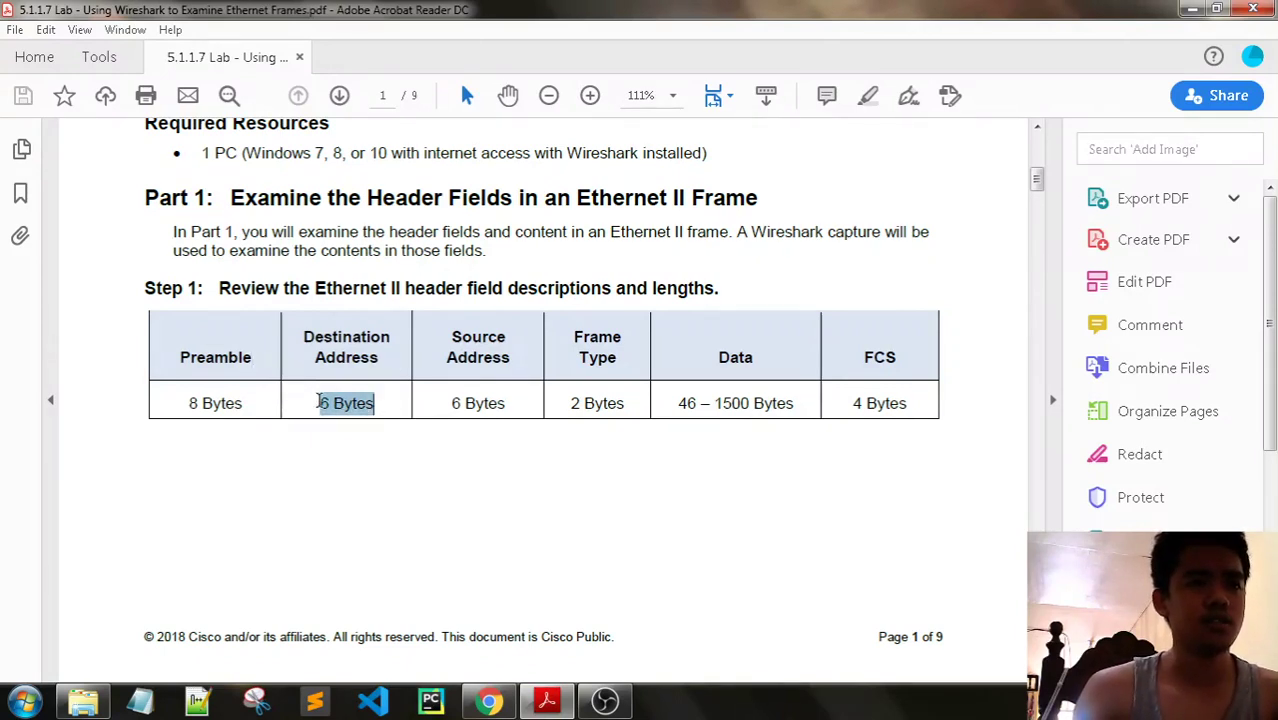
{"action": "left_click", "coordinate": [386, 403]}
{"action": "left_click_drag", "start_coordinate": [448, 334], "coordinate": [451, 403]}
{"action": "left_click", "coordinate": [466, 430]}
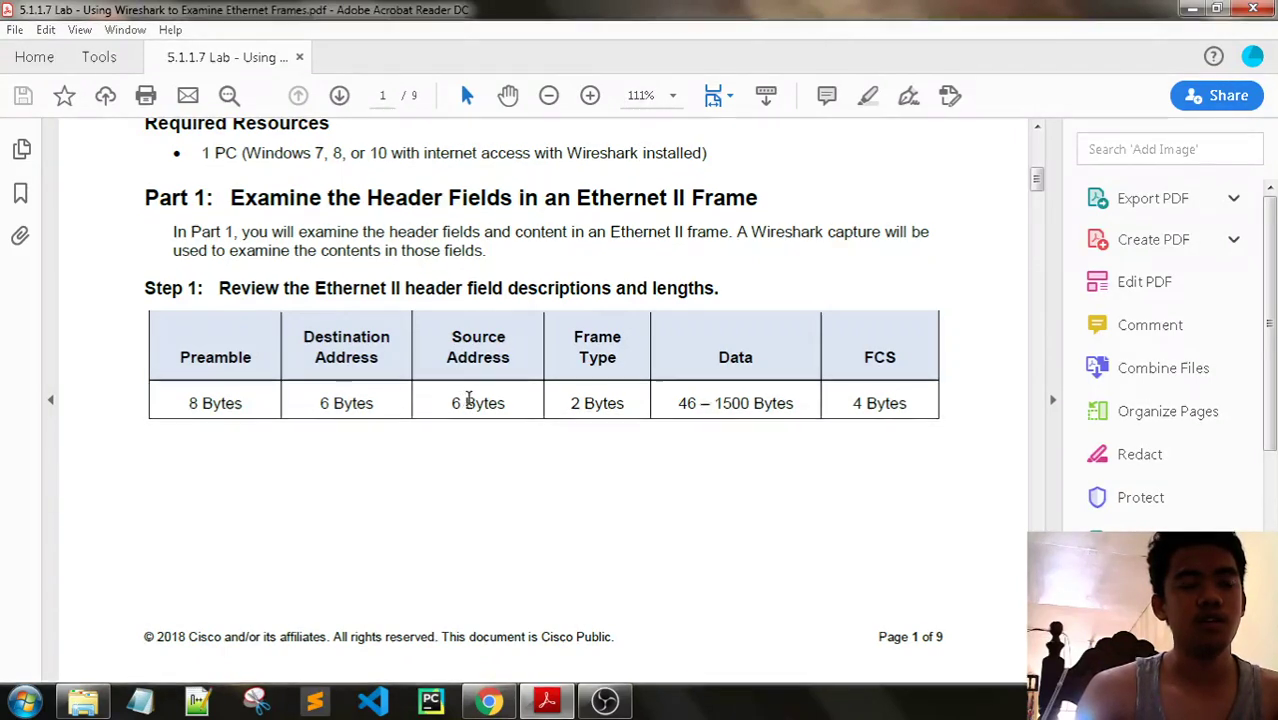
{"action": "left_click_drag", "start_coordinate": [465, 400], "coordinate": [440, 347]}
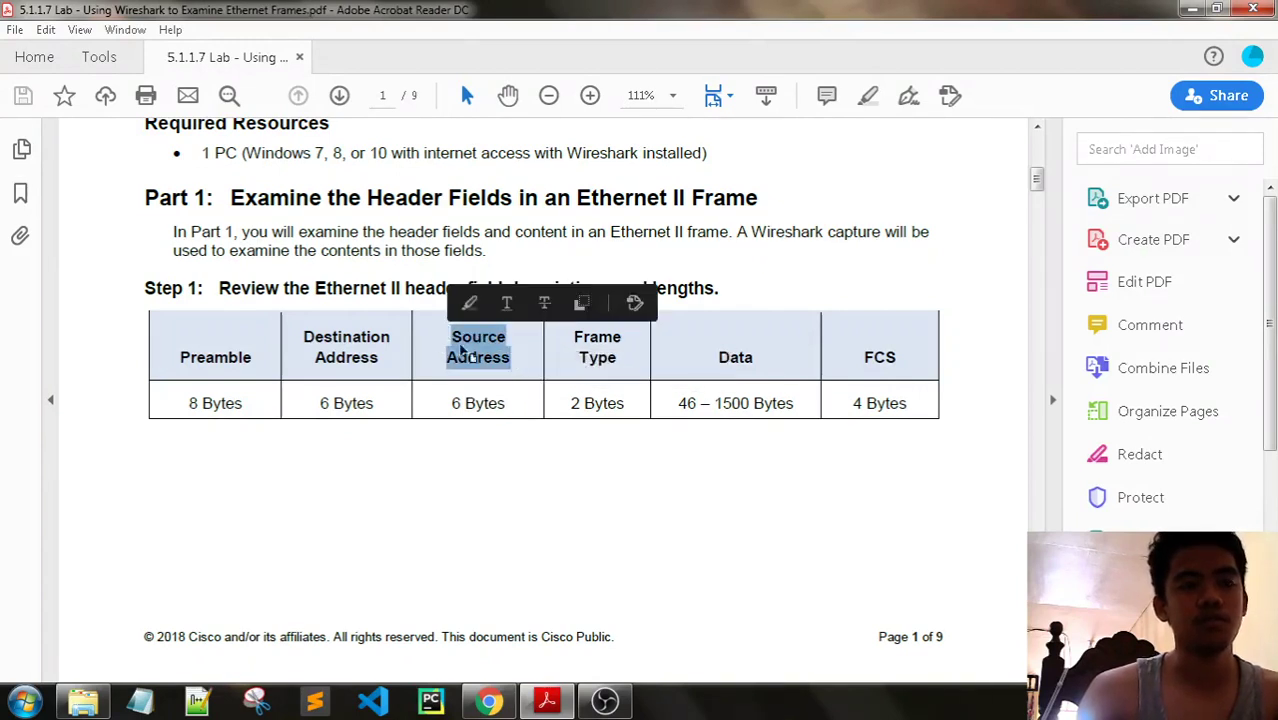
{"action": "left_click", "coordinate": [560, 431]}
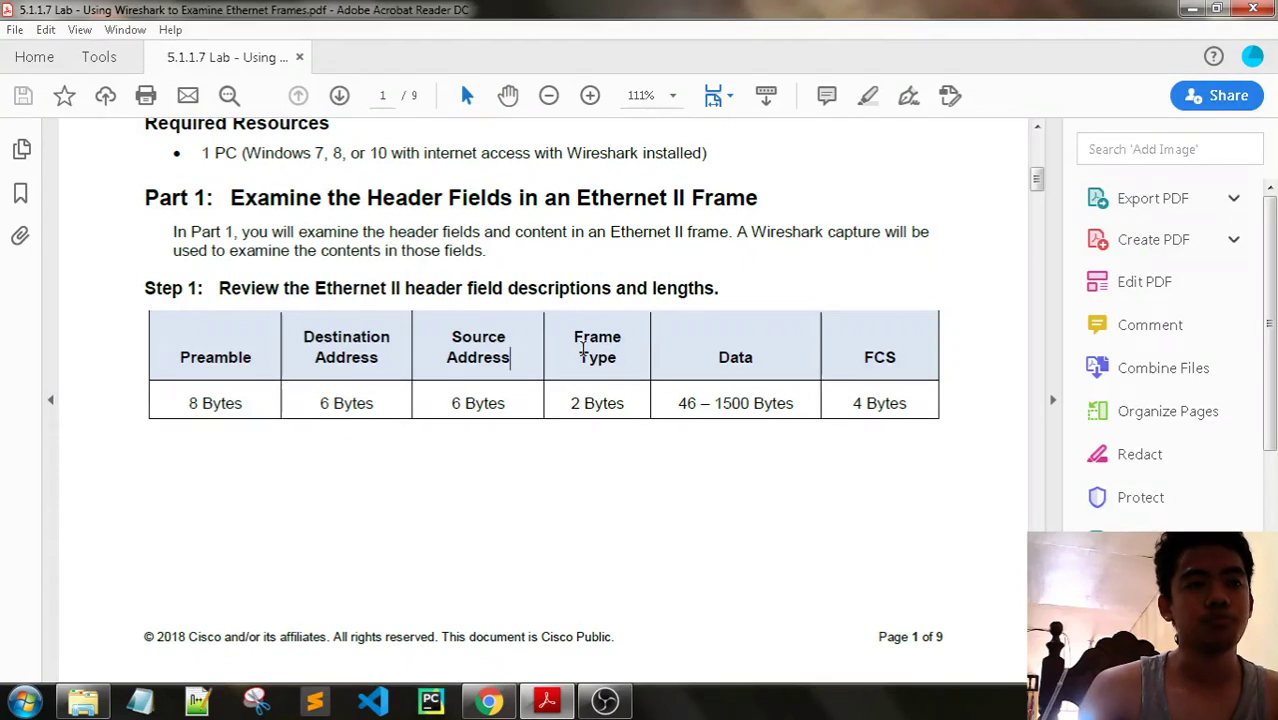
{"action": "left_click_drag", "start_coordinate": [630, 408], "coordinate": [548, 392]}
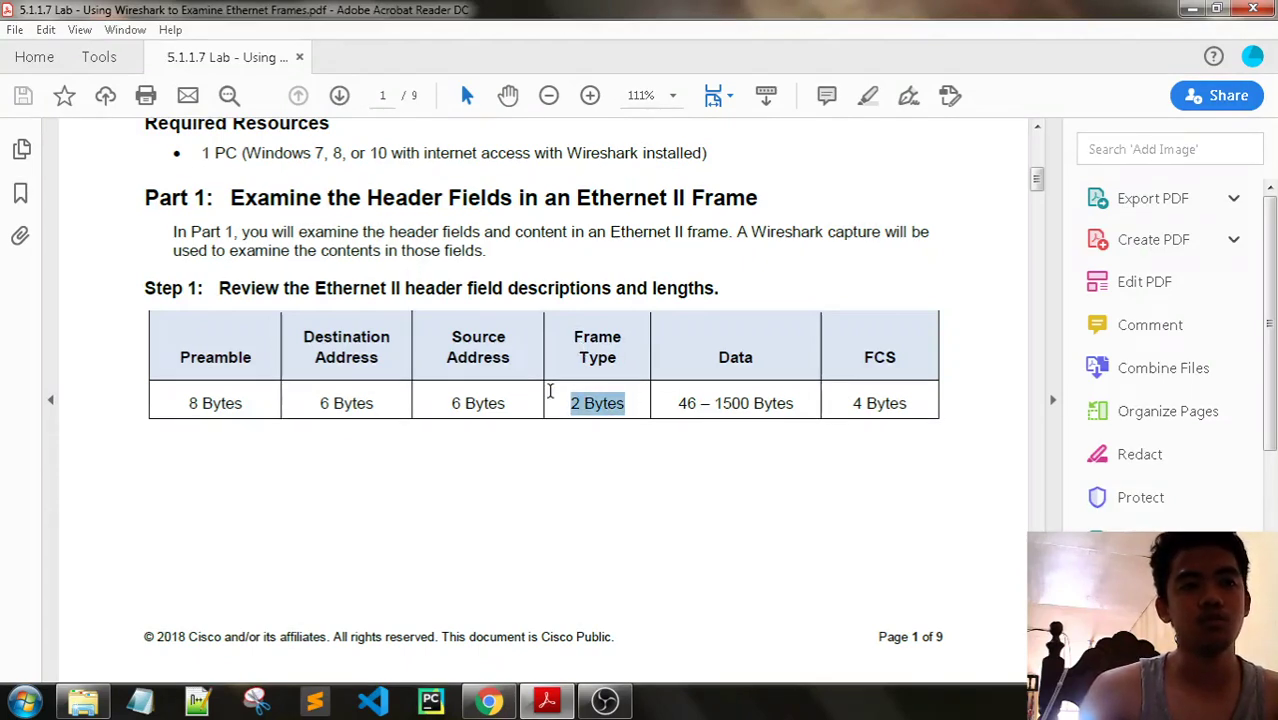
{"action": "left_click", "coordinate": [695, 457]}
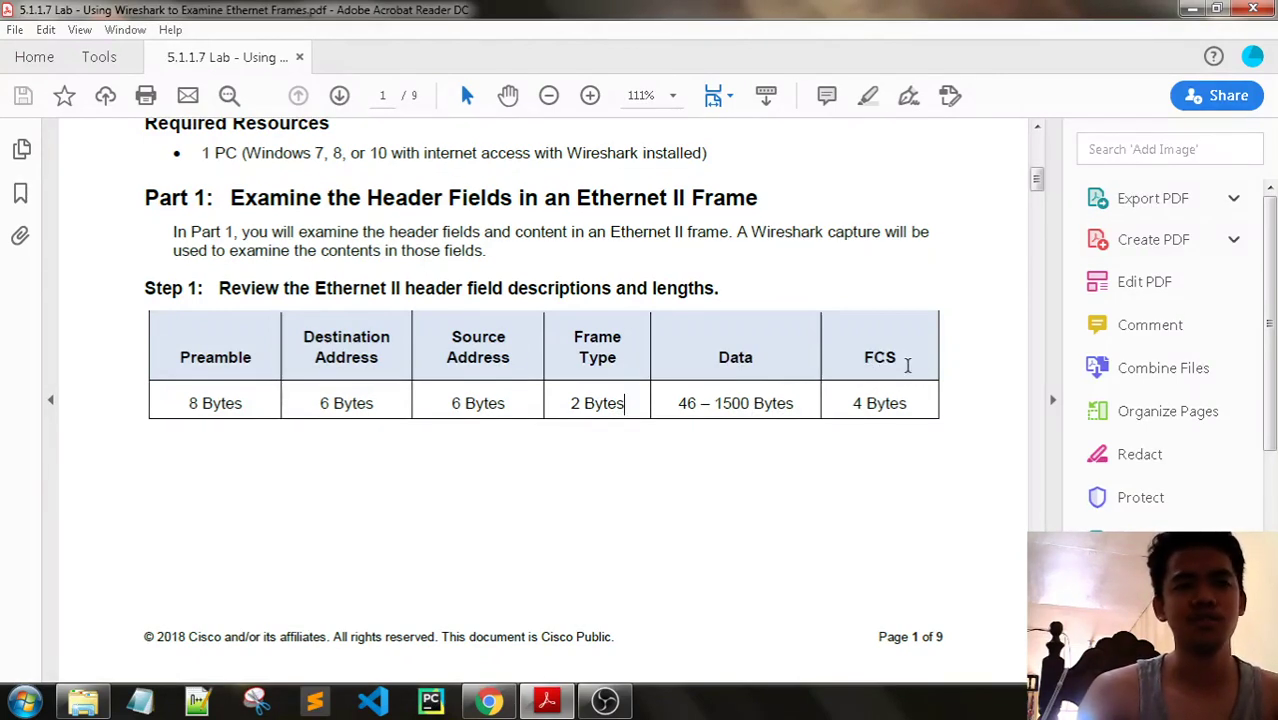
{"action": "left_click_drag", "start_coordinate": [906, 403], "coordinate": [790, 402]}
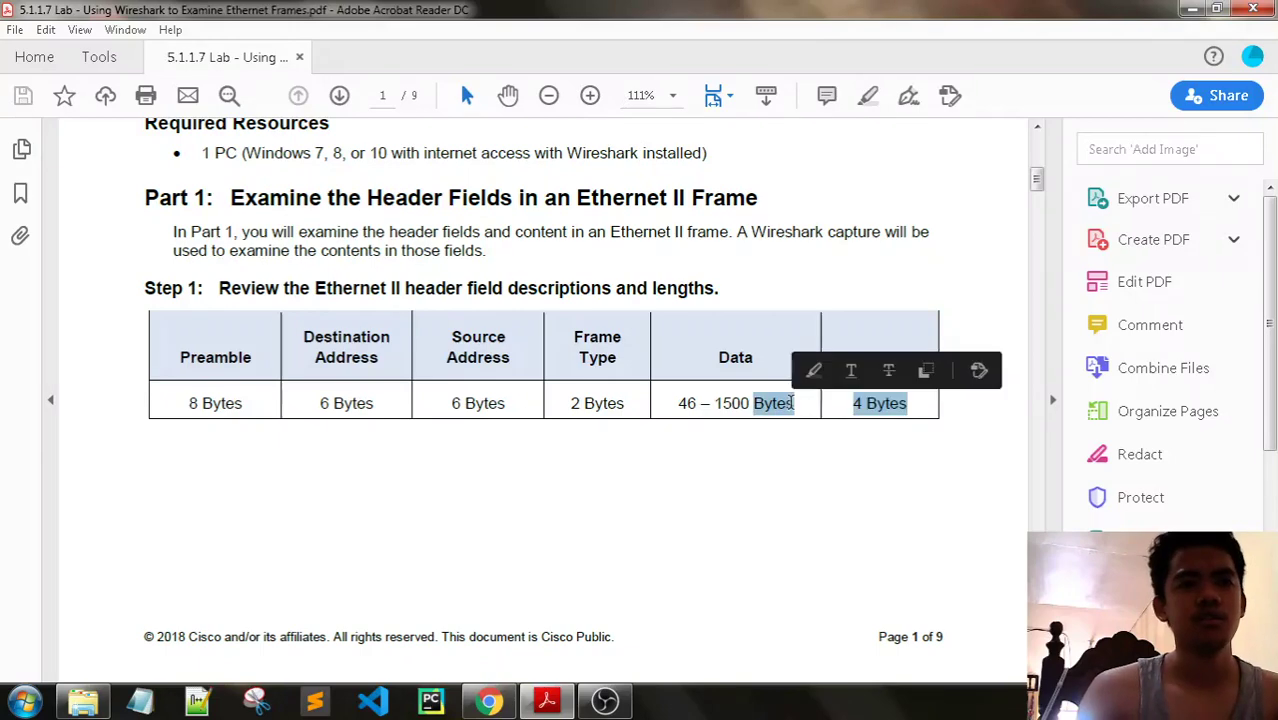
{"action": "left_click", "coordinate": [853, 487]}
- Read Step 2 with the PC's sample ipconfig /all output on page 2, up to the start of Step 3
{"action": "scroll", "coordinate": [853, 487], "scroll_direction": "down", "scroll_amount": 10}
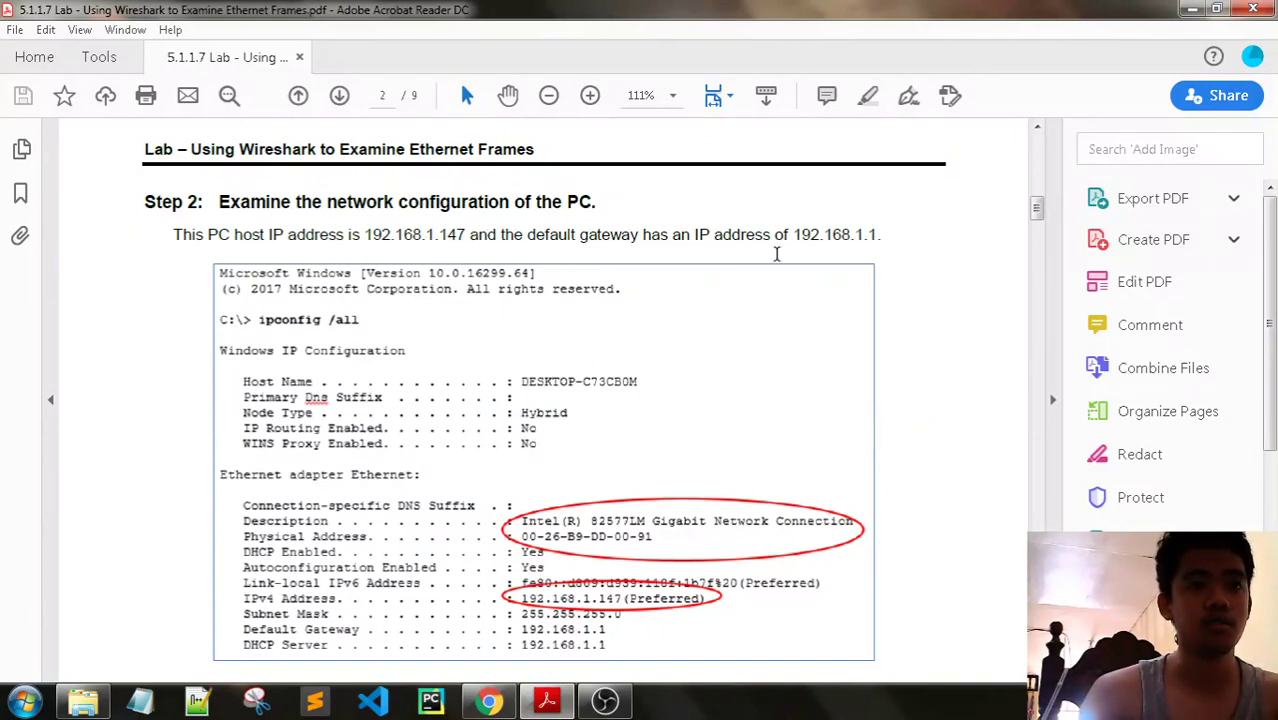
{"action": "scroll", "coordinate": [783, 251], "scroll_direction": "down", "scroll_amount": 1}
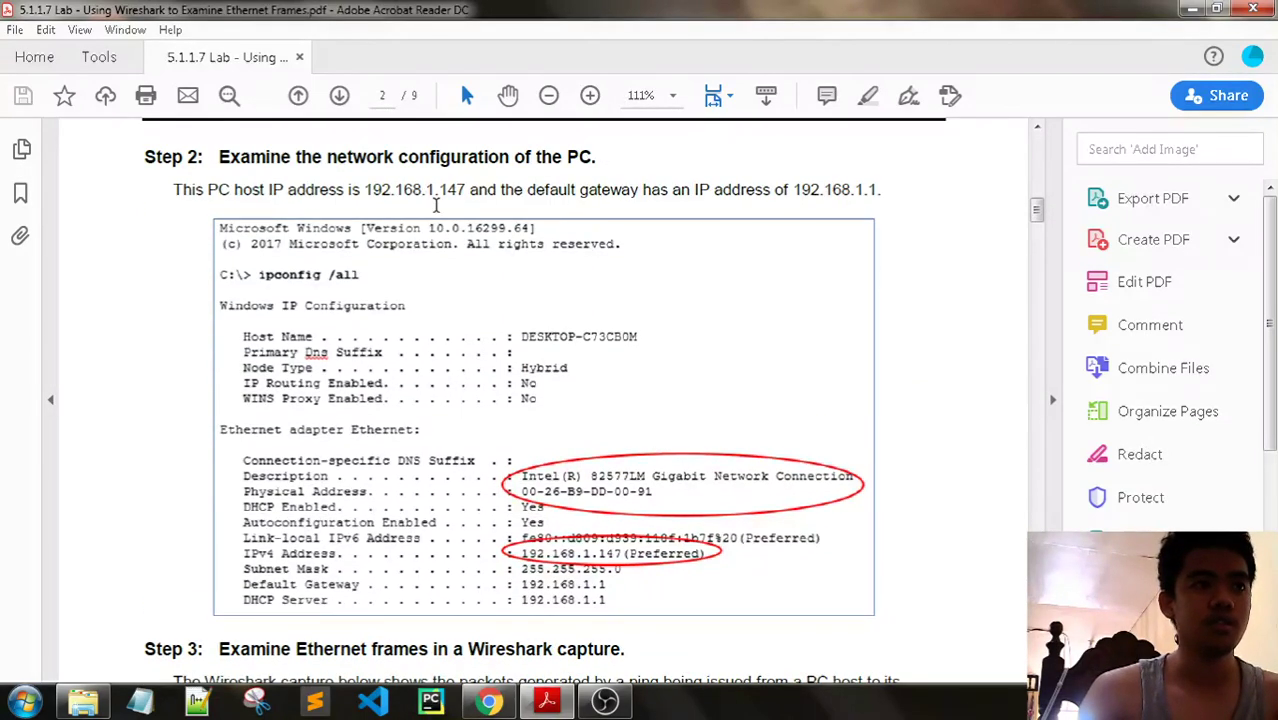
{"action": "scroll", "coordinate": [555, 262], "scroll_direction": "down", "scroll_amount": 5}
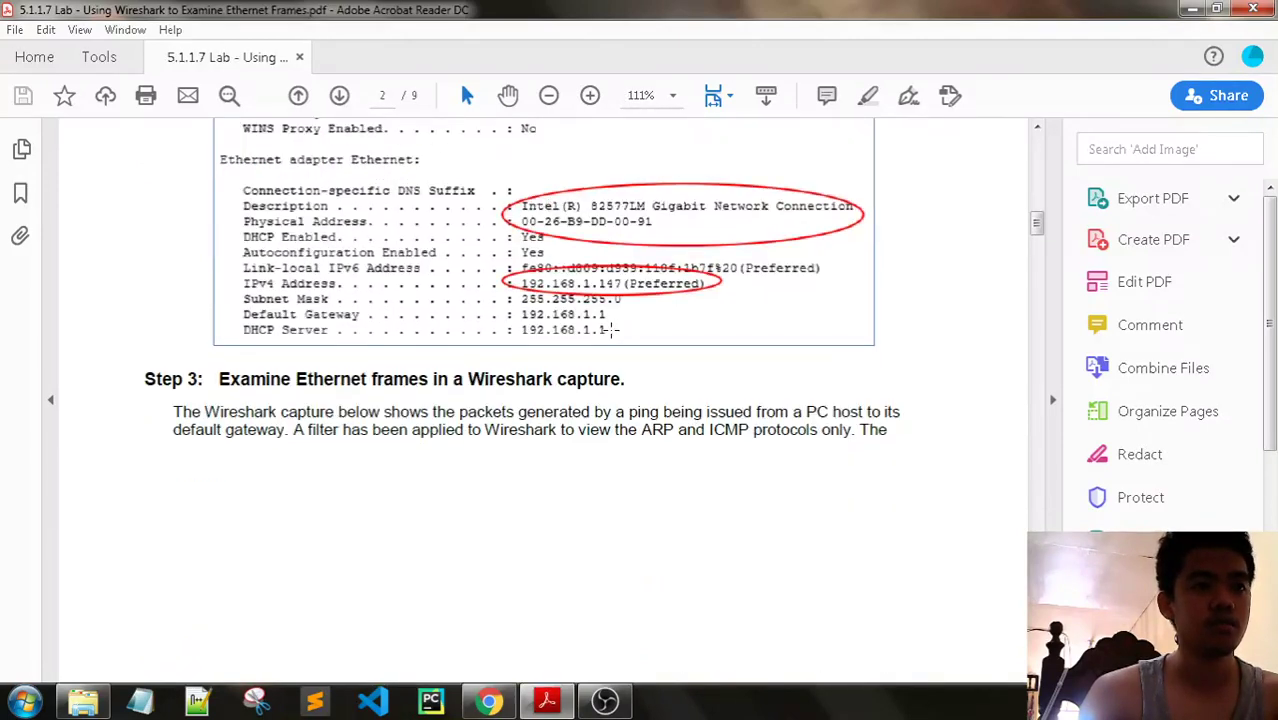
{"action": "scroll", "coordinate": [622, 329], "scroll_direction": "down", "scroll_amount": 1}
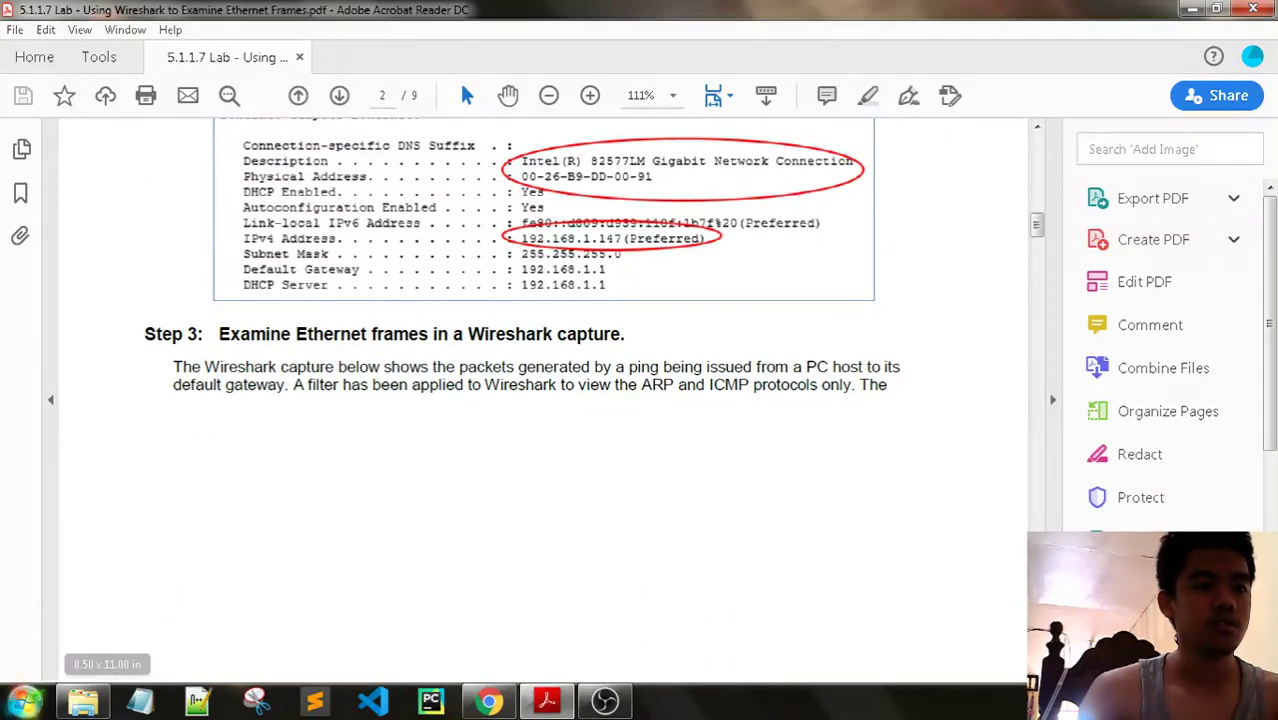
- Search the computer's programs for cmd and open the Command Prompt as administrator
{"action": "left_click", "coordinate": [24, 701]}
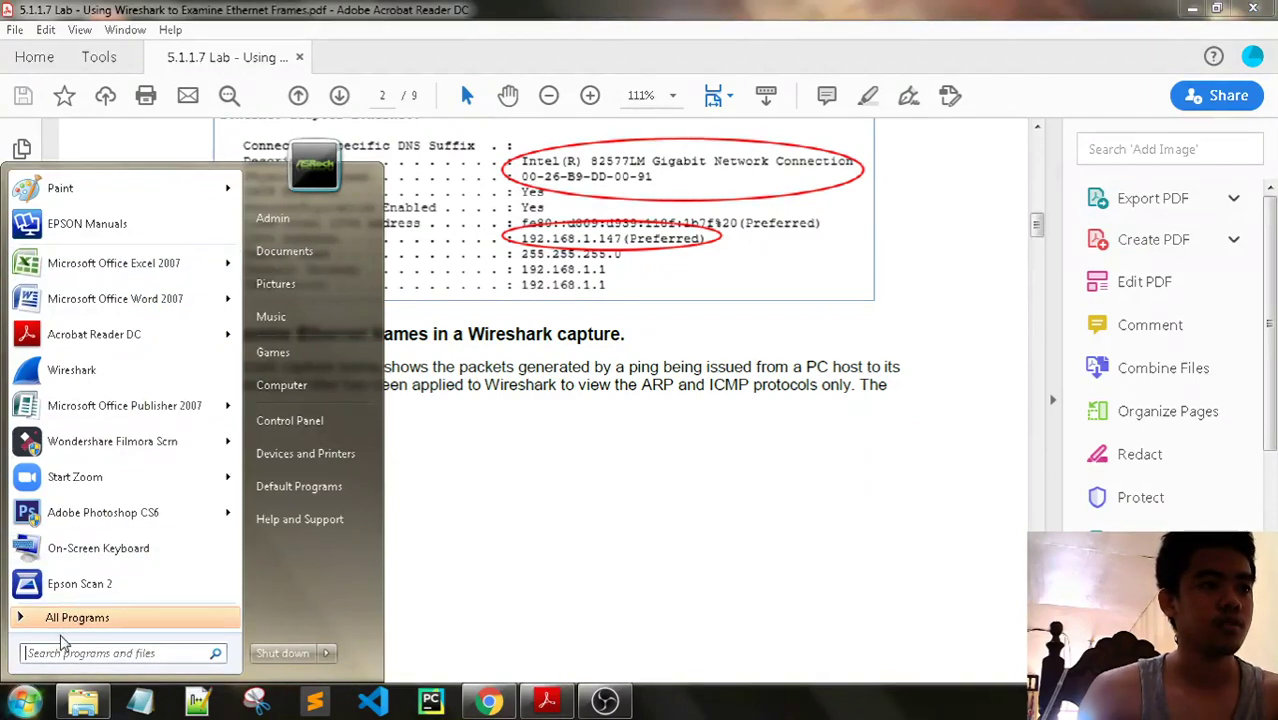
{"action": "type", "text": "cdm"}
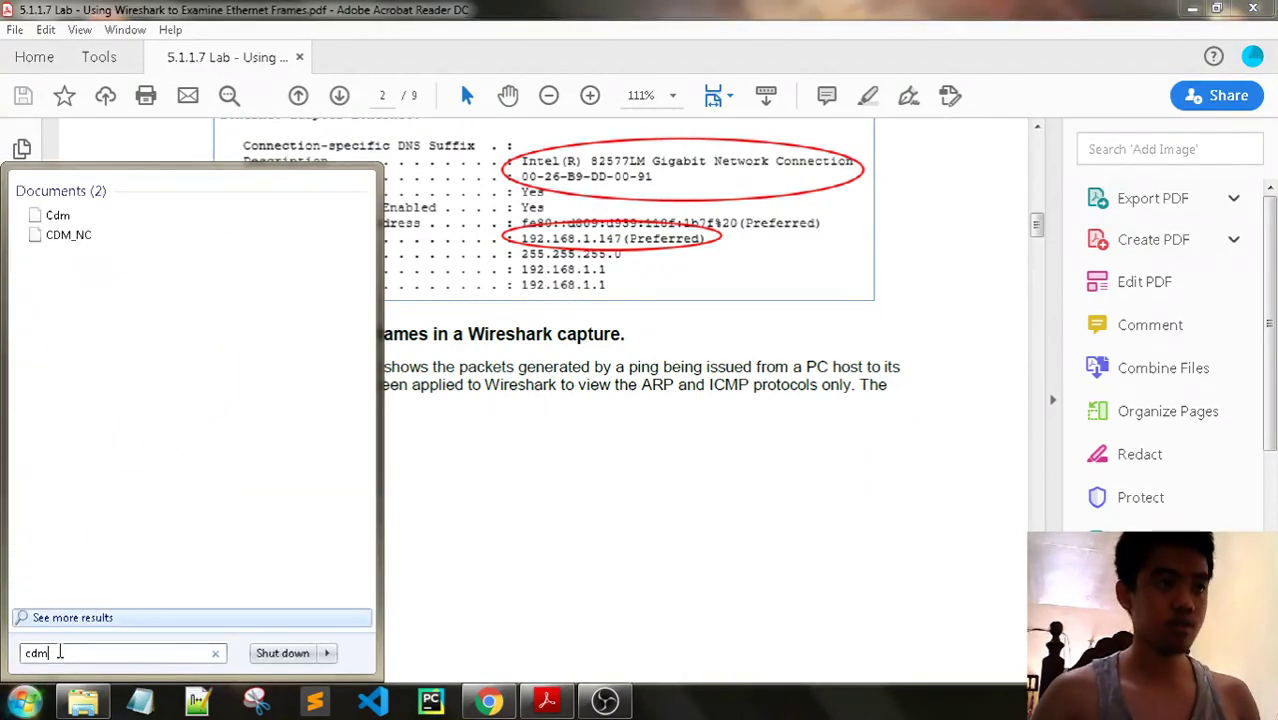
{"action": "key", "text": "BackSpace"}
{"action": "key", "text": "BackSpace"}
{"action": "type", "text": "md"}
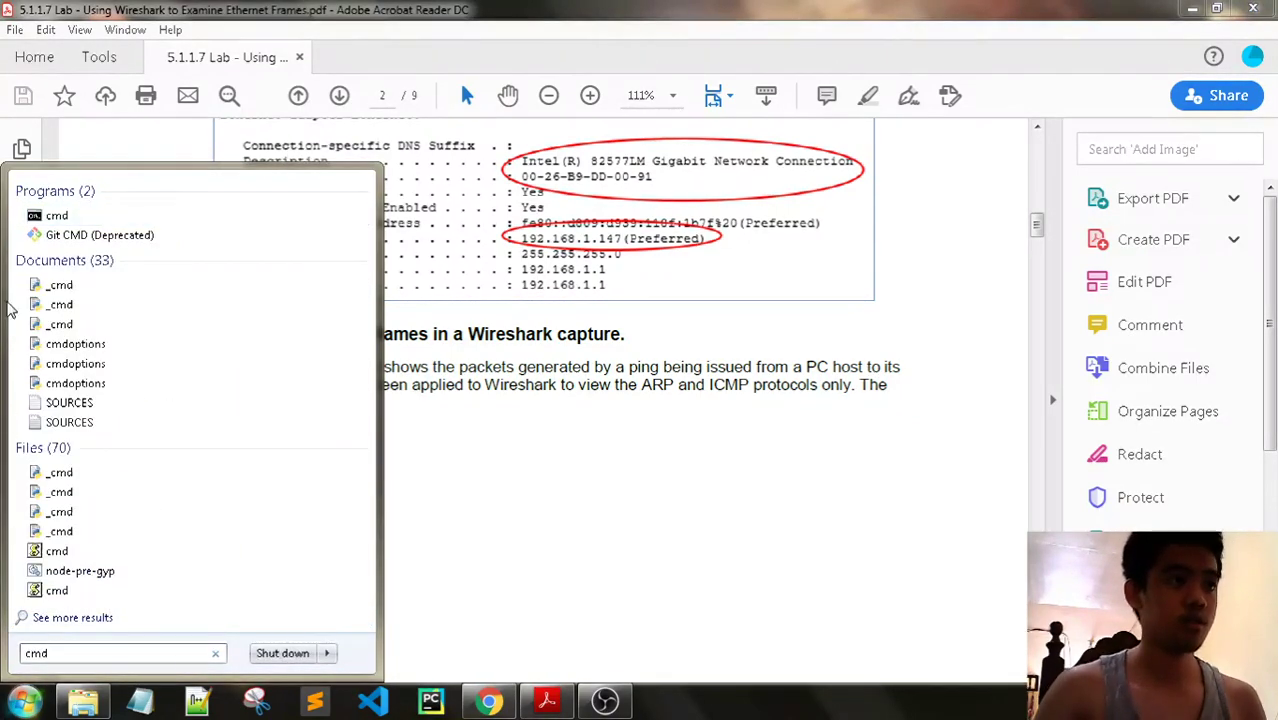
{"action": "right_click", "coordinate": [56, 217]}
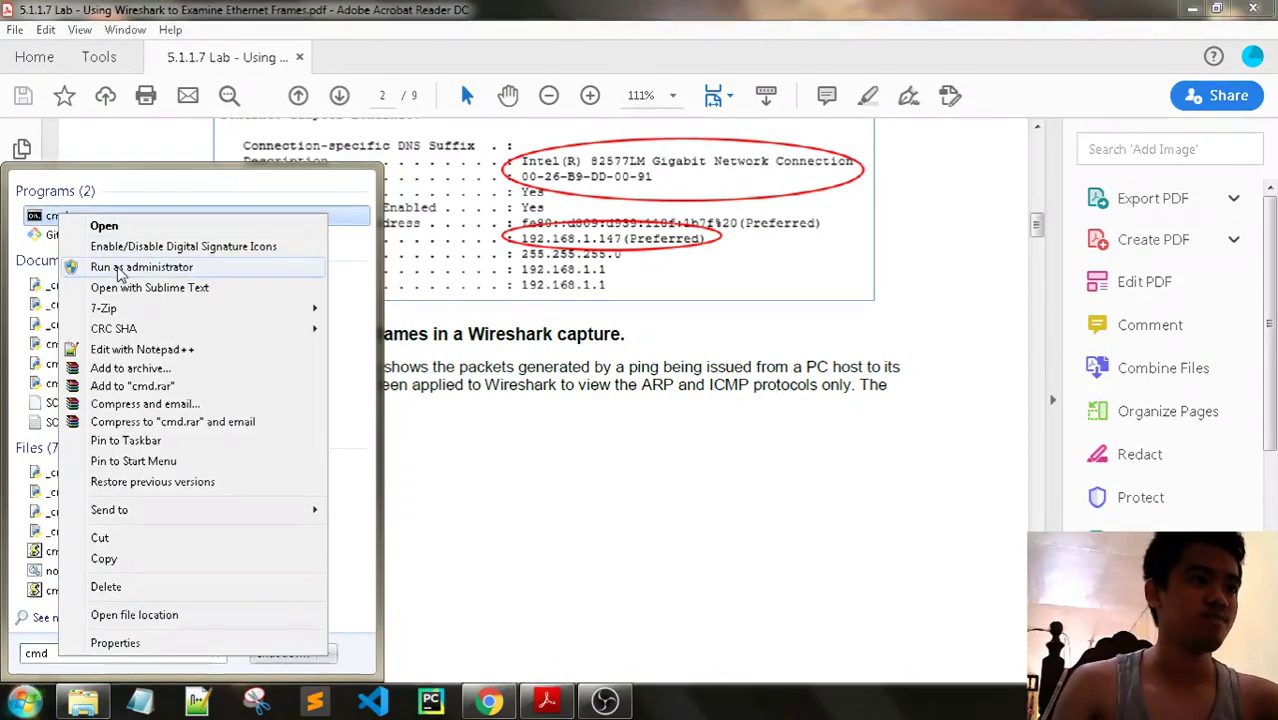
{"action": "left_click", "coordinate": [120, 268]}
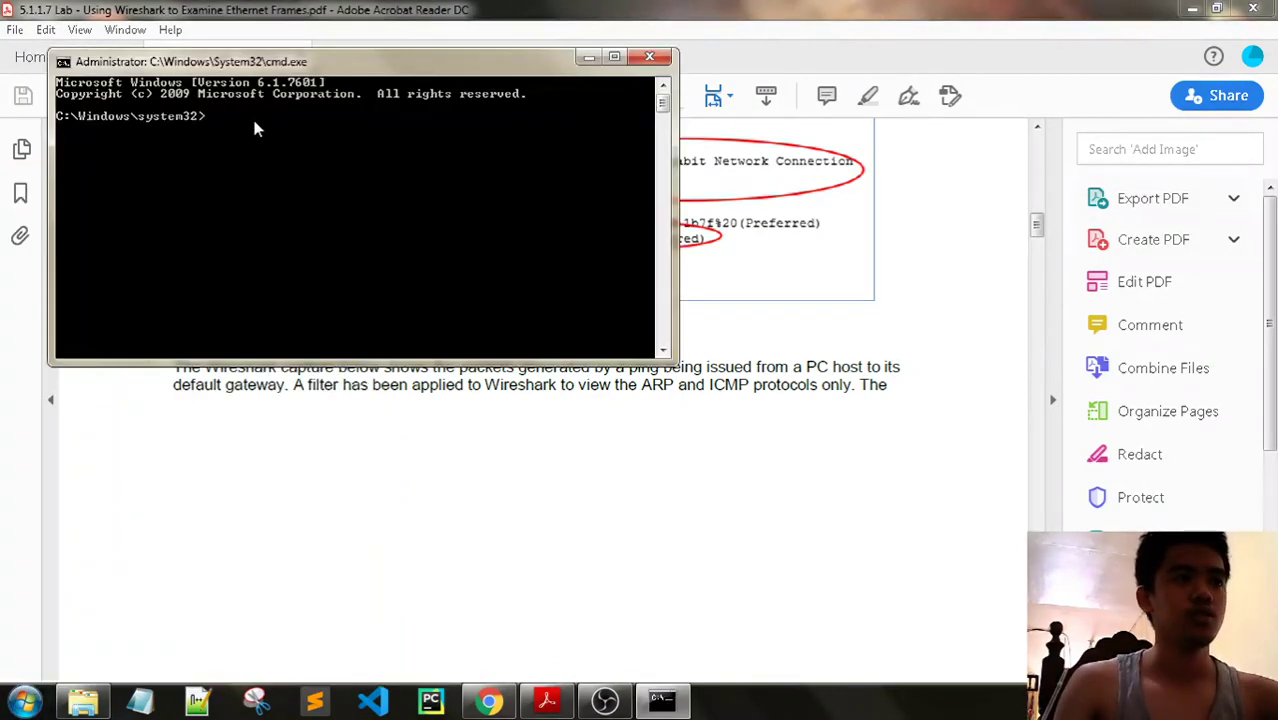
- Run ipconfig /all in the Command Prompt and view its output from the beginning through the Ethernet adapter details
{"action": "type", "text": "ipcon"}
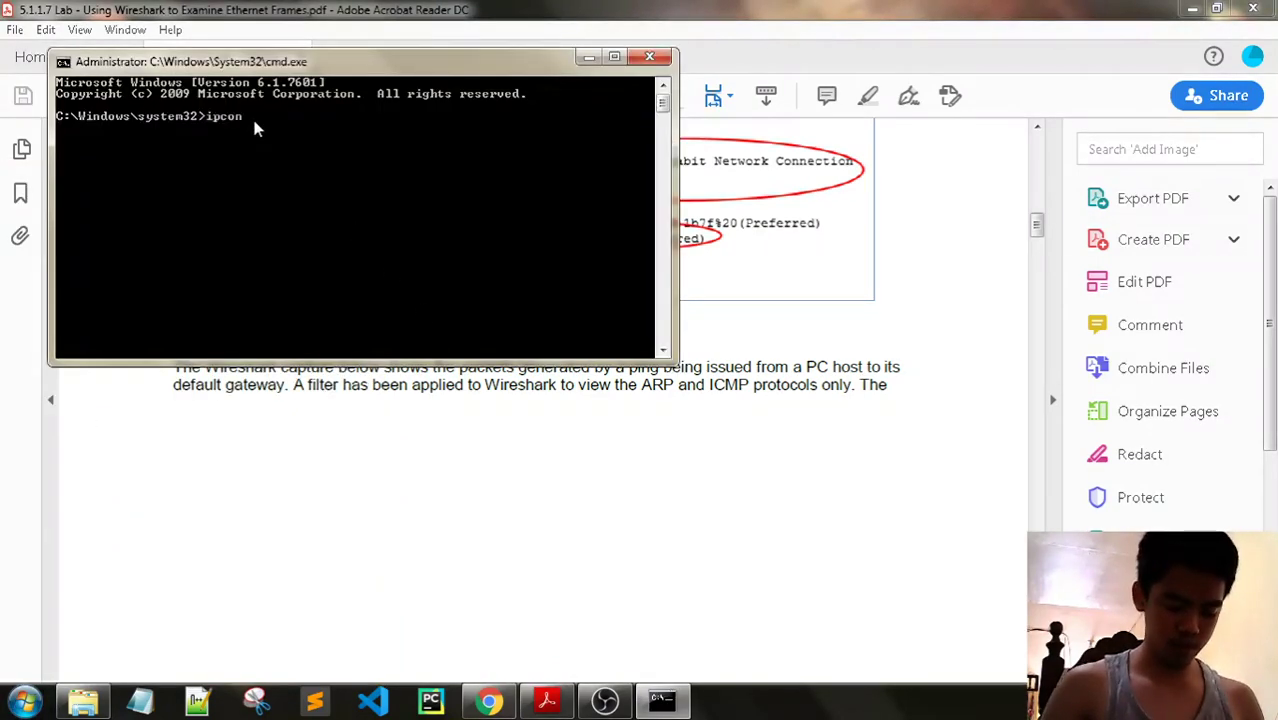
{"action": "type", "text": "fig /all"}
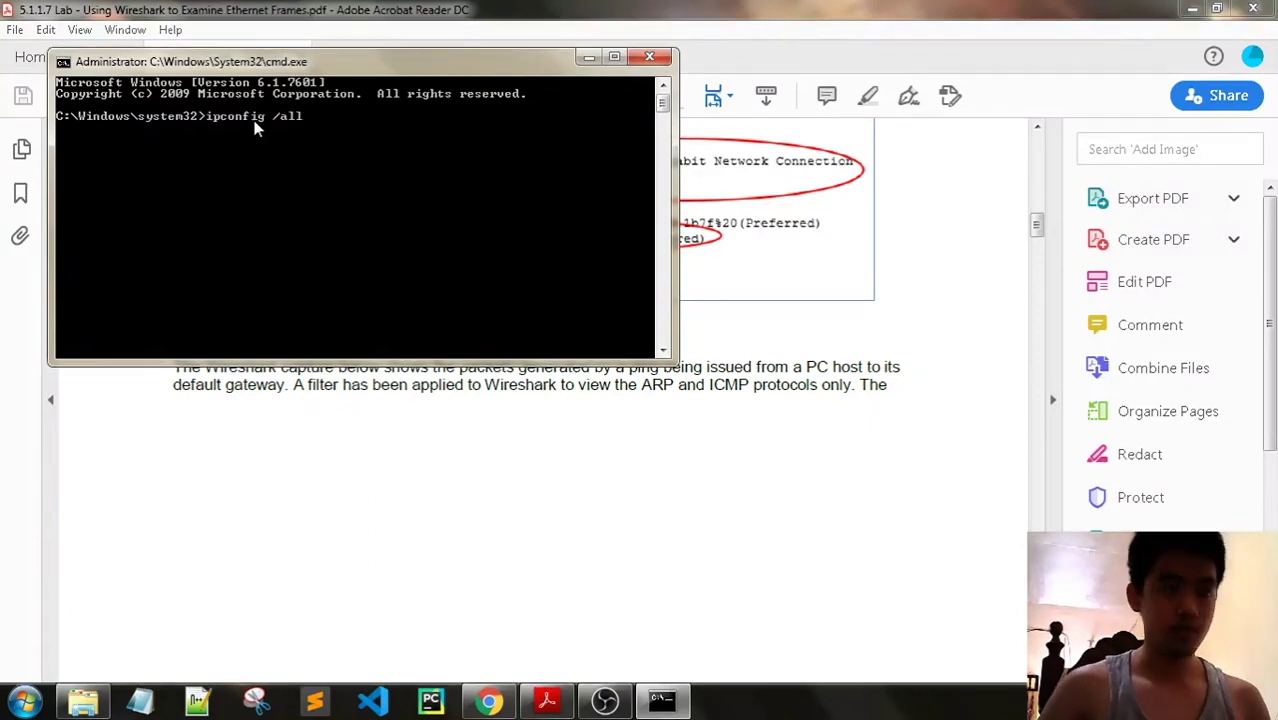
{"action": "key", "text": "Return"}
{"action": "scroll", "coordinate": [337, 227], "scroll_direction": "up", "scroll_amount": 4}
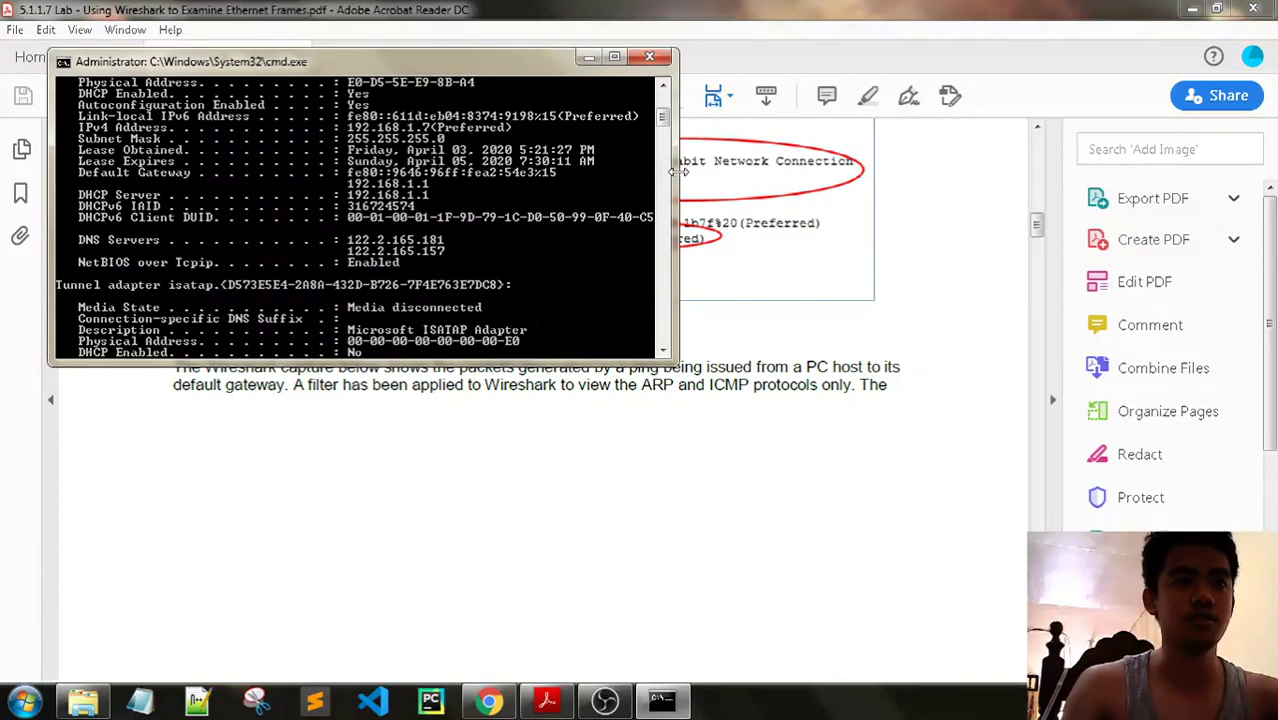
{"action": "scroll", "coordinate": [373, 203], "scroll_direction": "up", "scroll_amount": 5}
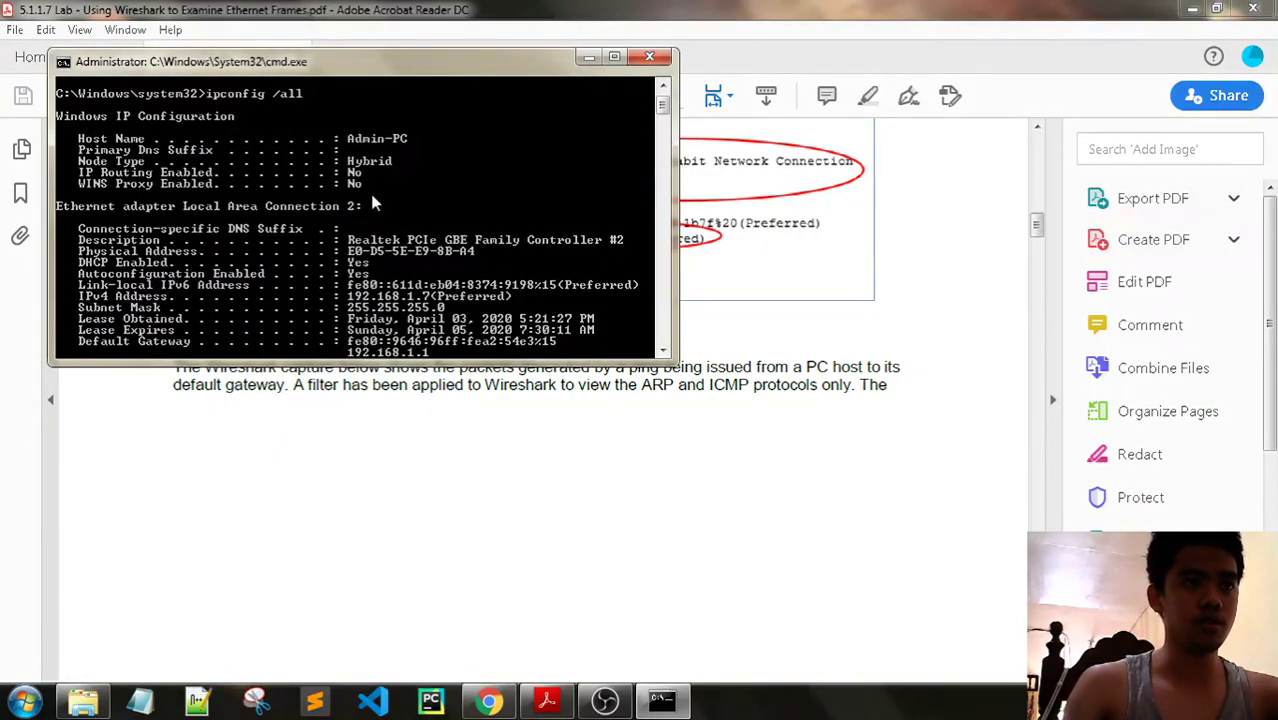
- Switch back to the lab PDF in Acrobat Reader and review the sample ipconfig /all output in Step 2
{"action": "left_click", "coordinate": [690, 330]}
{"action": "scroll", "coordinate": [644, 330], "scroll_direction": "up", "scroll_amount": 3}
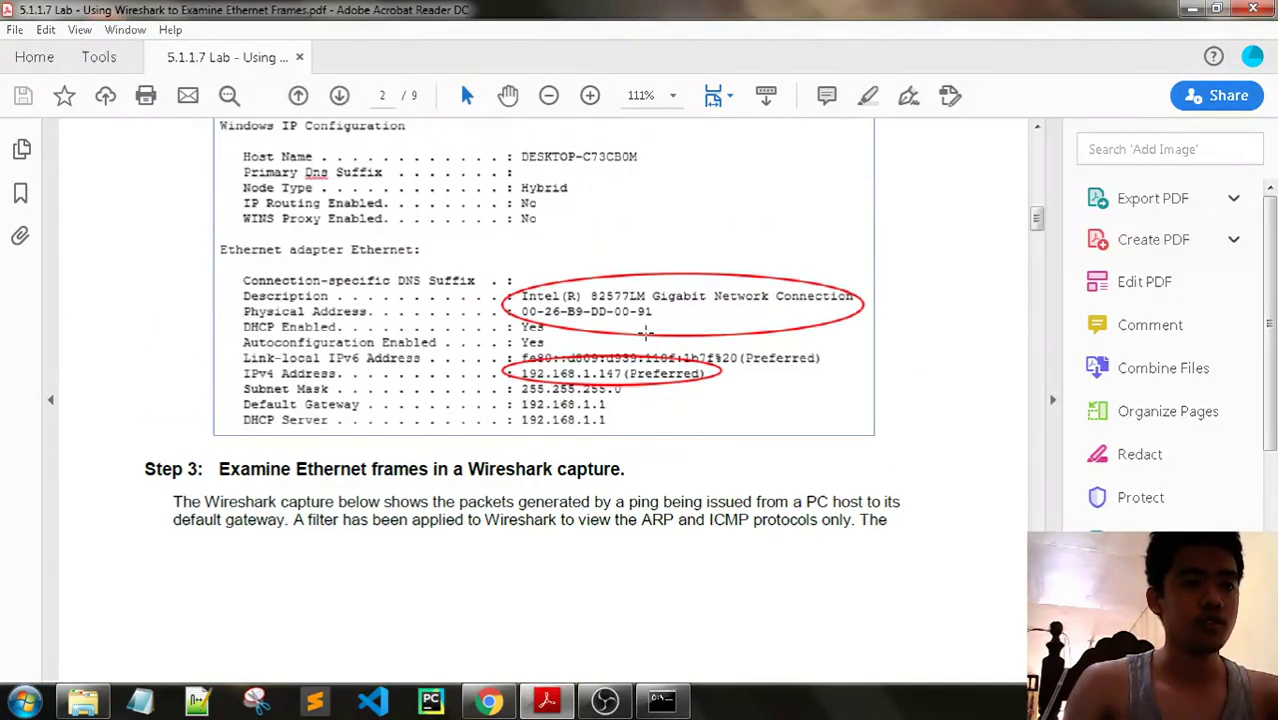
{"action": "scroll", "coordinate": [645, 333], "scroll_direction": "up", "scroll_amount": 1}
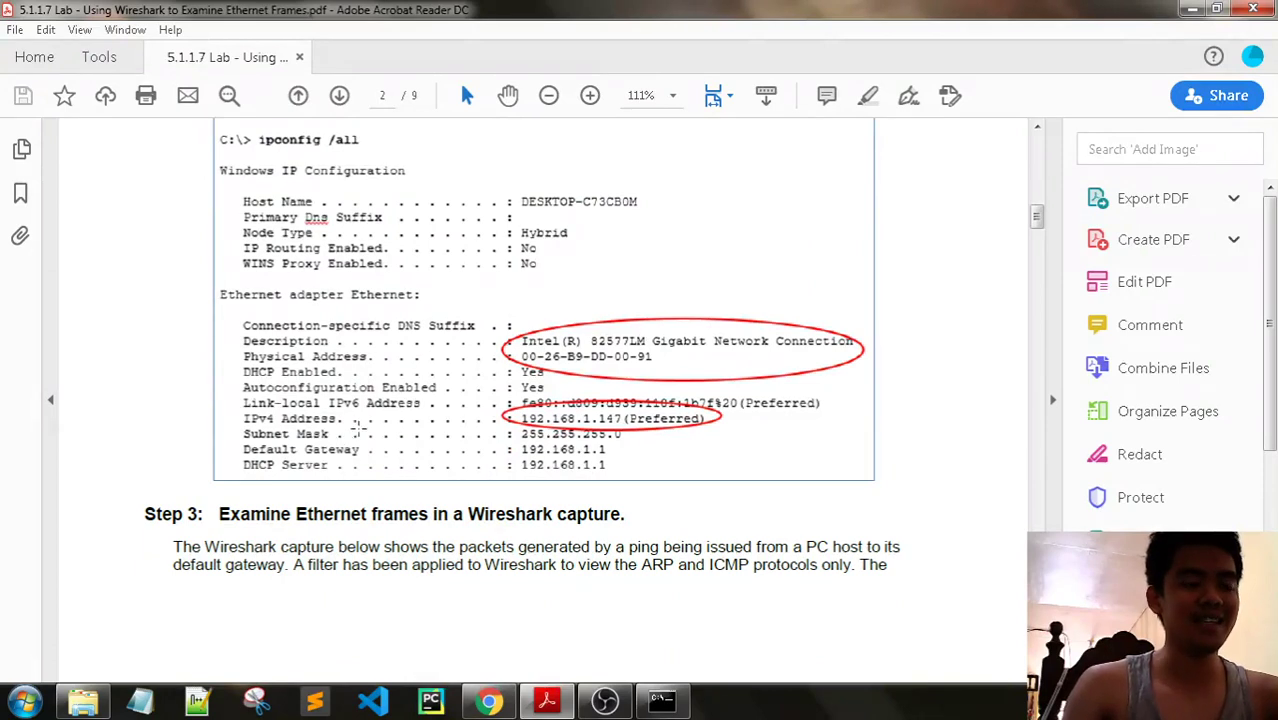
- Read Step 3 on examining Ethernet frames and study the sample Wireshark capture of ARP and ICMP packets on page 3
{"action": "scroll", "coordinate": [566, 467], "scroll_direction": "down", "scroll_amount": 5}
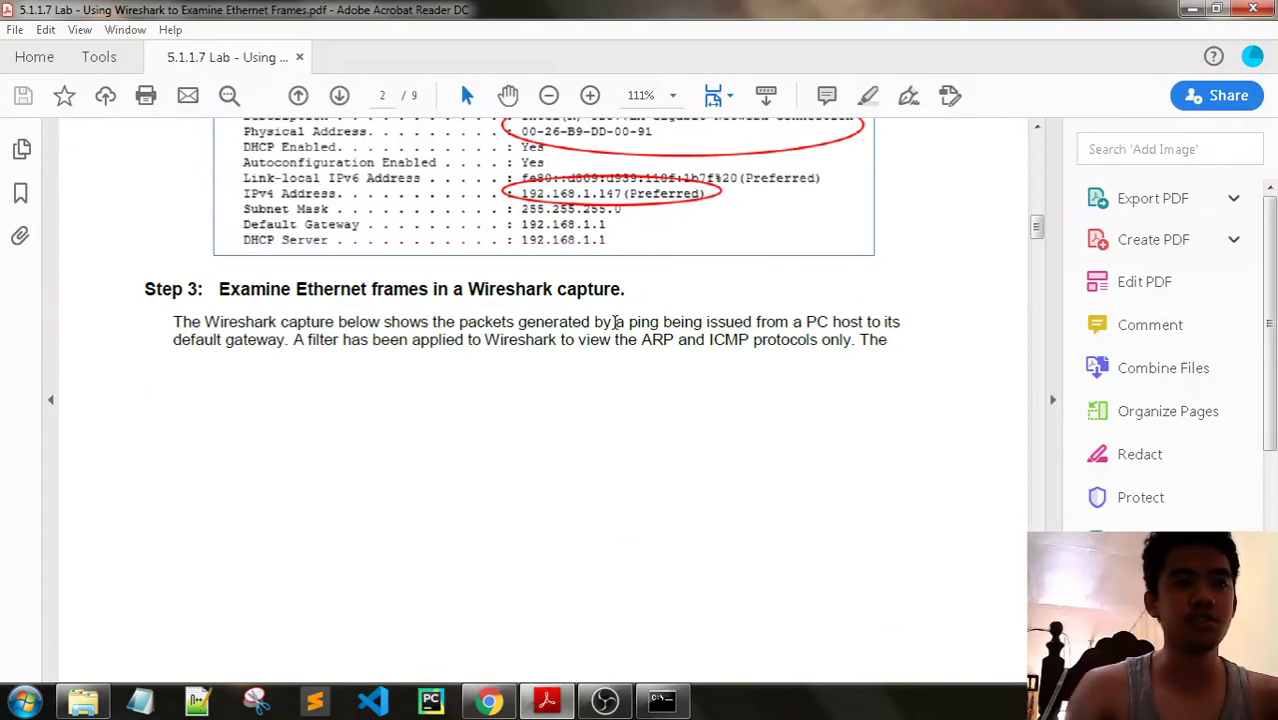
{"action": "scroll", "coordinate": [354, 394], "scroll_direction": "down", "scroll_amount": 2}
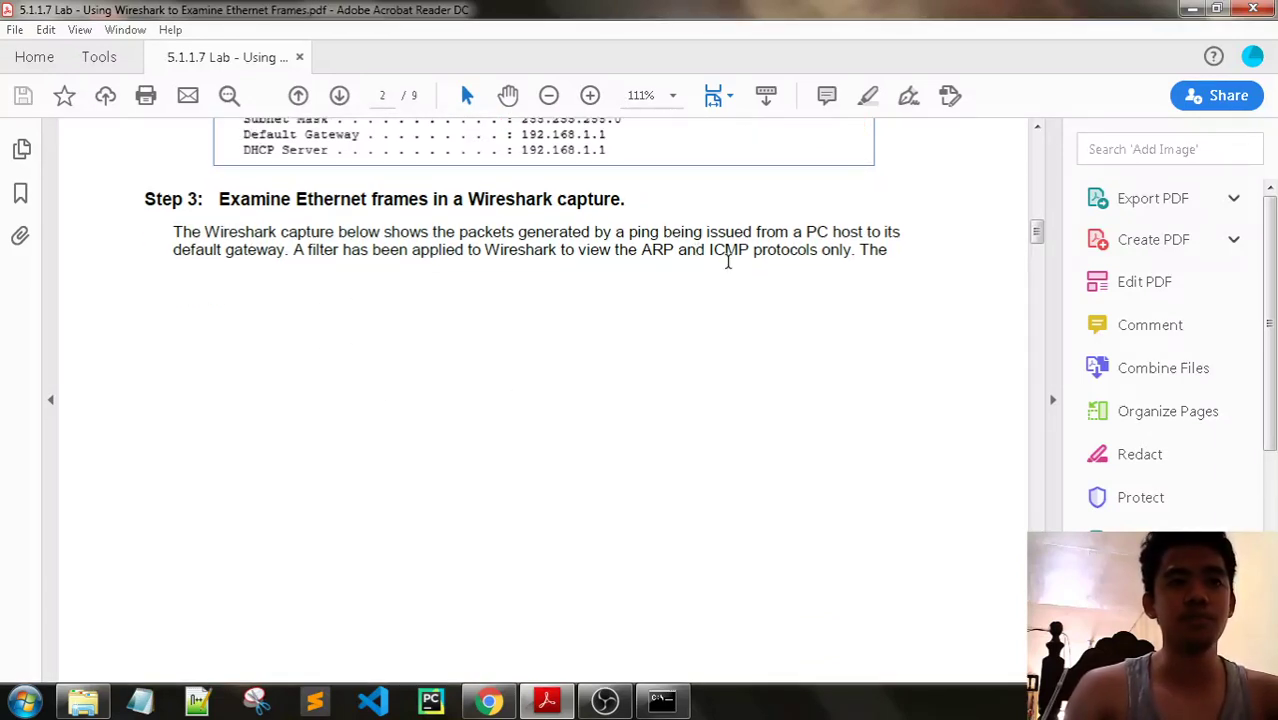
{"action": "scroll", "coordinate": [811, 276], "scroll_direction": "down", "scroll_amount": 10}
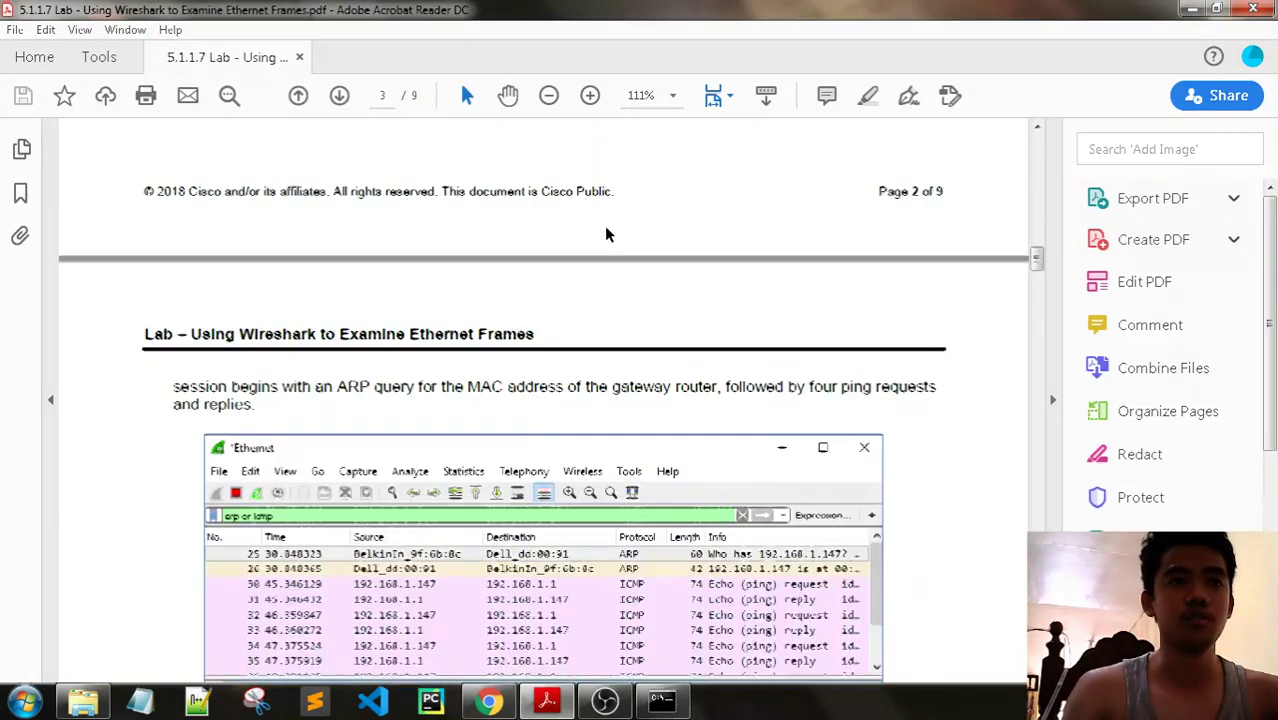
{"action": "scroll", "coordinate": [610, 240], "scroll_direction": "up", "scroll_amount": 4}
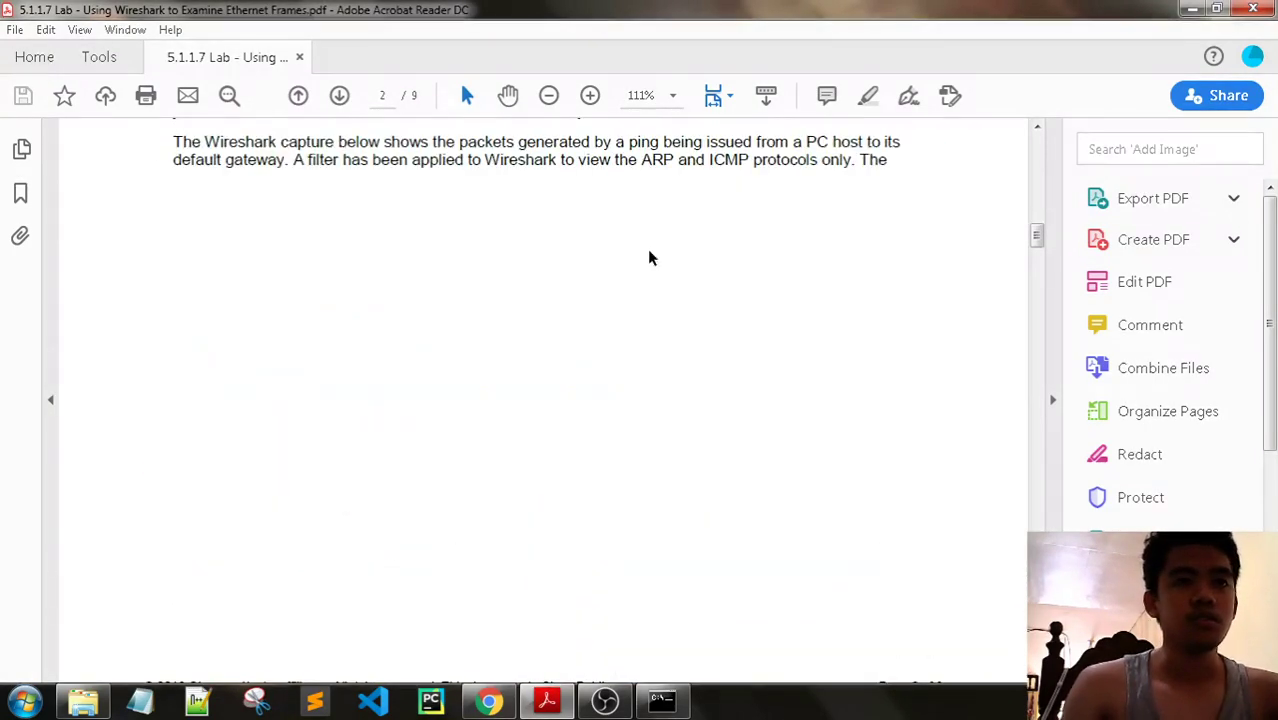
{"action": "scroll", "coordinate": [650, 257], "scroll_direction": "down", "scroll_amount": 5}
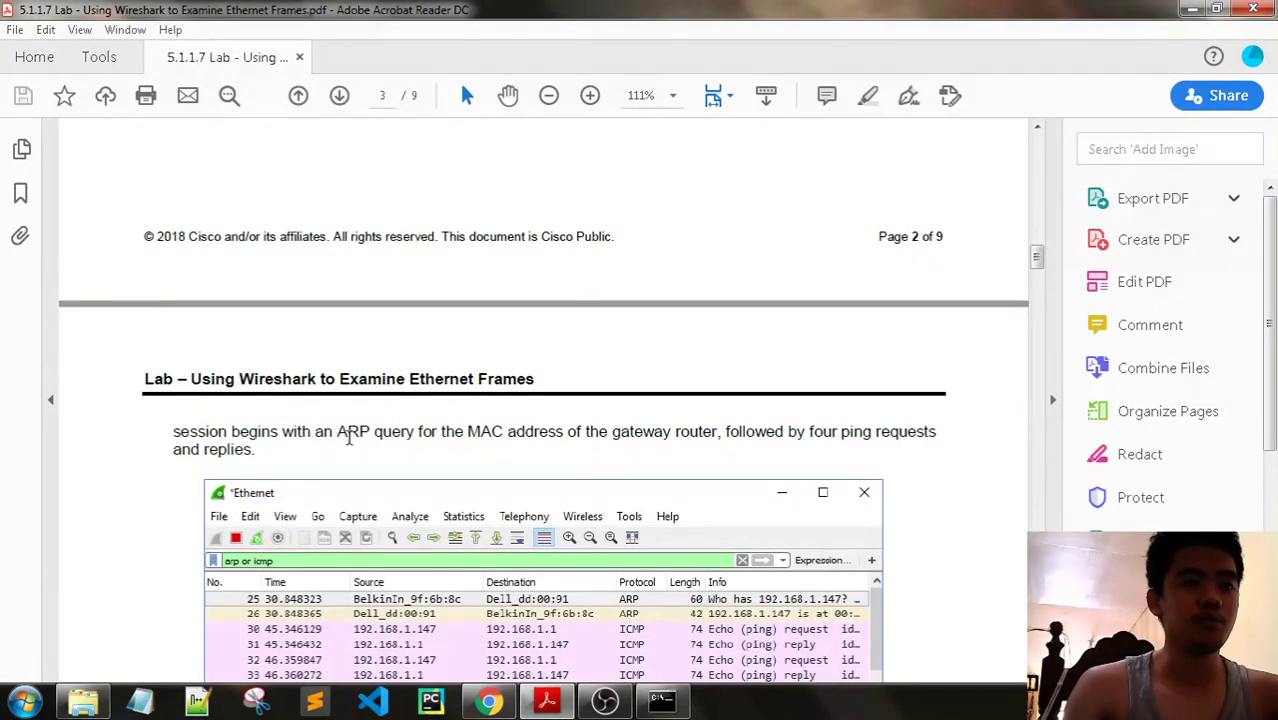
{"action": "scroll", "coordinate": [748, 431], "scroll_direction": "down", "scroll_amount": 1}
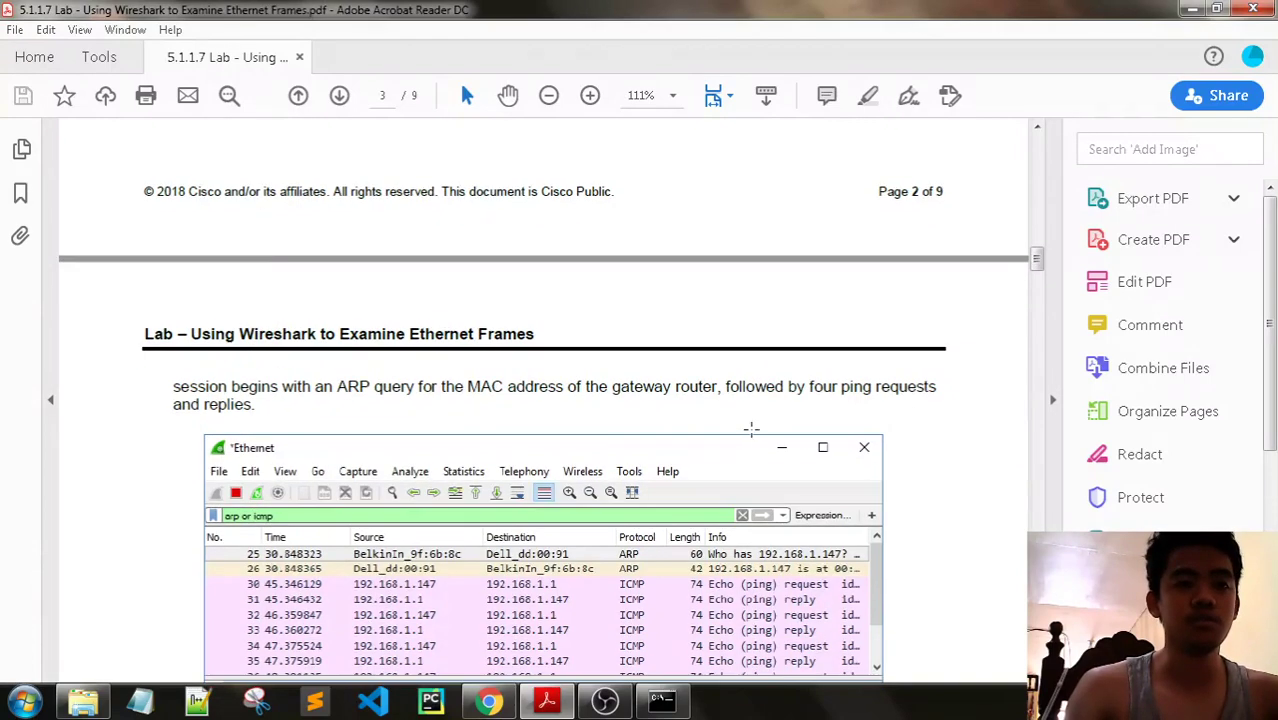
{"action": "scroll", "coordinate": [387, 390], "scroll_direction": "down", "scroll_amount": 3}
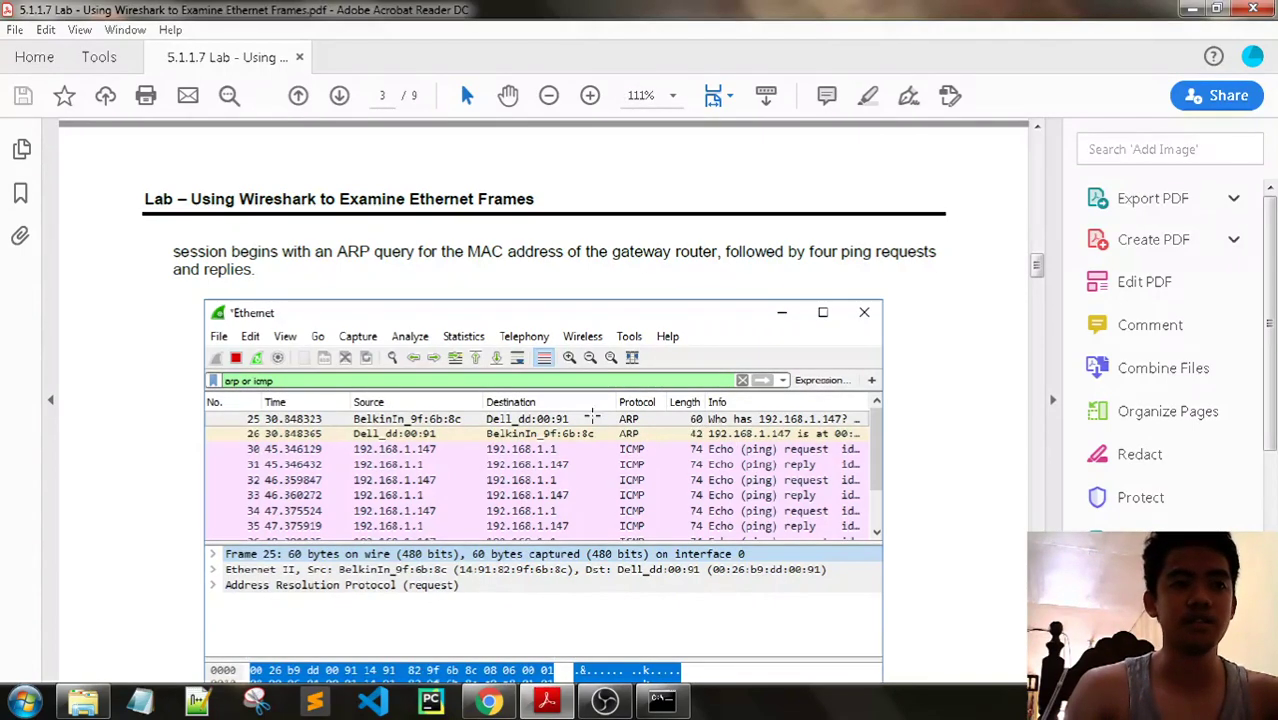
{"action": "scroll", "coordinate": [689, 410], "scroll_direction": "down", "scroll_amount": 10}
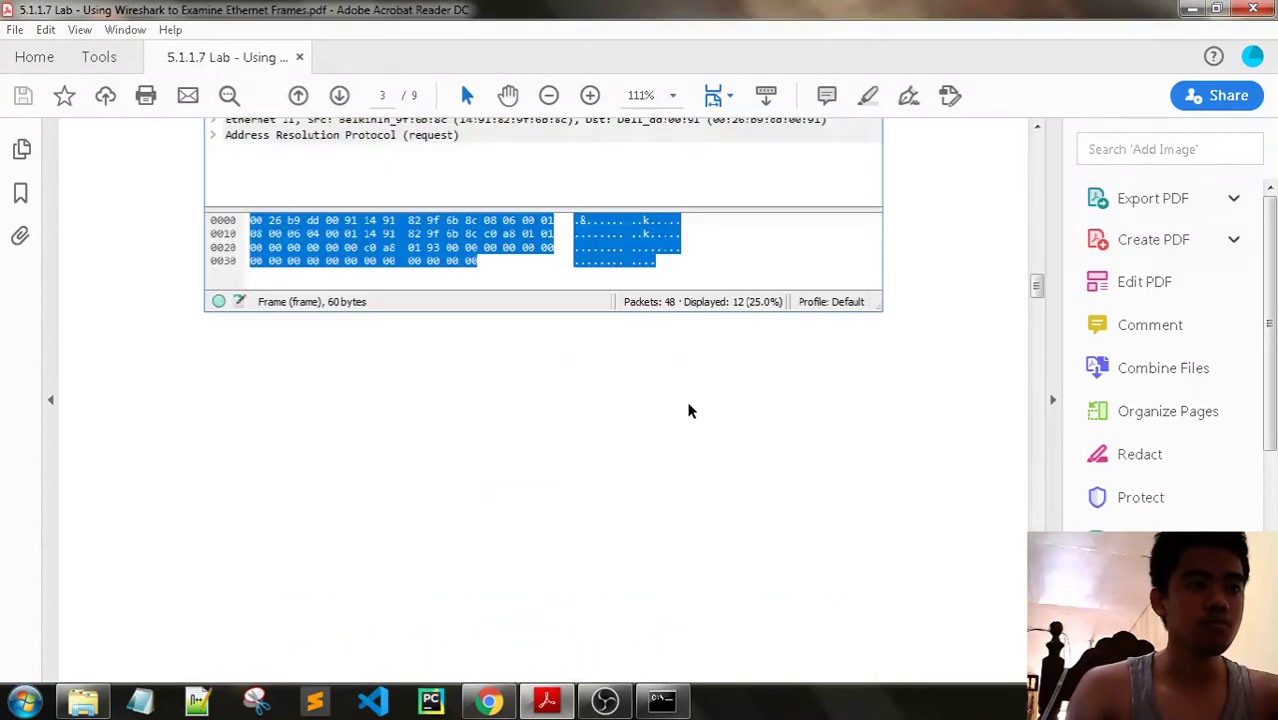
- Read the Step 4 introduction on page 4 and look over the ARP request table's Field, Value and Description columns
{"action": "scroll", "coordinate": [685, 412], "scroll_direction": "down", "scroll_amount": 14}
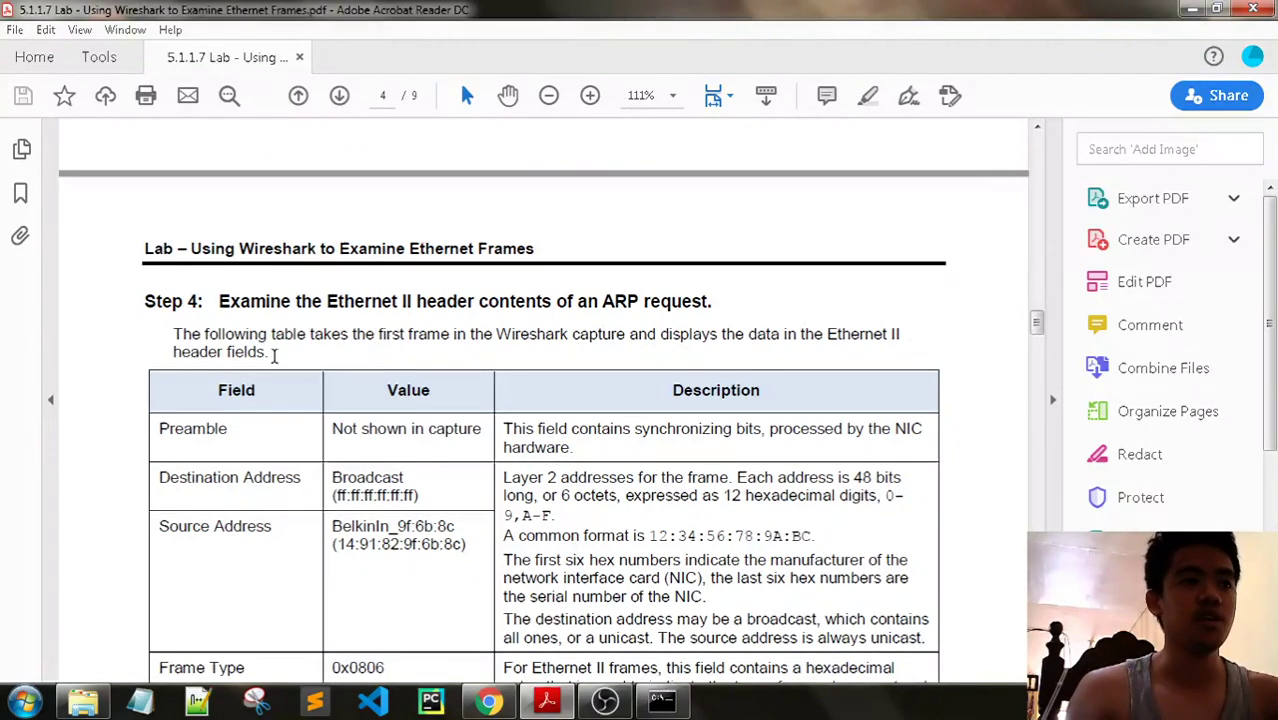
{"action": "scroll", "coordinate": [420, 320], "scroll_direction": "down", "scroll_amount": 5}
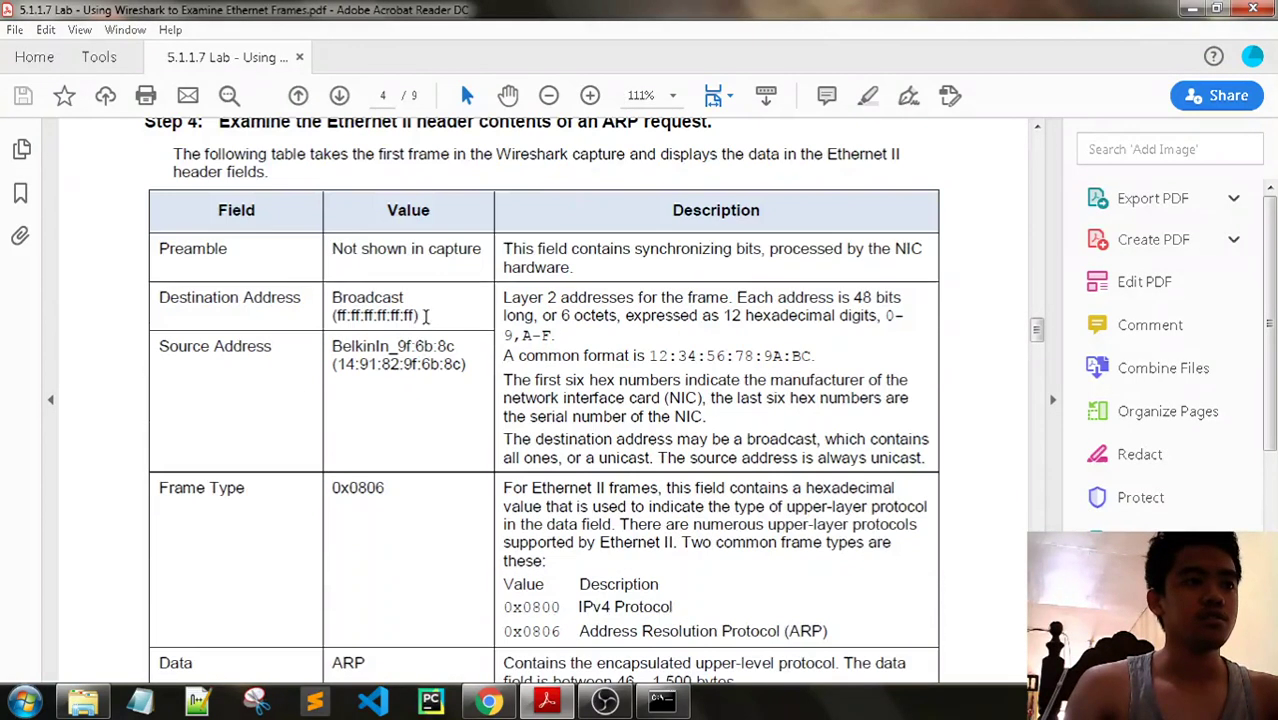
{"action": "scroll", "coordinate": [520, 310], "scroll_direction": "up", "scroll_amount": 5}
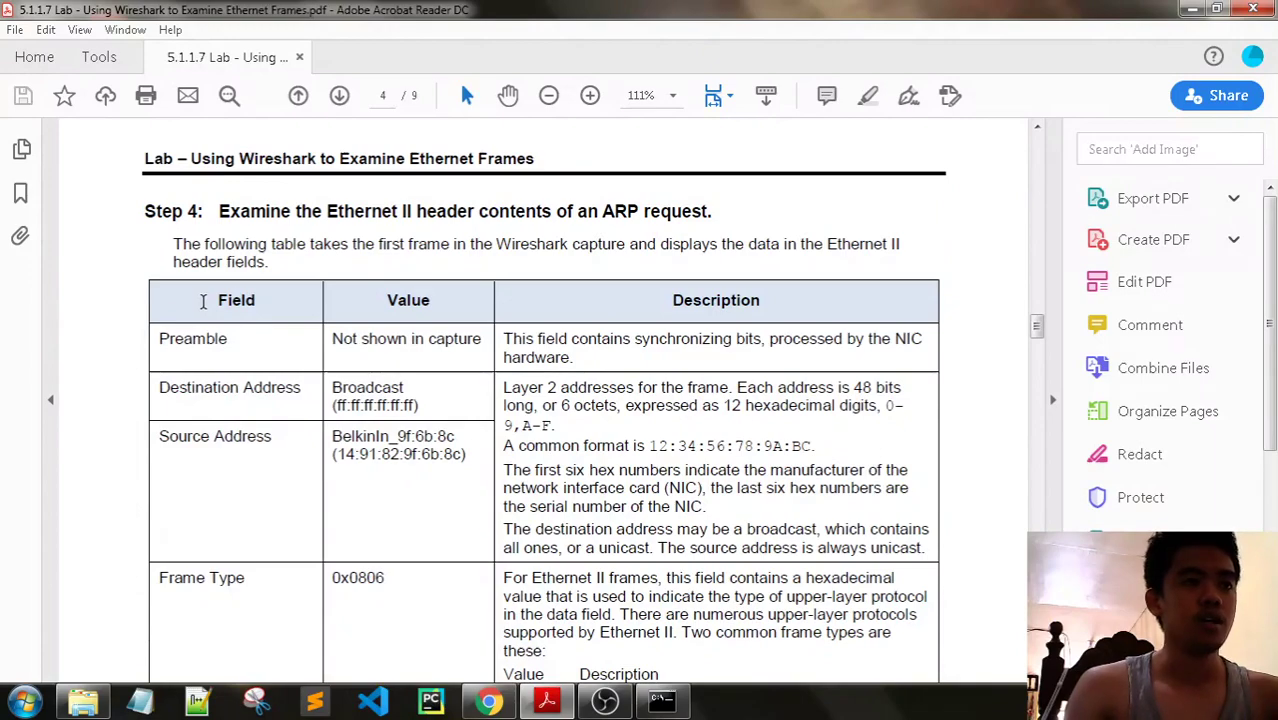
{"action": "left_click_drag", "start_coordinate": [760, 300], "coordinate": [526, 340]}
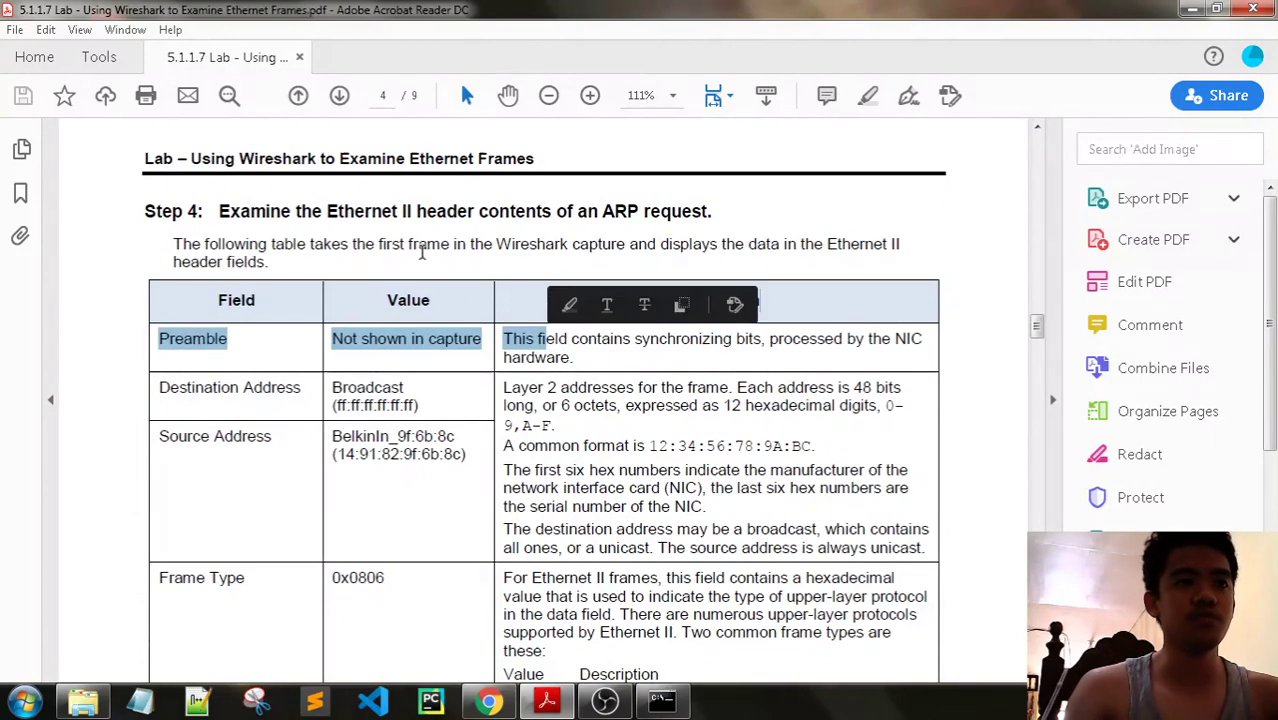
{"action": "left_click", "coordinate": [556, 211]}
- Look back at the Wireshark capture on page 3 to relate its first frame to the Step 4 table
{"action": "scroll", "coordinate": [575, 300], "scroll_direction": "up", "scroll_amount": 2}
{"action": "scroll", "coordinate": [575, 306], "scroll_direction": "up", "scroll_amount": 5}
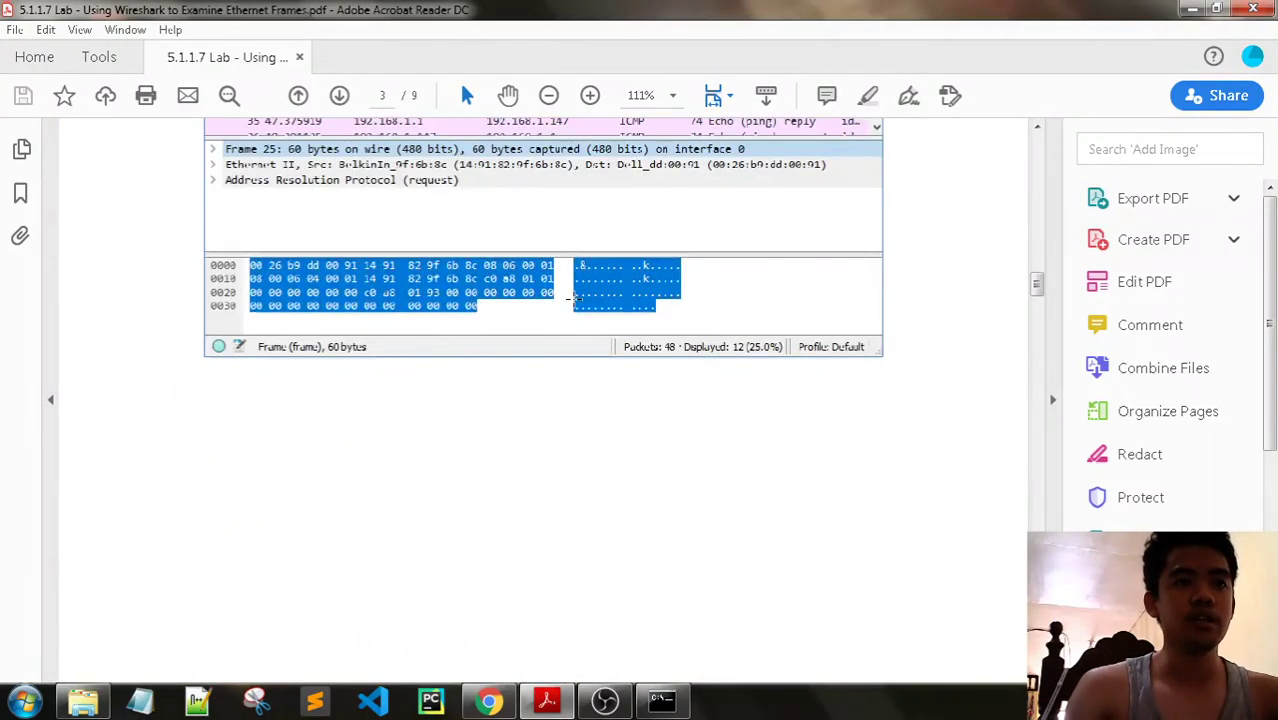
{"action": "scroll", "coordinate": [575, 306], "scroll_direction": "up", "scroll_amount": 5}
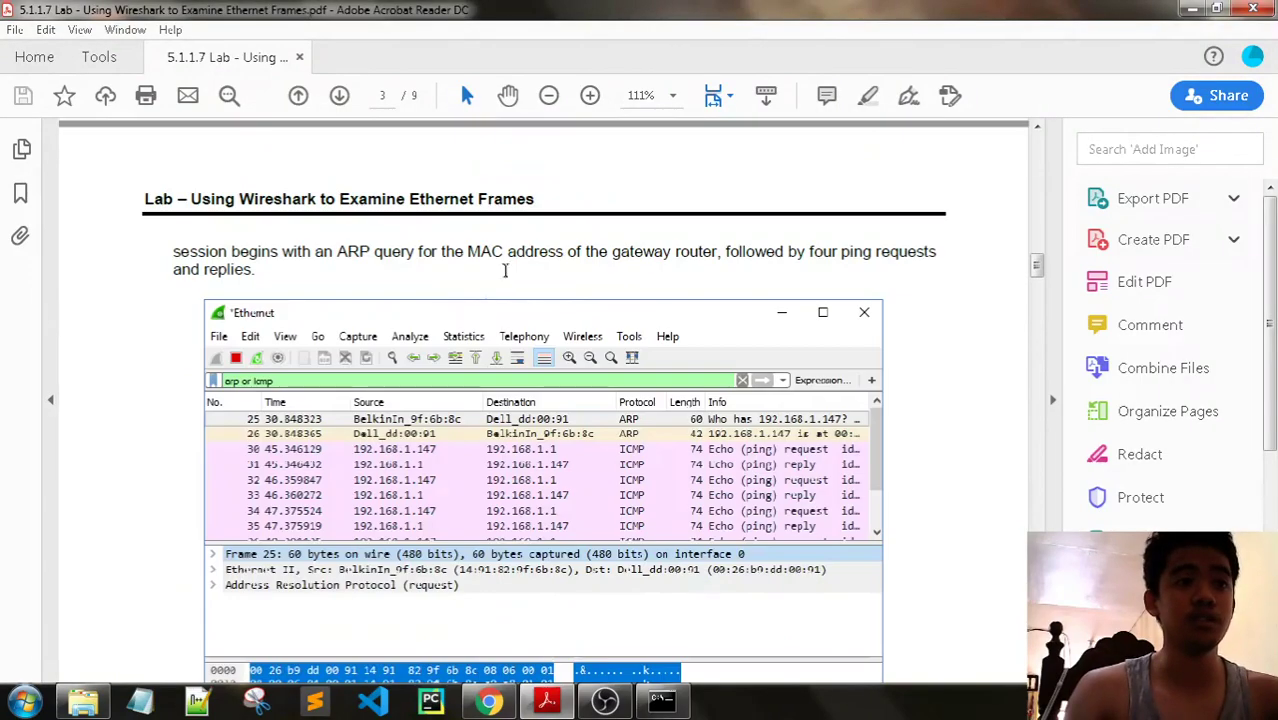
- Return to the Step 4 table and read the Preamble row's description of synchronizing bits
{"action": "scroll", "coordinate": [665, 381], "scroll_direction": "down", "scroll_amount": 12}
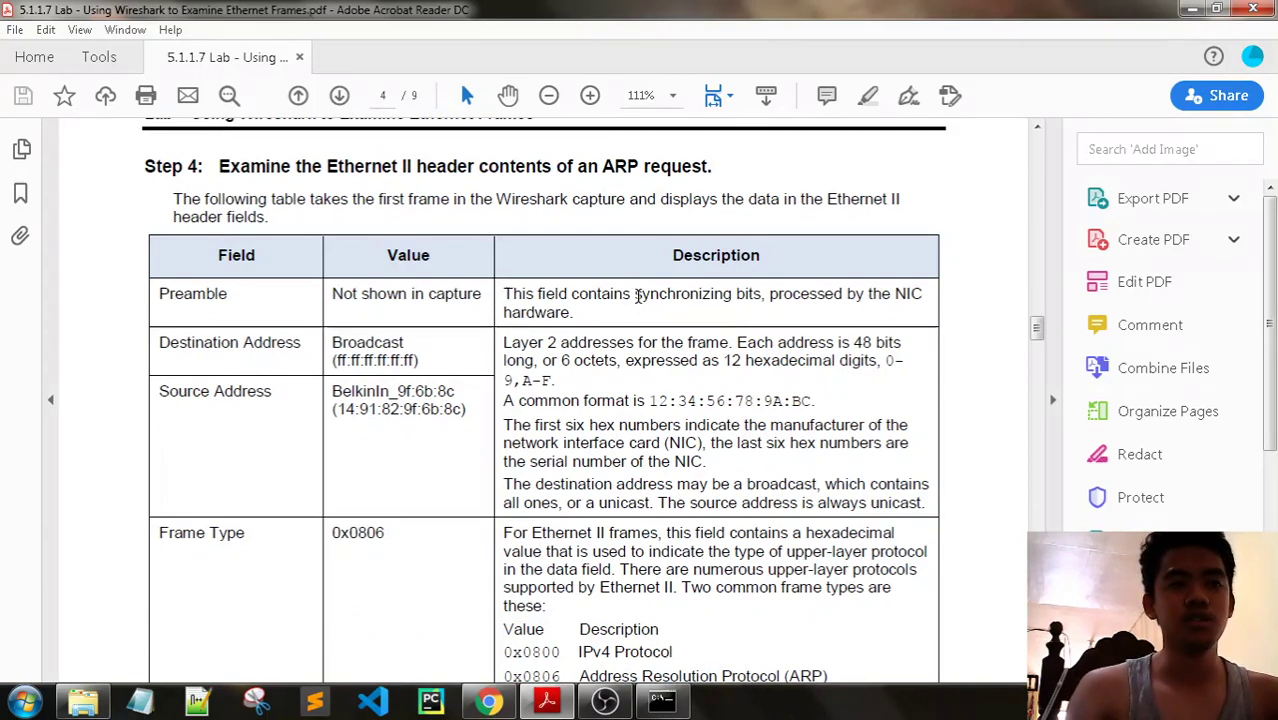
{"action": "left_click_drag", "start_coordinate": [634, 294], "coordinate": [572, 296]}
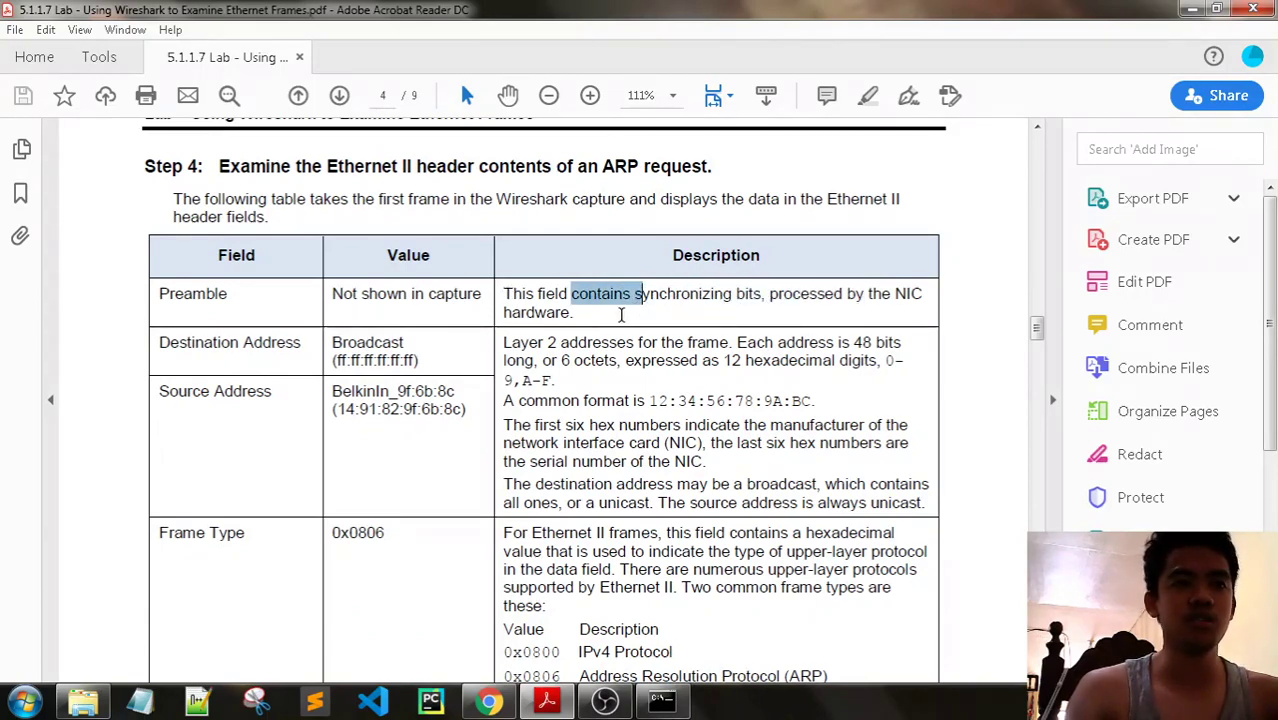
{"action": "left_click", "coordinate": [619, 316]}
- Examine the Destination Address and Source Address rows, marking the source address value in the Step 4 table
{"action": "scroll", "coordinate": [619, 316], "scroll_direction": "down", "scroll_amount": 2}
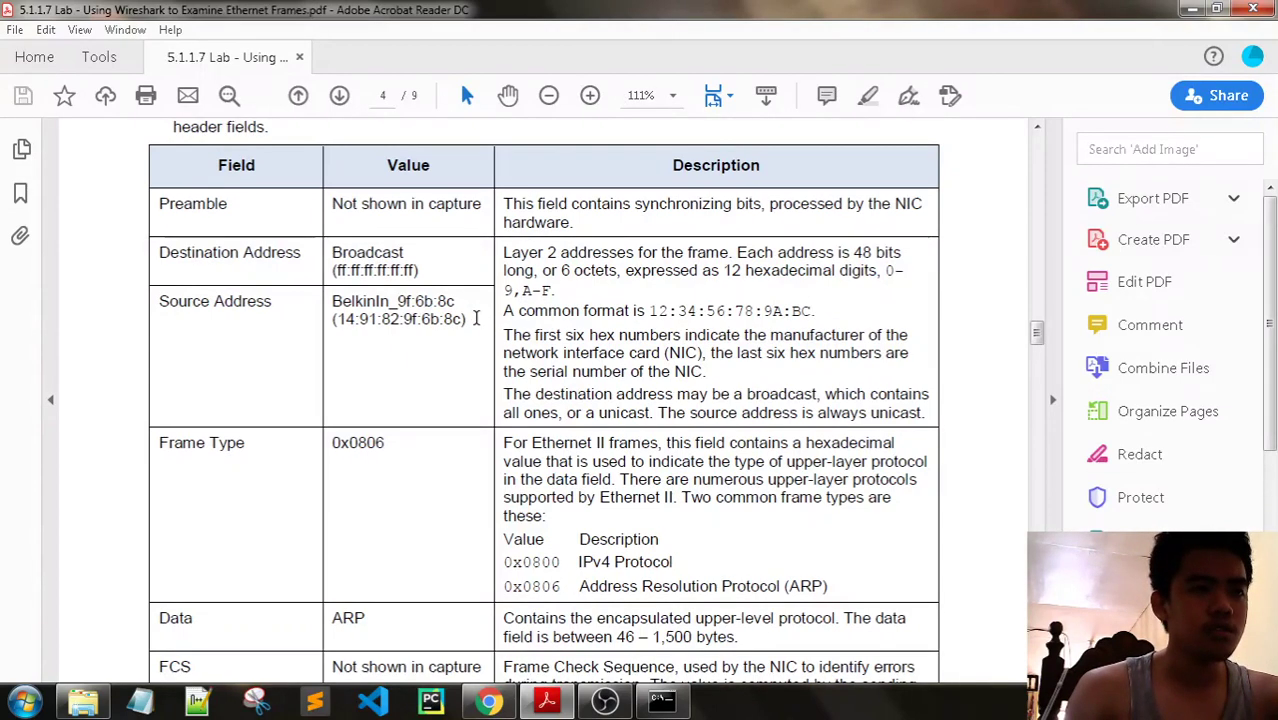
{"action": "left_click_drag", "start_coordinate": [470, 318], "coordinate": [331, 300]}
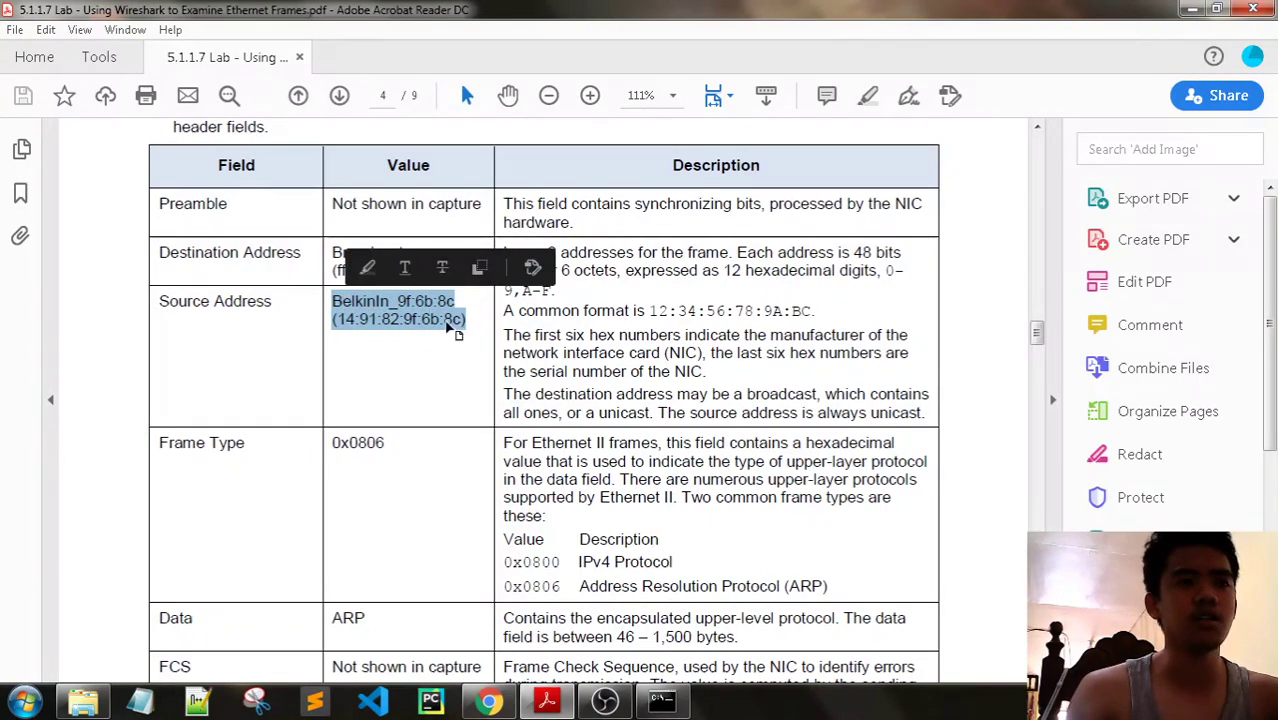
{"action": "scroll", "coordinate": [452, 330], "scroll_direction": "up", "scroll_amount": 1}
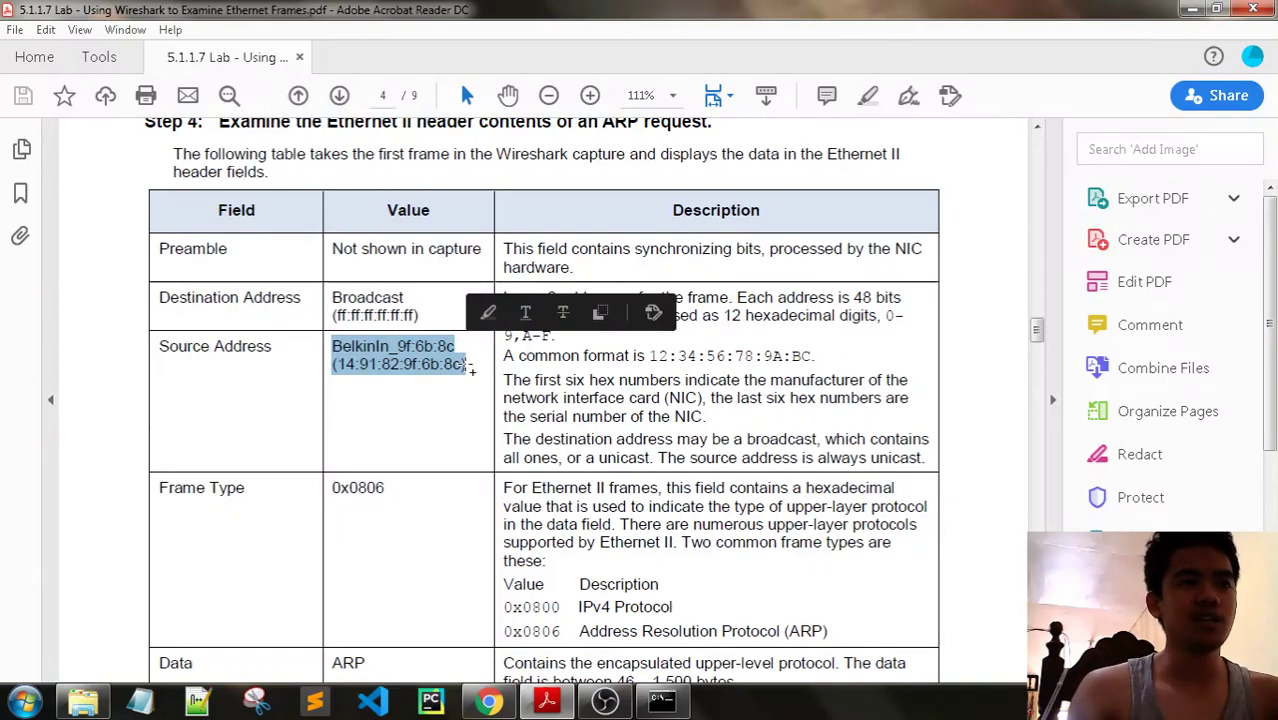
{"action": "left_click", "coordinate": [467, 366]}
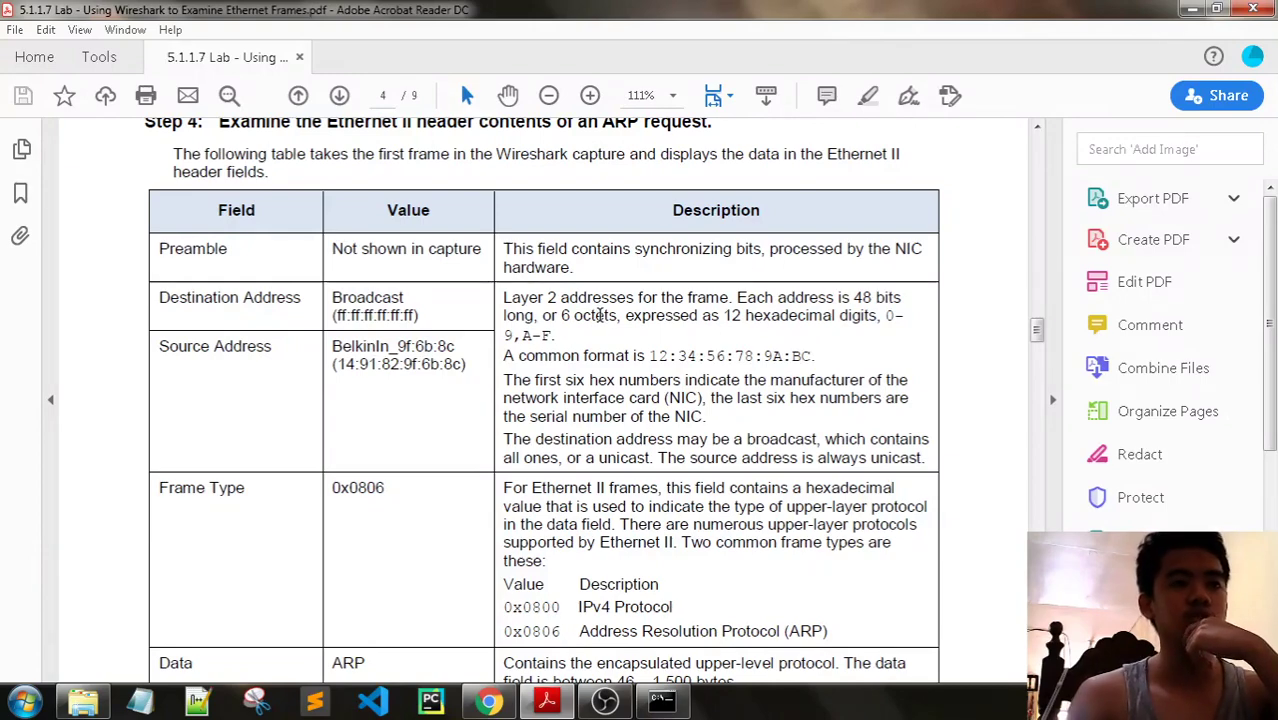
- Go back to page 1 and recheck the address field lengths in the Step 1 Ethernet II header table
{"action": "scroll", "coordinate": [777, 327], "scroll_direction": "up", "scroll_amount": 3}
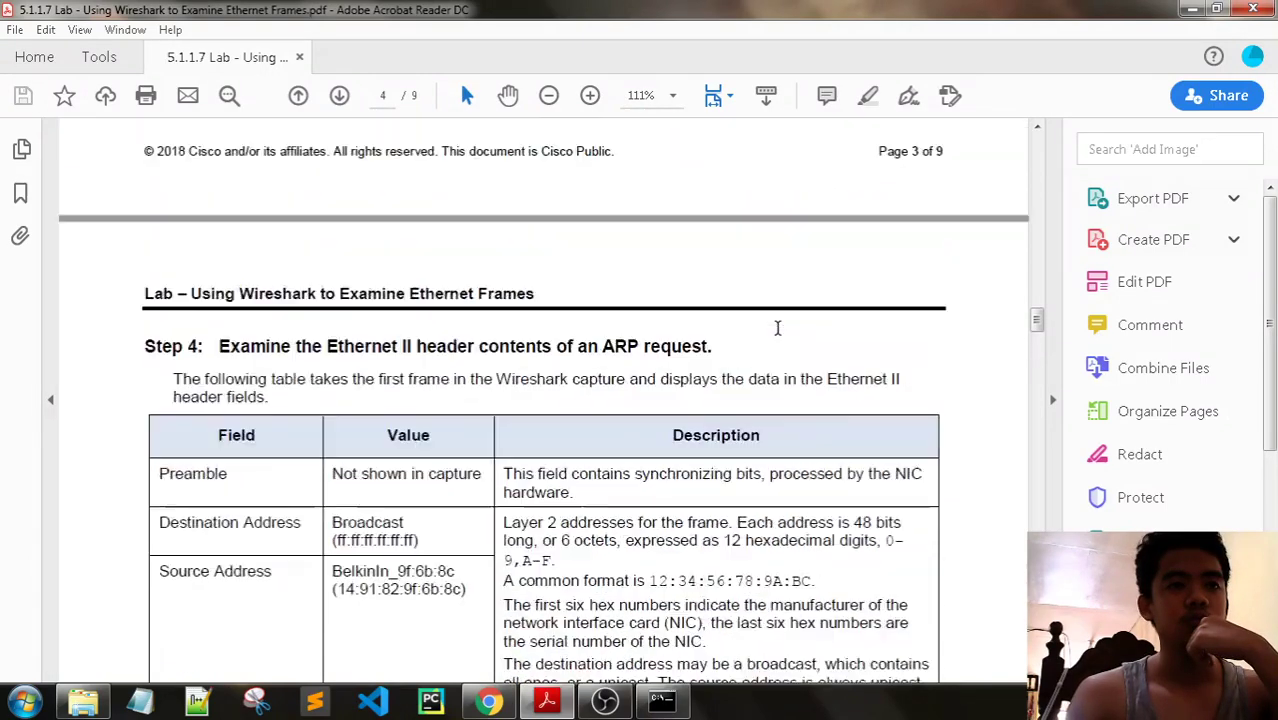
{"action": "scroll", "coordinate": [777, 327], "scroll_direction": "up", "scroll_amount": 20}
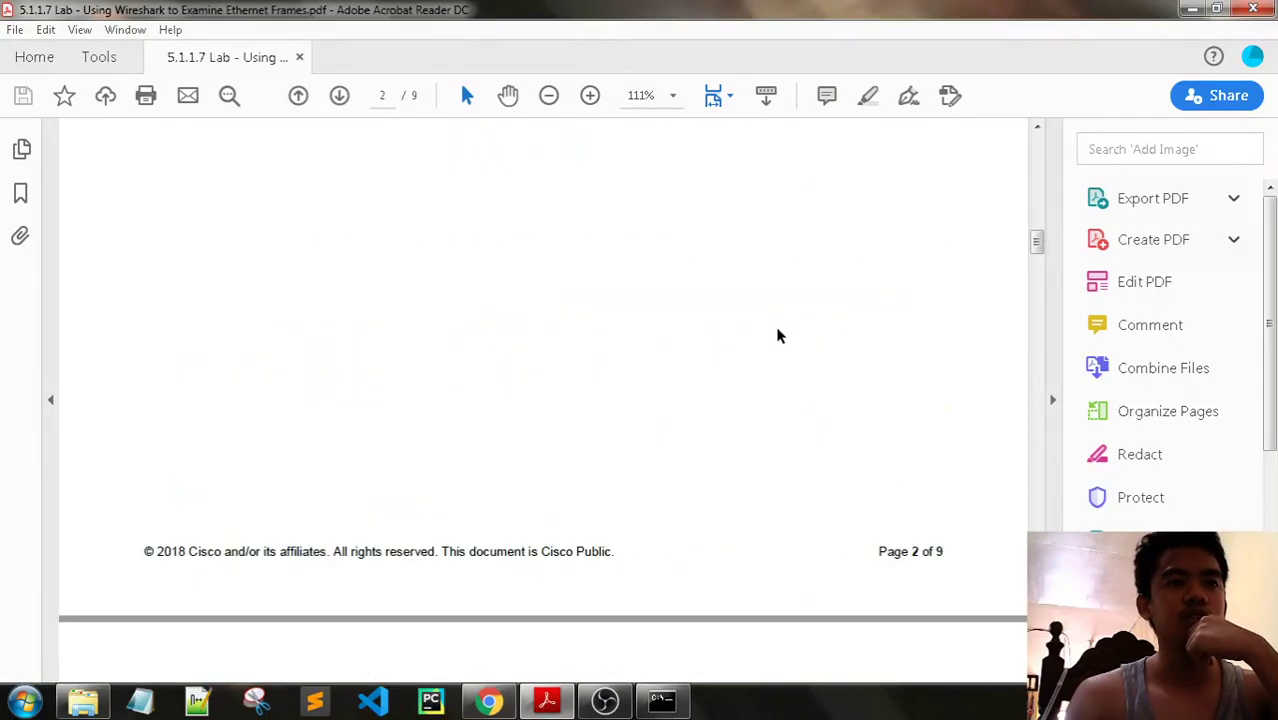
{"action": "scroll", "coordinate": [779, 336], "scroll_direction": "up", "scroll_amount": 20}
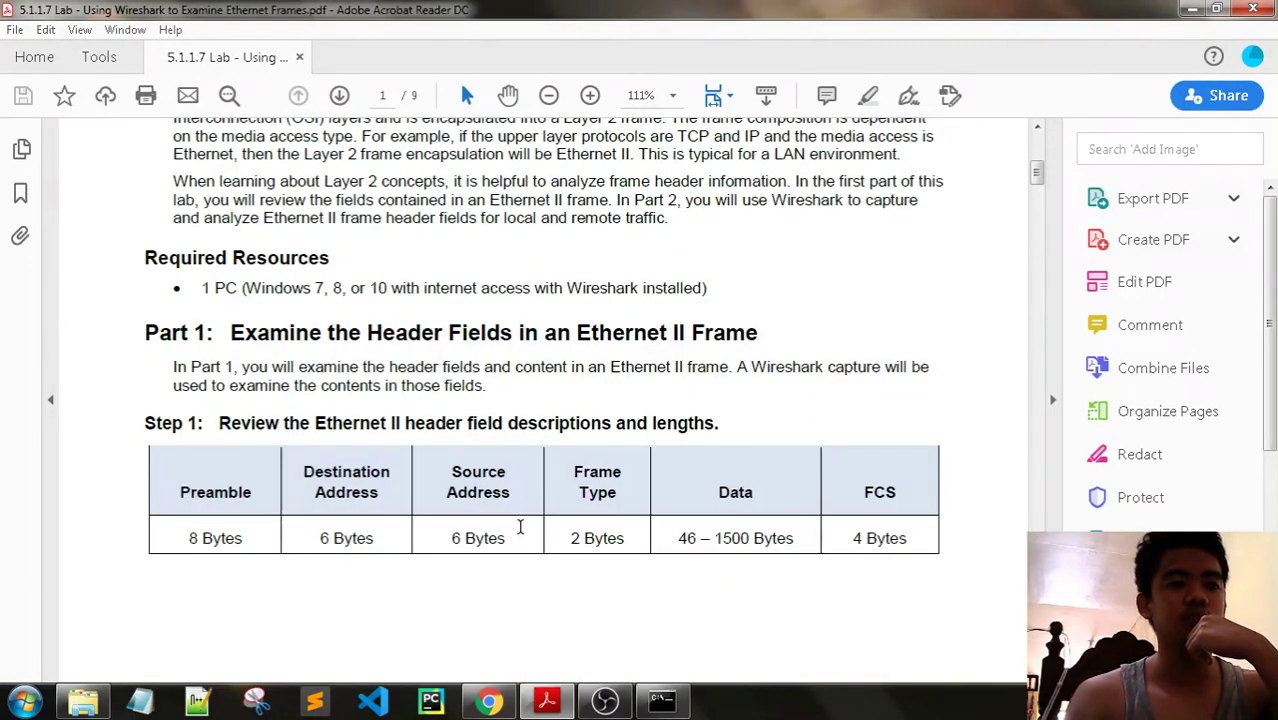
{"action": "scroll", "coordinate": [519, 527], "scroll_direction": "down", "scroll_amount": 1}
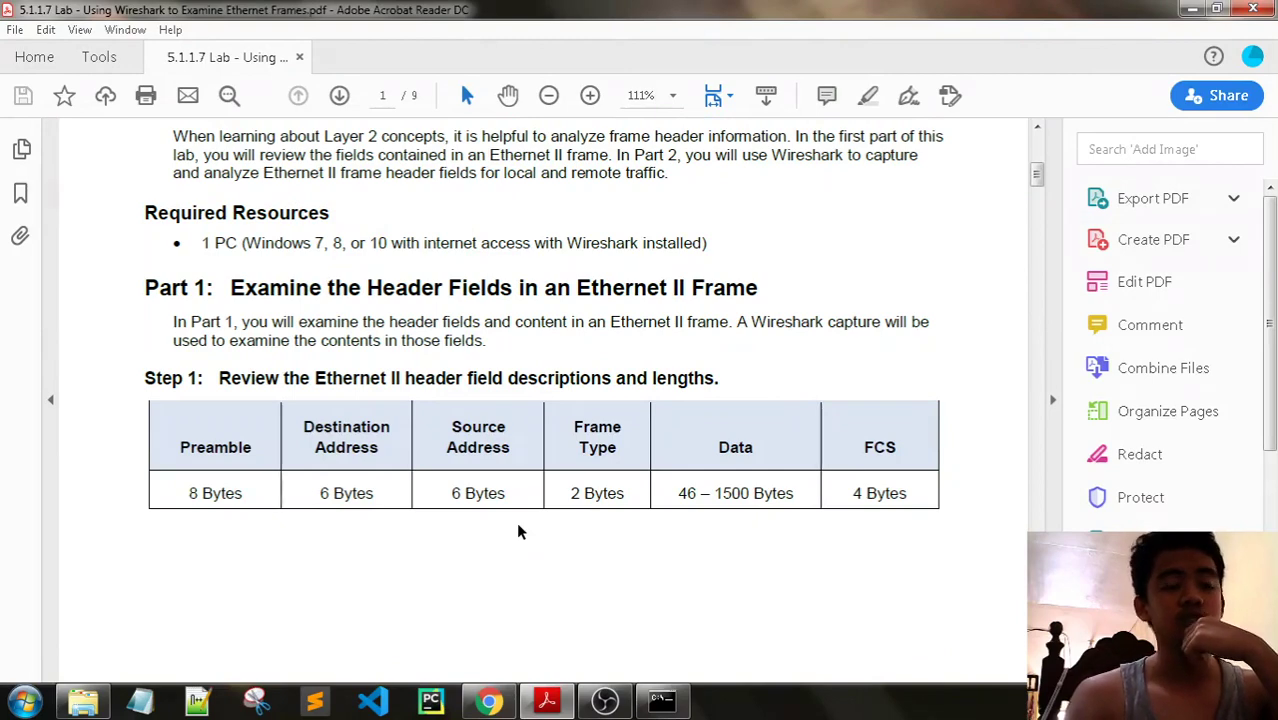
{"action": "scroll", "coordinate": [518, 531], "scroll_direction": "down", "scroll_amount": 4}
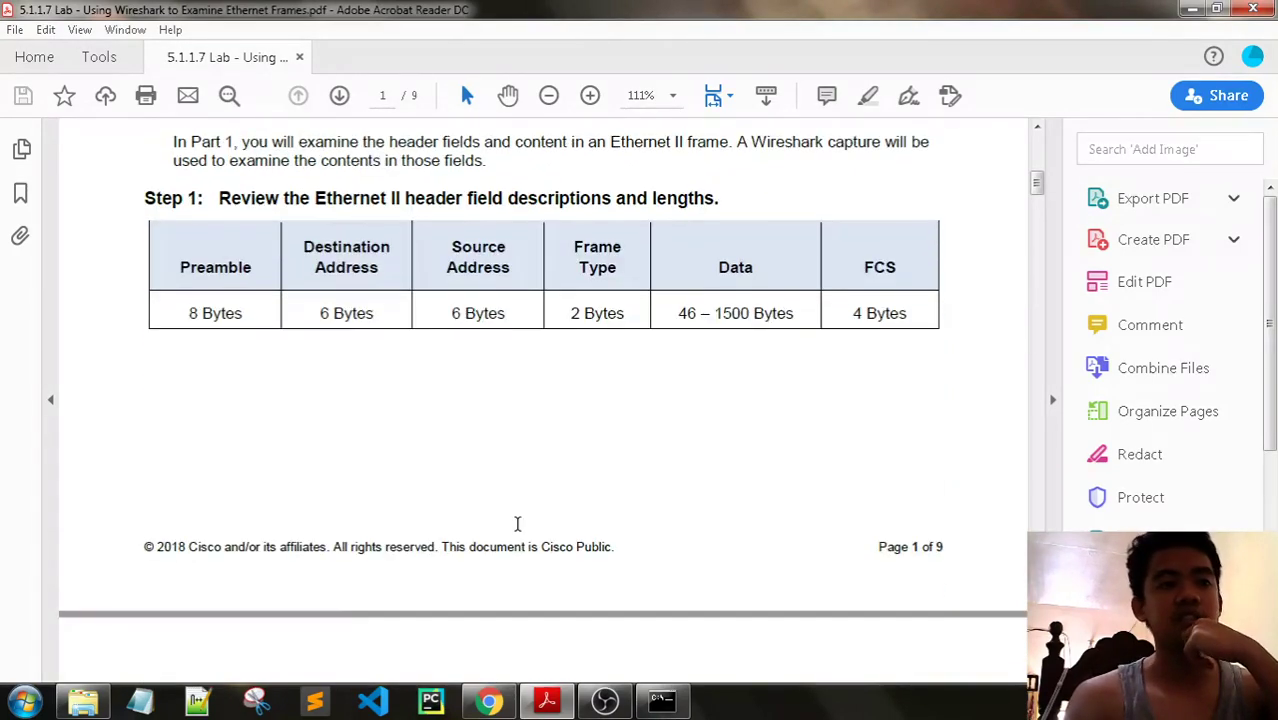
- Return to the Step 4 table on page 4 and read the common Layer 2 address format in the description
{"action": "scroll", "coordinate": [517, 523], "scroll_direction": "down", "scroll_amount": 4}
{"action": "scroll", "coordinate": [518, 525], "scroll_direction": "down", "scroll_amount": 20}
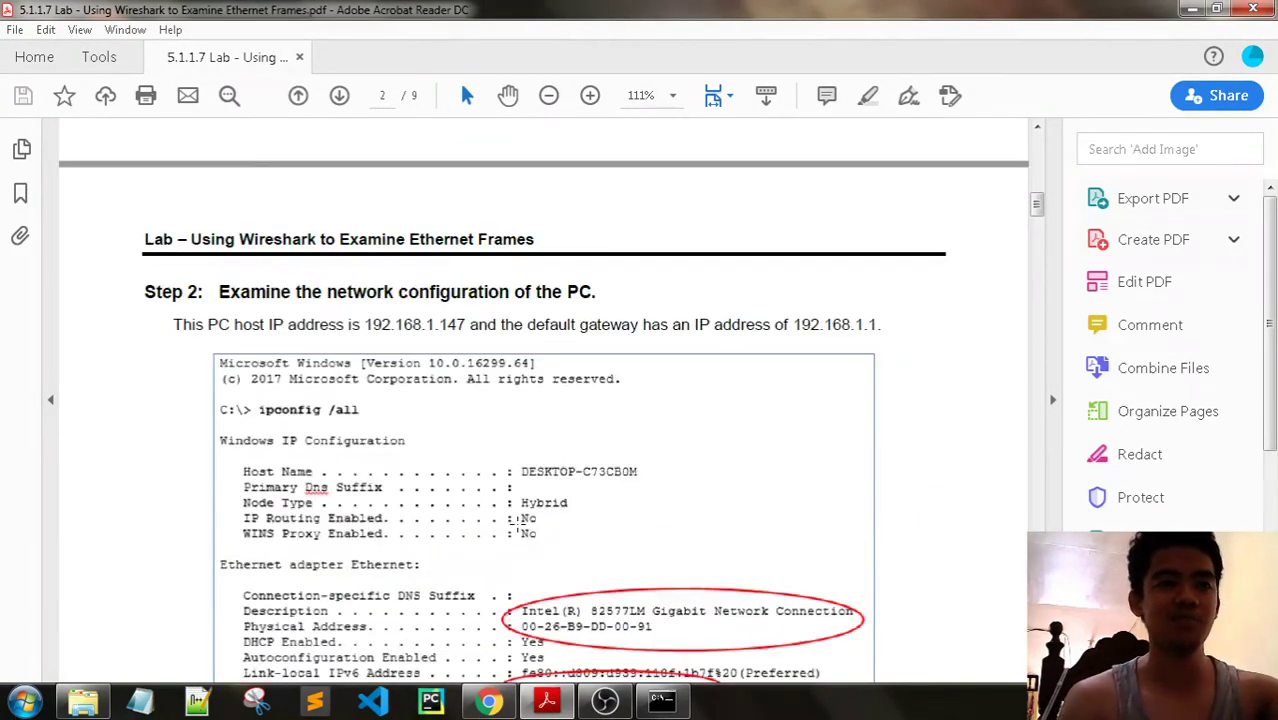
{"action": "scroll", "coordinate": [563, 494], "scroll_direction": "down", "scroll_amount": 14}
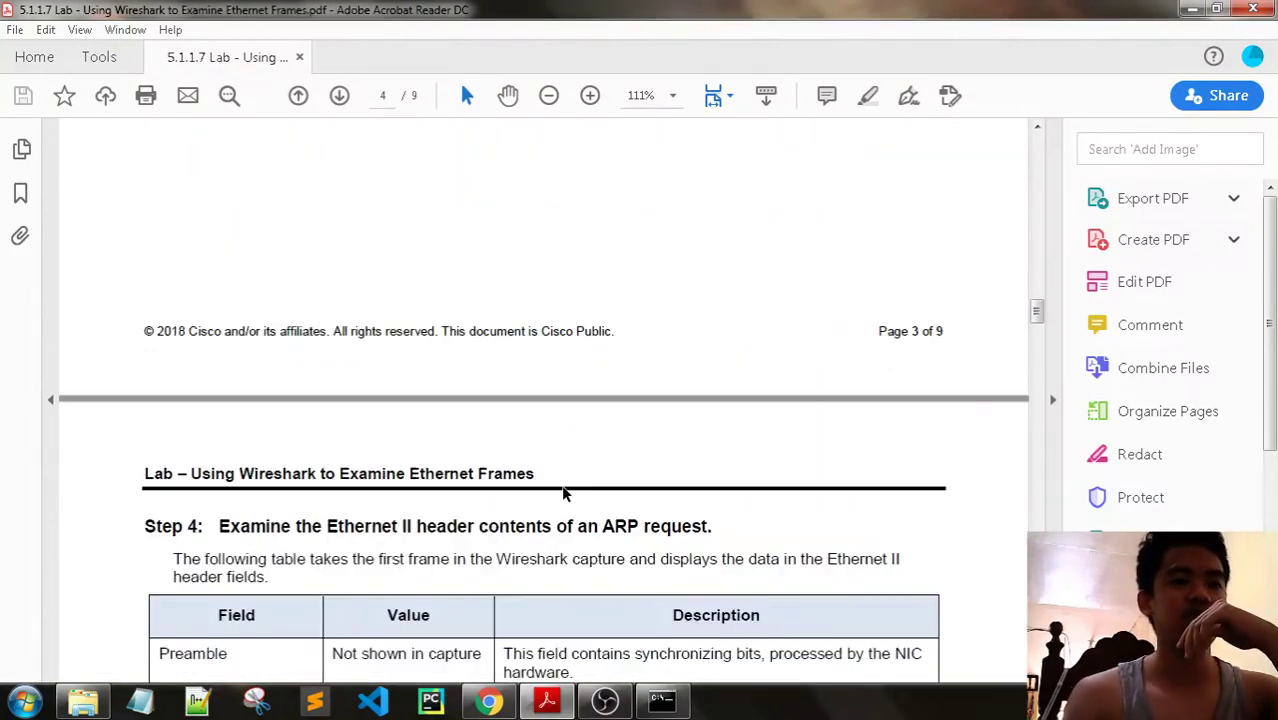
{"action": "scroll", "coordinate": [527, 475], "scroll_direction": "down", "scroll_amount": 1}
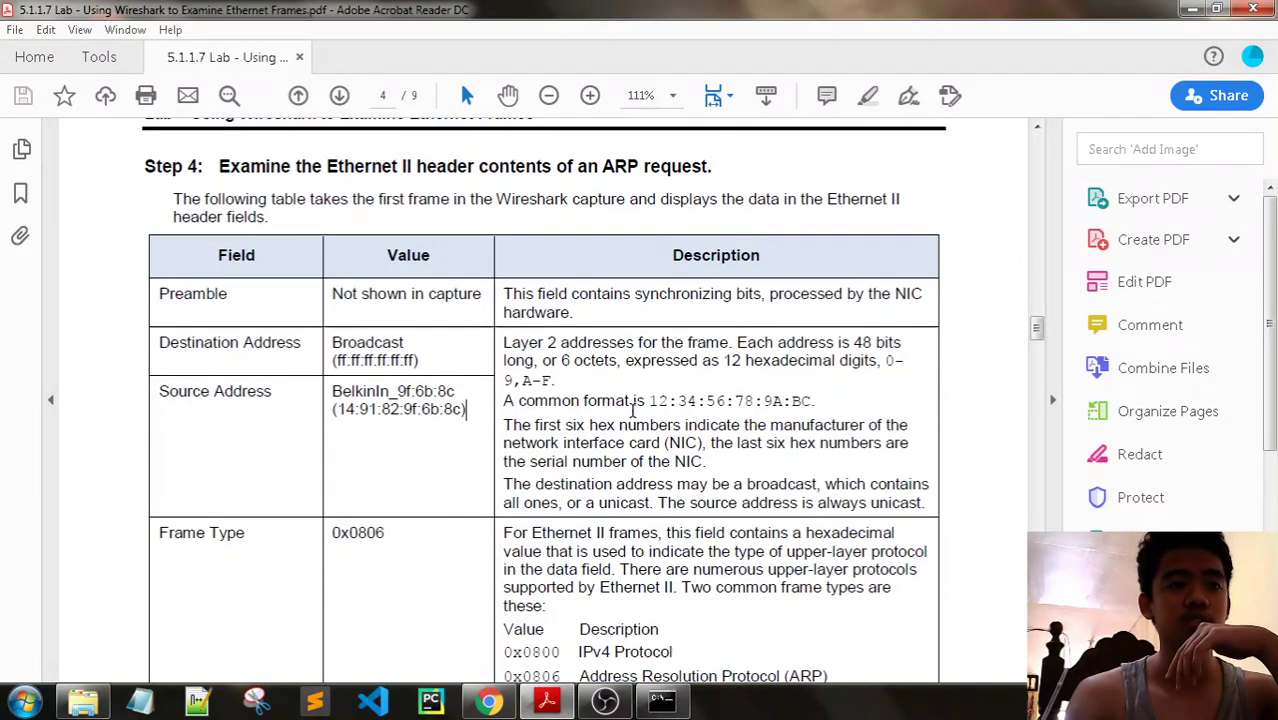
{"action": "left_click_drag", "start_coordinate": [517, 401], "coordinate": [814, 405]}
{"action": "left_click", "coordinate": [814, 408]}
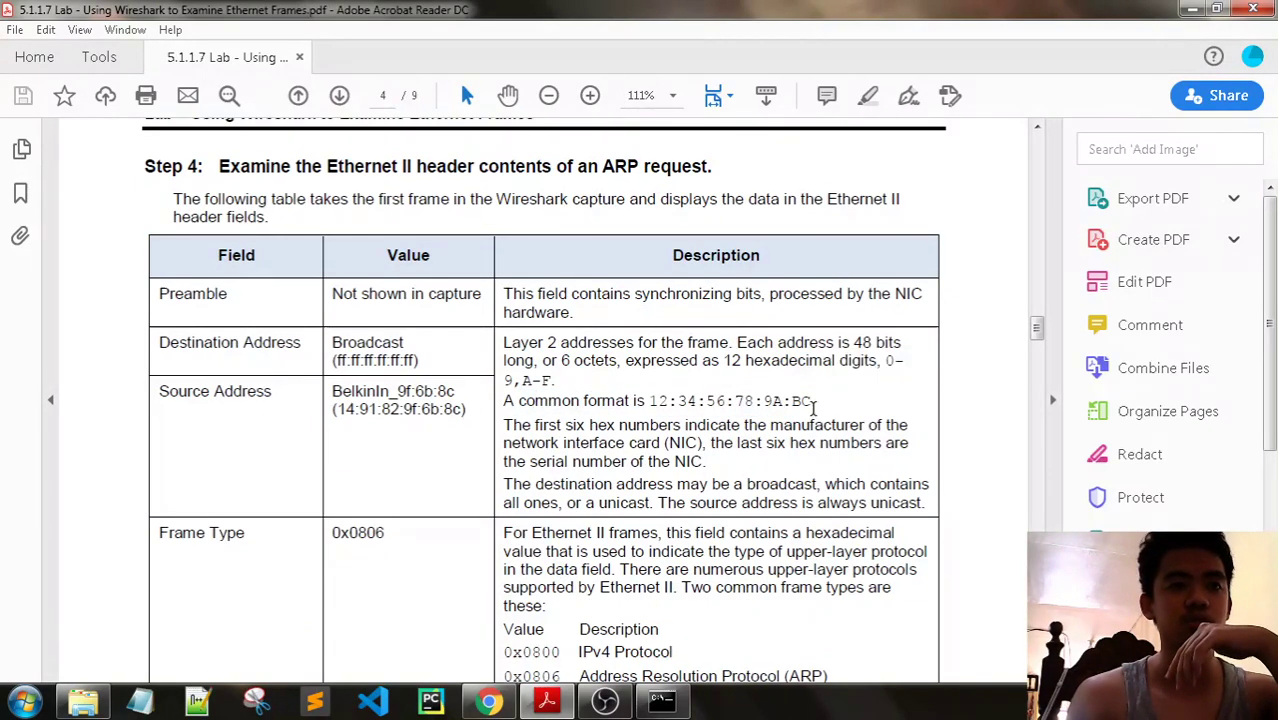
- Examine the sample address 12:34:56:78:9A:BC in the Step 4 table, marking its first six hex digits and its last six
{"action": "scroll", "coordinate": [845, 474], "scroll_direction": "down", "scroll_amount": 1}
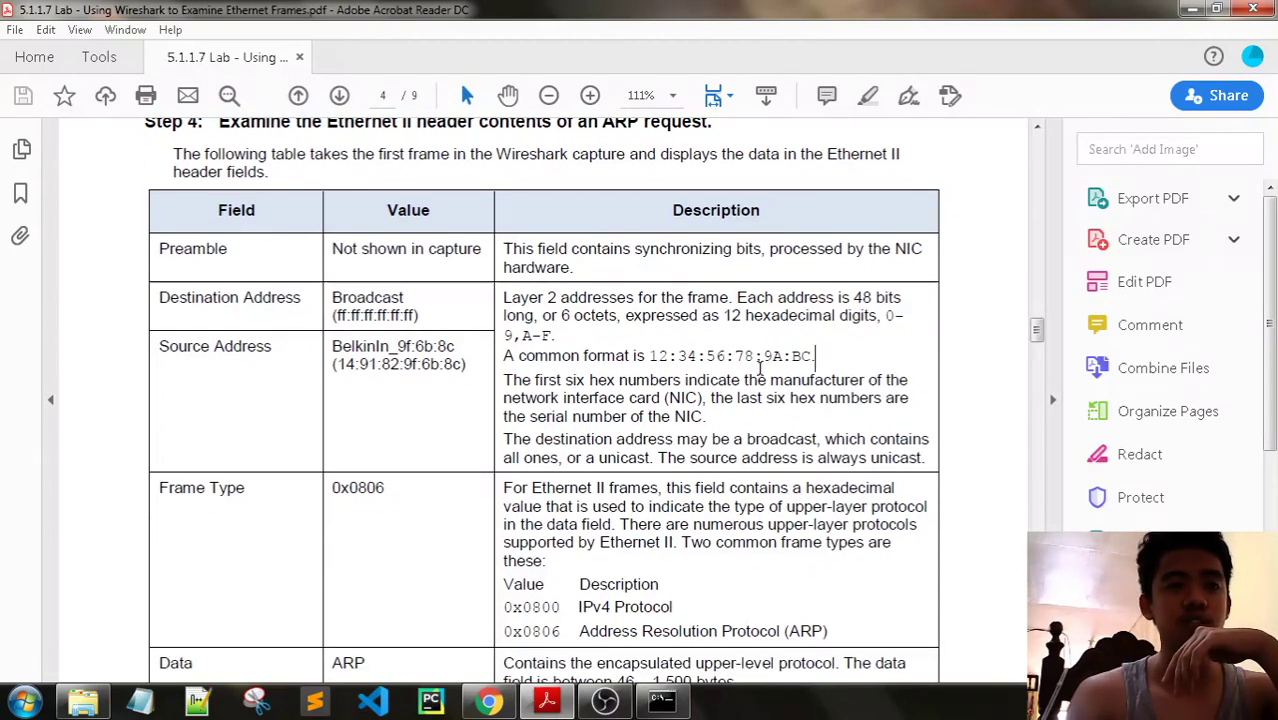
{"action": "left_click_drag", "start_coordinate": [726, 356], "coordinate": [655, 356]}
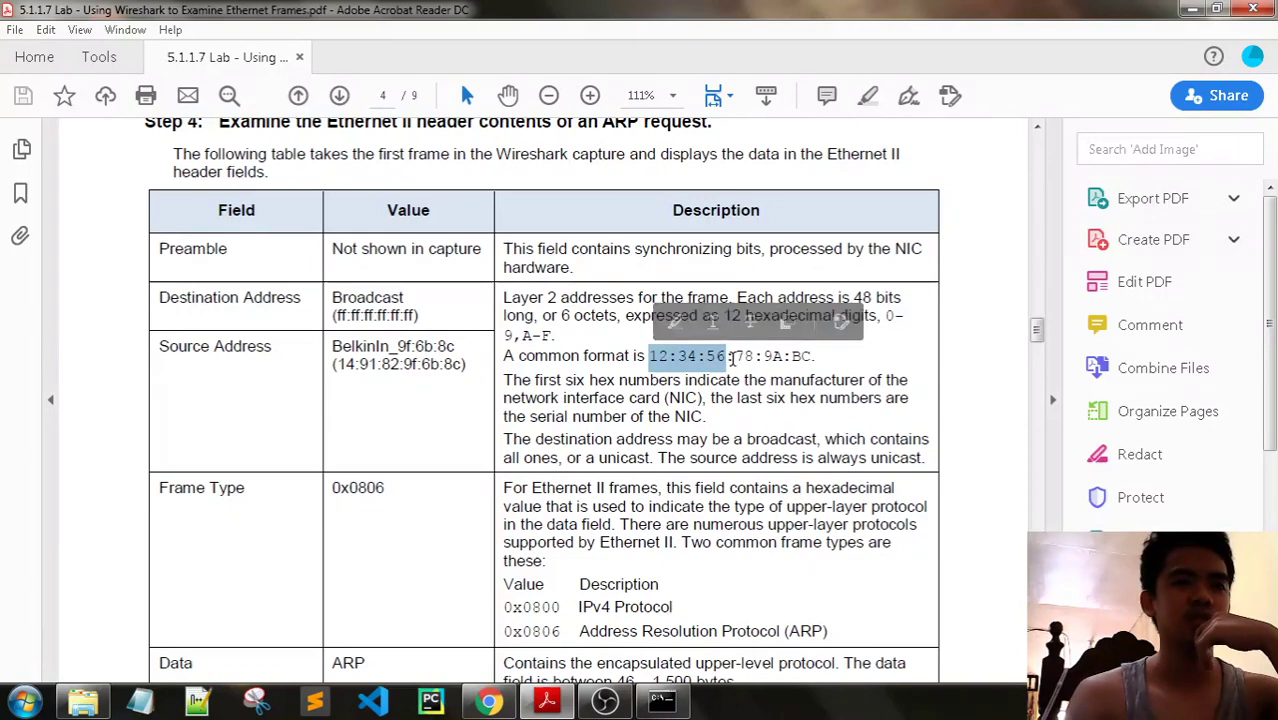
{"action": "left_click_drag", "start_coordinate": [735, 356], "coordinate": [818, 356]}
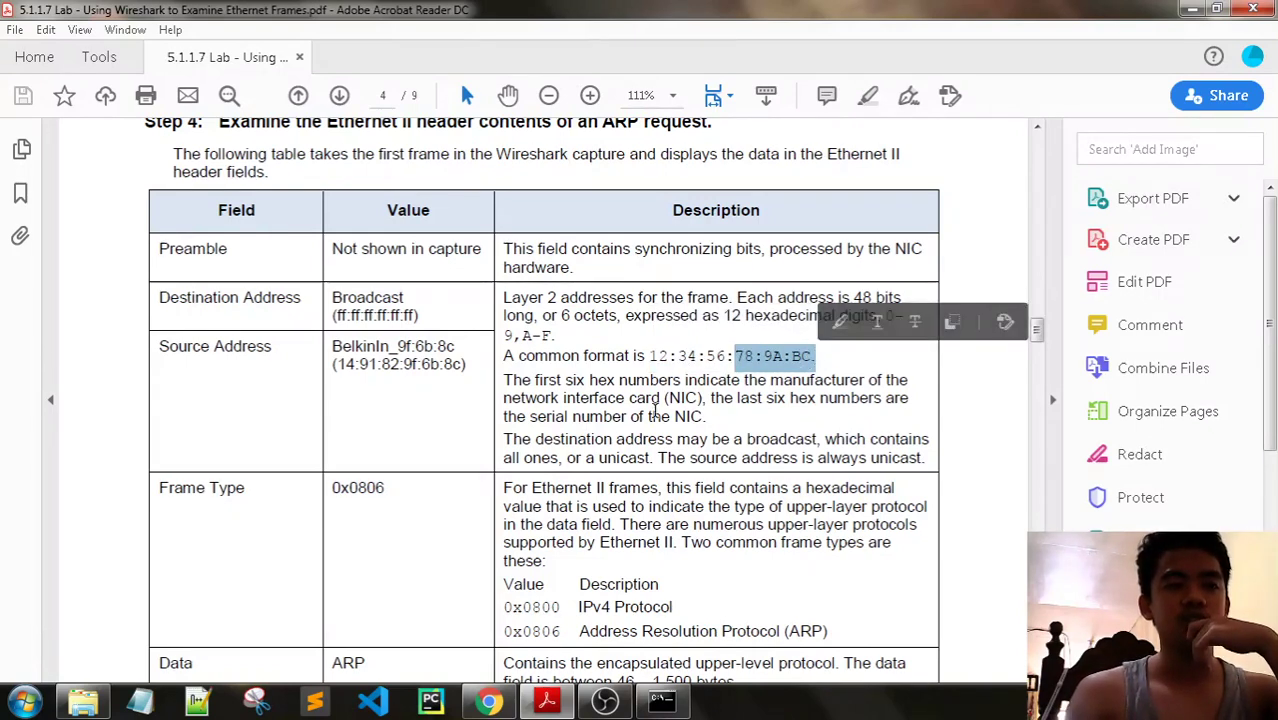
{"action": "left_click", "coordinate": [764, 356]}
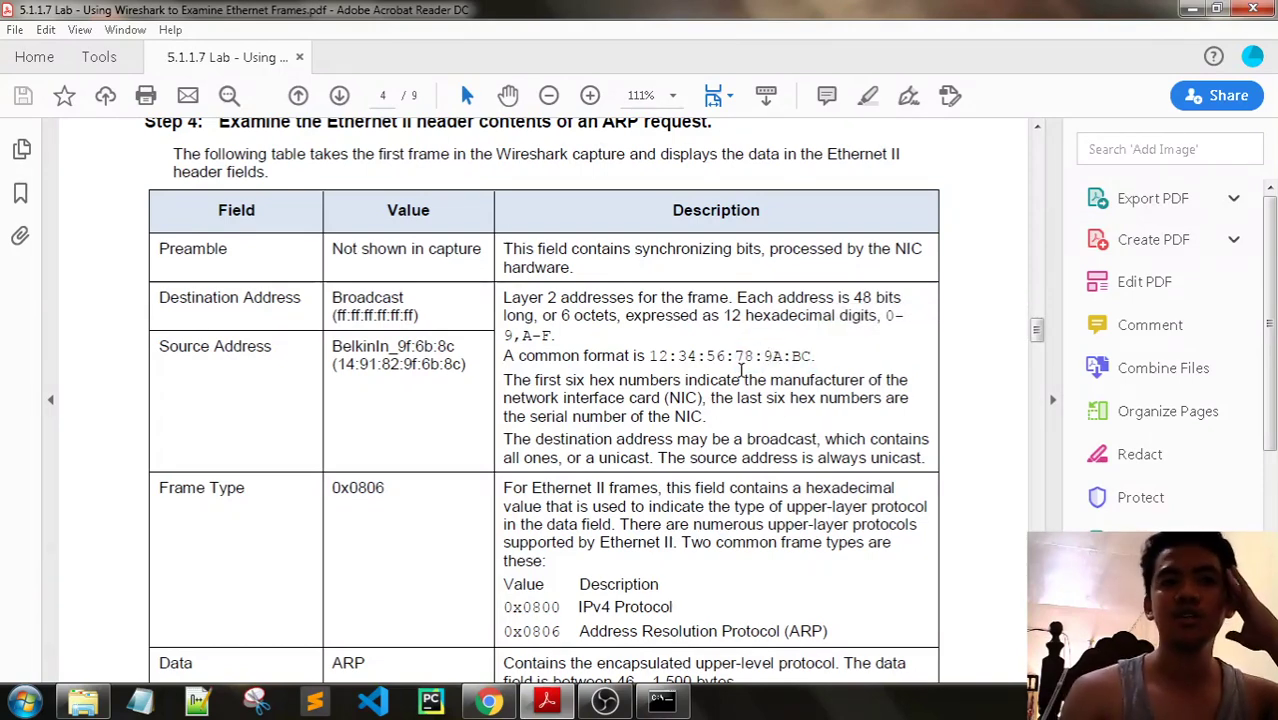
- Read the notes on NIC numbering and broadcast or unicast addresses, and the Frame Type row's description
{"action": "scroll", "coordinate": [706, 416], "scroll_direction": "down", "scroll_amount": 1}
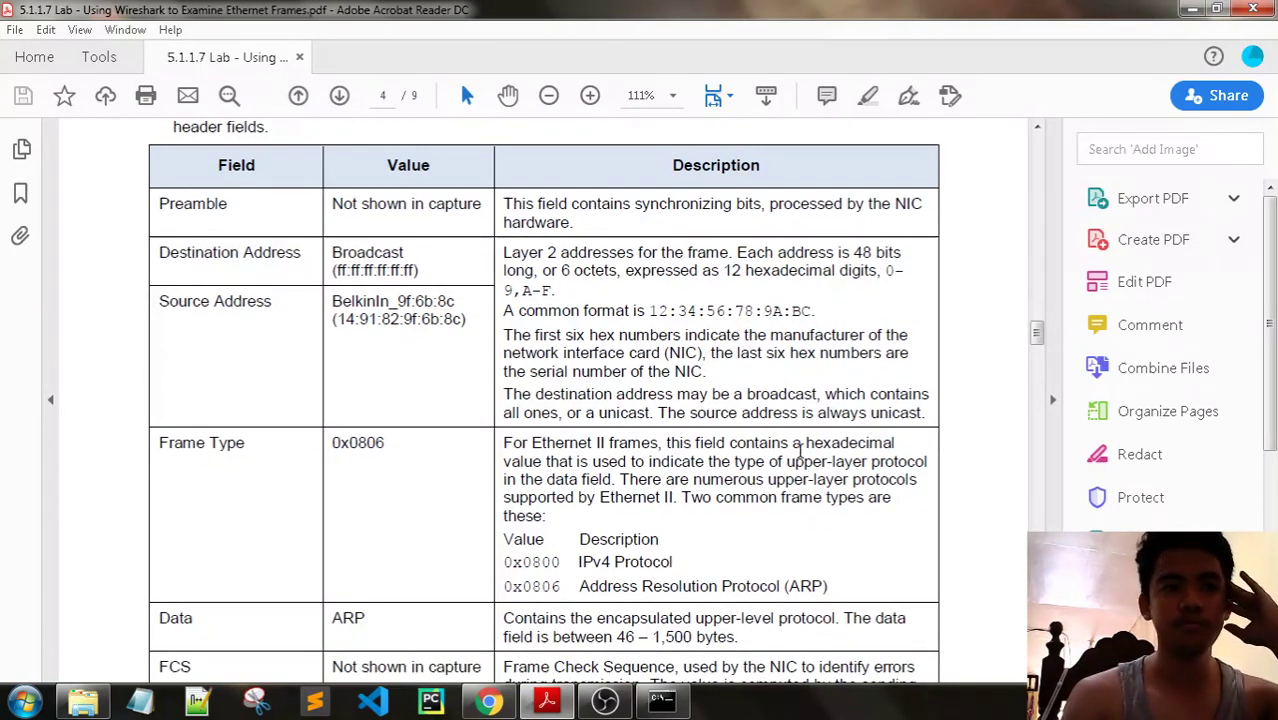
{"action": "scroll", "coordinate": [833, 465], "scroll_direction": "down", "scroll_amount": 1}
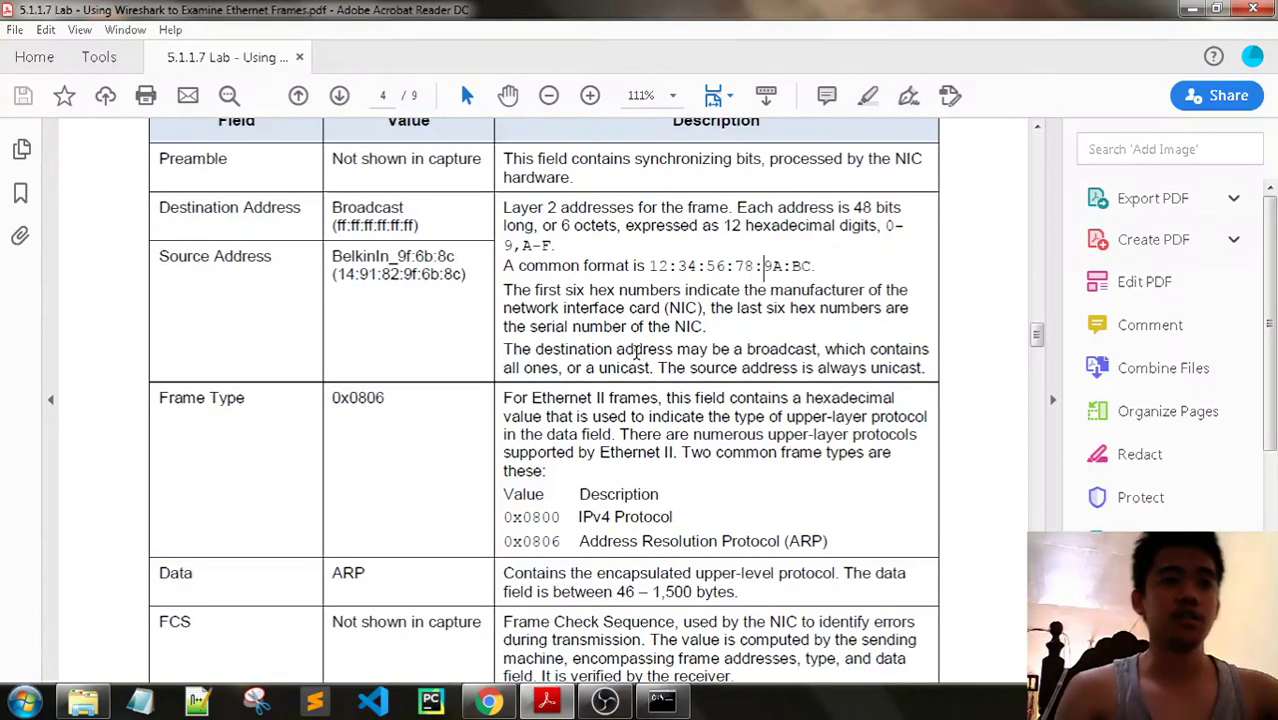
{"action": "scroll", "coordinate": [643, 388], "scroll_direction": "down", "scroll_amount": 1}
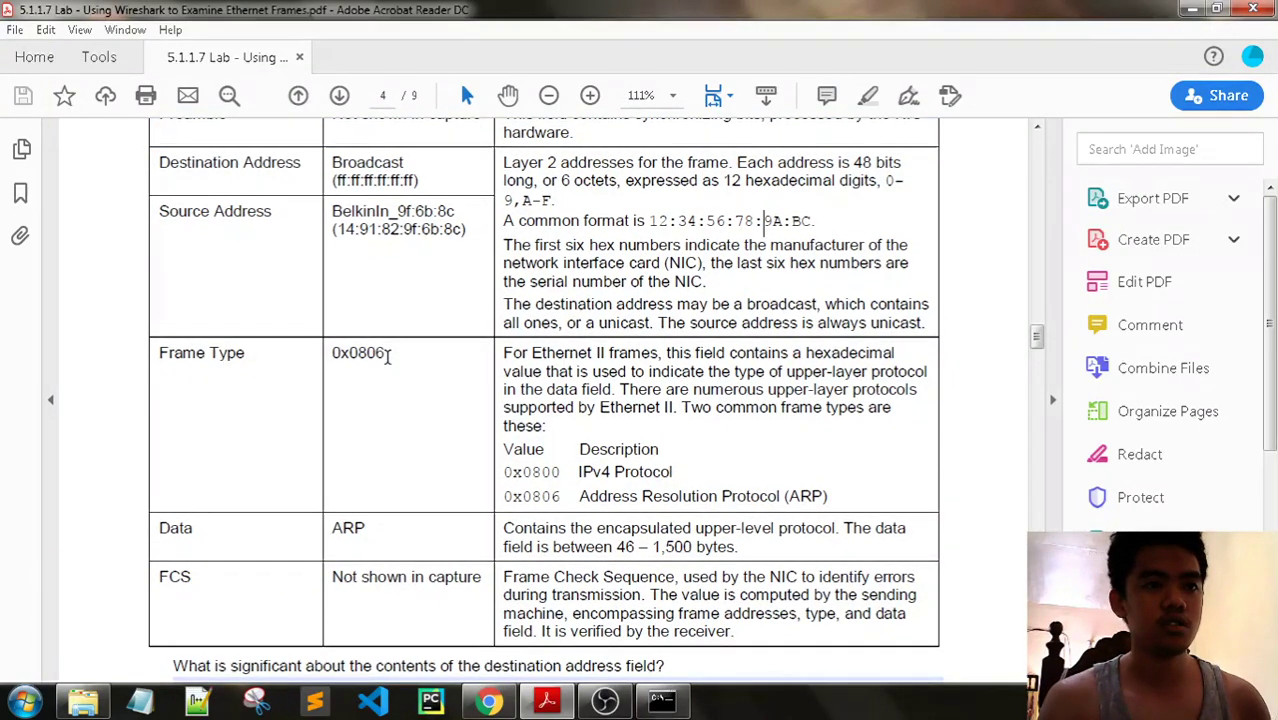
{"action": "scroll", "coordinate": [407, 358], "scroll_direction": "up", "scroll_amount": 3}
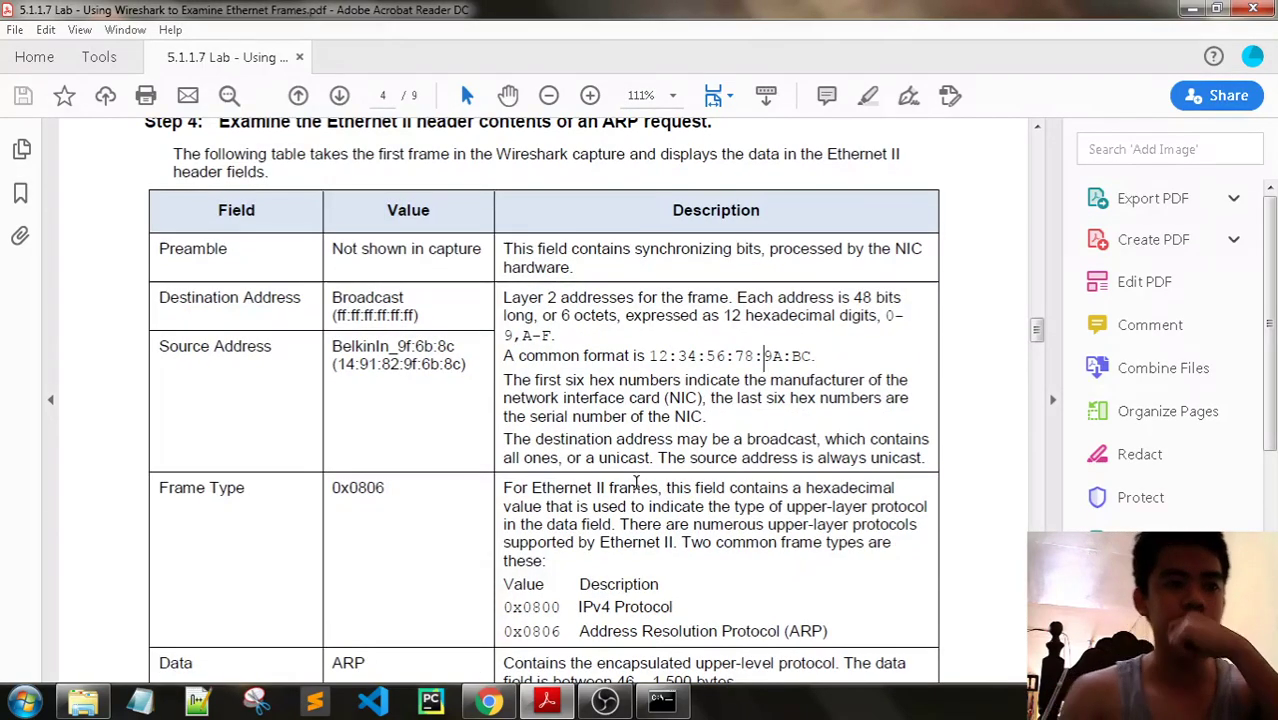
{"action": "scroll", "coordinate": [650, 470], "scroll_direction": "down", "scroll_amount": 3}
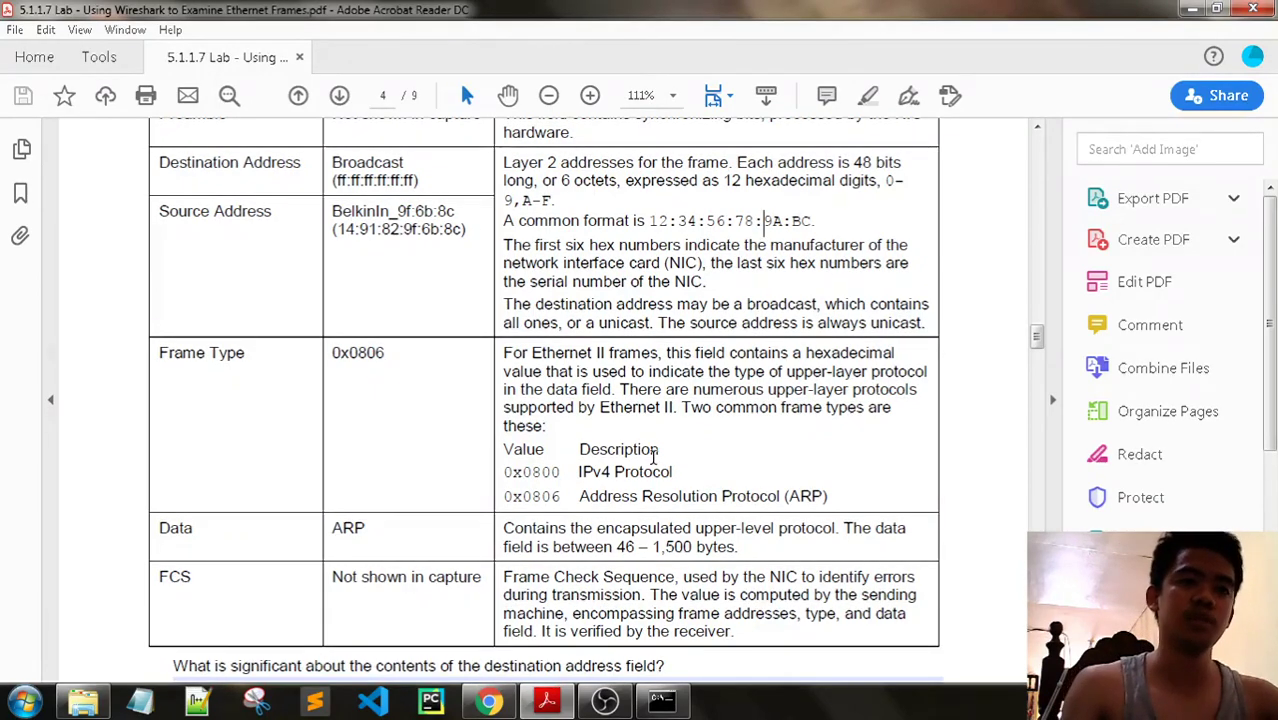
- Examine the two common frame types listed in the Frame Type row, marking IPv4 Protocol and Address Resolution Protocol (ARP)
{"action": "scroll", "coordinate": [652, 452], "scroll_direction": "down", "scroll_amount": 1}
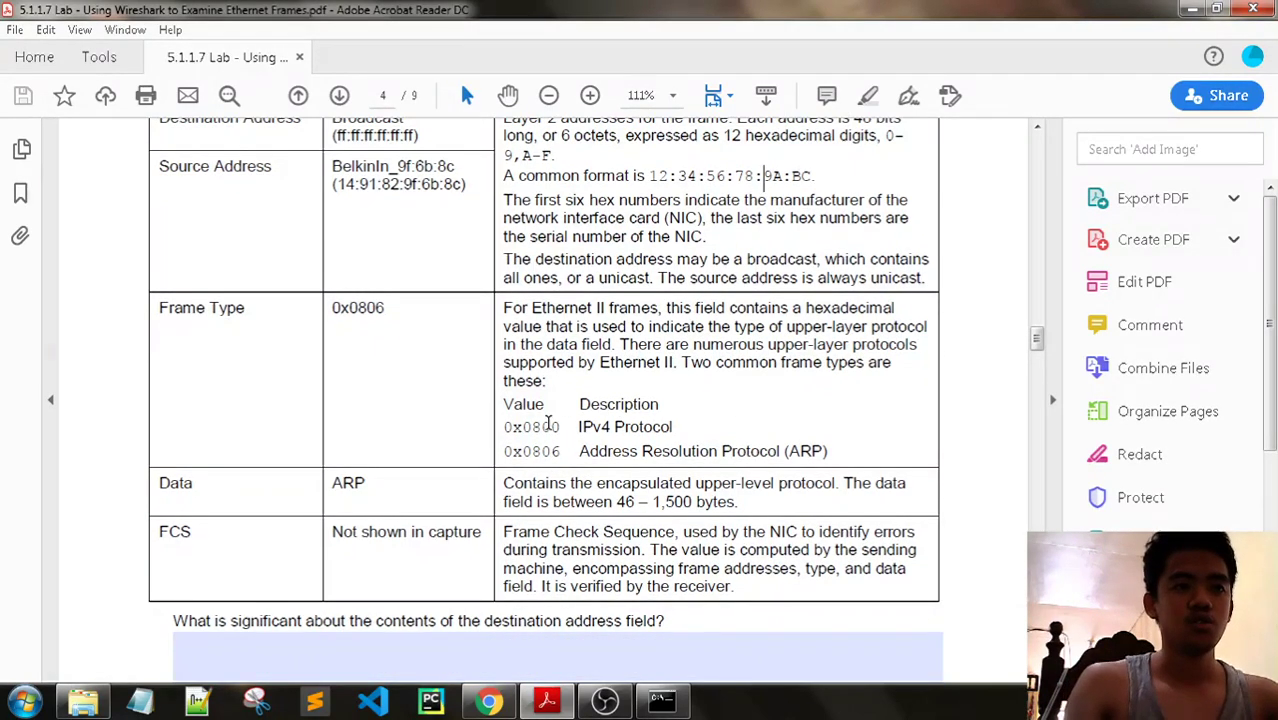
{"action": "left_click_drag", "start_coordinate": [561, 427], "coordinate": [506, 452]}
{"action": "left_click", "coordinate": [588, 452]}
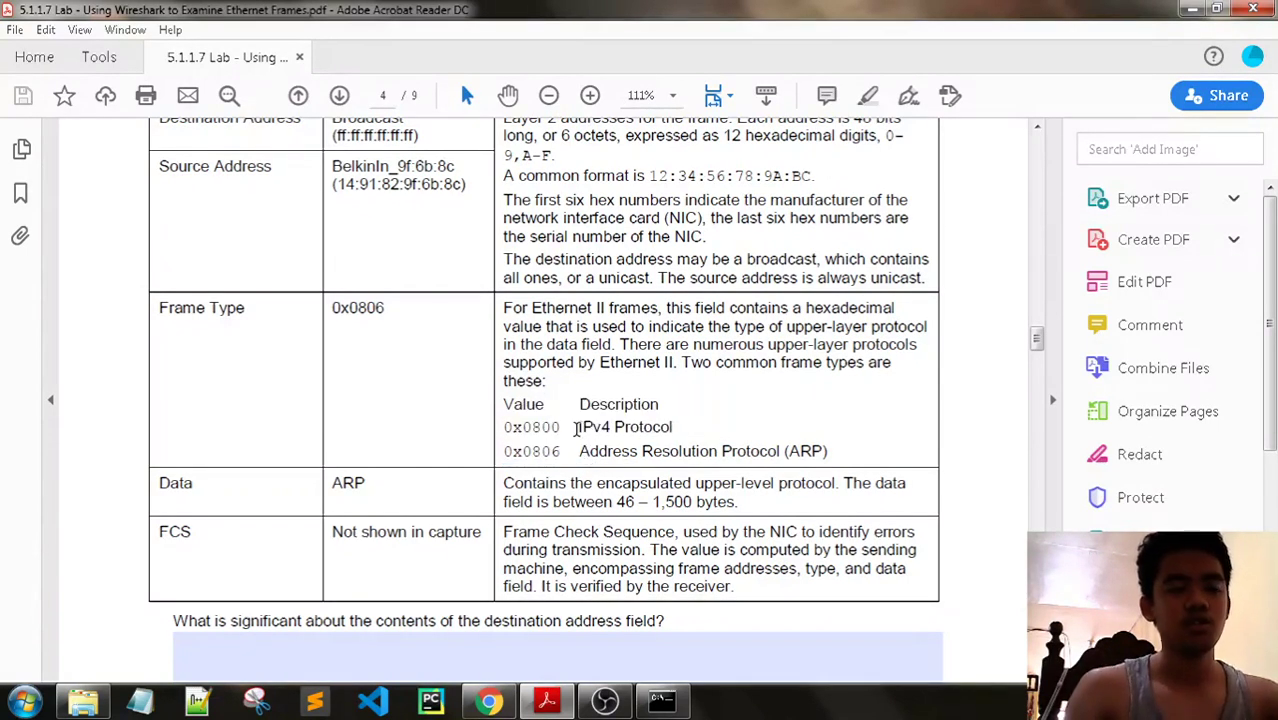
{"action": "left_click_drag", "start_coordinate": [576, 428], "coordinate": [673, 427]}
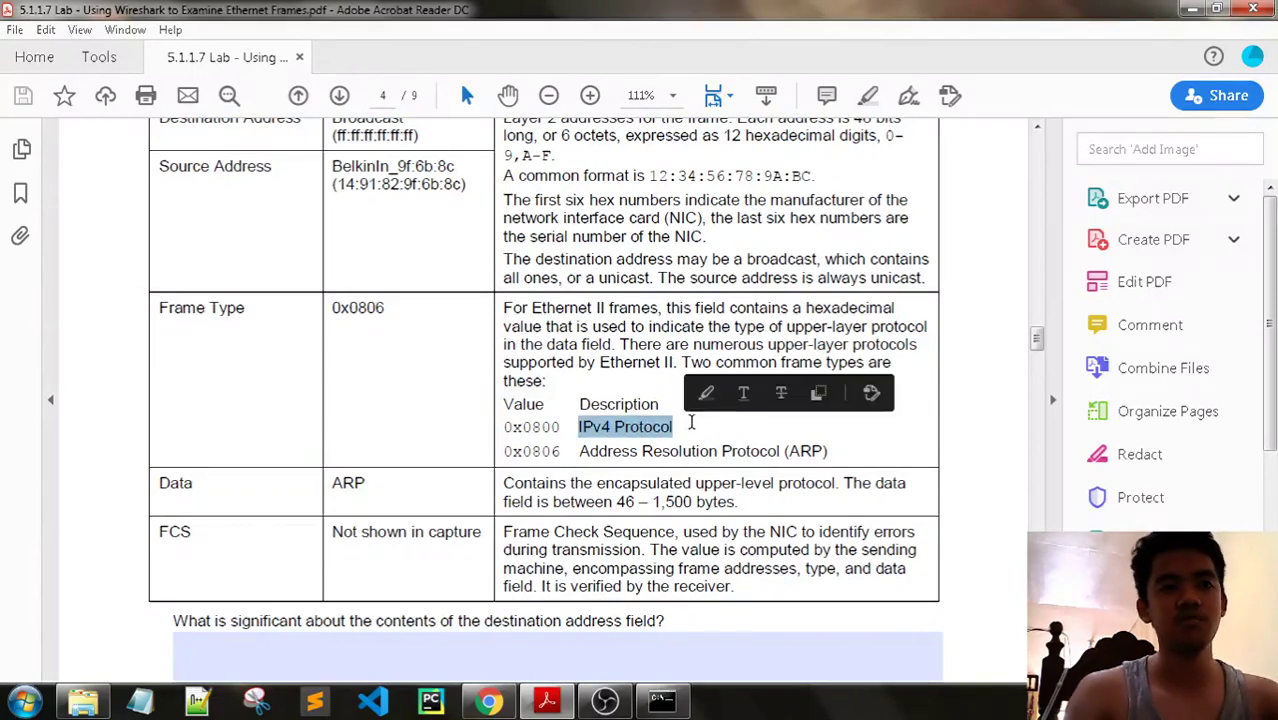
{"action": "scroll", "coordinate": [729, 437], "scroll_direction": "down", "scroll_amount": 1}
{"action": "scroll", "coordinate": [729, 437], "scroll_direction": "down", "scroll_amount": 1}
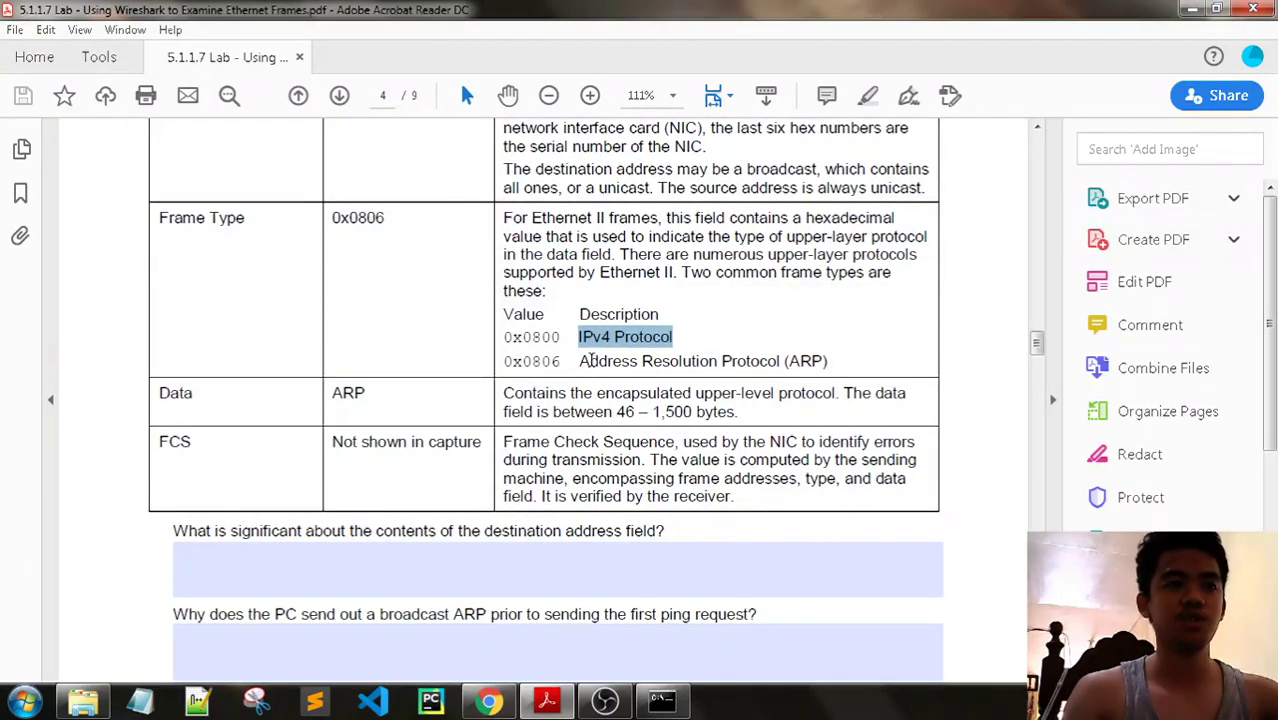
{"action": "left_click_drag", "start_coordinate": [829, 361], "coordinate": [612, 362]}
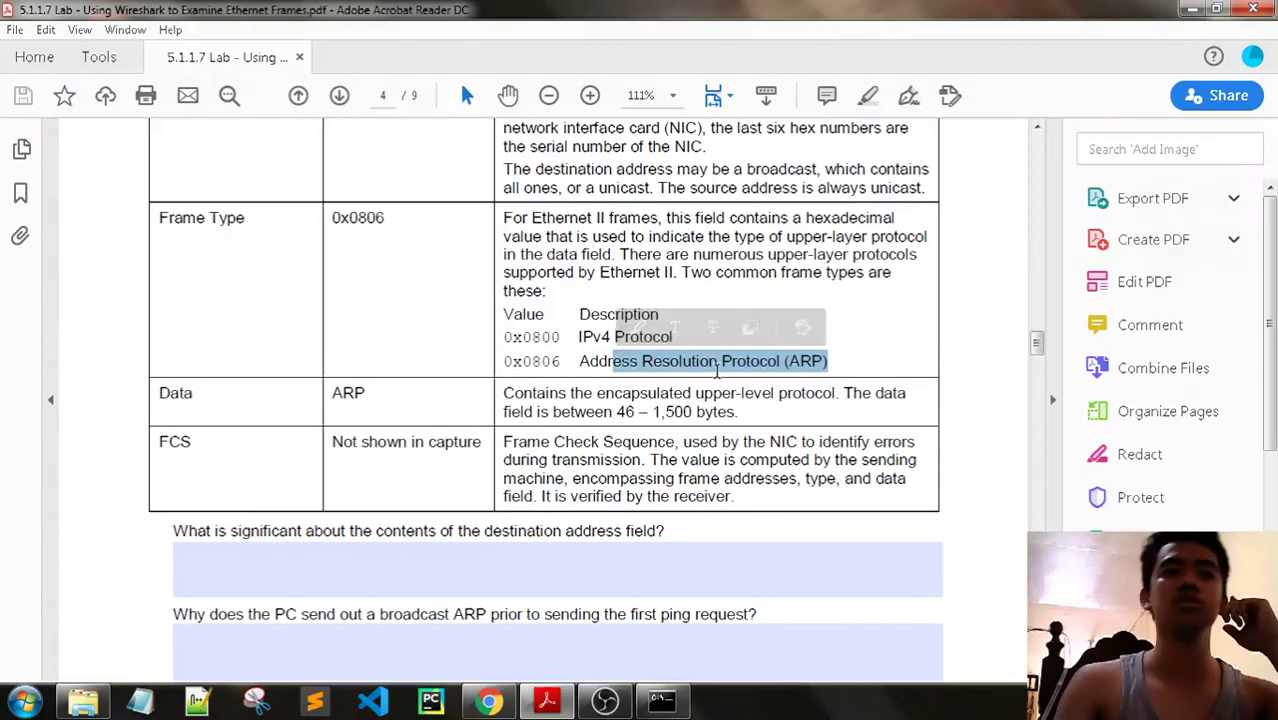
{"action": "scroll", "coordinate": [402, 330], "scroll_direction": "up", "scroll_amount": 1}
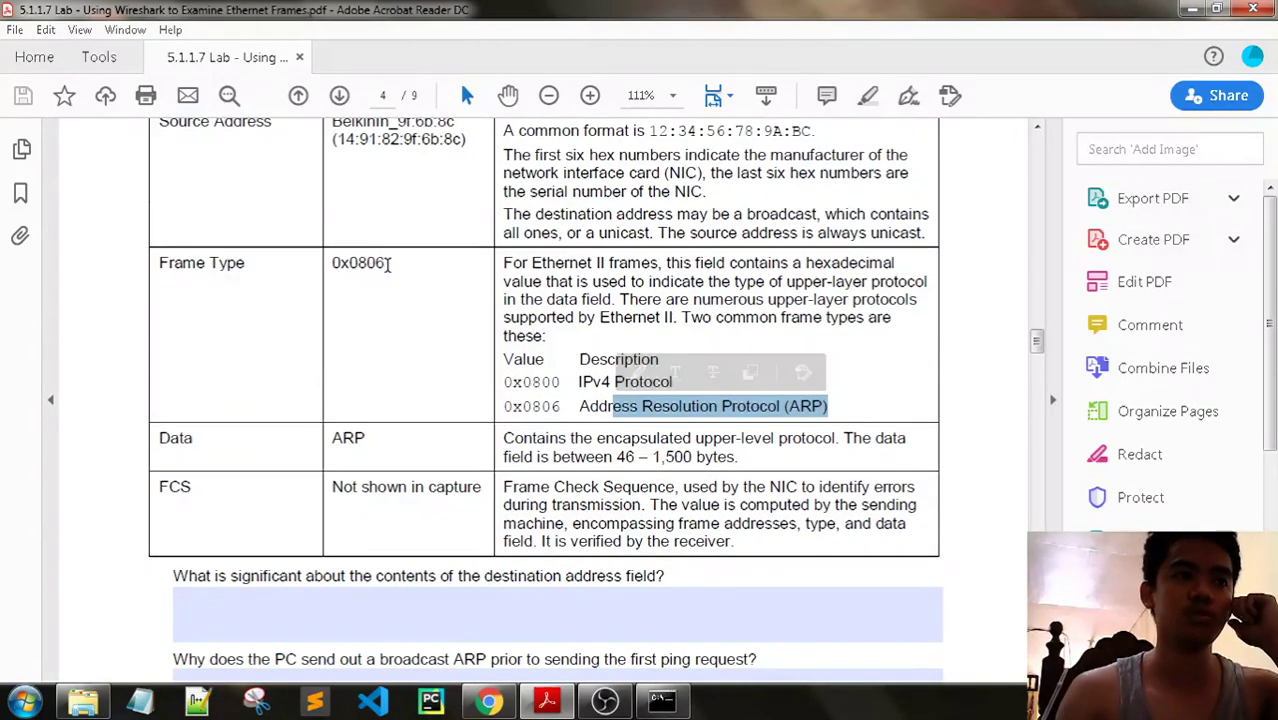
{"action": "left_click", "coordinate": [847, 413]}
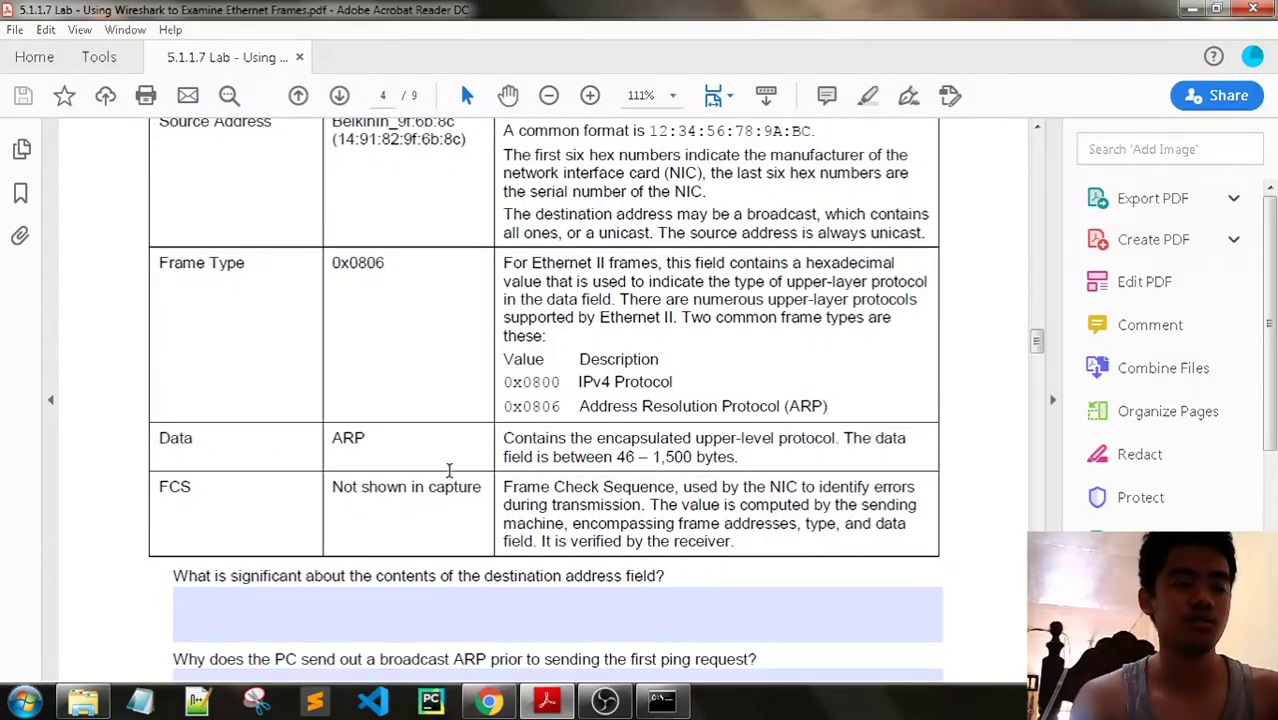
- Read the Data and FCS rows, review the whole table, and find the question about the destination address field's contents
{"action": "scroll", "coordinate": [296, 478], "scroll_direction": "down", "scroll_amount": 1}
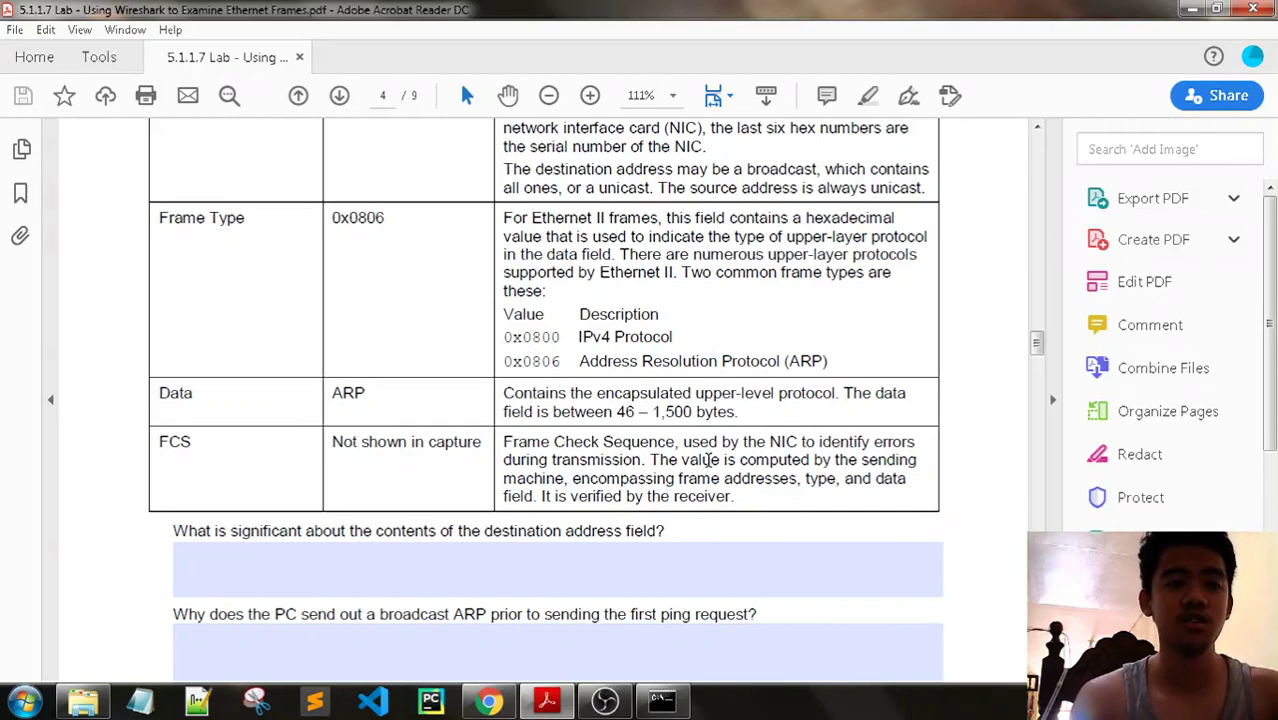
{"action": "scroll", "coordinate": [708, 459], "scroll_direction": "down", "scroll_amount": 3}
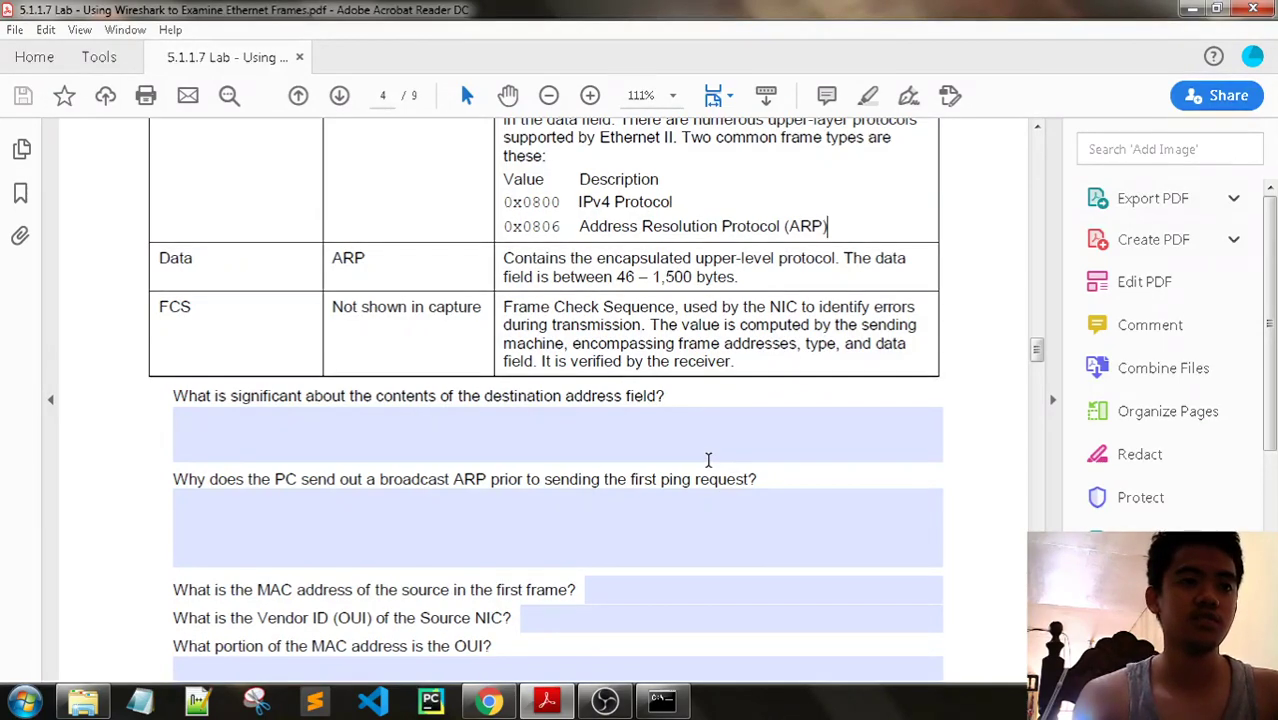
{"action": "scroll", "coordinate": [708, 459], "scroll_direction": "up", "scroll_amount": 9}
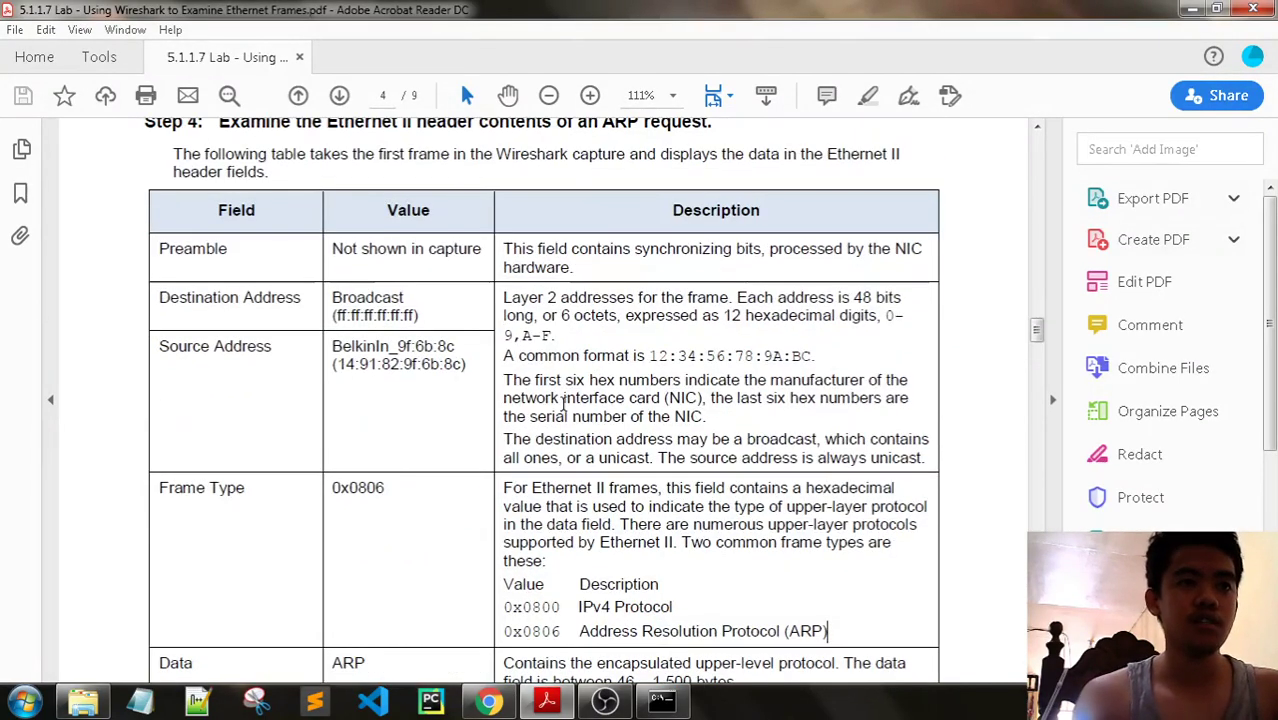
{"action": "scroll", "coordinate": [447, 404], "scroll_direction": "down", "scroll_amount": 3}
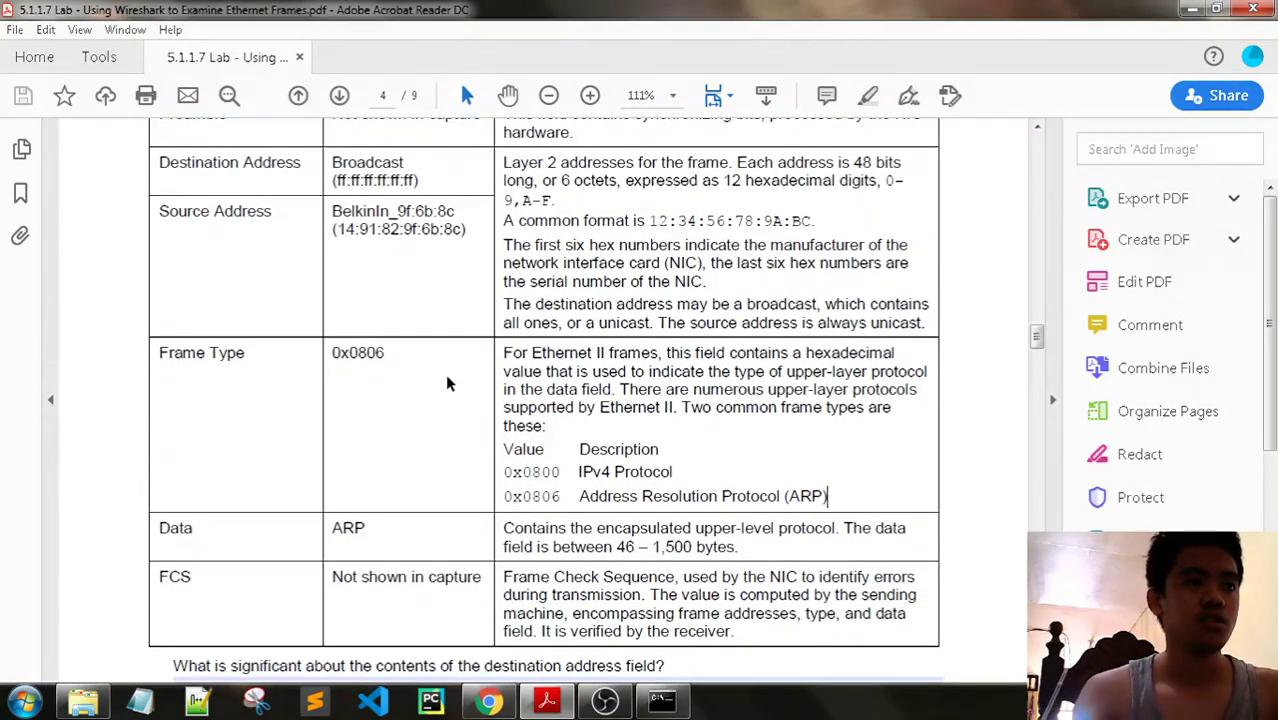
{"action": "scroll", "coordinate": [462, 285], "scroll_direction": "down", "scroll_amount": 7}
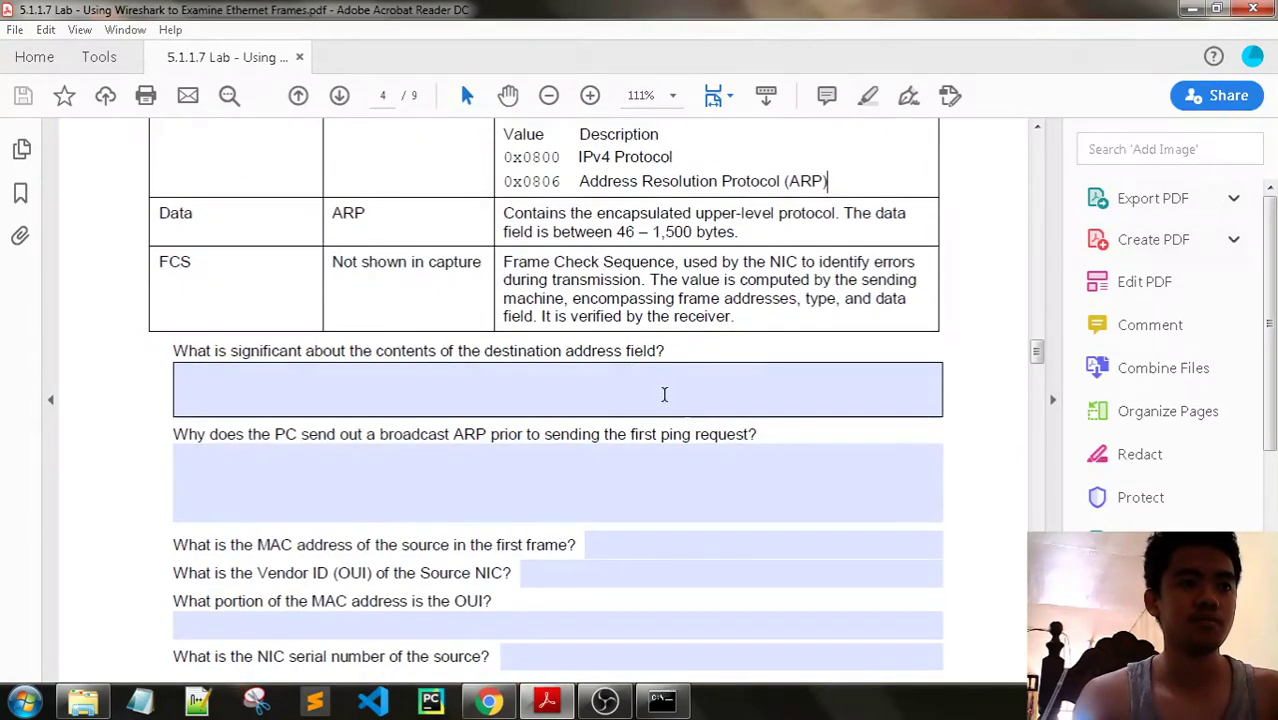
- Read the question on why the PC sends a broadcast ARP before the first ping, rechecking the Step 4 table
{"action": "scroll", "coordinate": [664, 394], "scroll_direction": "up", "scroll_amount": 8}
{"action": "scroll", "coordinate": [666, 396], "scroll_direction": "down", "scroll_amount": 9}
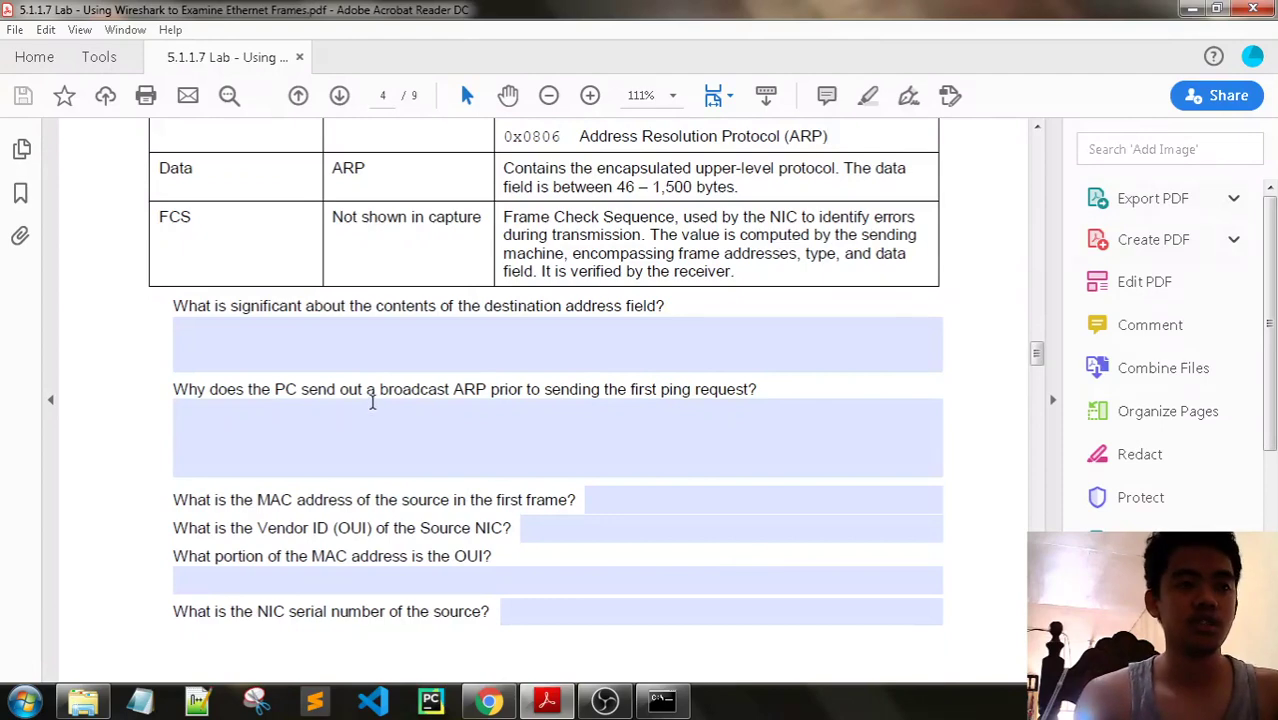
{"action": "left_click", "coordinate": [666, 406]}
{"action": "scroll", "coordinate": [411, 440], "scroll_direction": "up", "scroll_amount": 4}
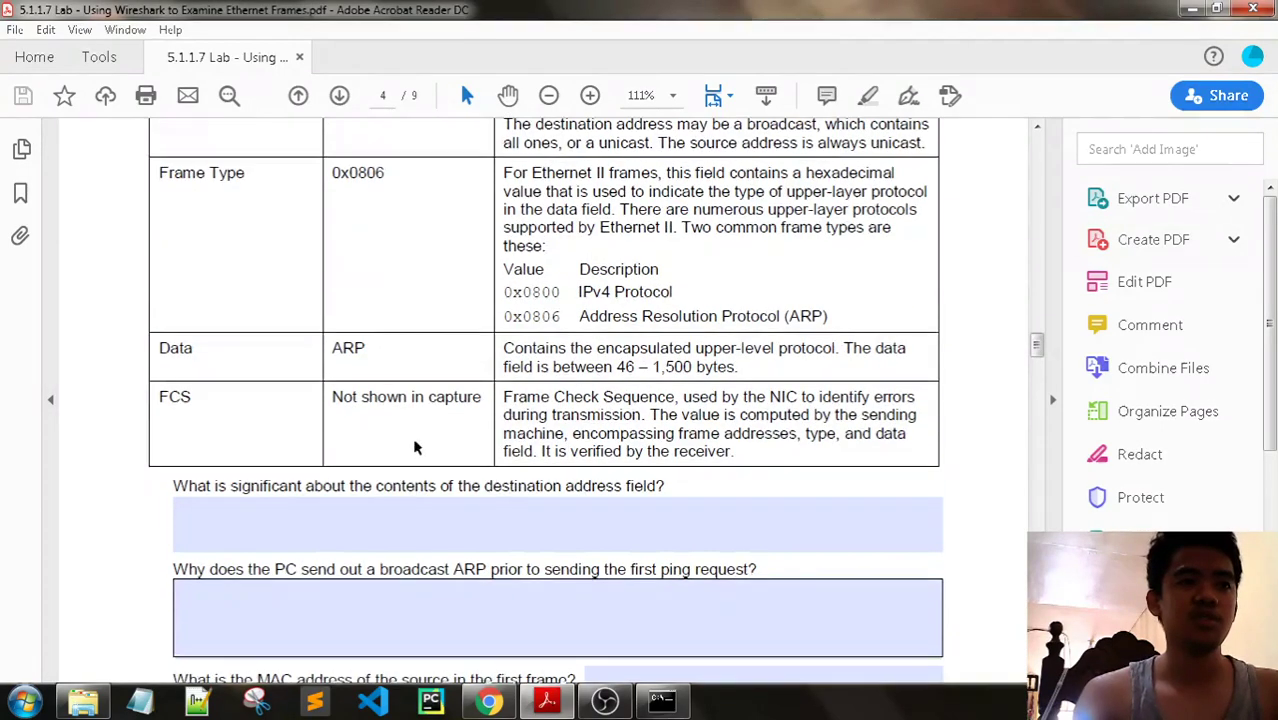
{"action": "scroll", "coordinate": [723, 415], "scroll_direction": "up", "scroll_amount": 4}
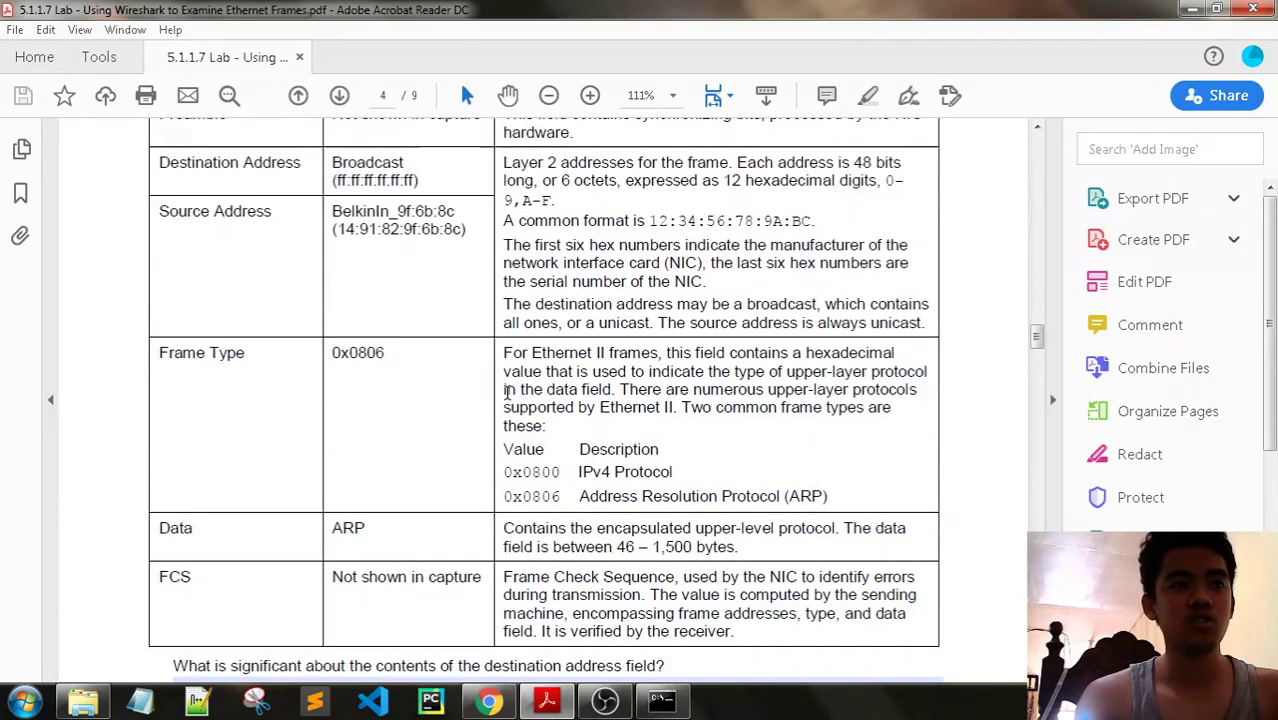
{"action": "scroll", "coordinate": [508, 393], "scroll_direction": "up", "scroll_amount": 2}
{"action": "scroll", "coordinate": [512, 389], "scroll_direction": "down", "scroll_amount": 12}
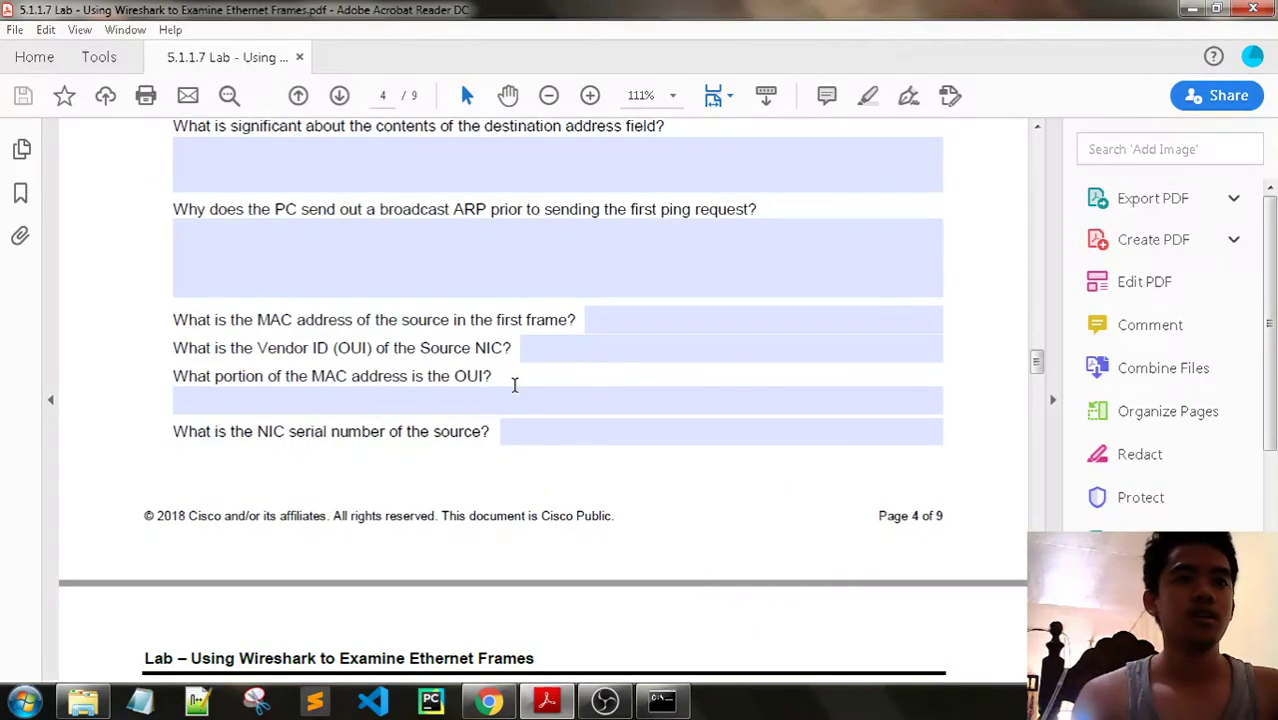
- Read the question on the source MAC address in the first frame and activate its answer field
{"action": "scroll", "coordinate": [600, 370], "scroll_direction": "up", "scroll_amount": 2}
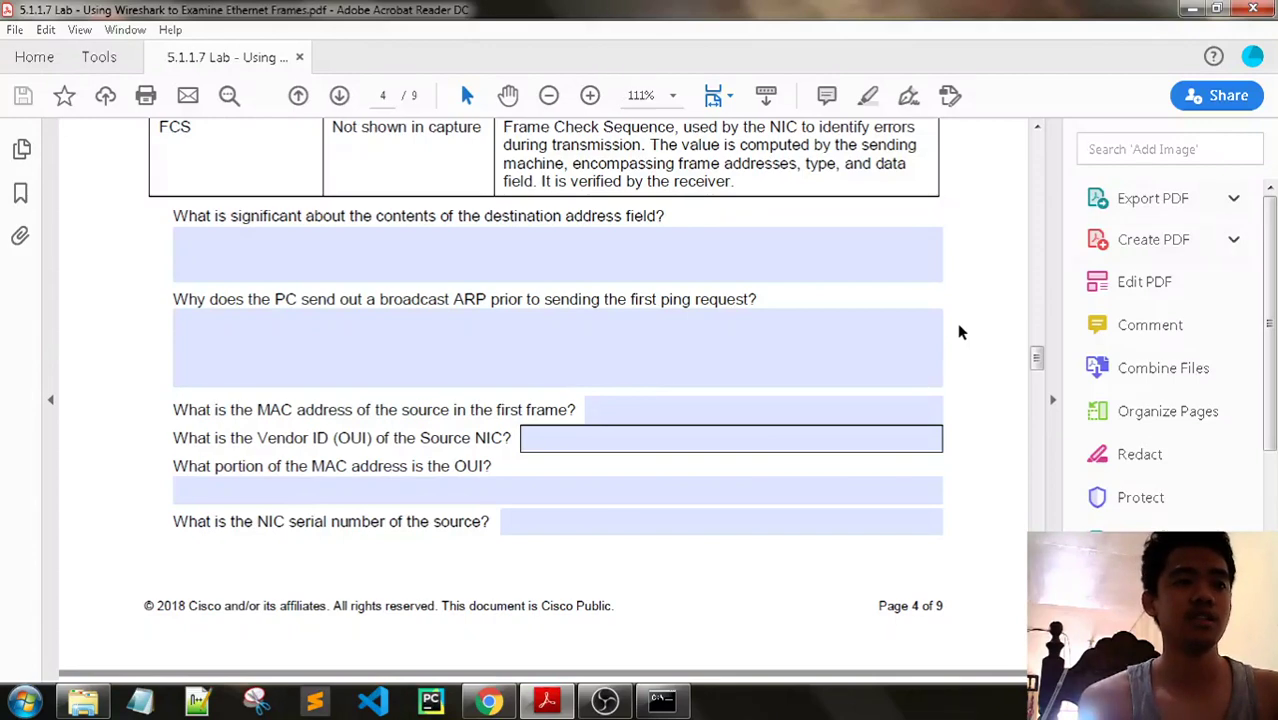
{"action": "left_click", "coordinate": [605, 409]}
{"action": "scroll", "coordinate": [550, 417], "scroll_direction": "down", "scroll_amount": 1}
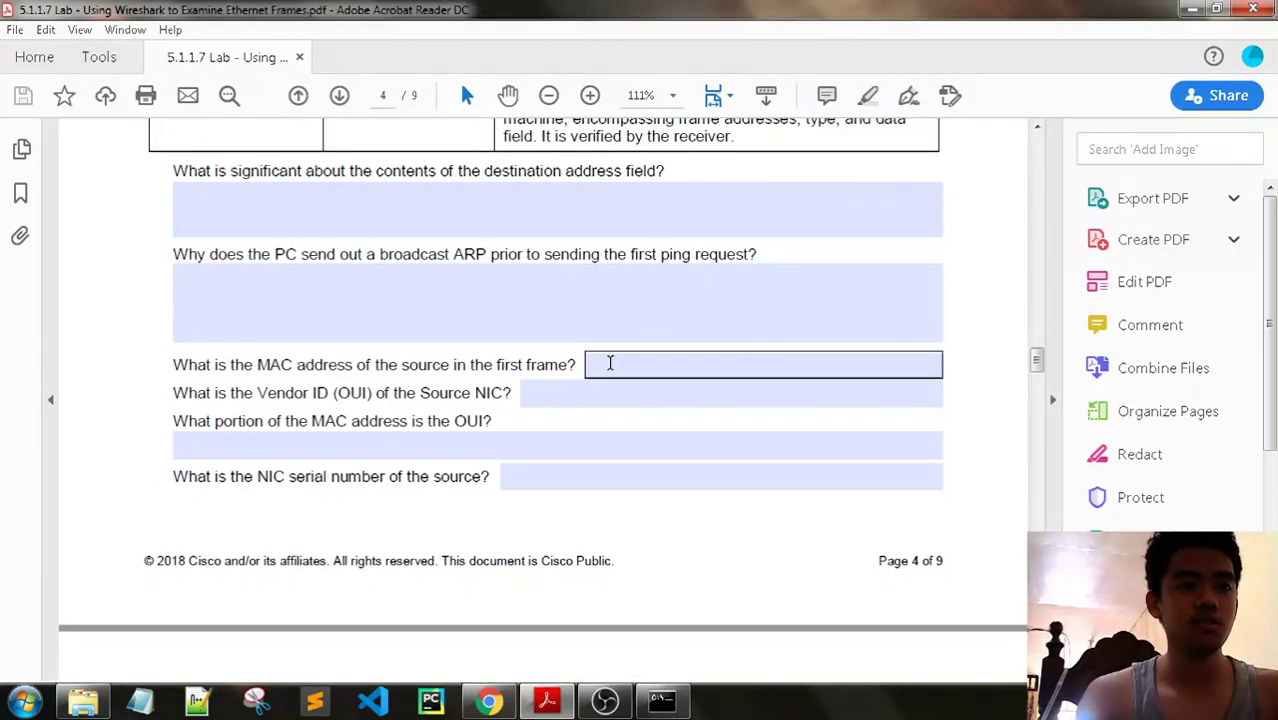
{"action": "left_click", "coordinate": [562, 389]}
{"action": "left_click", "coordinate": [531, 363]}
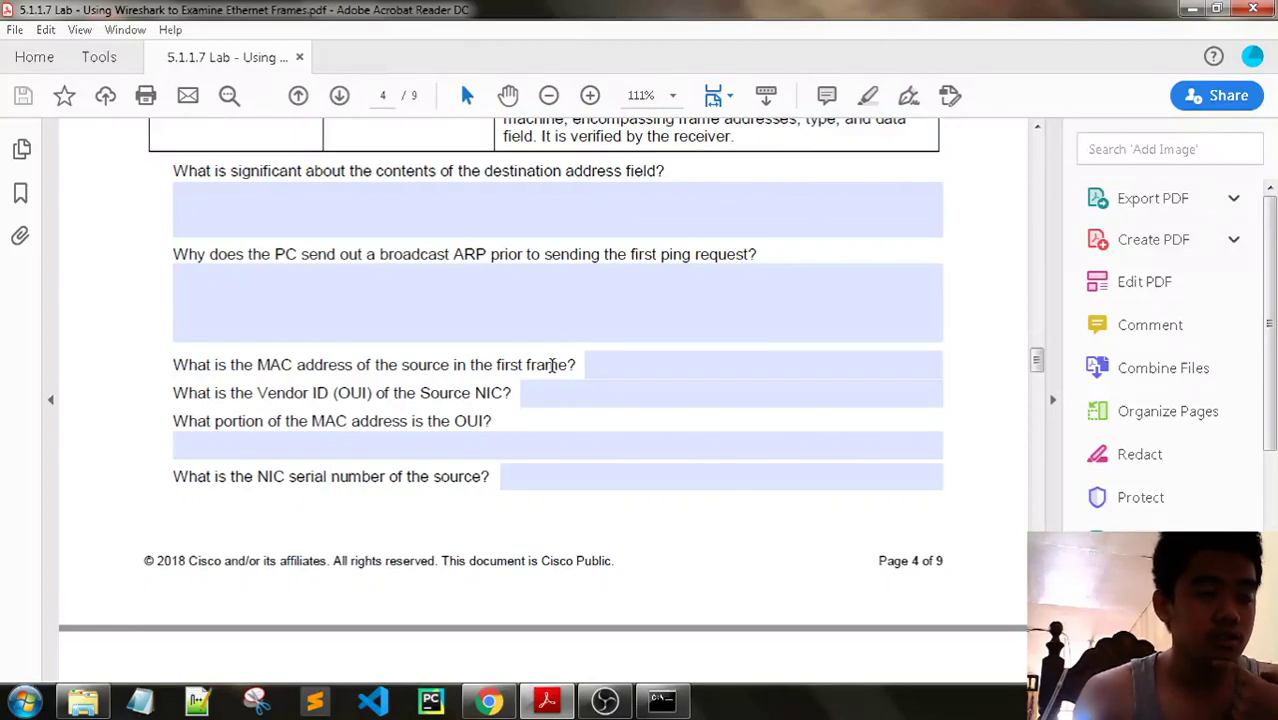
{"action": "left_click", "coordinate": [612, 370]}
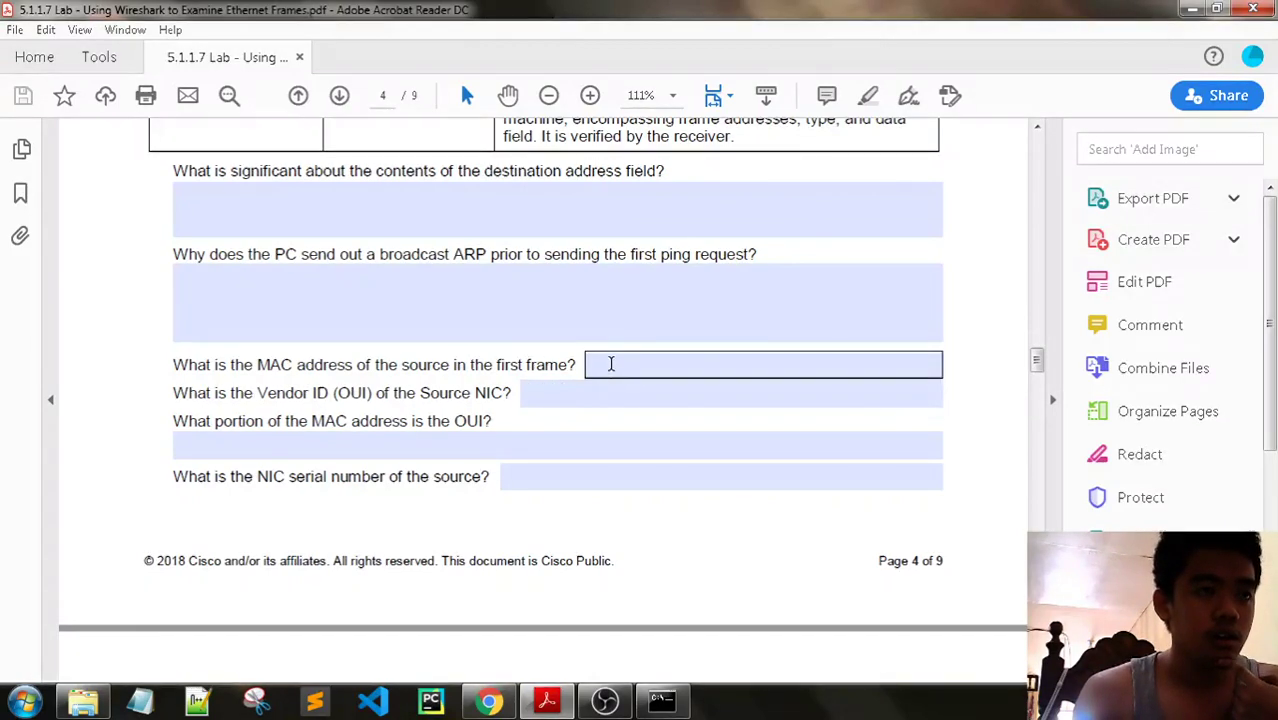
- Look up the Source Address value in the Step 4 table, marking the address in parentheses, and return to the questions
{"action": "scroll", "coordinate": [645, 370], "scroll_direction": "up", "scroll_amount": 3}
{"action": "scroll", "coordinate": [655, 370], "scroll_direction": "up", "scroll_amount": 4}
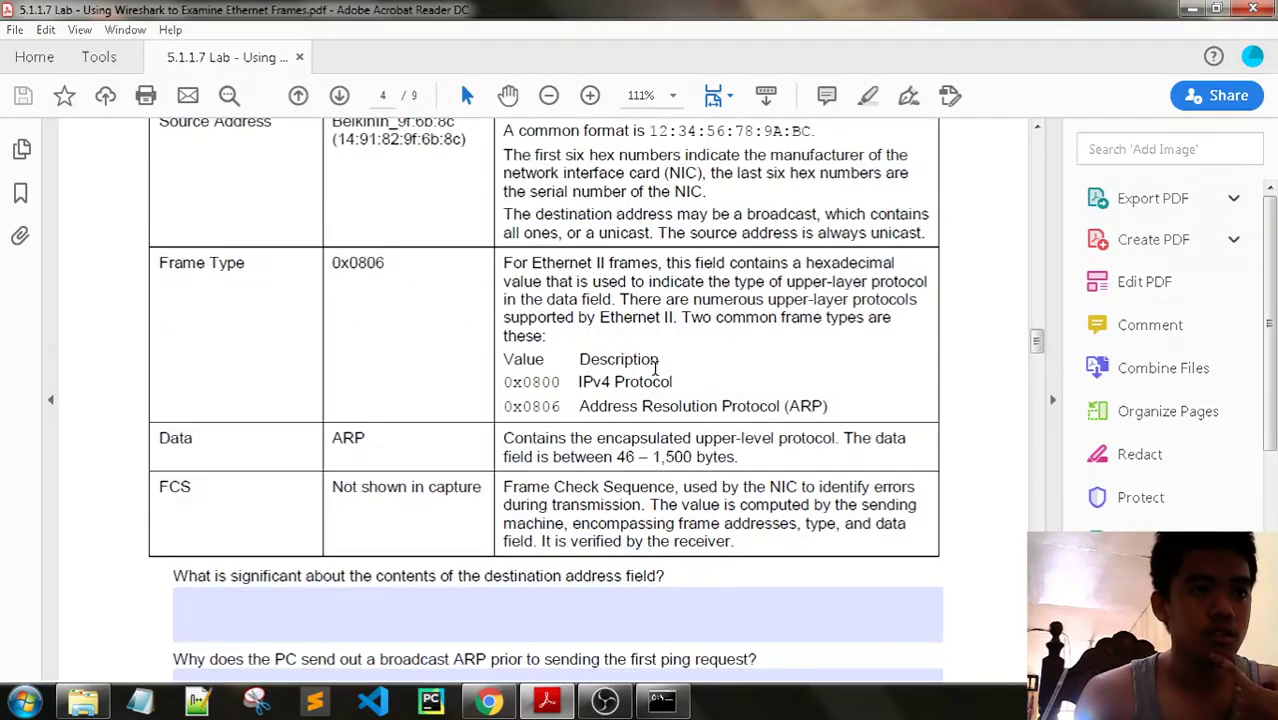
{"action": "scroll", "coordinate": [688, 283], "scroll_direction": "down", "scroll_amount": 5}
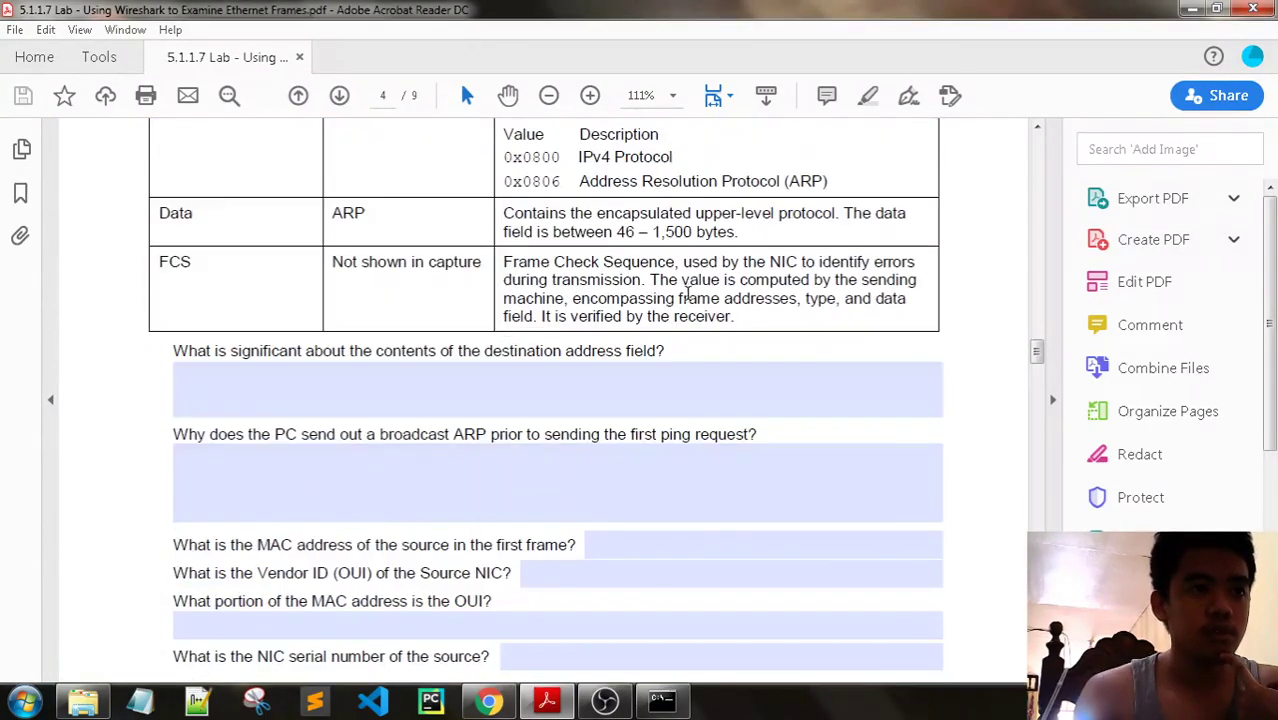
{"action": "scroll", "coordinate": [509, 475], "scroll_direction": "up", "scroll_amount": 4}
{"action": "scroll", "coordinate": [645, 279], "scroll_direction": "up", "scroll_amount": 1}
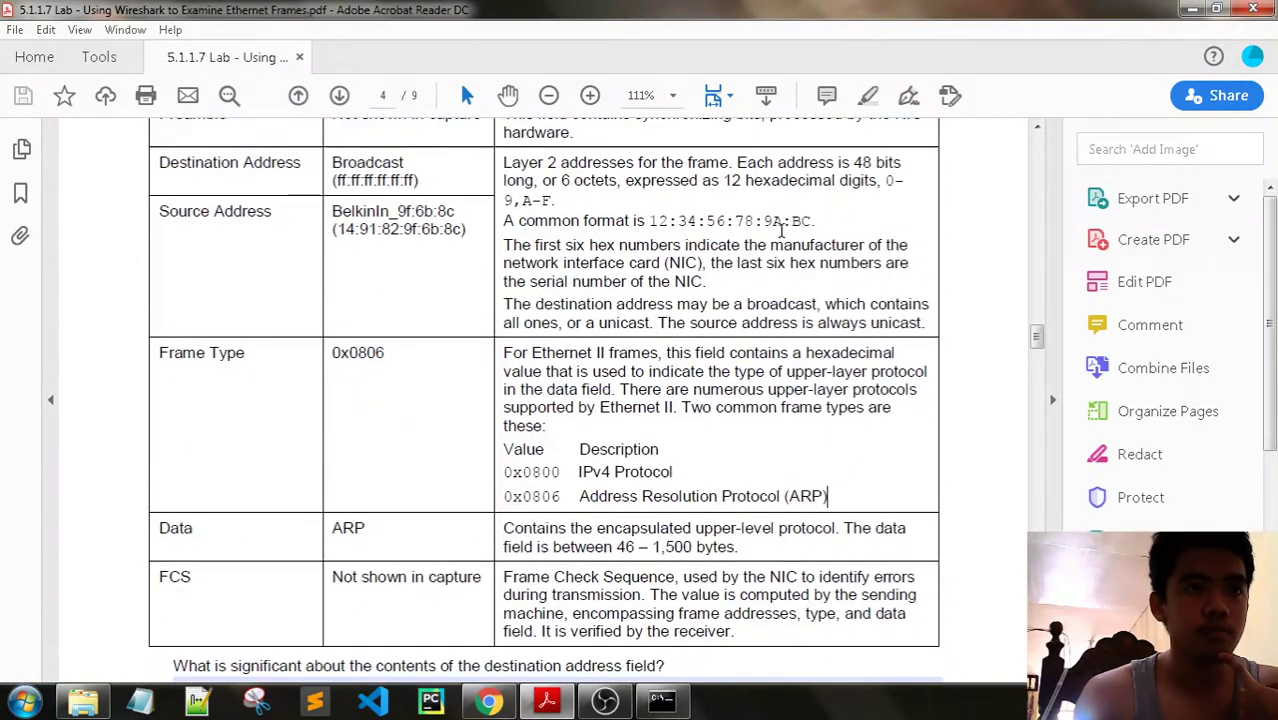
{"action": "left_click_drag", "start_coordinate": [824, 221], "coordinate": [707, 221]}
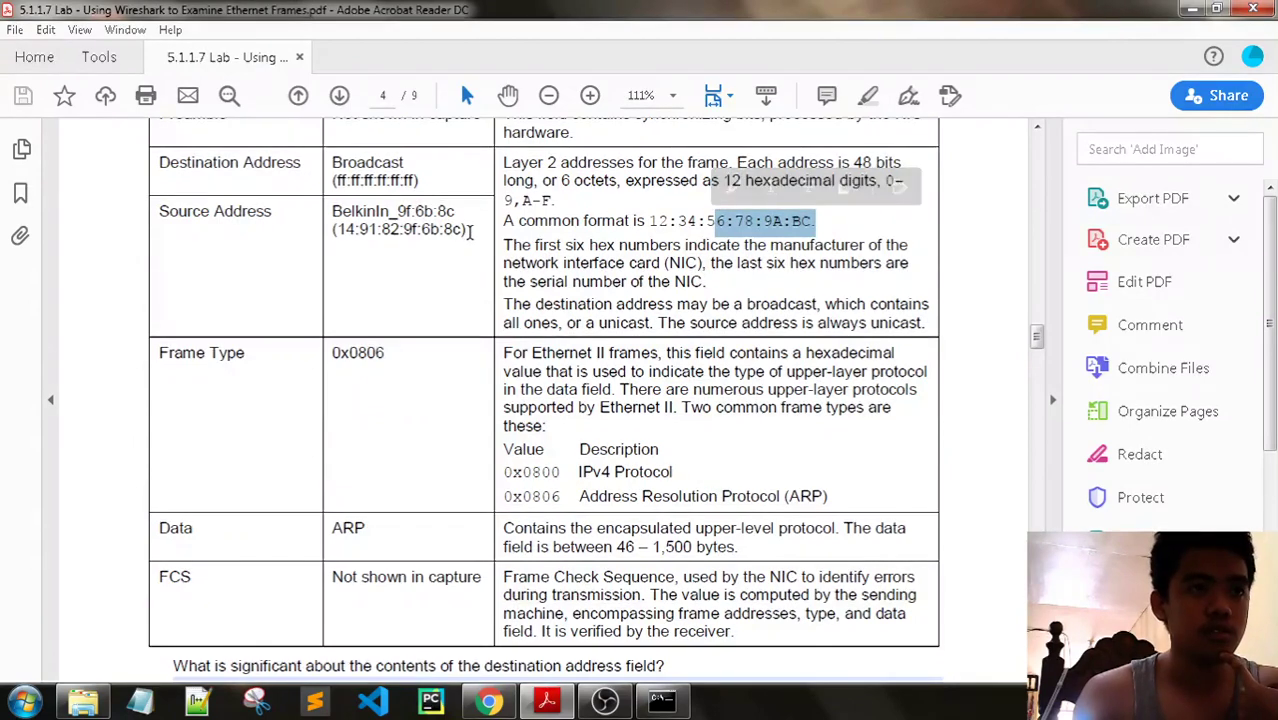
{"action": "left_click_drag", "start_coordinate": [466, 230], "coordinate": [428, 230]}
{"action": "left_click_drag", "start_coordinate": [342, 230], "coordinate": [332, 230]}
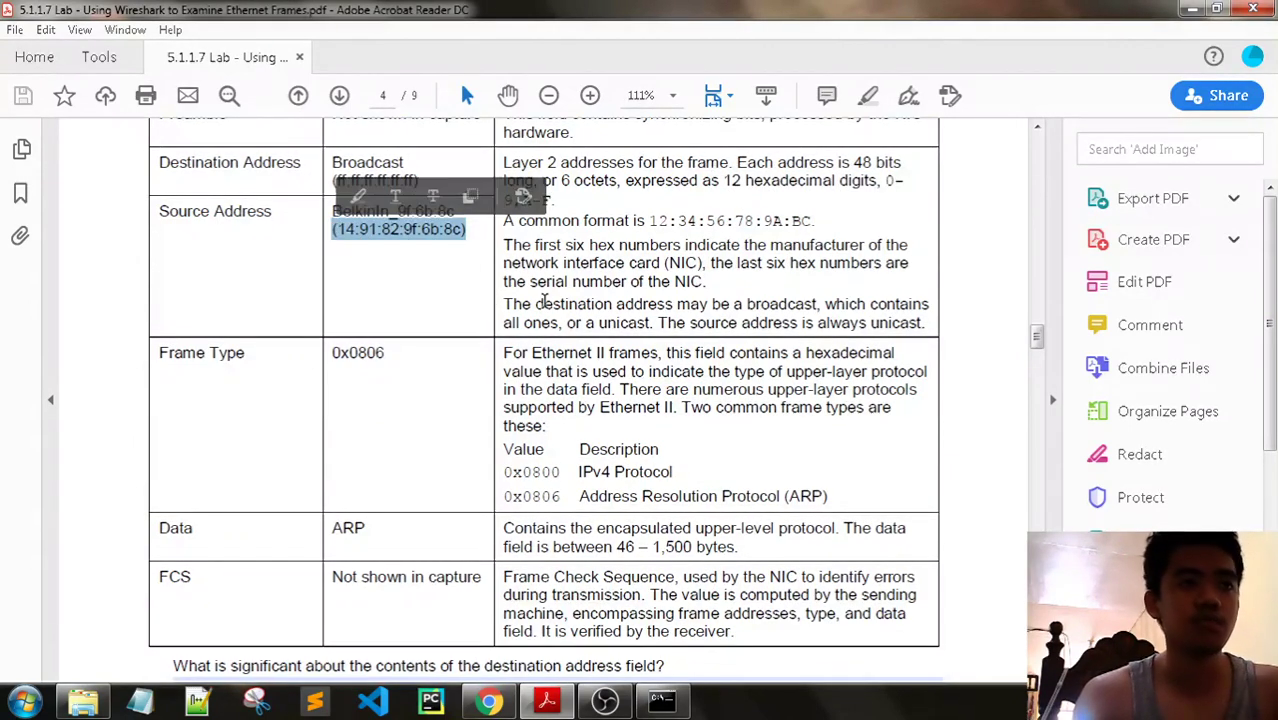
{"action": "scroll", "coordinate": [545, 300], "scroll_direction": "down", "scroll_amount": 7}
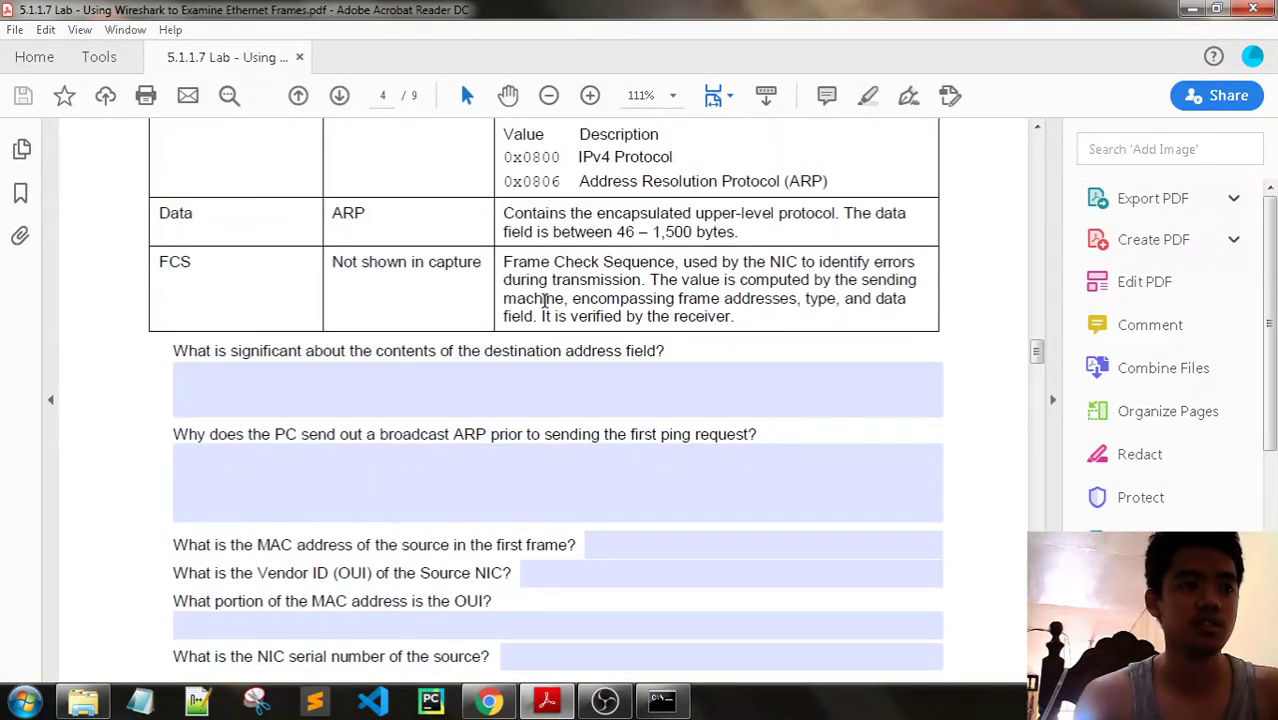
- Read the question on the Source NIC's Vendor ID and mark the first three octets of the Source Address in the Step 4 table
{"action": "scroll", "coordinate": [545, 300], "scroll_direction": "down", "scroll_amount": 1}
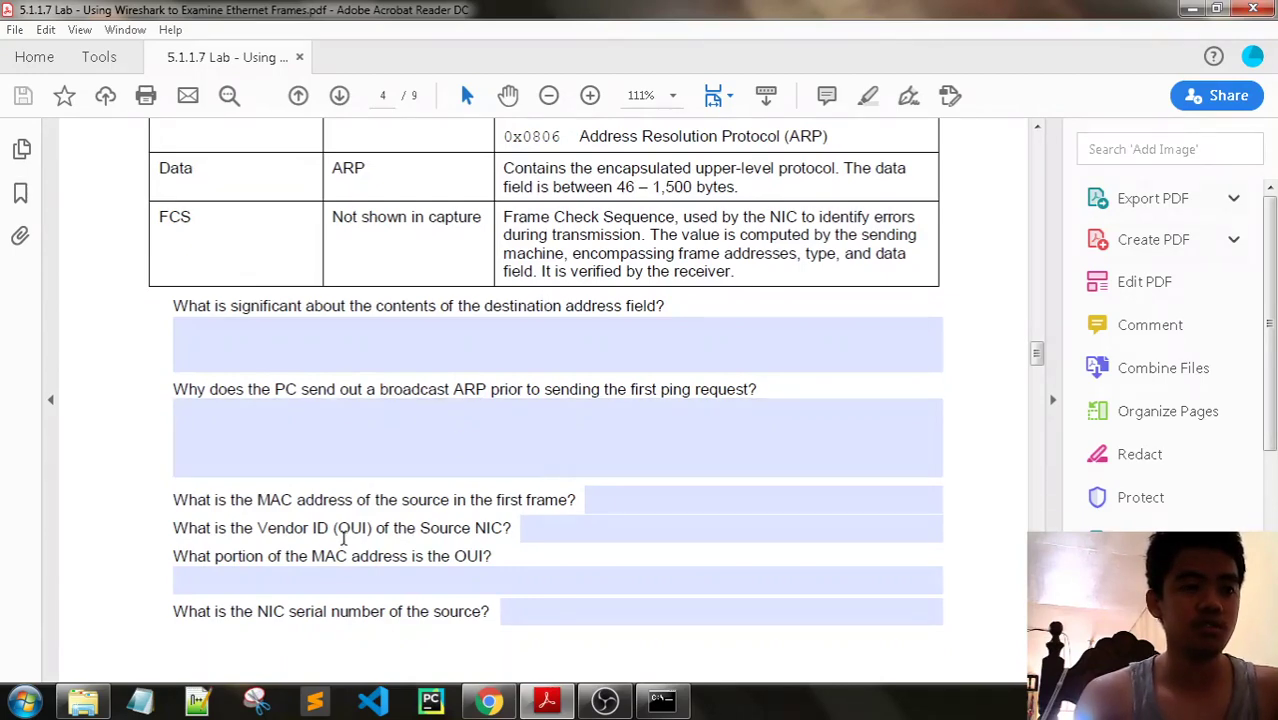
{"action": "left_click", "coordinate": [590, 501]}
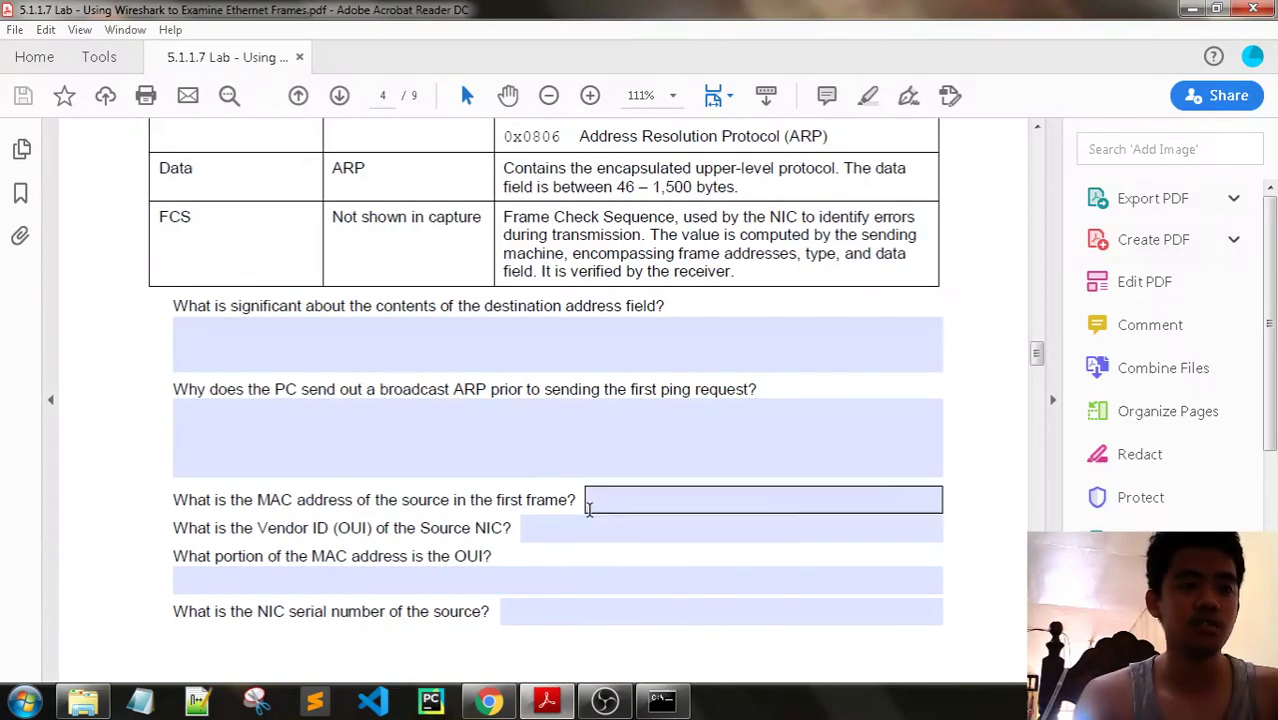
{"action": "scroll", "coordinate": [588, 505], "scroll_direction": "up", "scroll_amount": 8}
{"action": "left_click", "coordinate": [410, 230]}
{"action": "left_click_drag", "start_coordinate": [400, 229], "coordinate": [376, 229]}
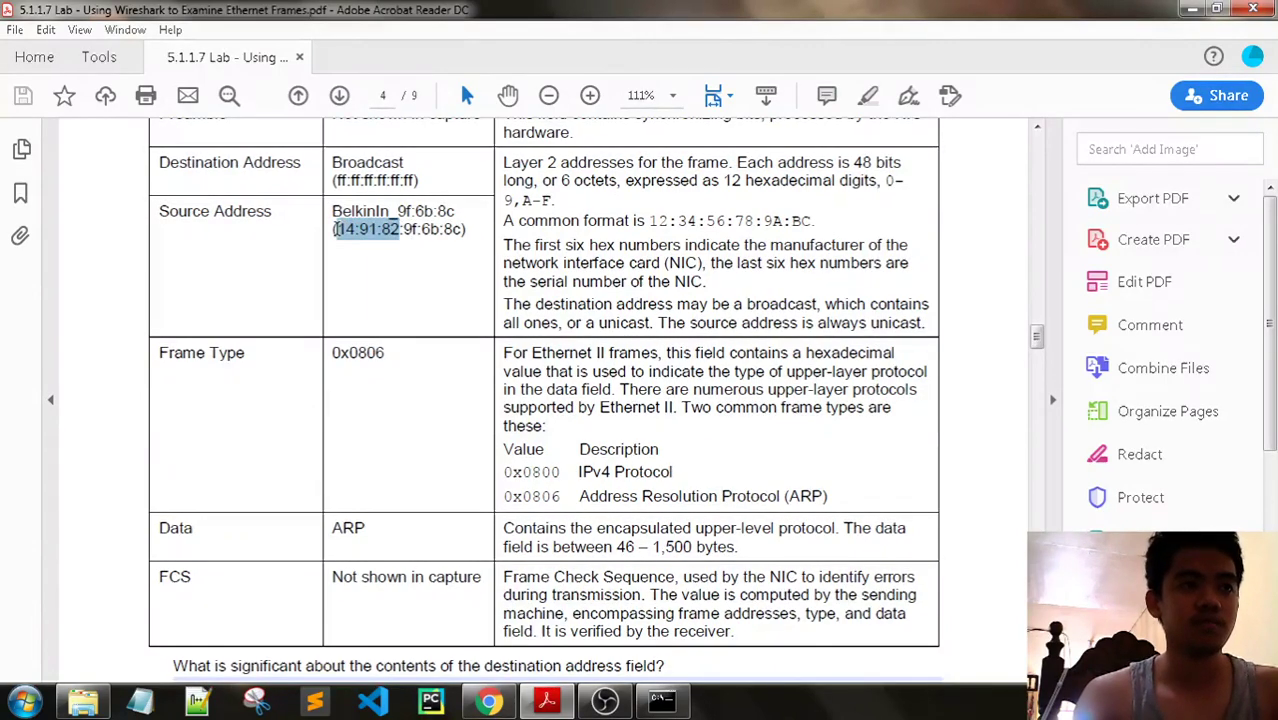
{"action": "left_click_drag", "start_coordinate": [335, 229], "coordinate": [335, 229]}
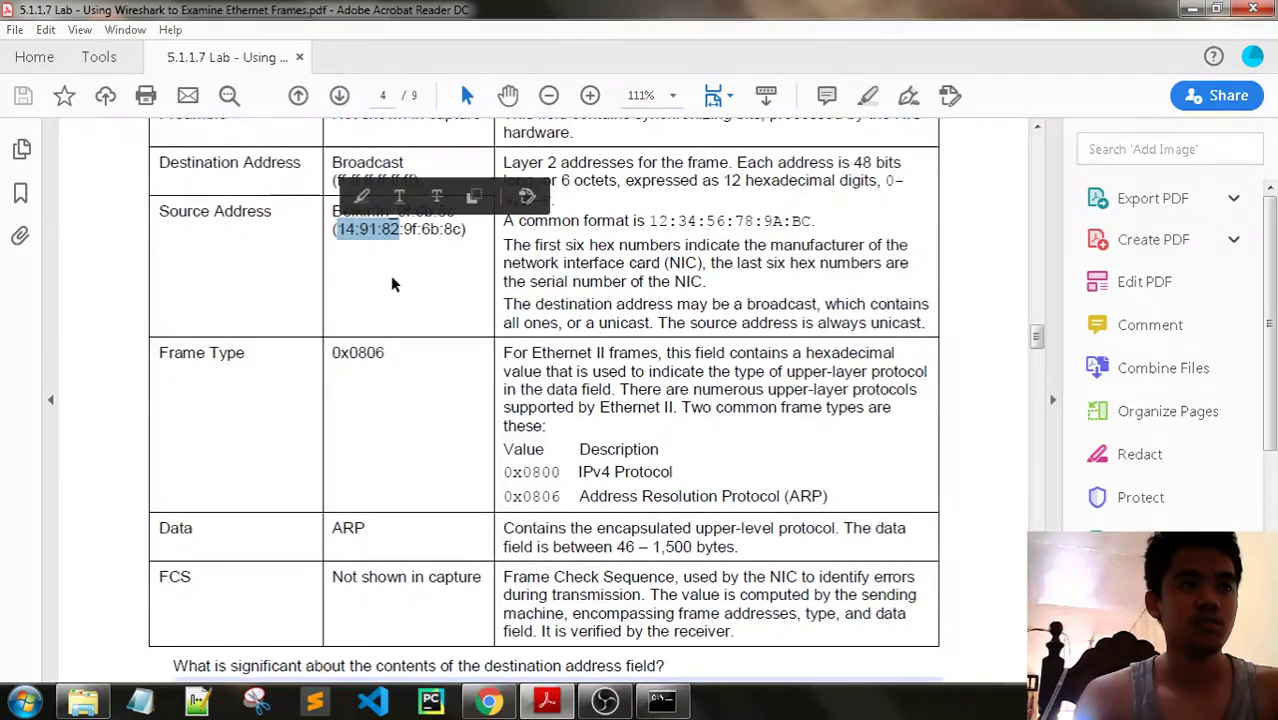
- Read the questions on the OUI portion and NIC serial number, looking up the corresponding Source Address octets in the Step 4 table
{"action": "scroll", "coordinate": [428, 313], "scroll_direction": "down", "scroll_amount": 10}
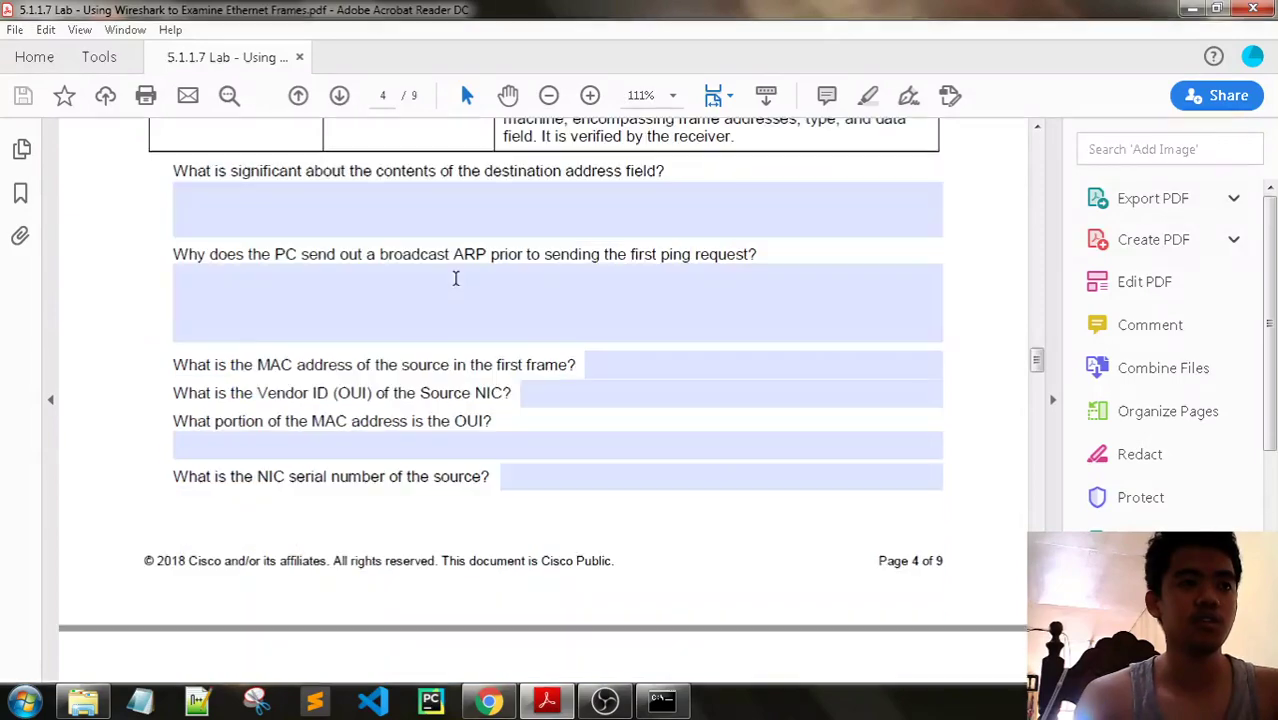
{"action": "left_click", "coordinate": [408, 438]}
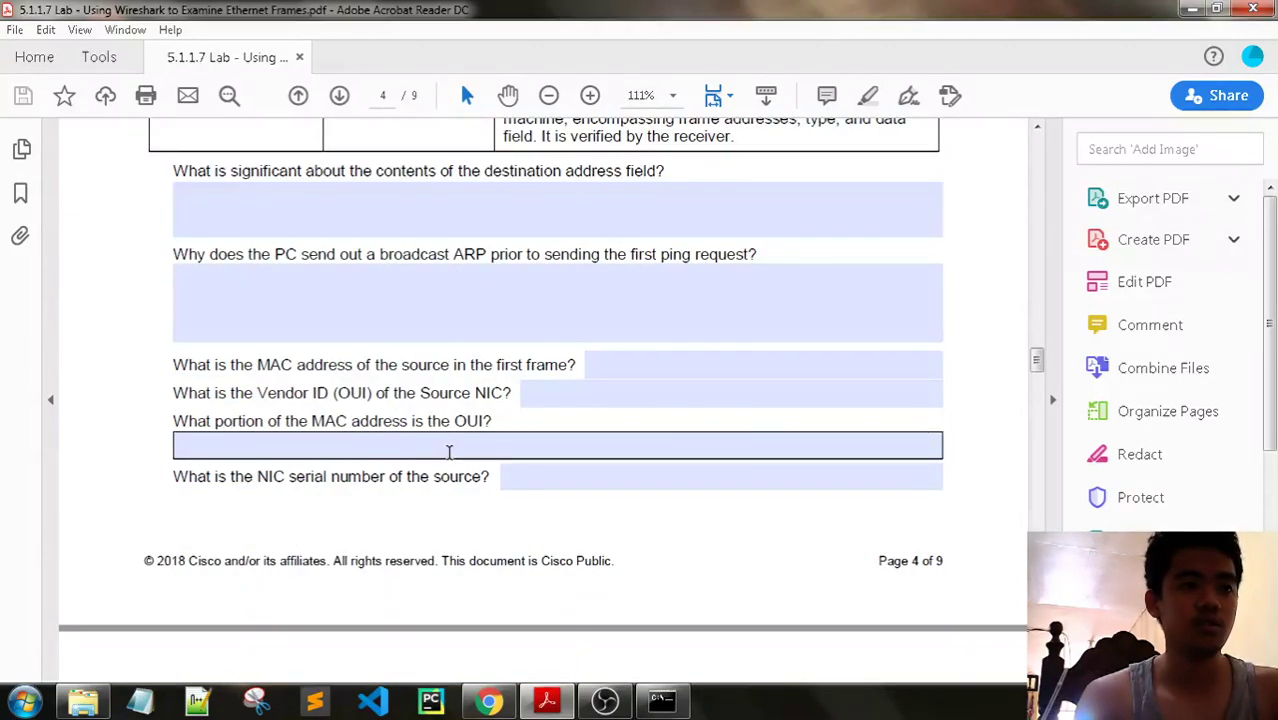
{"action": "scroll", "coordinate": [450, 451], "scroll_direction": "up", "scroll_amount": 12}
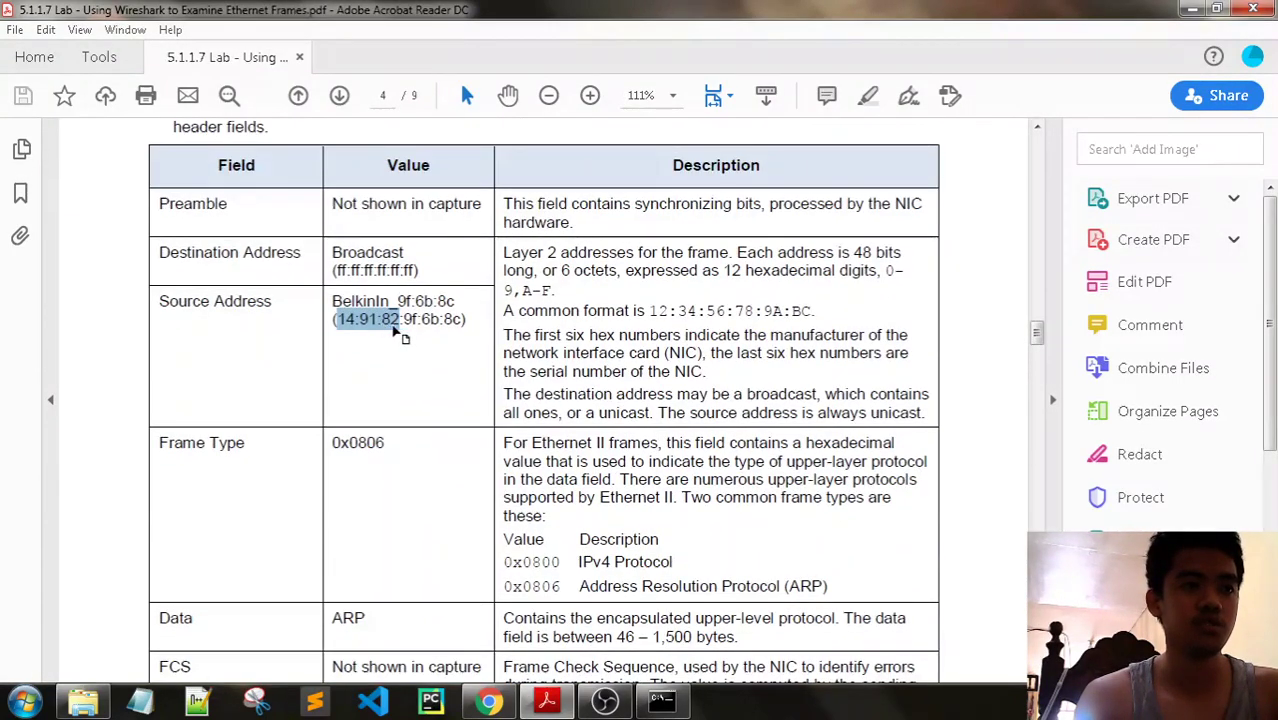
{"action": "scroll", "coordinate": [428, 400], "scroll_direction": "down", "scroll_amount": 11}
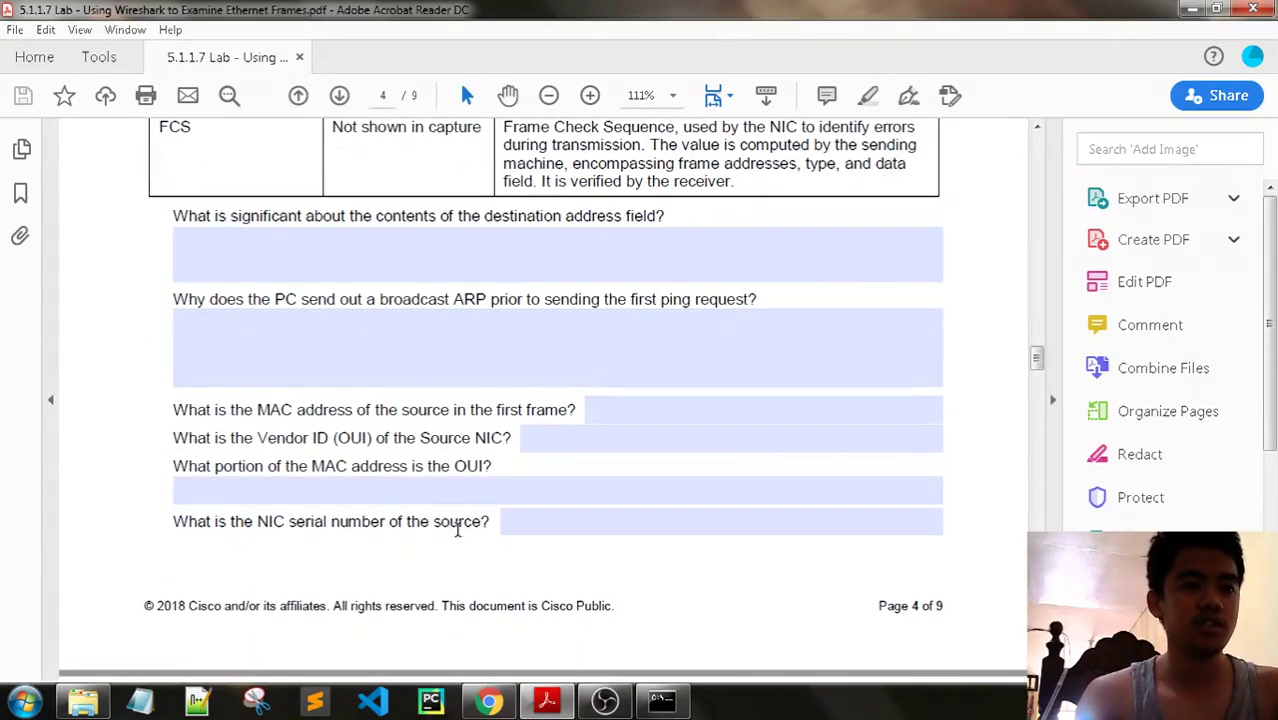
{"action": "scroll", "coordinate": [528, 500], "scroll_direction": "up", "scroll_amount": 11}
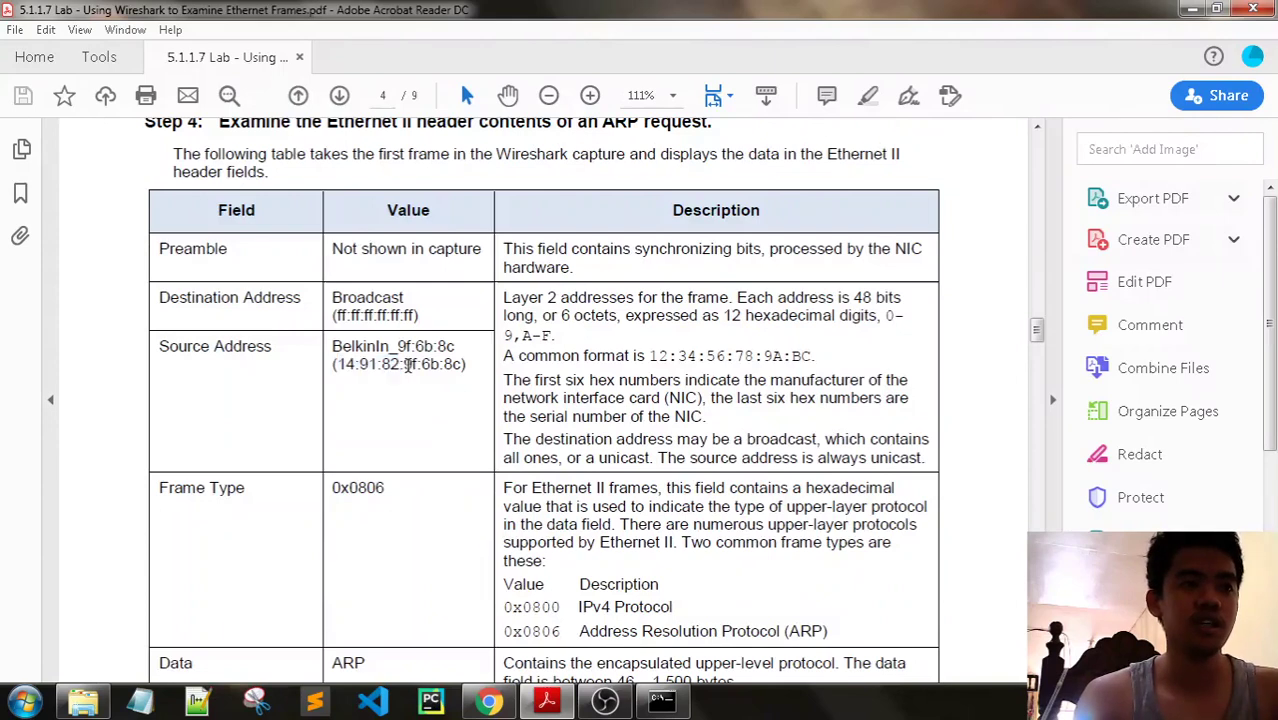
{"action": "left_click_drag", "start_coordinate": [447, 365], "coordinate": [466, 366]}
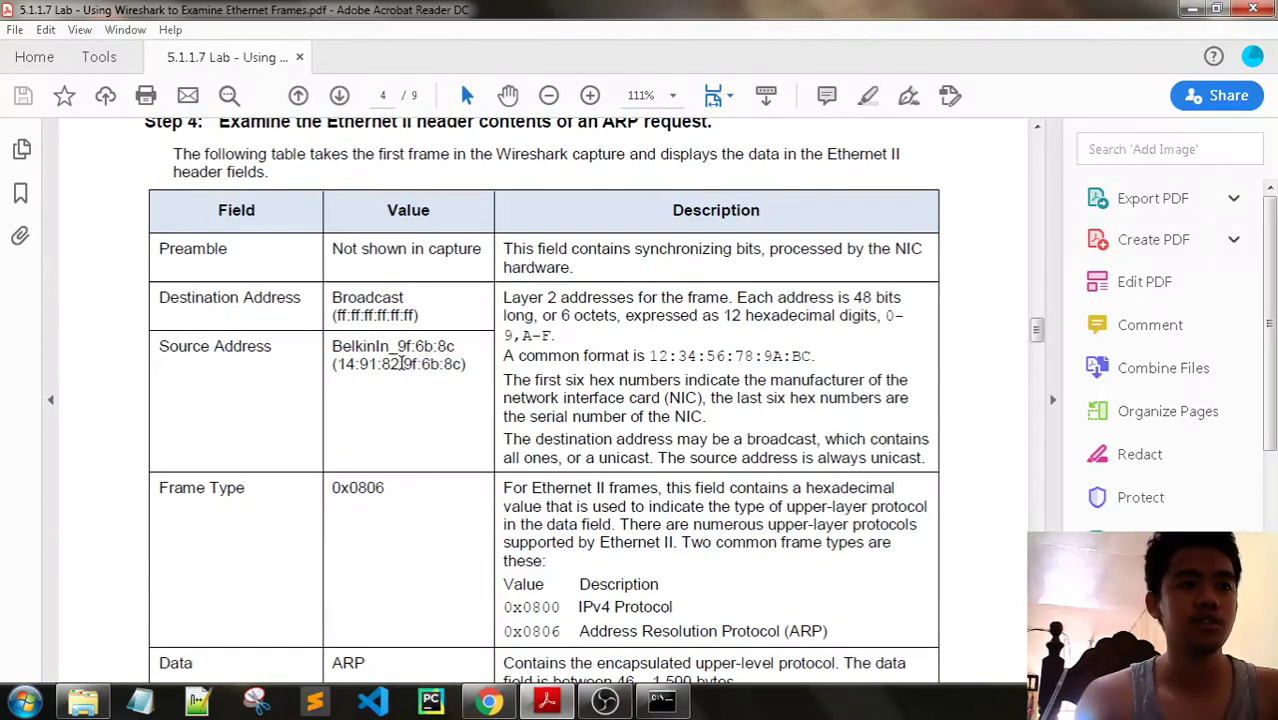
- Go to Part 2 of the lab and mark its title, "Use Wireshark to Capture and Analyze Ethernet Frames"
{"action": "scroll", "coordinate": [490, 362], "scroll_direction": "down", "scroll_amount": 20}
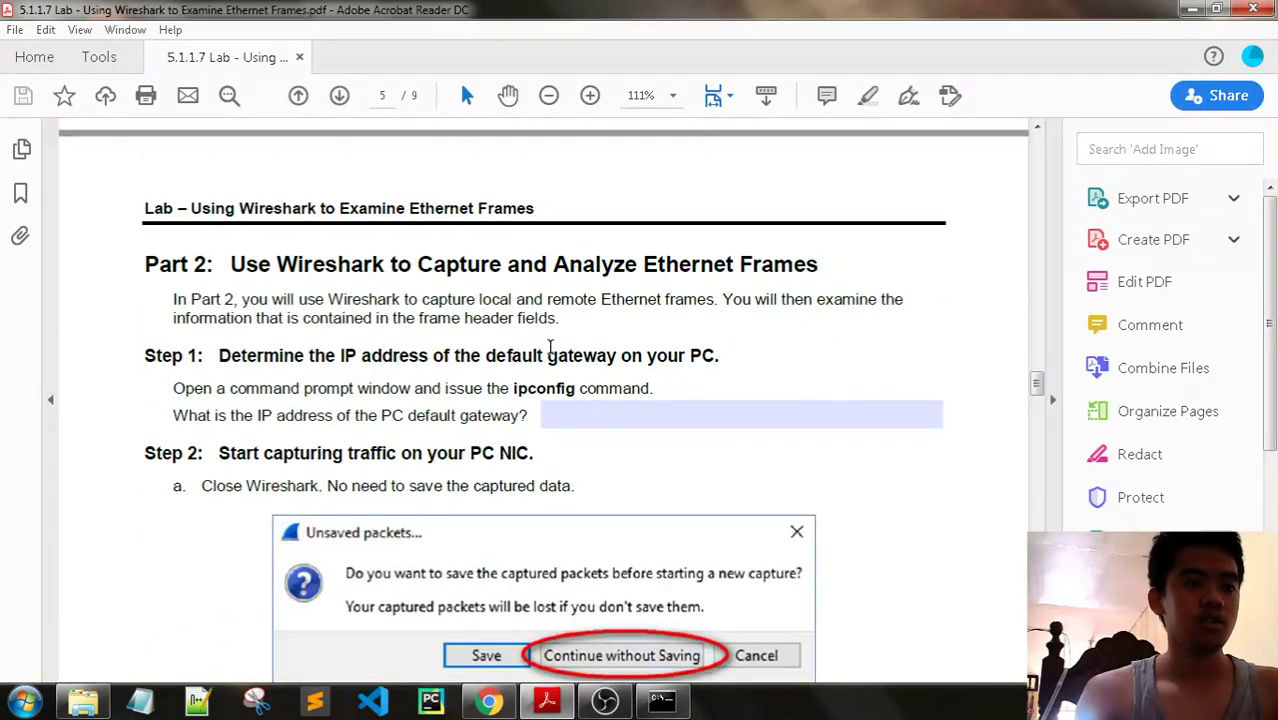
{"action": "scroll", "coordinate": [549, 347], "scroll_direction": "down", "scroll_amount": 1}
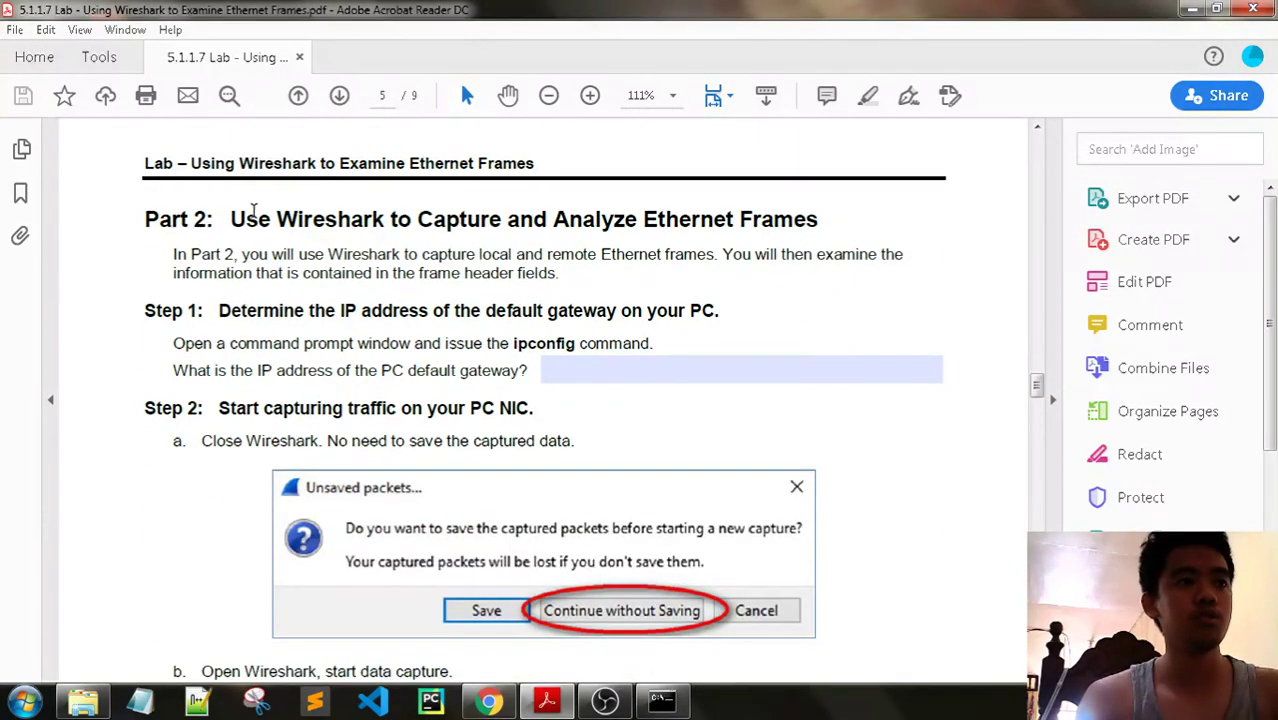
{"action": "left_click_drag", "start_coordinate": [230, 214], "coordinate": [820, 228]}
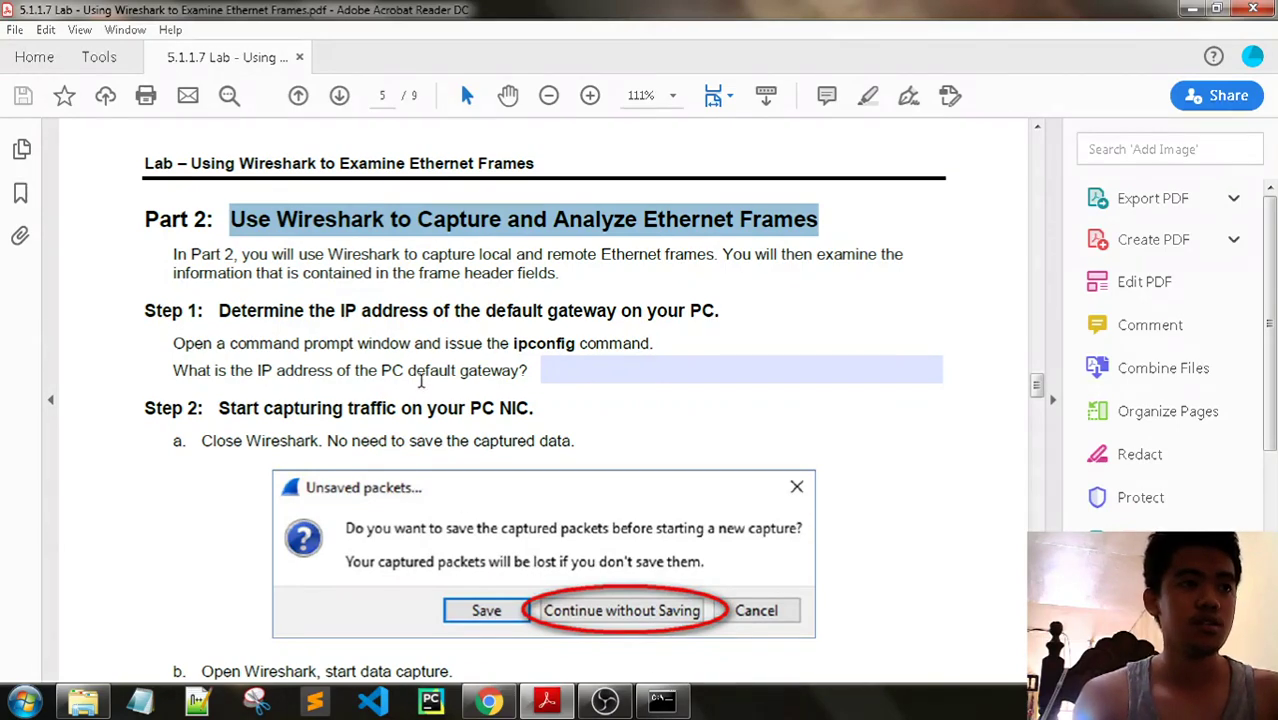
- Switch to the command prompt, look up the default gateway in the ipconfig /all output, and return to the lab PDF
{"action": "left_click", "coordinate": [661, 701]}
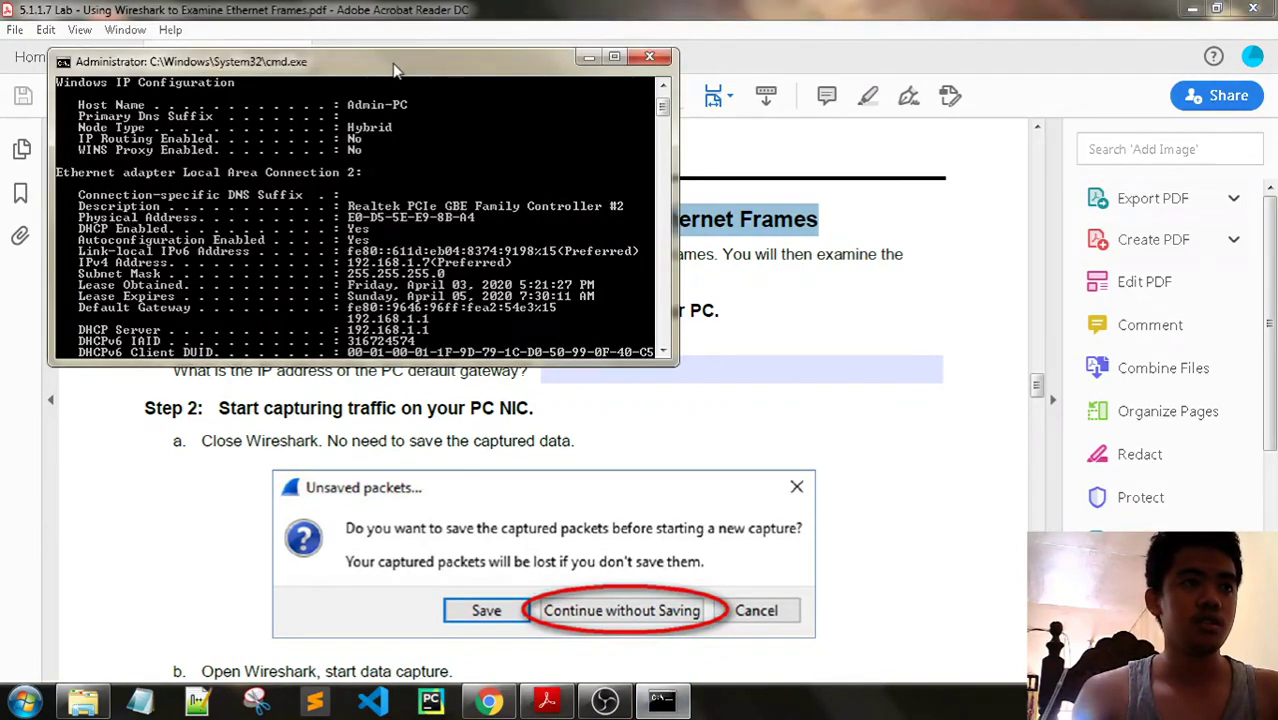
{"action": "left_click_drag", "start_coordinate": [396, 66], "coordinate": [903, 47]}
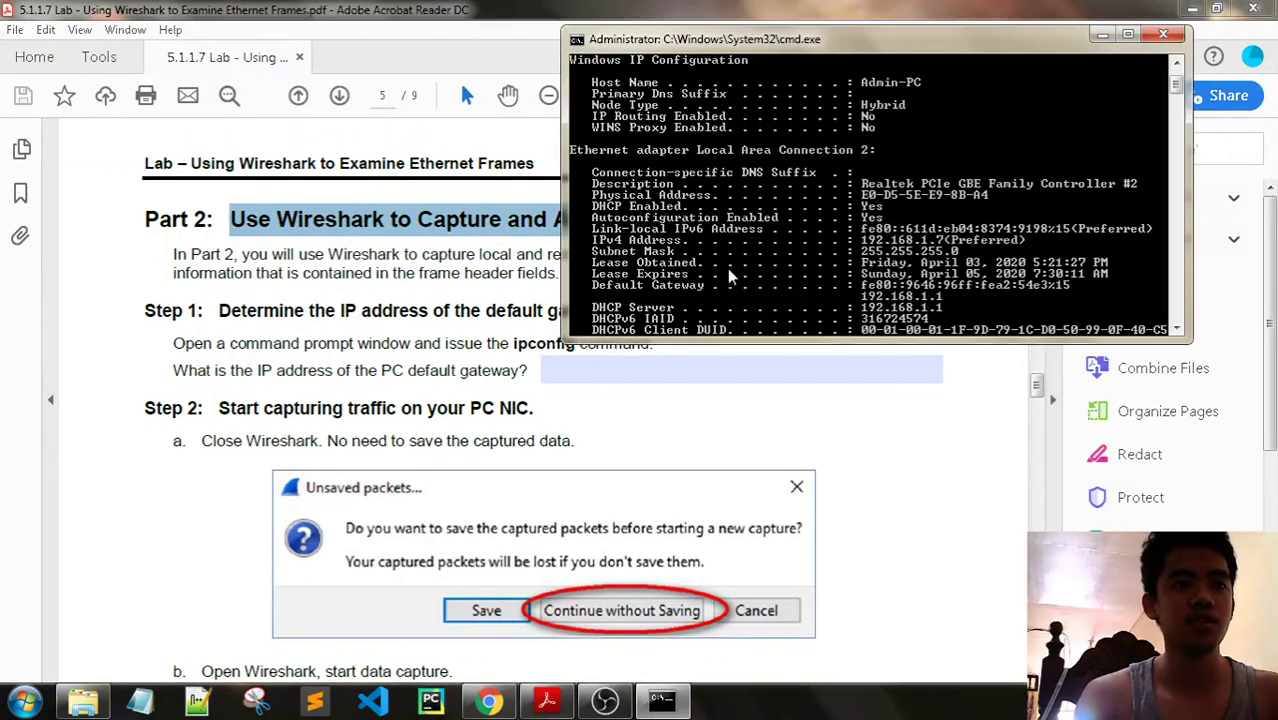
{"action": "scroll", "coordinate": [855, 258], "scroll_direction": "up", "scroll_amount": 2}
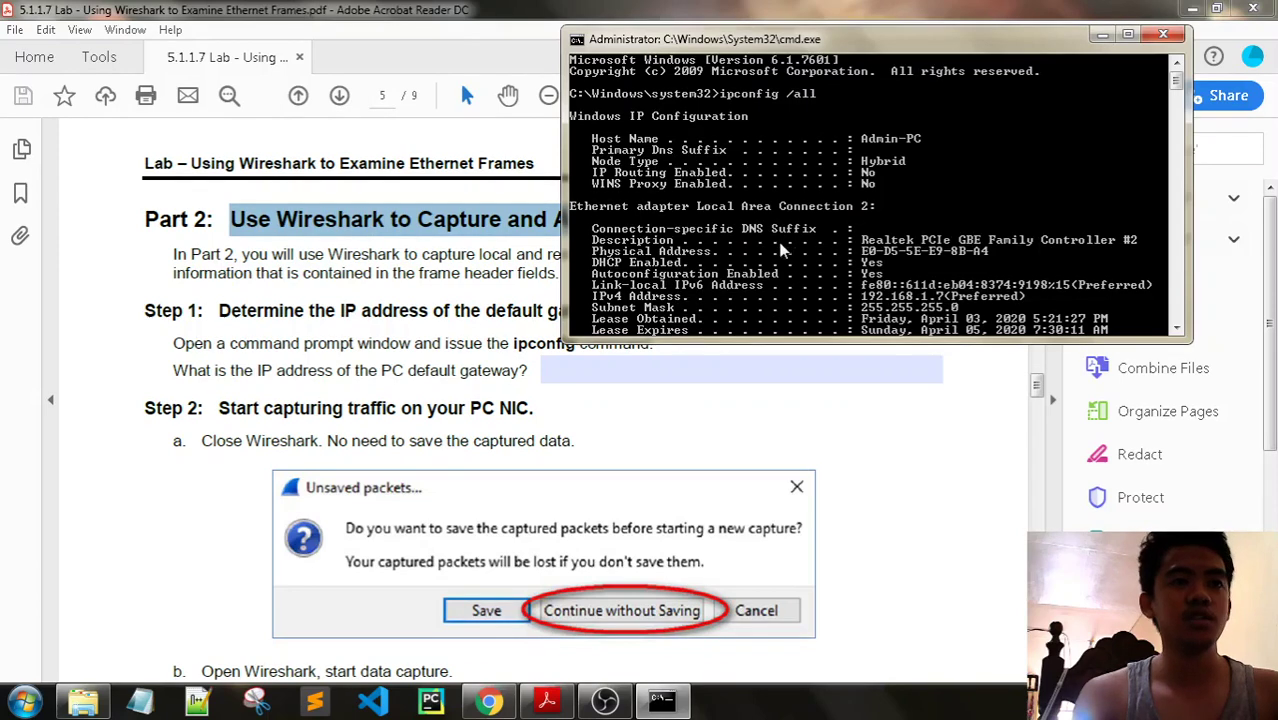
{"action": "scroll", "coordinate": [785, 245], "scroll_direction": "down", "scroll_amount": 3}
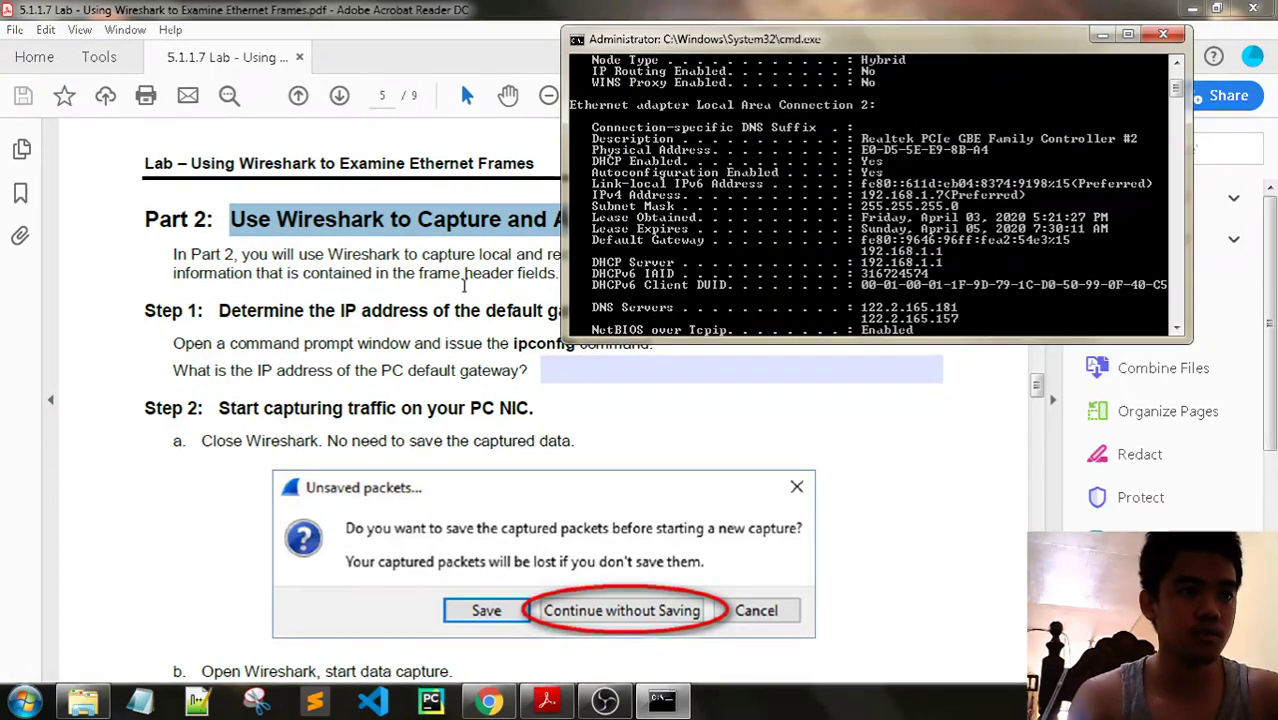
{"action": "left_click", "coordinate": [505, 168]}
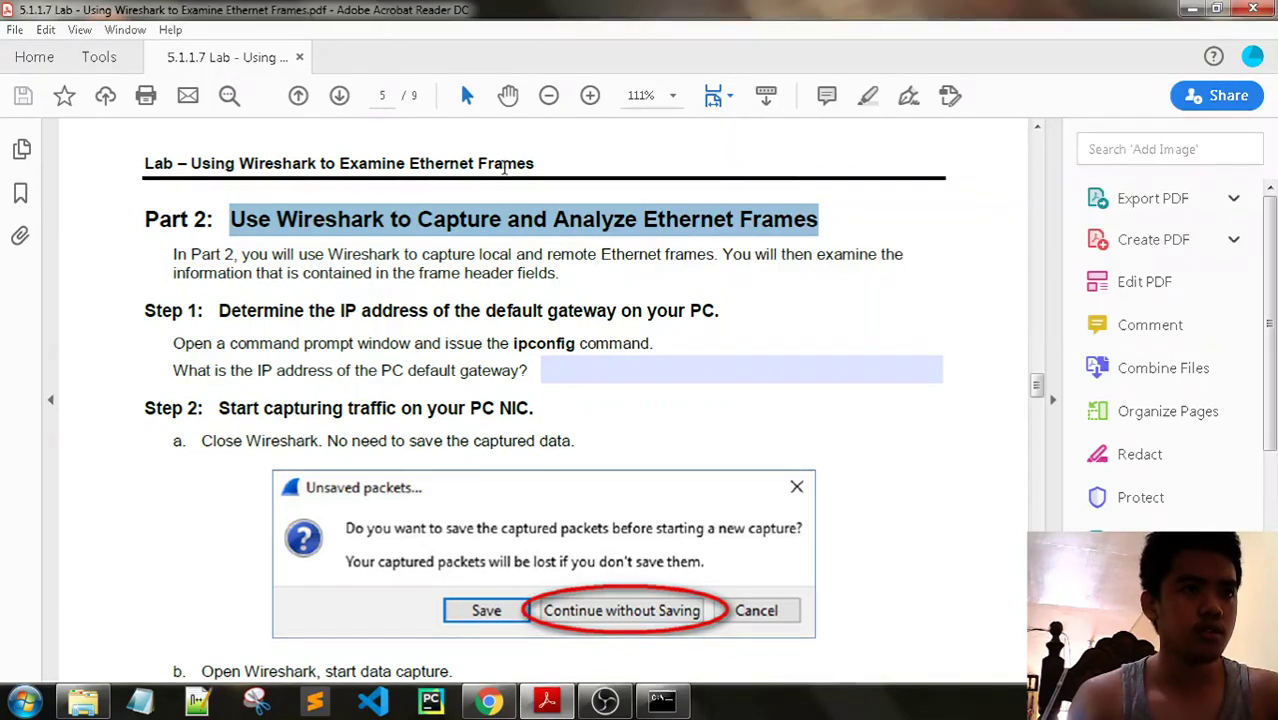
- Read the Step 2 instructions on starting a traffic capture and open Wireshark
{"action": "scroll", "coordinate": [592, 393], "scroll_direction": "down", "scroll_amount": 3}
{"action": "scroll", "coordinate": [705, 398], "scroll_direction": "down", "scroll_amount": 6}
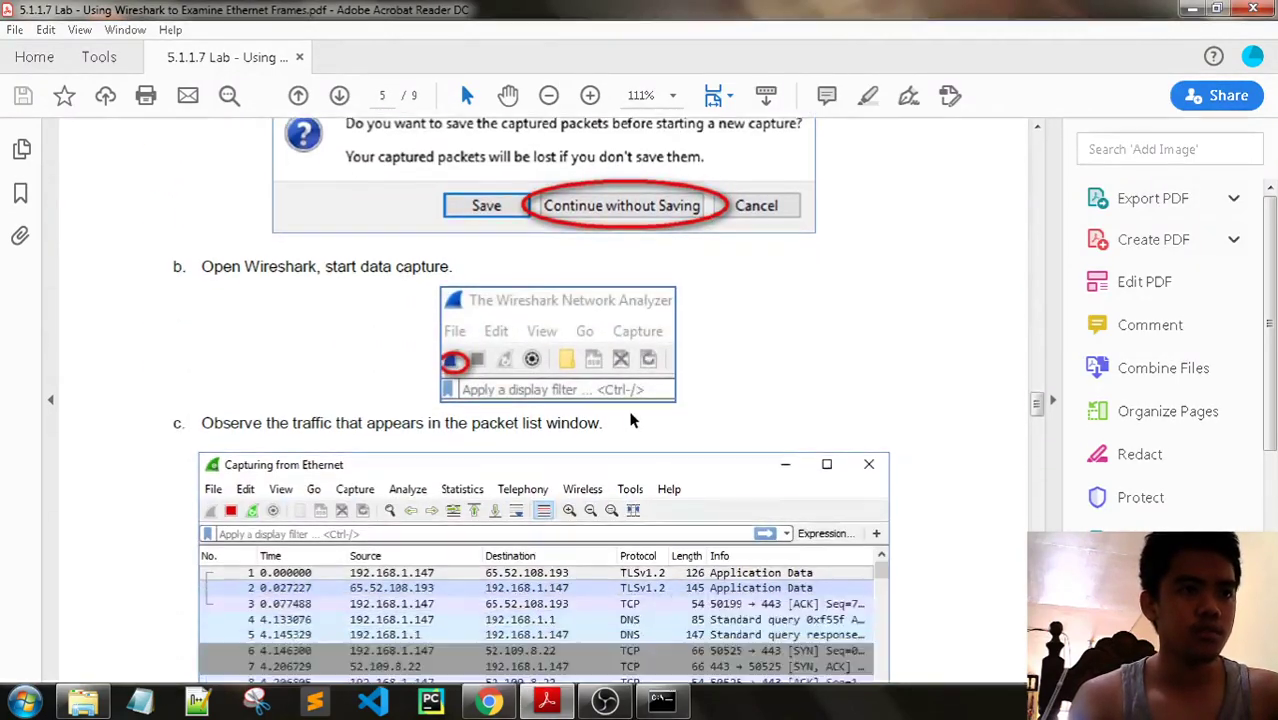
{"action": "left_click", "coordinate": [24, 700]}
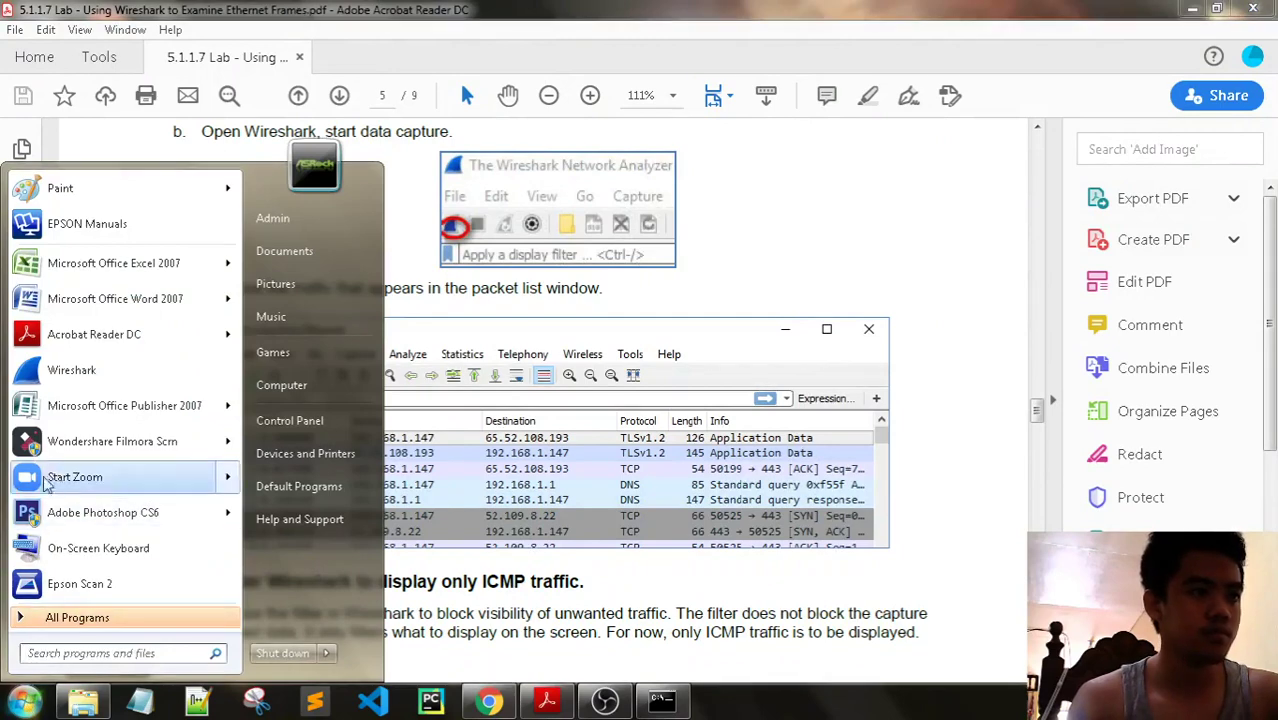
{"action": "left_click", "coordinate": [71, 369]}
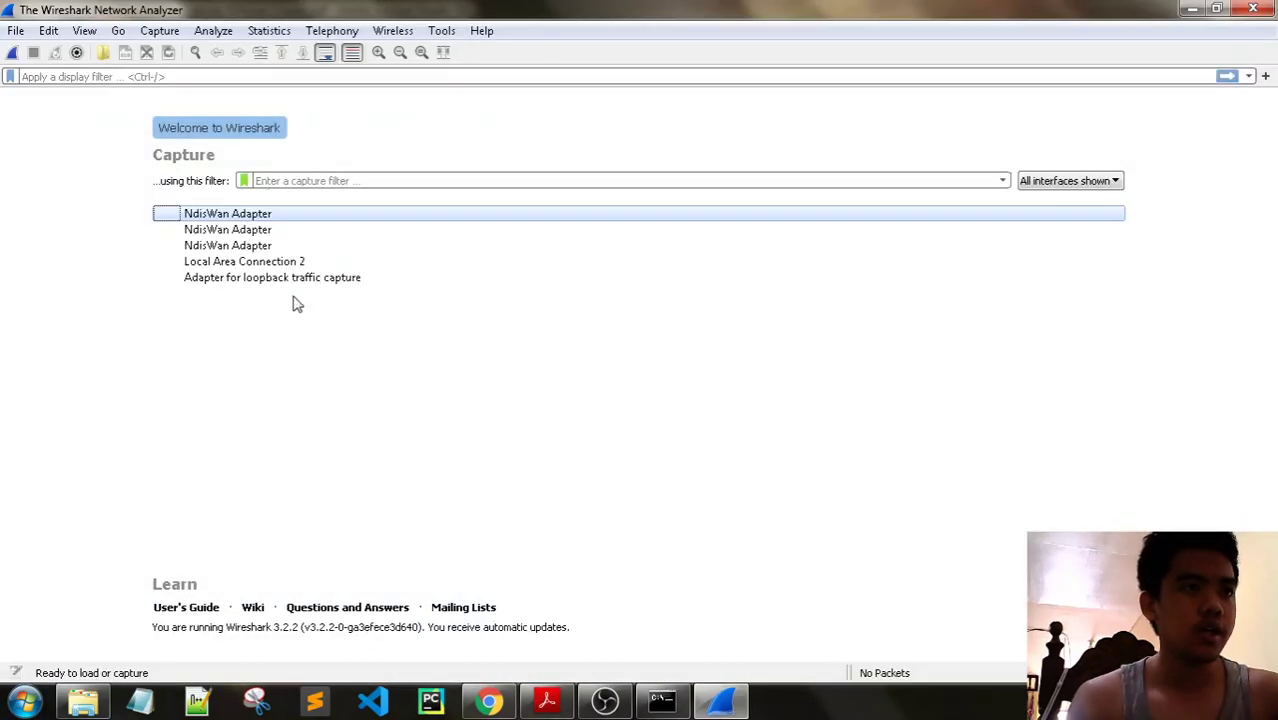
- Try to capture traffic on the first NdisWan Adapter, checking the lab's example capture before stopping
{"action": "left_click", "coordinate": [15, 54]}
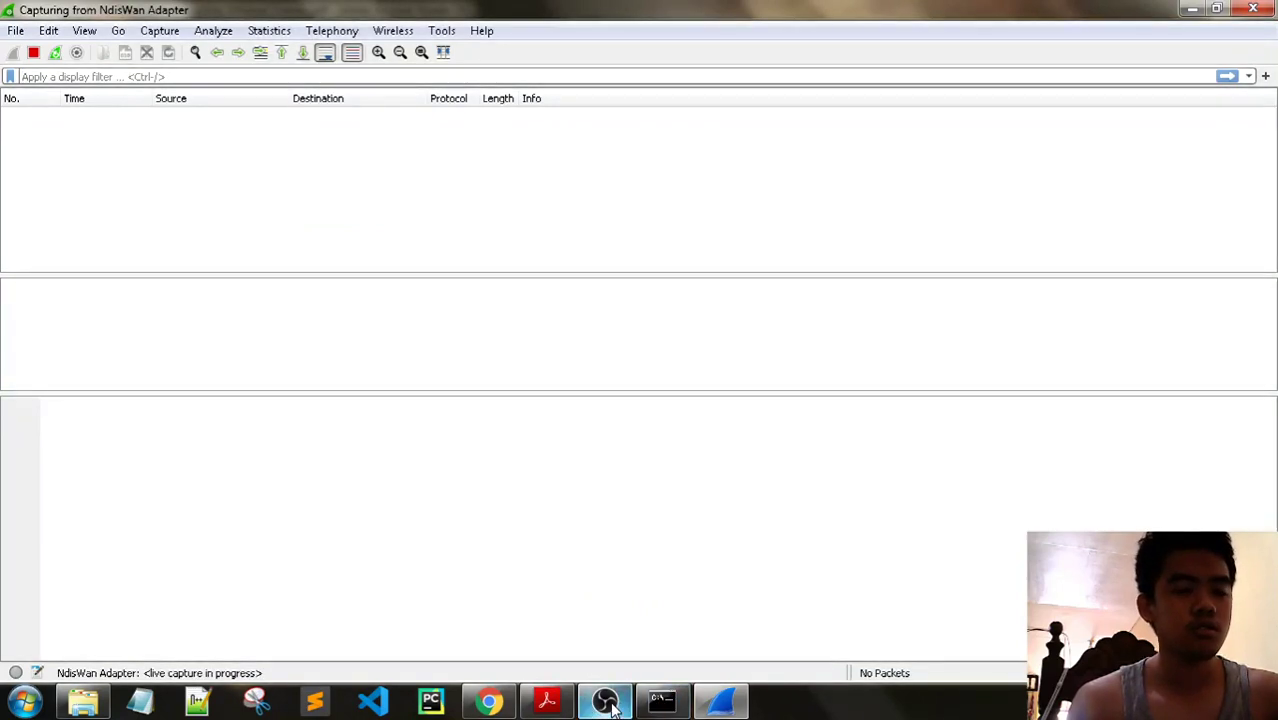
{"action": "left_click", "coordinate": [553, 708]}
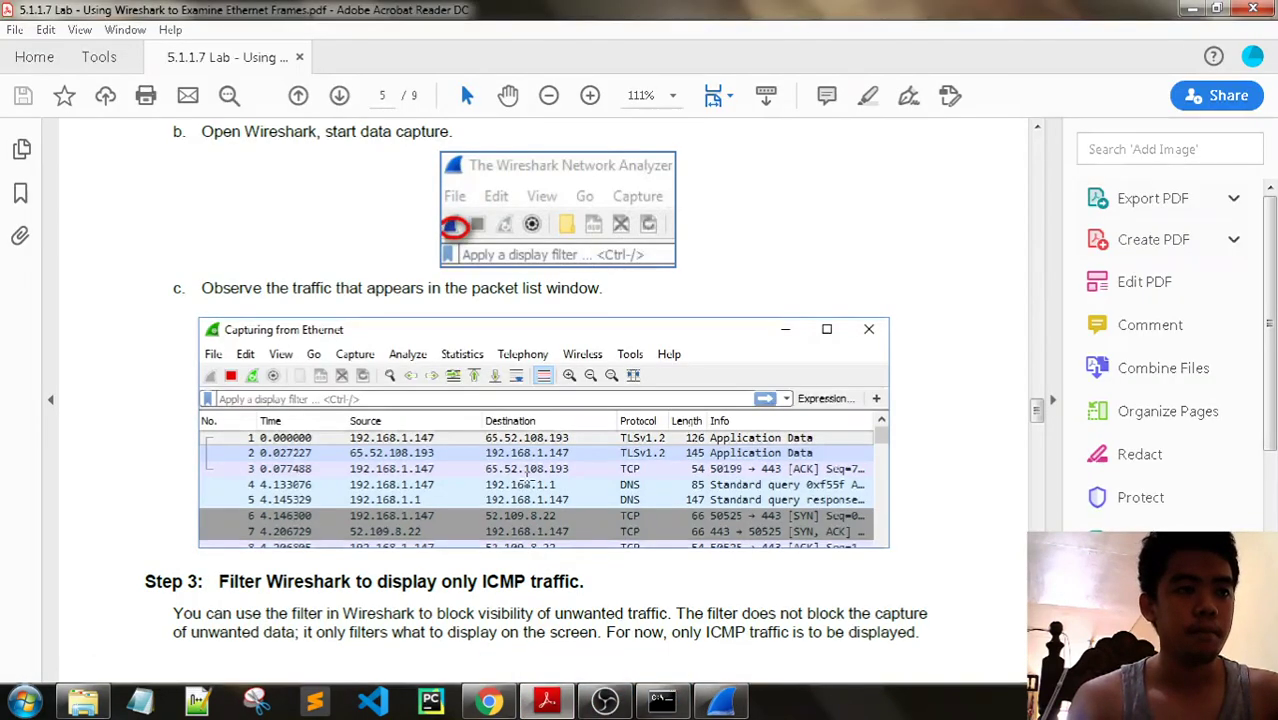
{"action": "left_click", "coordinate": [724, 708]}
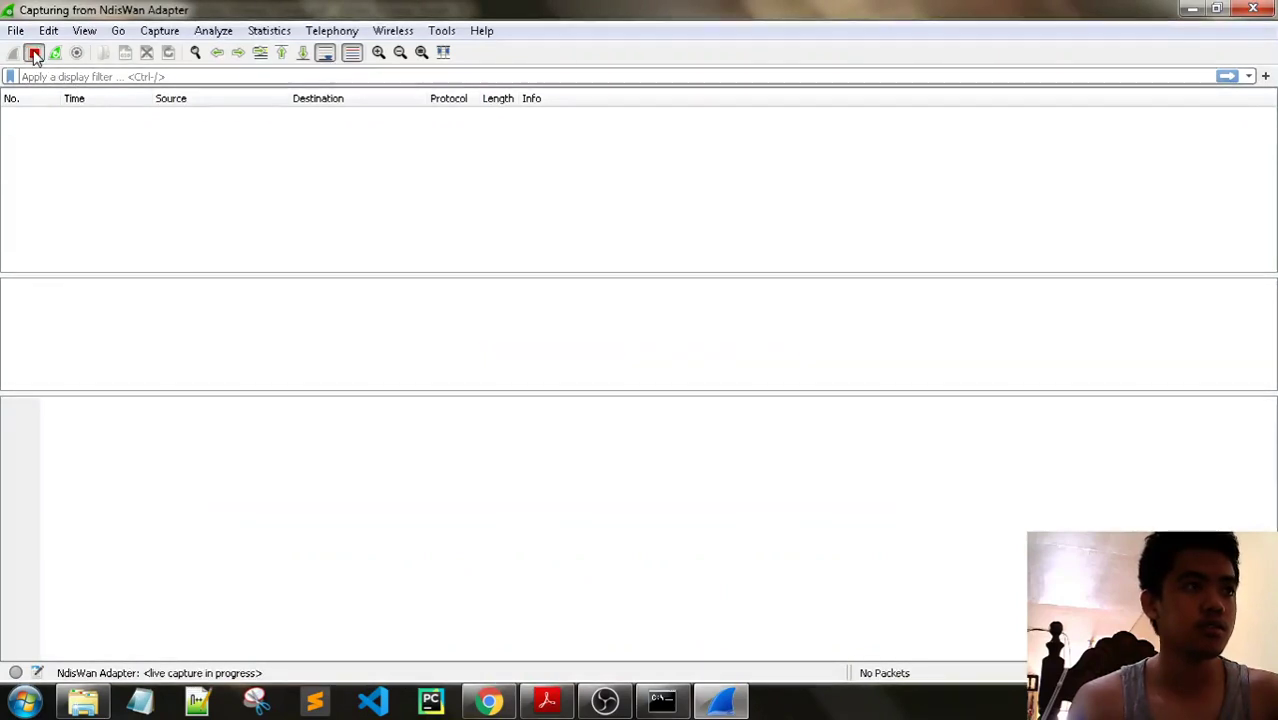
{"action": "left_click", "coordinate": [33, 52]}
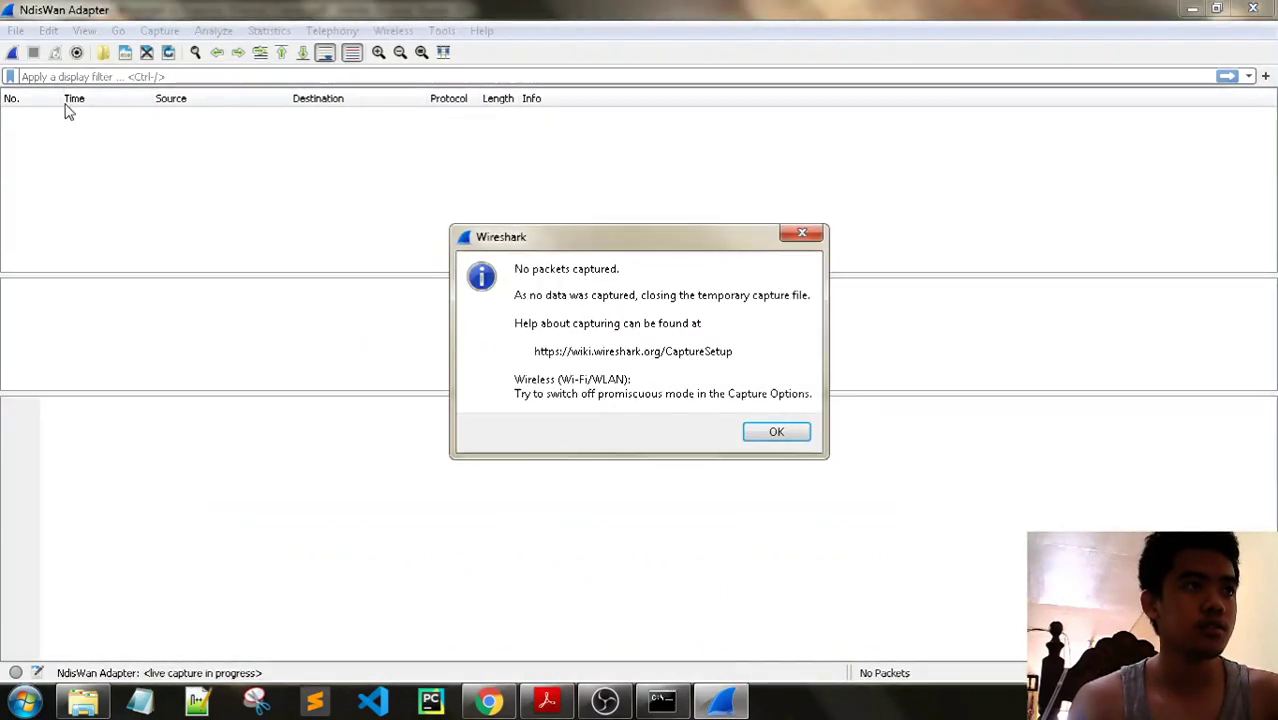
{"action": "left_click", "coordinate": [776, 433]}
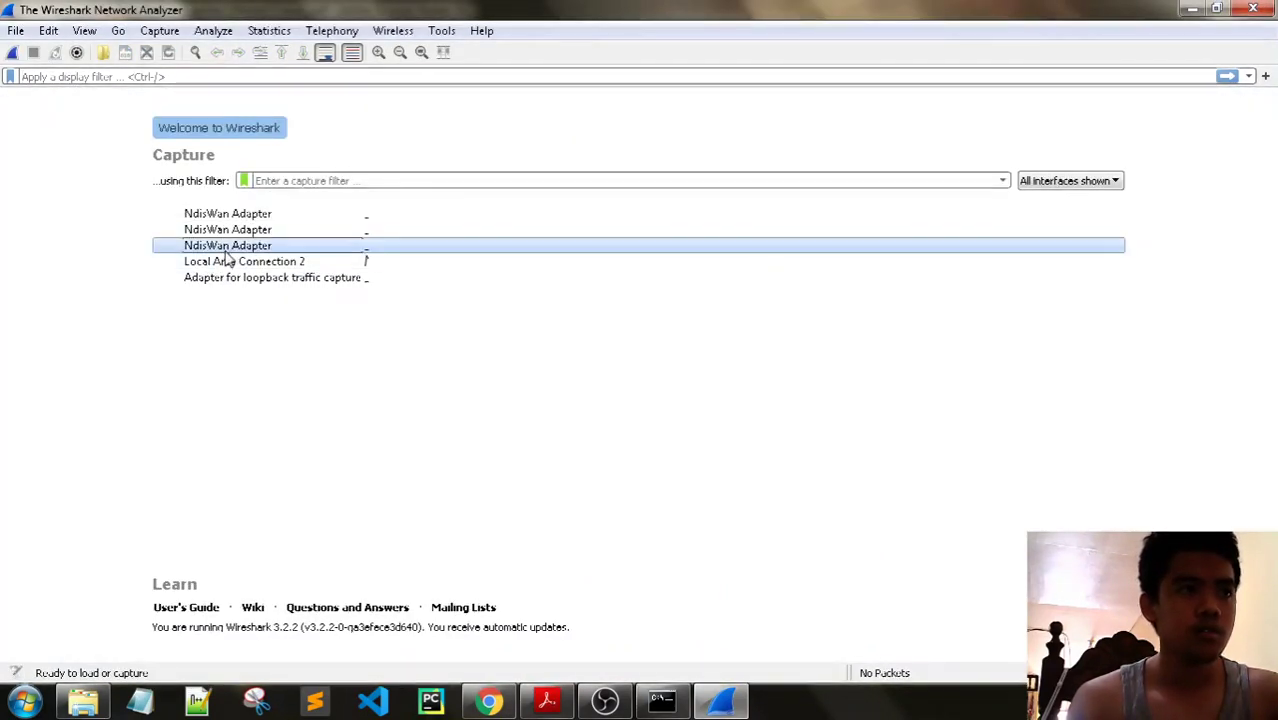
- Capture live traffic on Local Area Connection 2, stop the capture, and quit Wireshark without saving the packets
{"action": "double_click", "coordinate": [229, 263]}
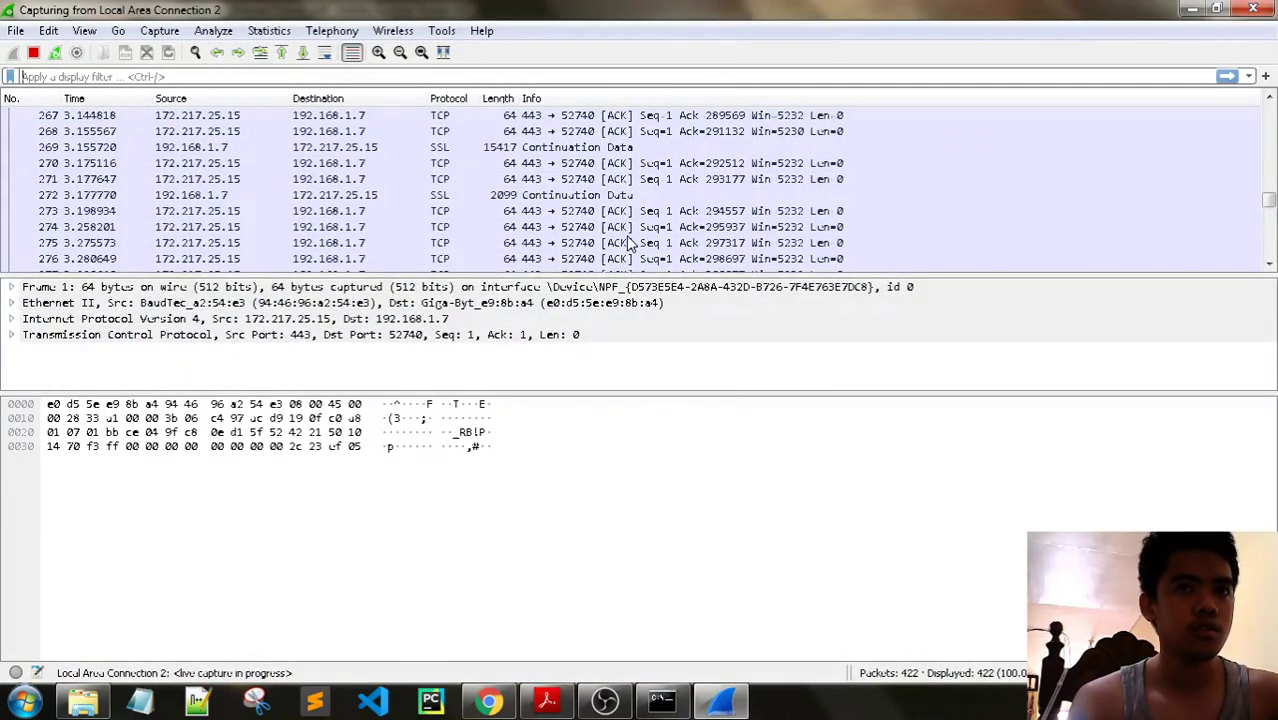
{"action": "left_click", "coordinate": [32, 53]}
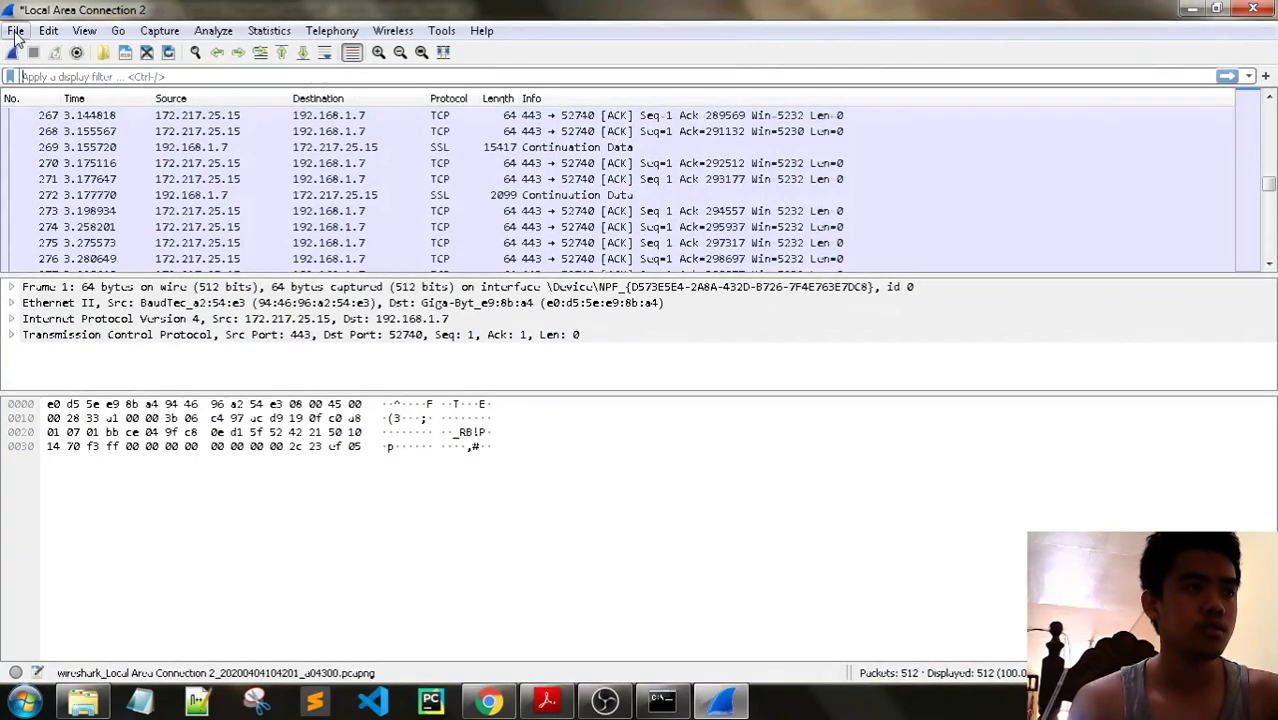
{"action": "left_click", "coordinate": [1253, 9]}
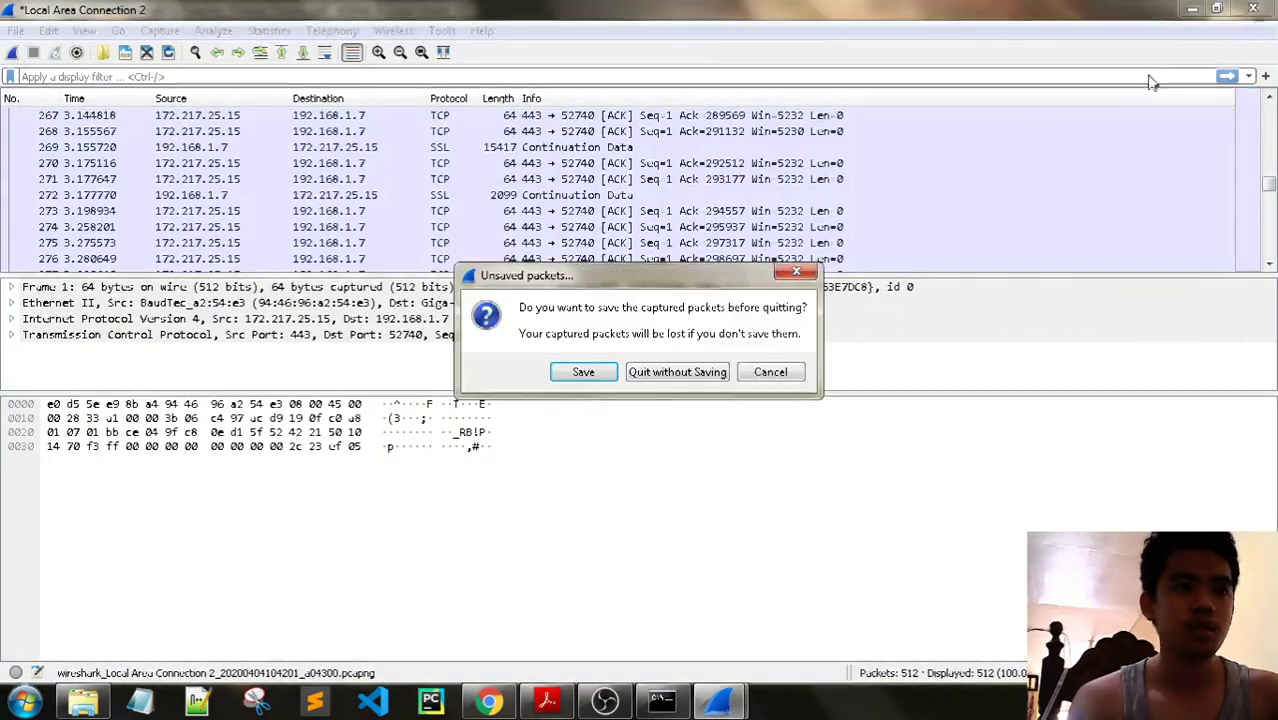
{"action": "left_click", "coordinate": [660, 372]}
- Review Step 2 in the lab PDF and read the Step 3 instructions on filtering Wireshark to display only ICMP traffic
{"action": "scroll", "coordinate": [644, 457], "scroll_direction": "down", "scroll_amount": 3}
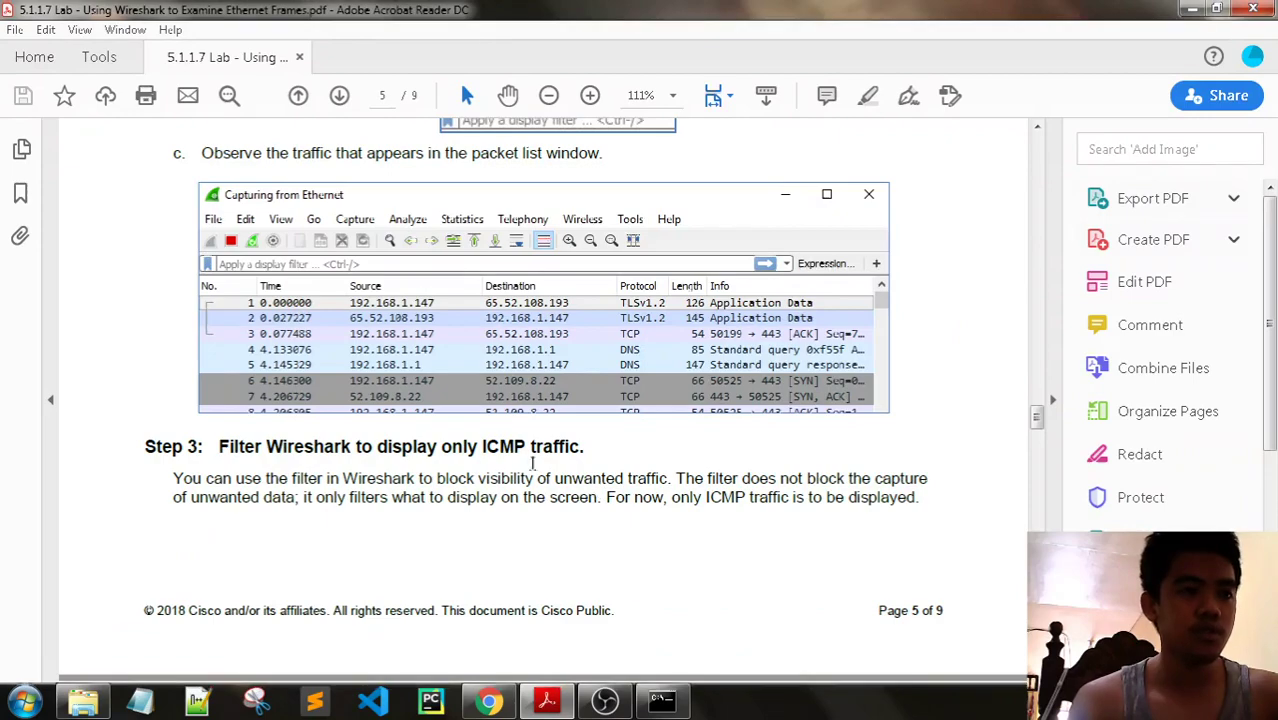
{"action": "scroll", "coordinate": [528, 466], "scroll_direction": "down", "scroll_amount": 2}
{"action": "scroll", "coordinate": [526, 459], "scroll_direction": "up", "scroll_amount": 8}
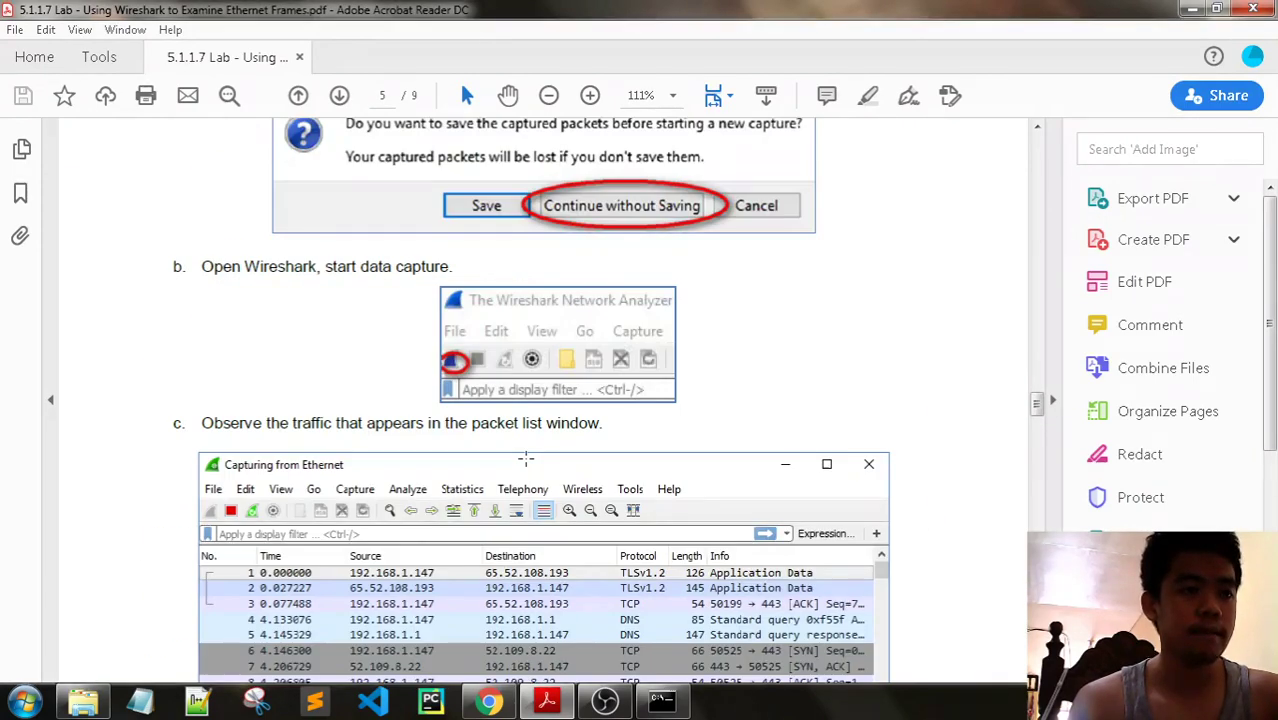
{"action": "scroll", "coordinate": [527, 458], "scroll_direction": "down", "scroll_amount": 5}
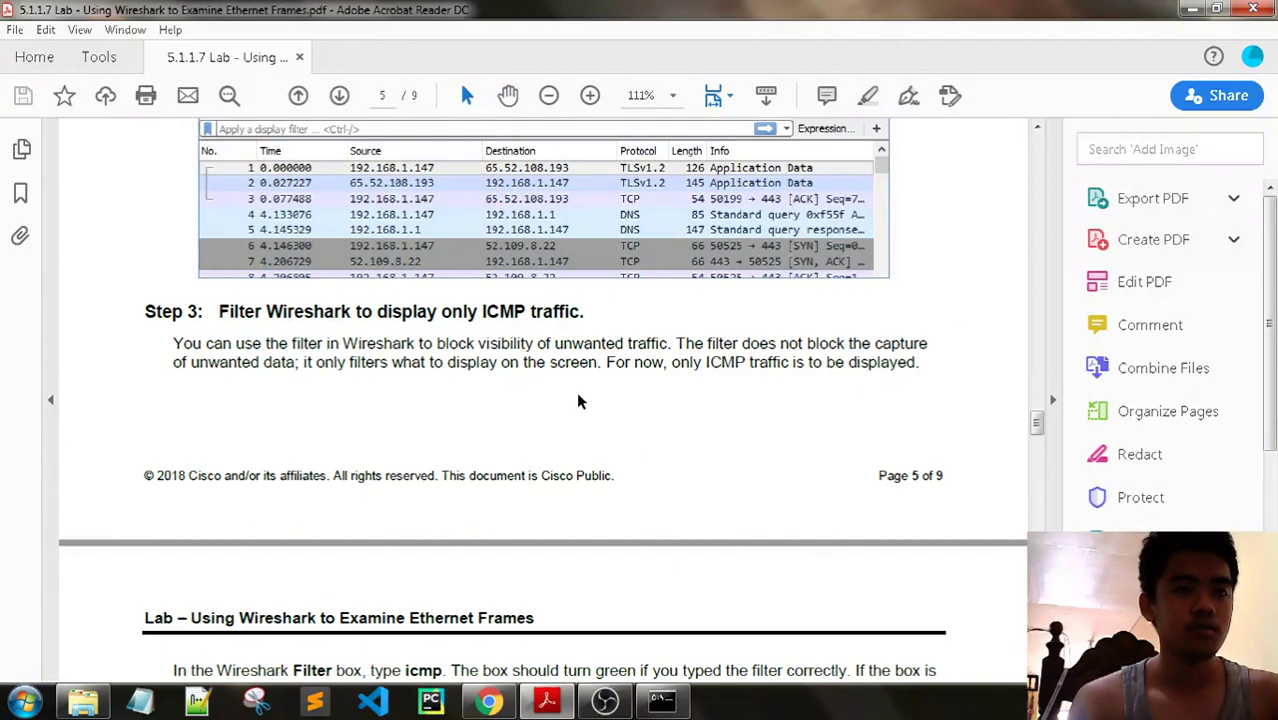
{"action": "scroll", "coordinate": [580, 399], "scroll_direction": "down", "scroll_amount": 1}
{"action": "scroll", "coordinate": [120, 535], "scroll_direction": "down", "scroll_amount": 3}
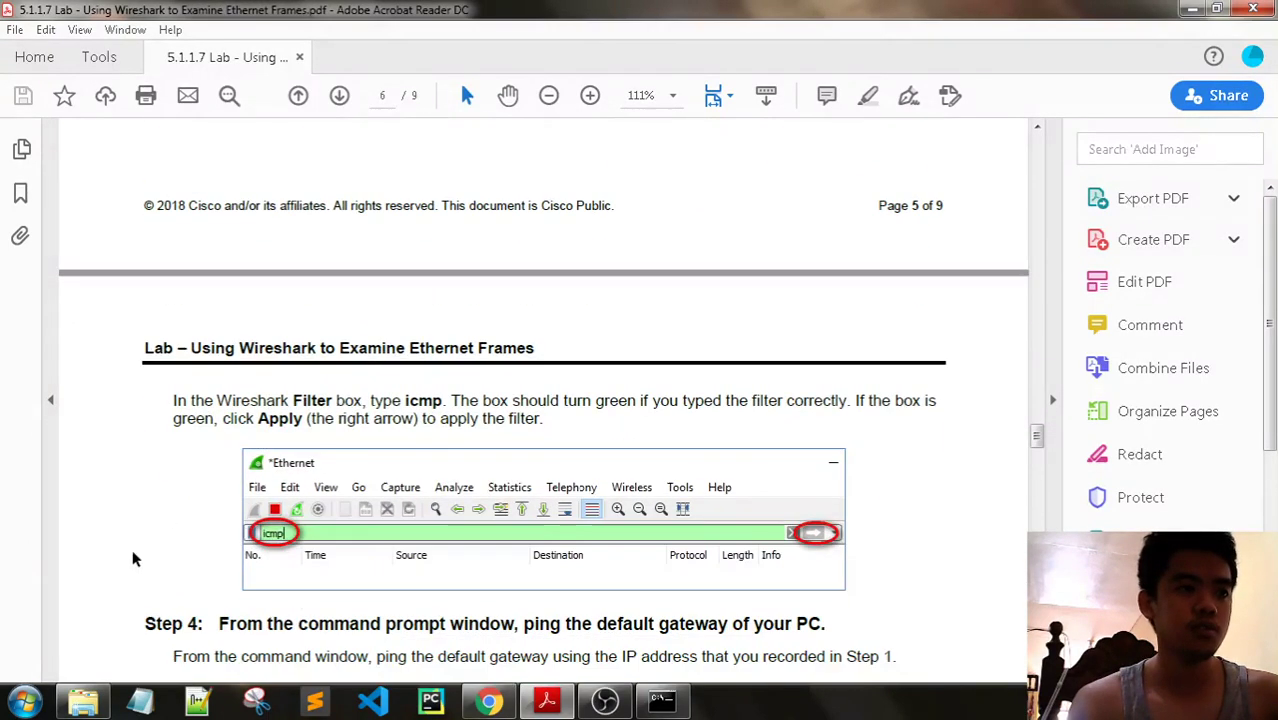
- Open Wireshark and start a live capture on Local Area Connection 2
{"action": "left_click", "coordinate": [24, 702]}
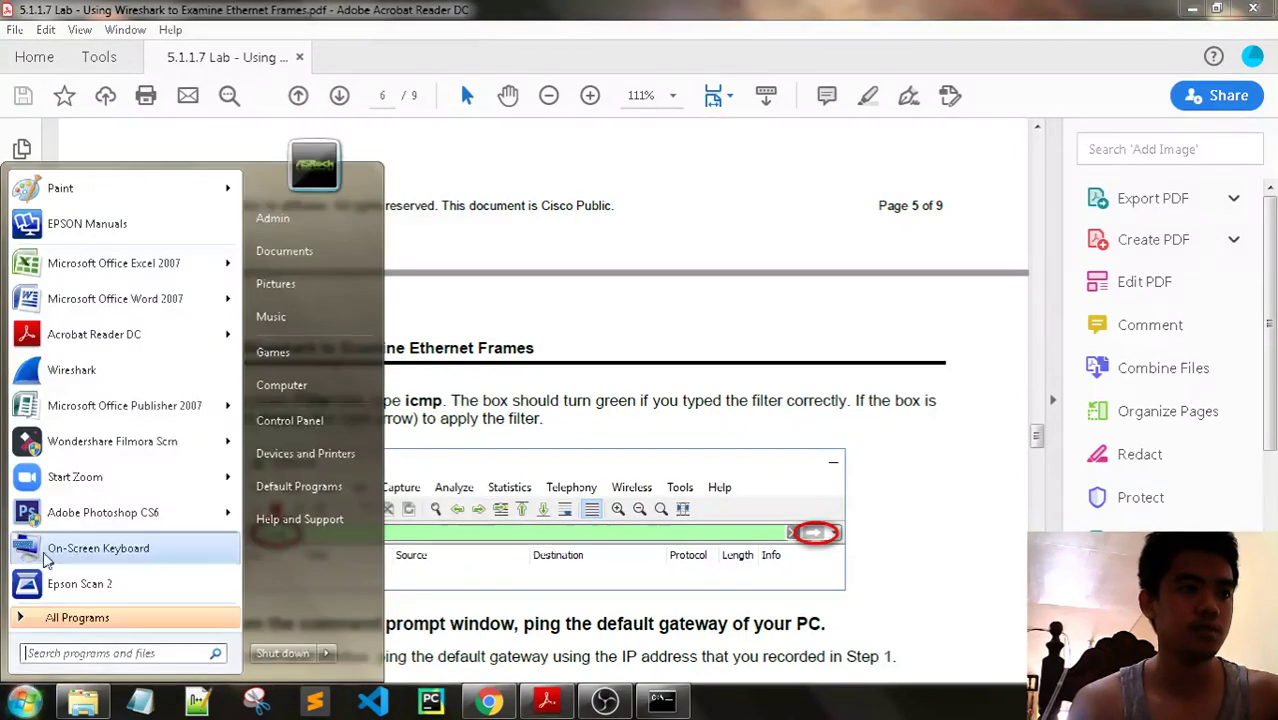
{"action": "left_click", "coordinate": [62, 372]}
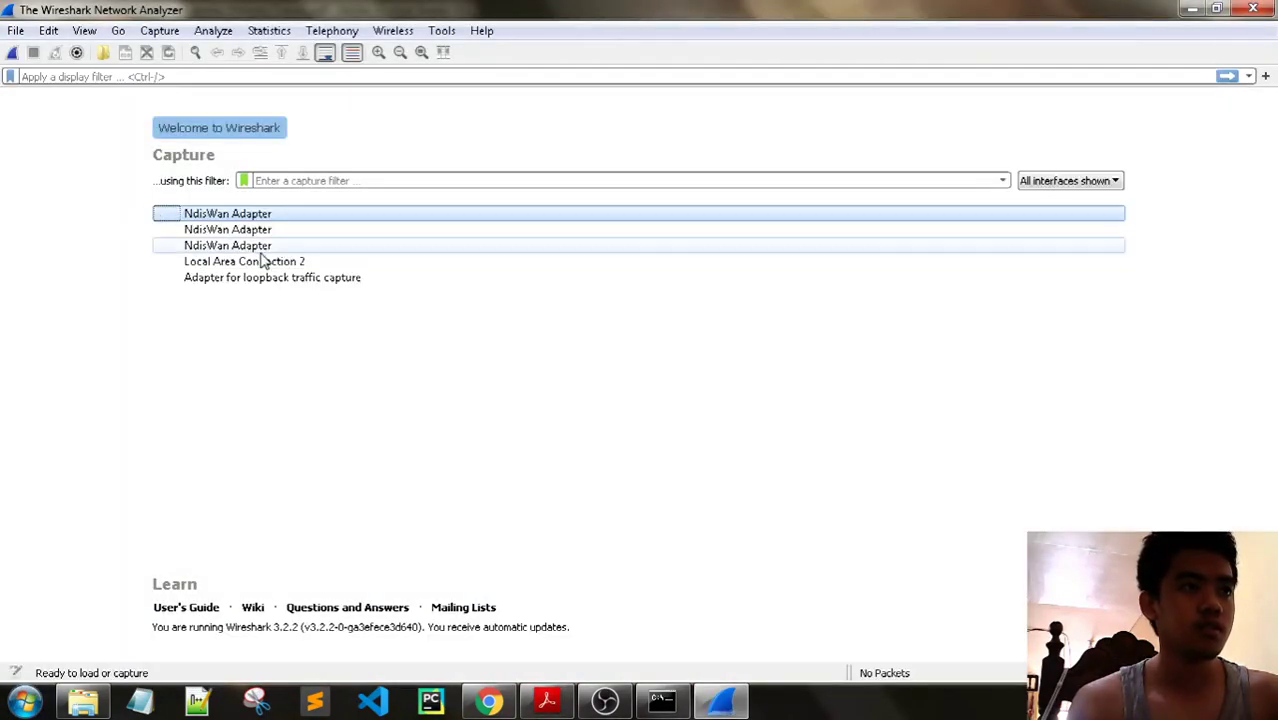
{"action": "left_click", "coordinate": [263, 261]}
{"action": "double_click", "coordinate": [294, 265]}
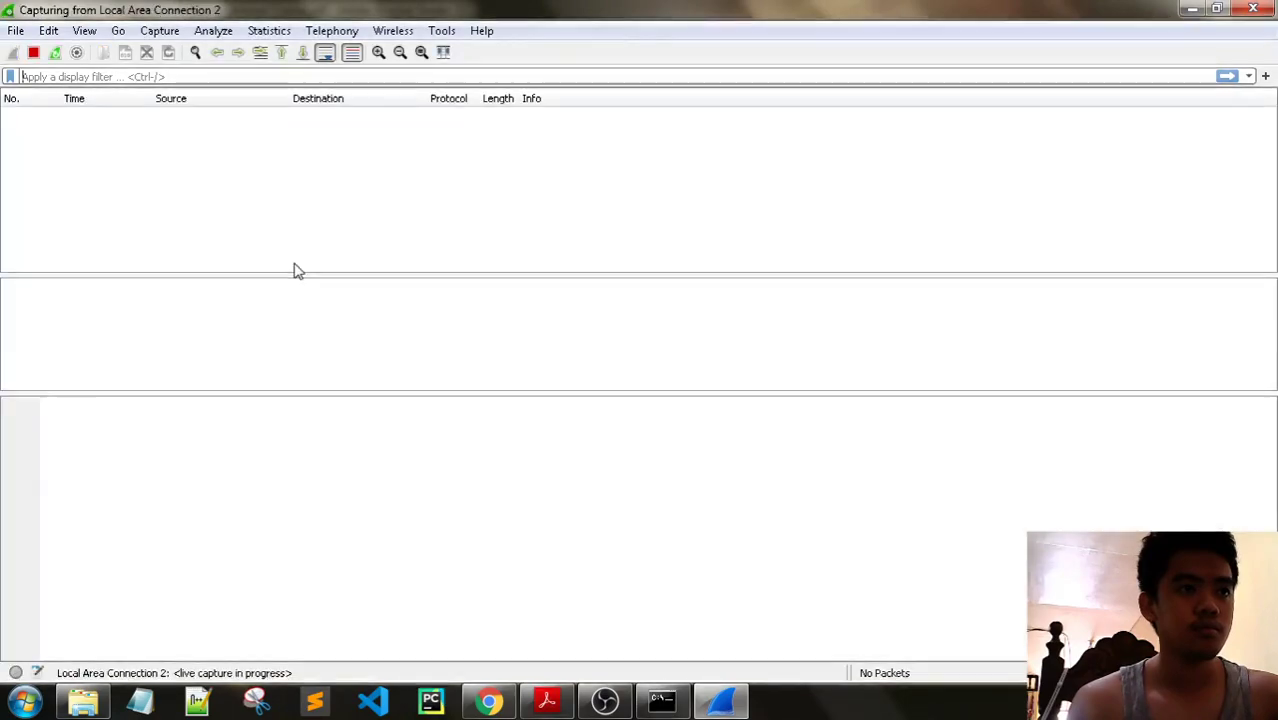
- Apply the display filter icmp to the running capture
{"action": "left_click", "coordinate": [236, 78]}
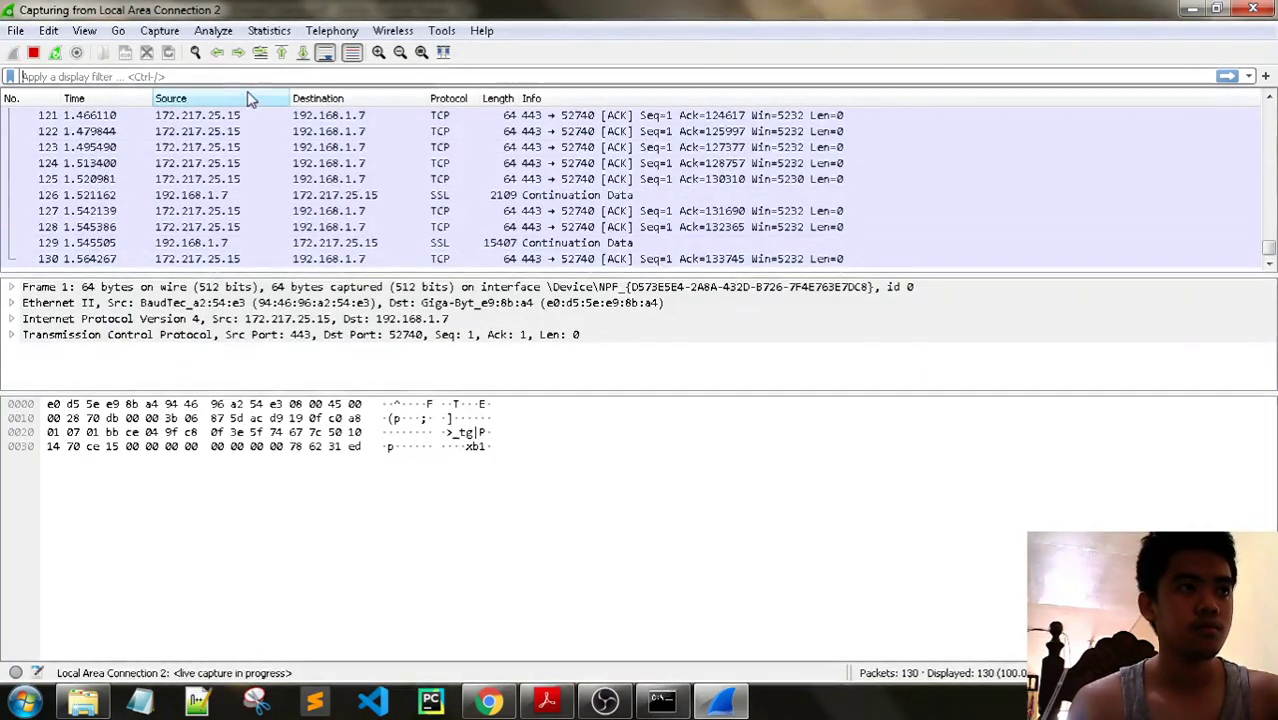
{"action": "type", "text": "icmp"}
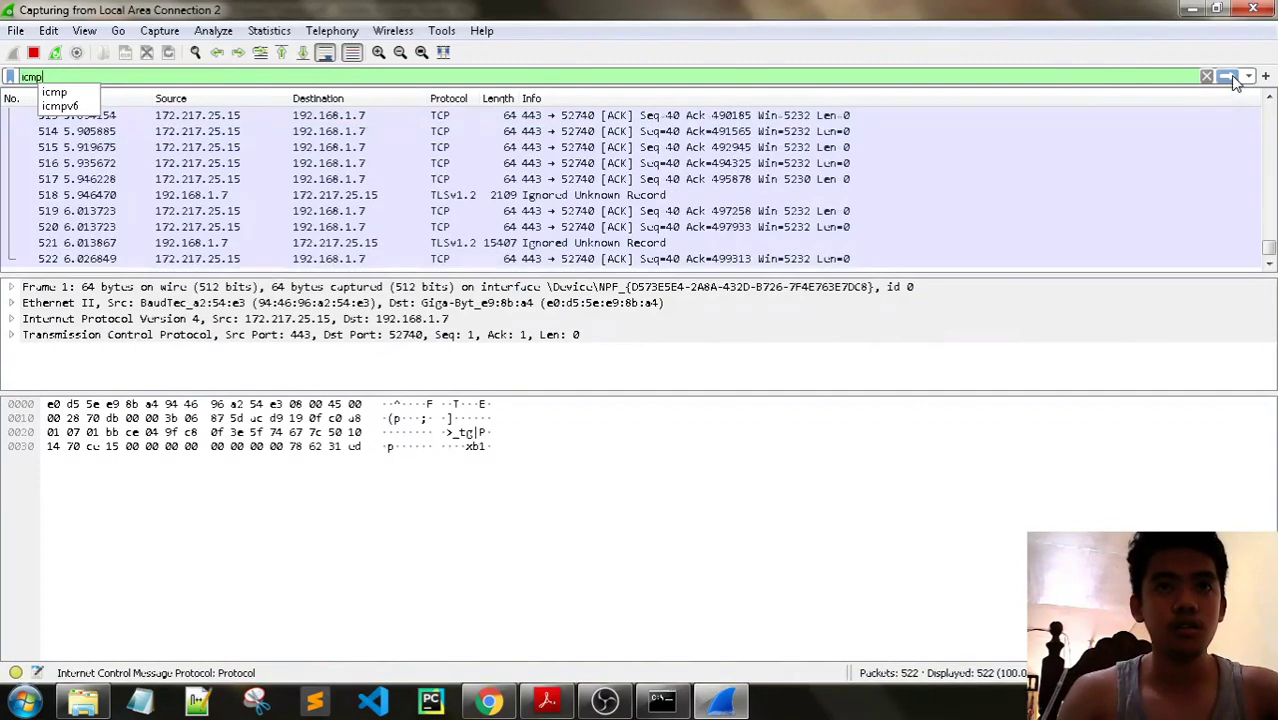
{"action": "left_click", "coordinate": [1229, 77]}
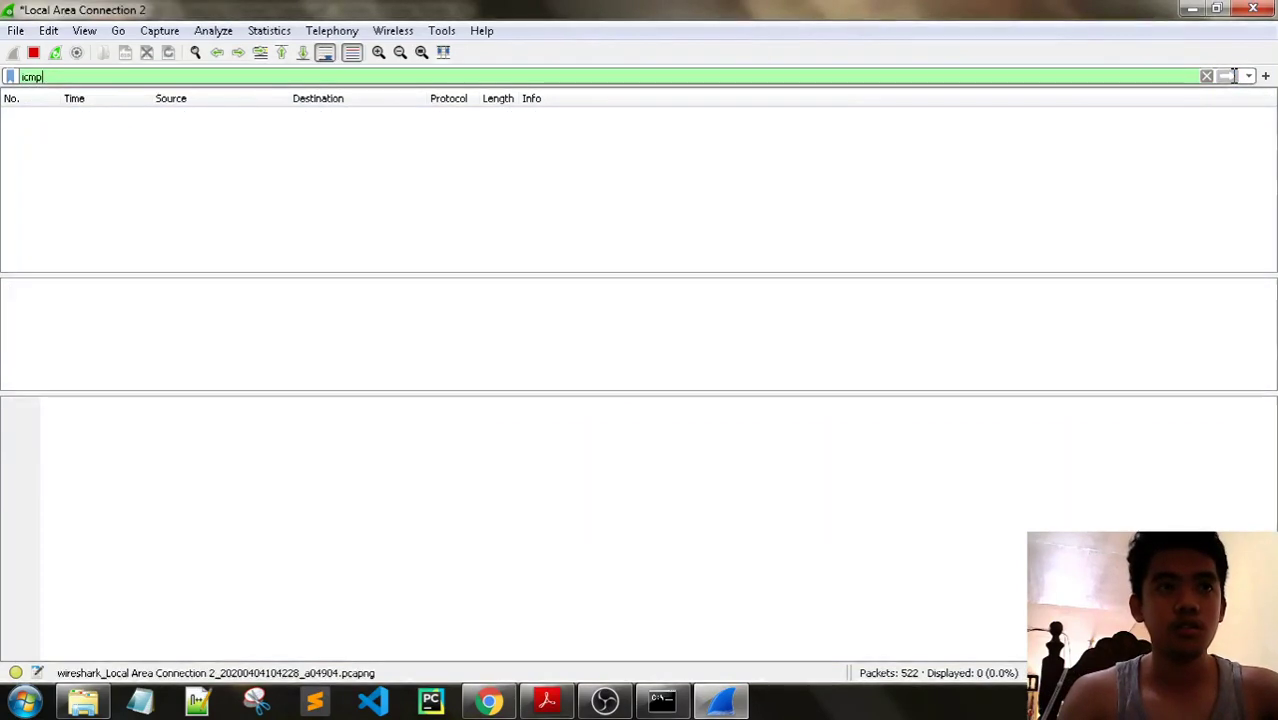
- Read Step 4 in the lab PDF and ping the default gateway 192.168.1.1 from the command prompt window
{"action": "left_click", "coordinate": [546, 702]}
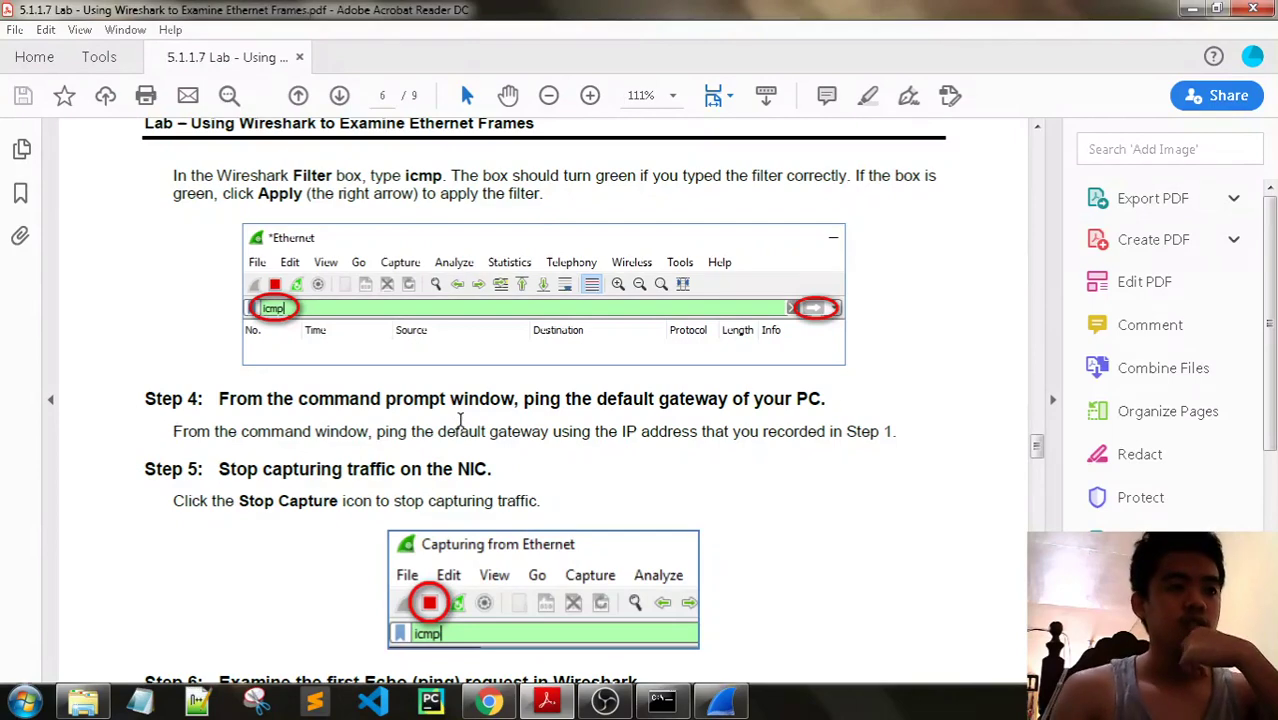
{"action": "scroll", "coordinate": [460, 418], "scroll_direction": "down", "scroll_amount": 3}
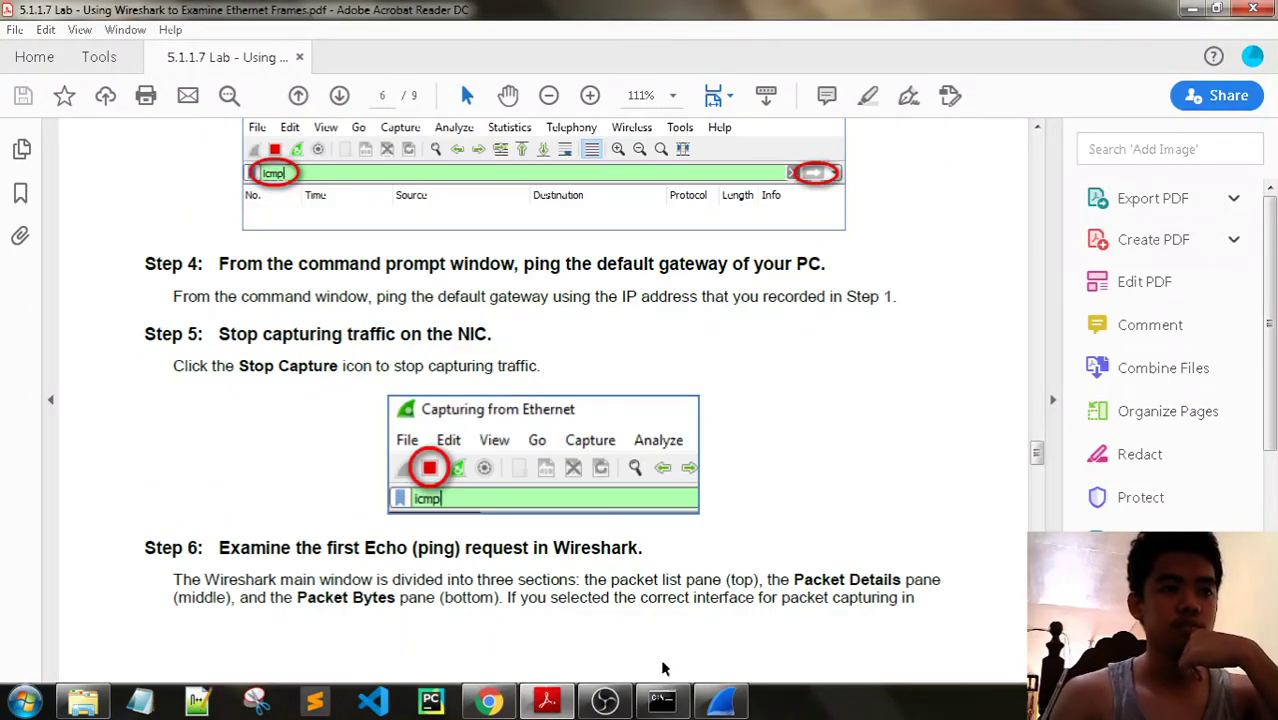
{"action": "left_click", "coordinate": [661, 701]}
{"action": "scroll", "coordinate": [888, 262], "scroll_direction": "down", "scroll_amount": 5}
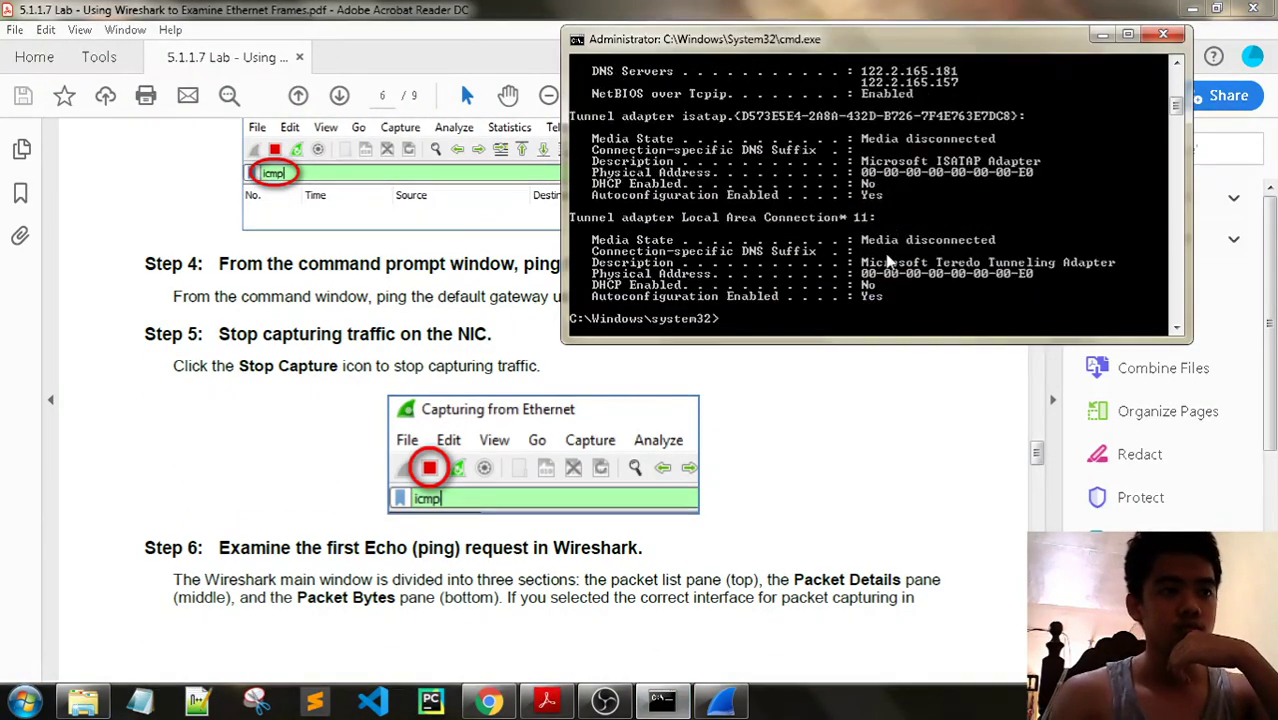
{"action": "scroll", "coordinate": [885, 253], "scroll_direction": "down", "scroll_amount": 6}
{"action": "scroll", "coordinate": [870, 254], "scroll_direction": "up", "scroll_amount": 3}
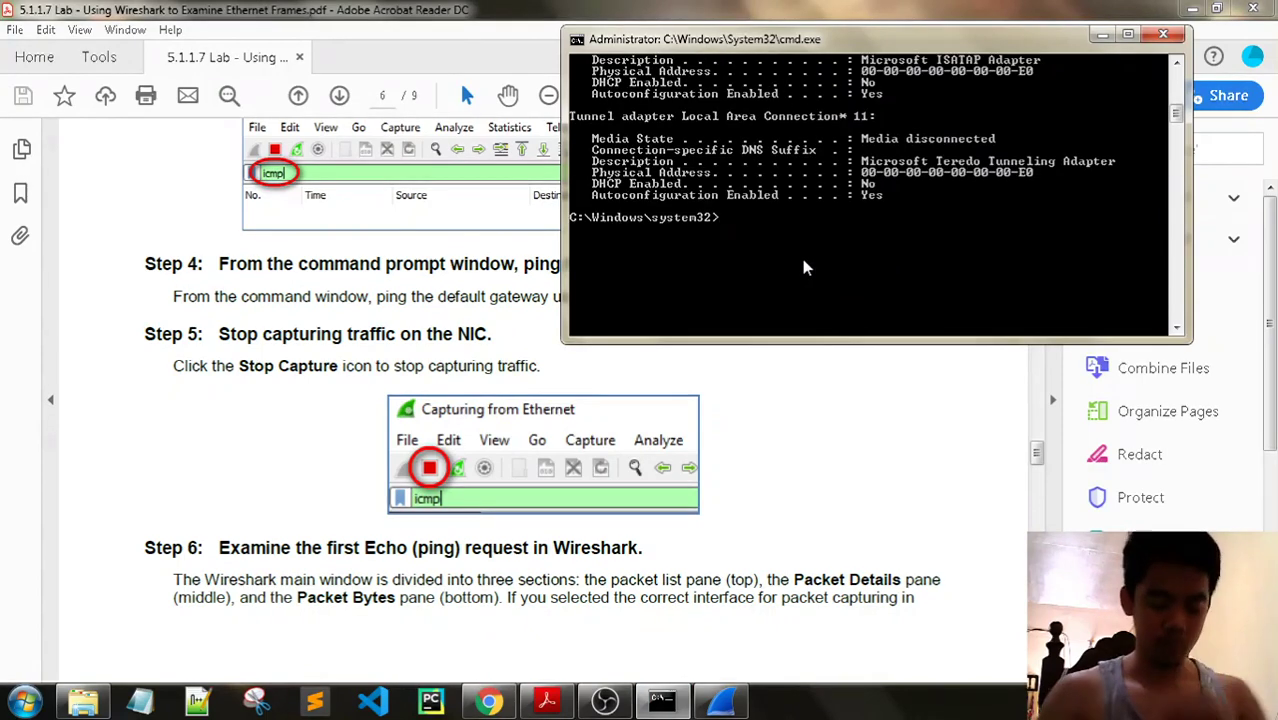
{"action": "type", "text": "ping 192"}
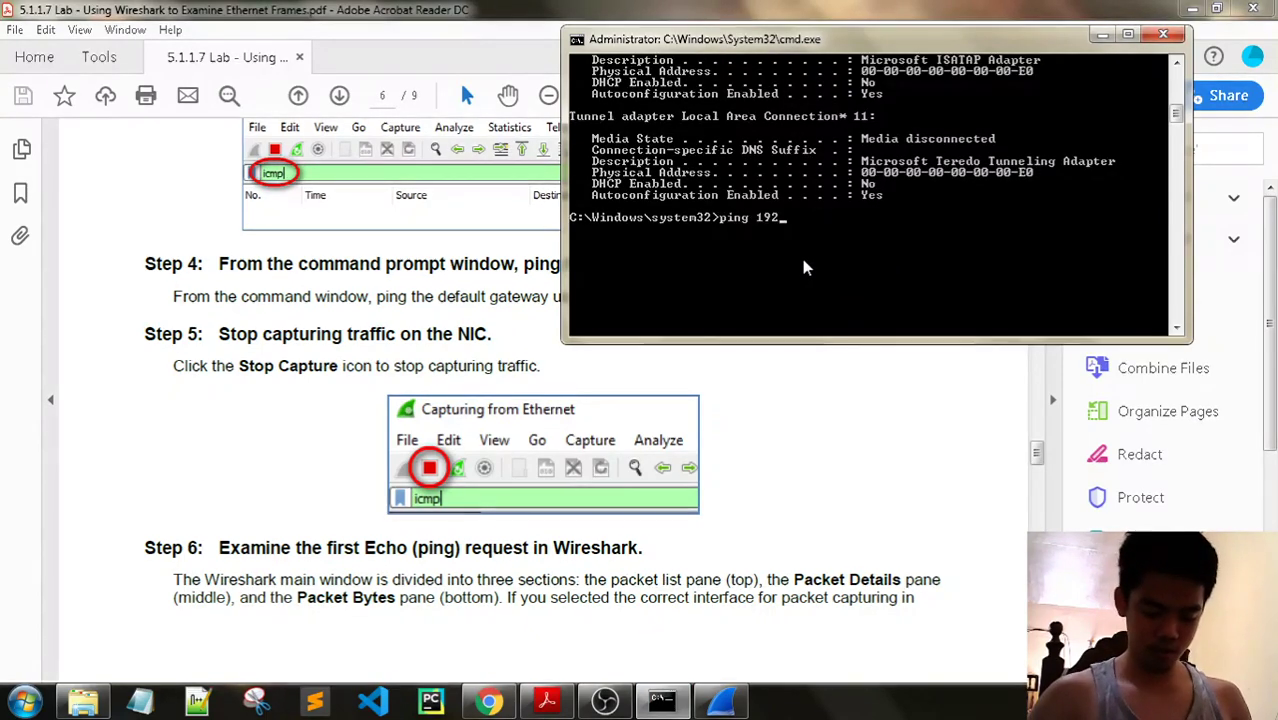
{"action": "type", "text": ".168.1"}
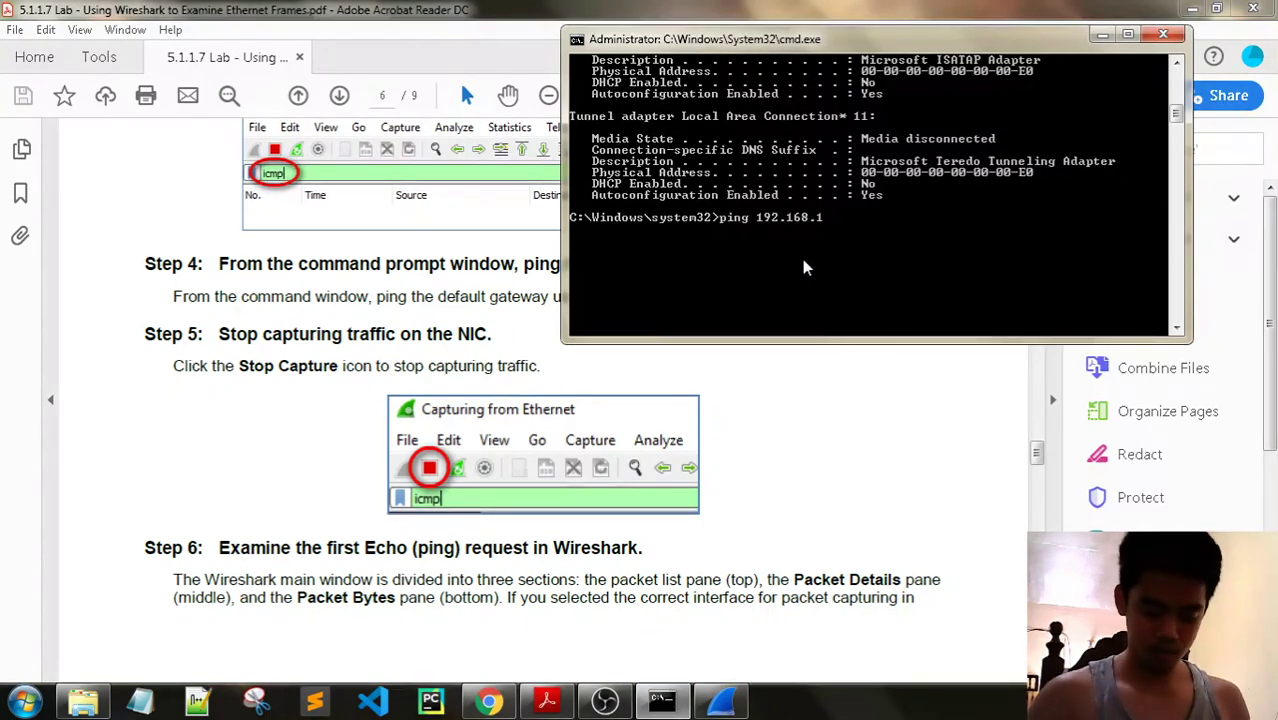
{"action": "type", "text": ".1"}
{"action": "left_click", "coordinate": [720, 700]}
{"action": "left_click", "coordinate": [661, 700]}
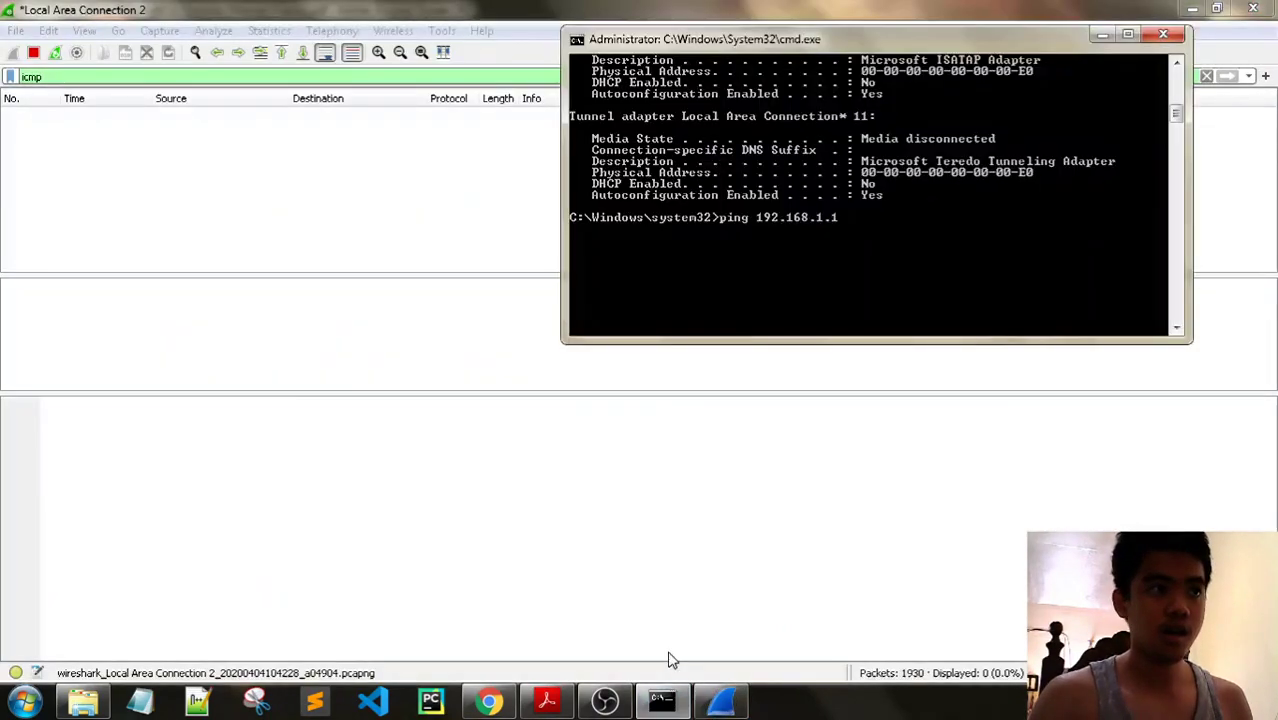
{"action": "key", "text": "Return"}
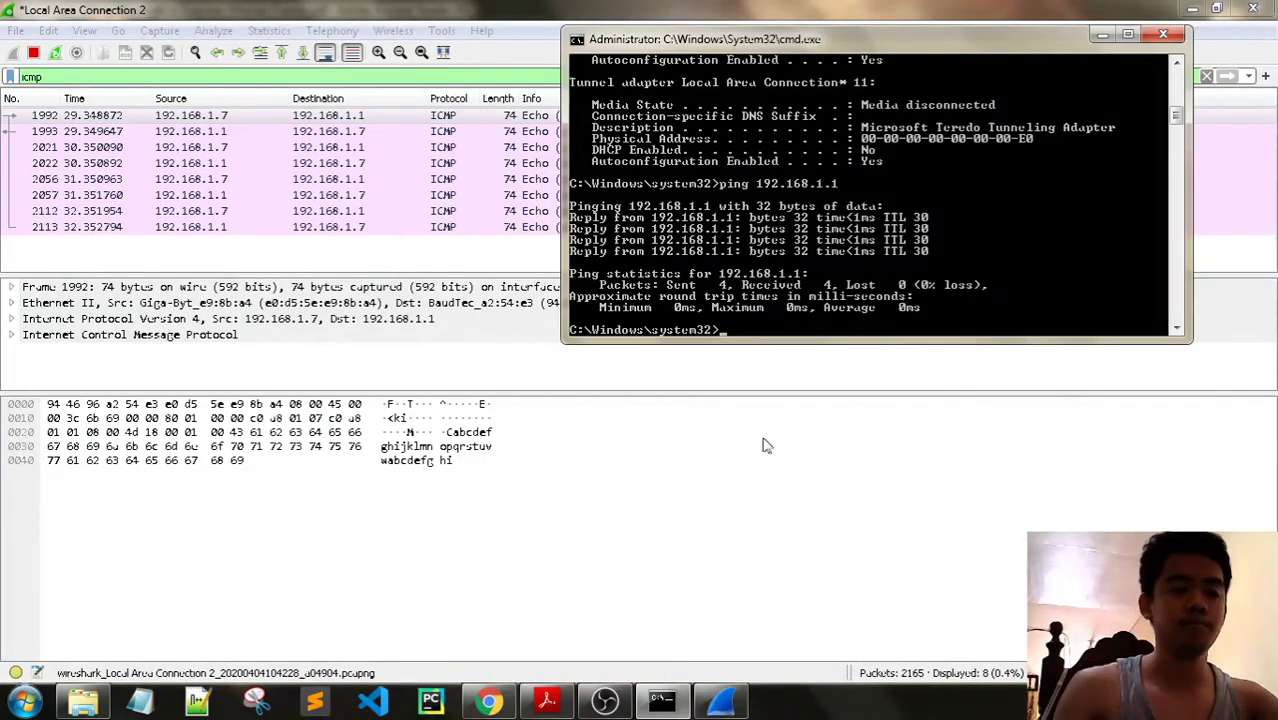
- Check Step 5 in the lab PDF and stop the Wireshark capture on Local Area Connection 2
{"action": "left_click", "coordinate": [547, 701]}
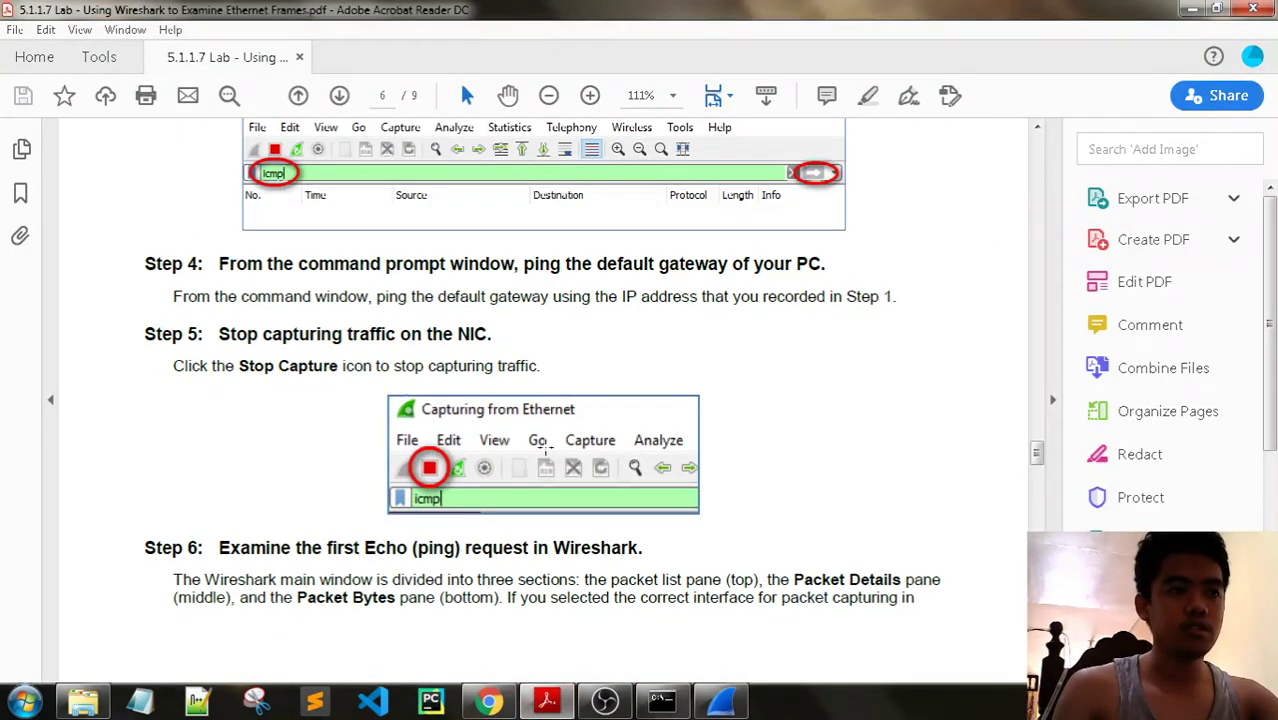
{"action": "left_click", "coordinate": [720, 701]}
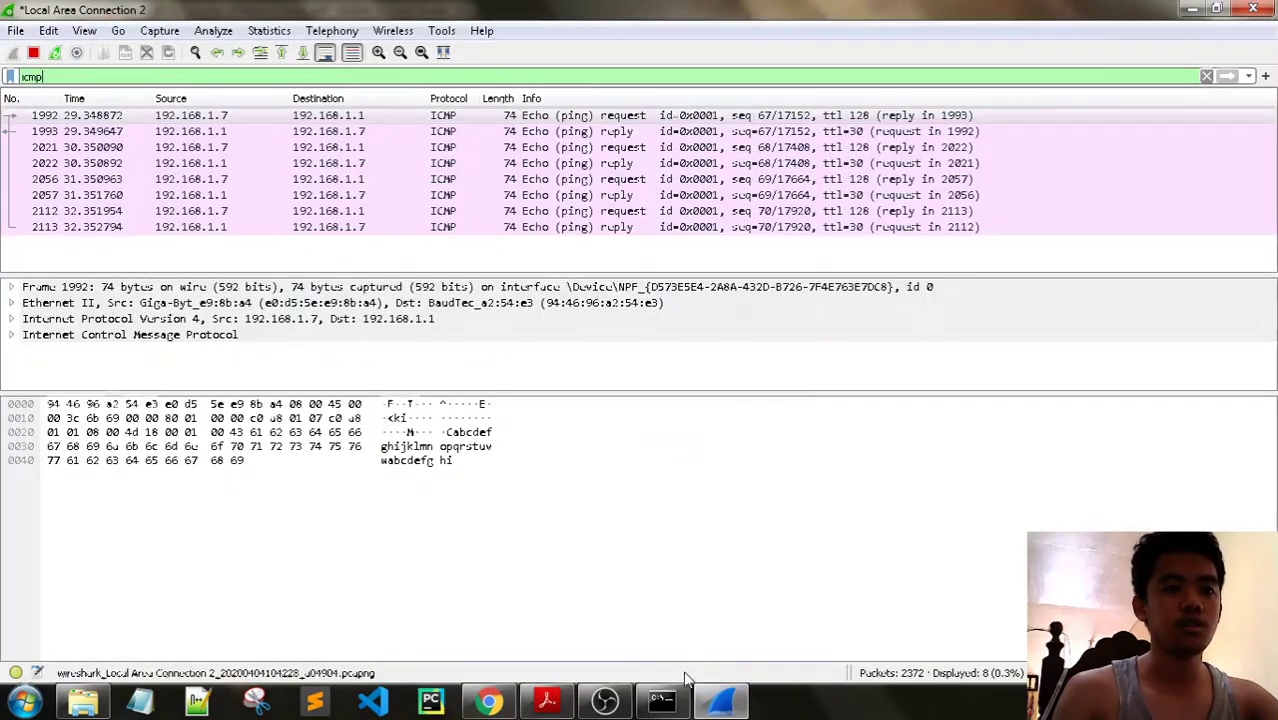
{"action": "left_click", "coordinate": [33, 55]}
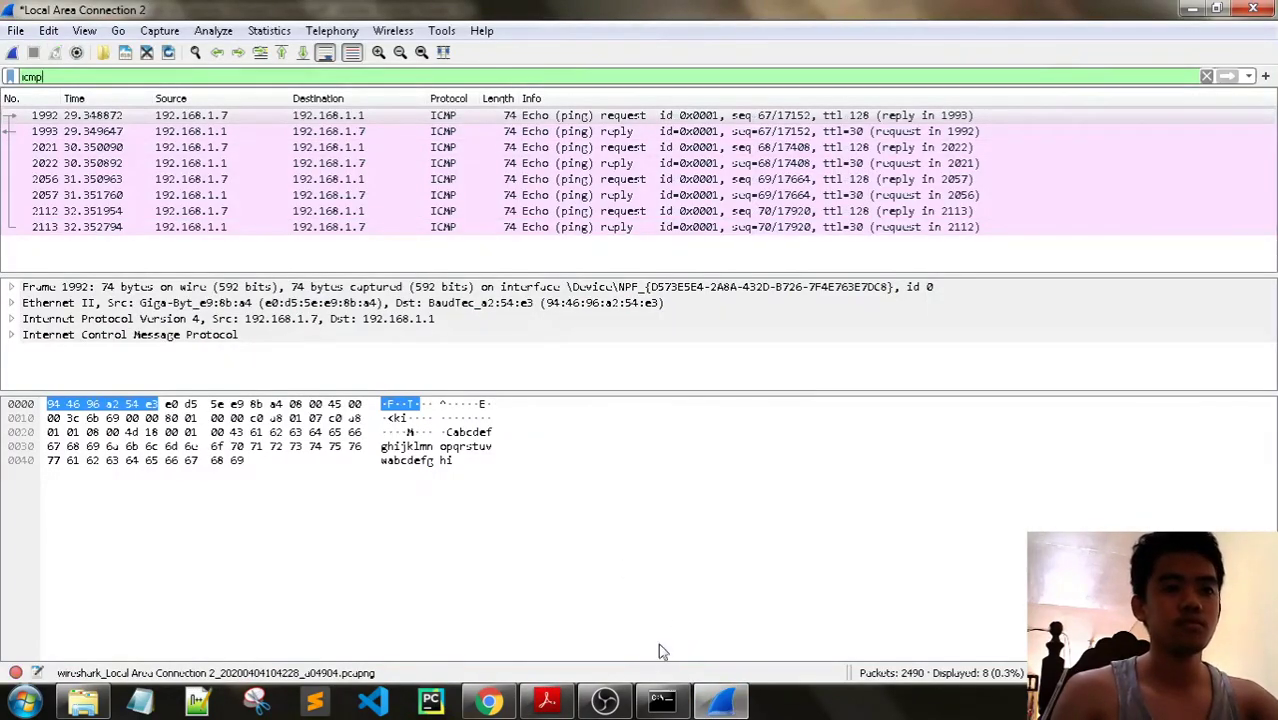
- Read the Step 6 instructions in the lab PDF on examining the first Echo (ping) request, including the example capture
{"action": "left_click", "coordinate": [547, 701]}
{"action": "scroll", "coordinate": [565, 427], "scroll_direction": "down", "scroll_amount": 3}
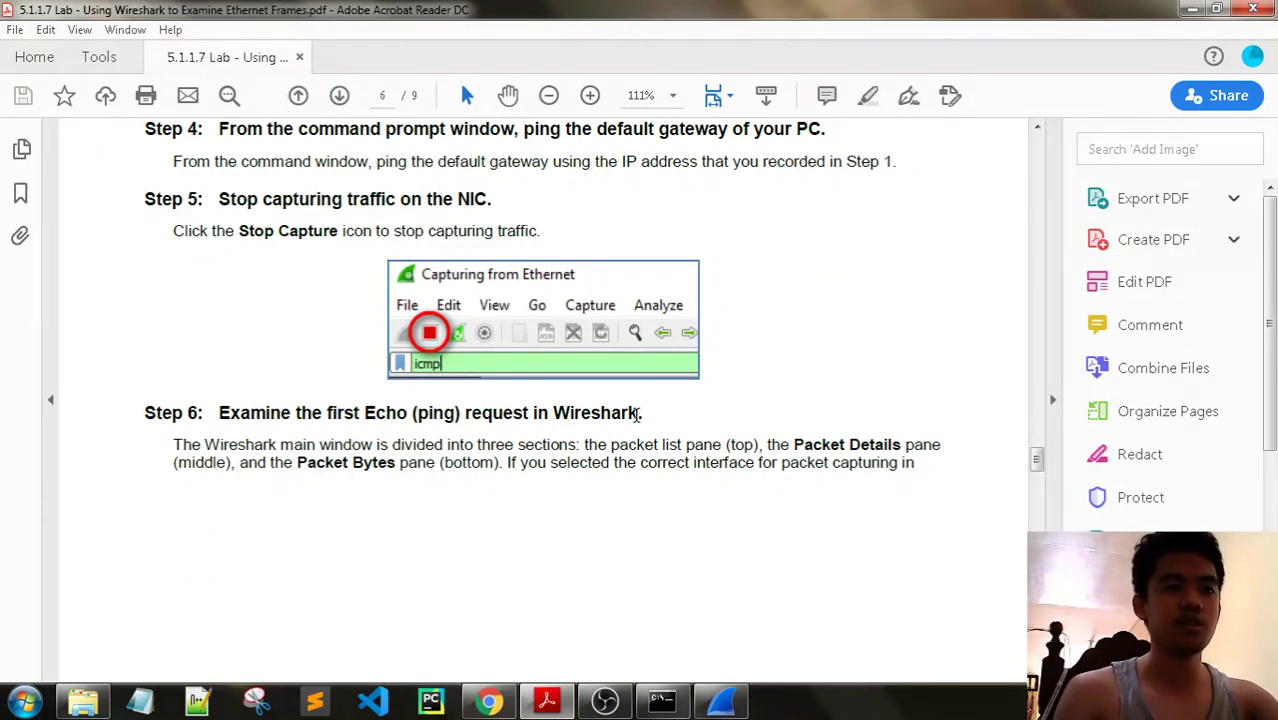
{"action": "scroll", "coordinate": [345, 430], "scroll_direction": "down", "scroll_amount": 5}
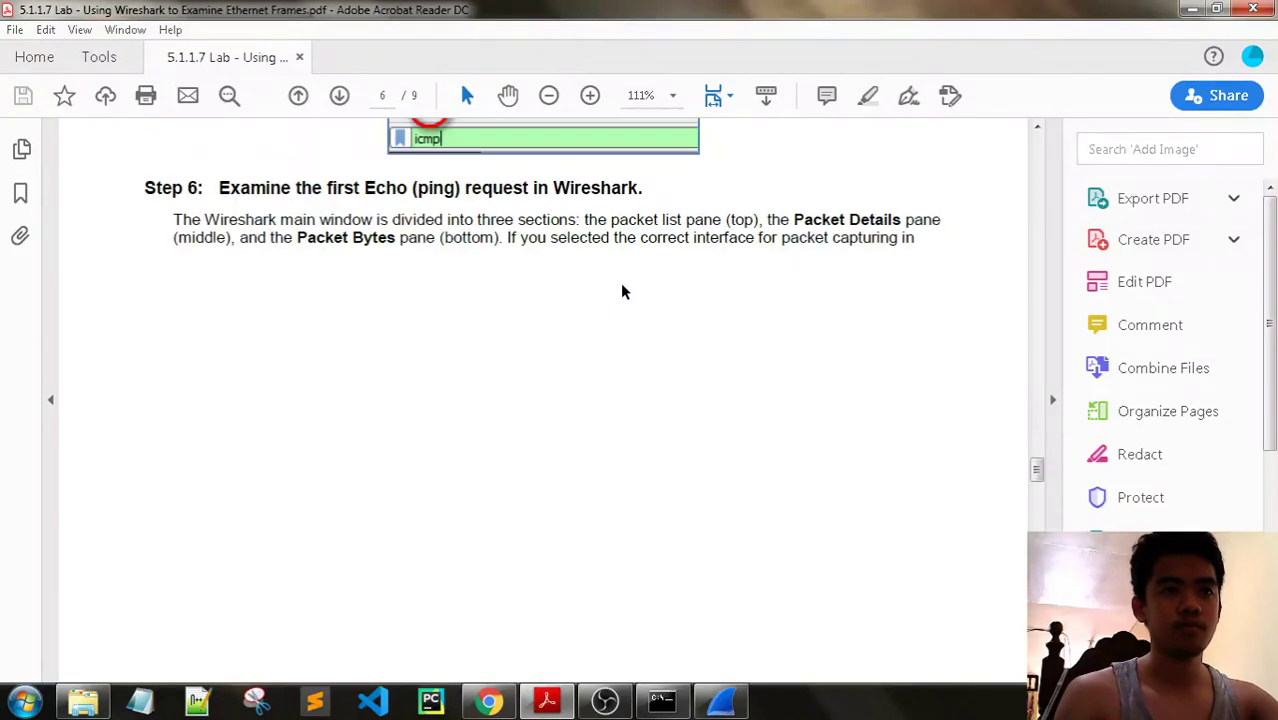
{"action": "scroll", "coordinate": [746, 275], "scroll_direction": "down", "scroll_amount": 5}
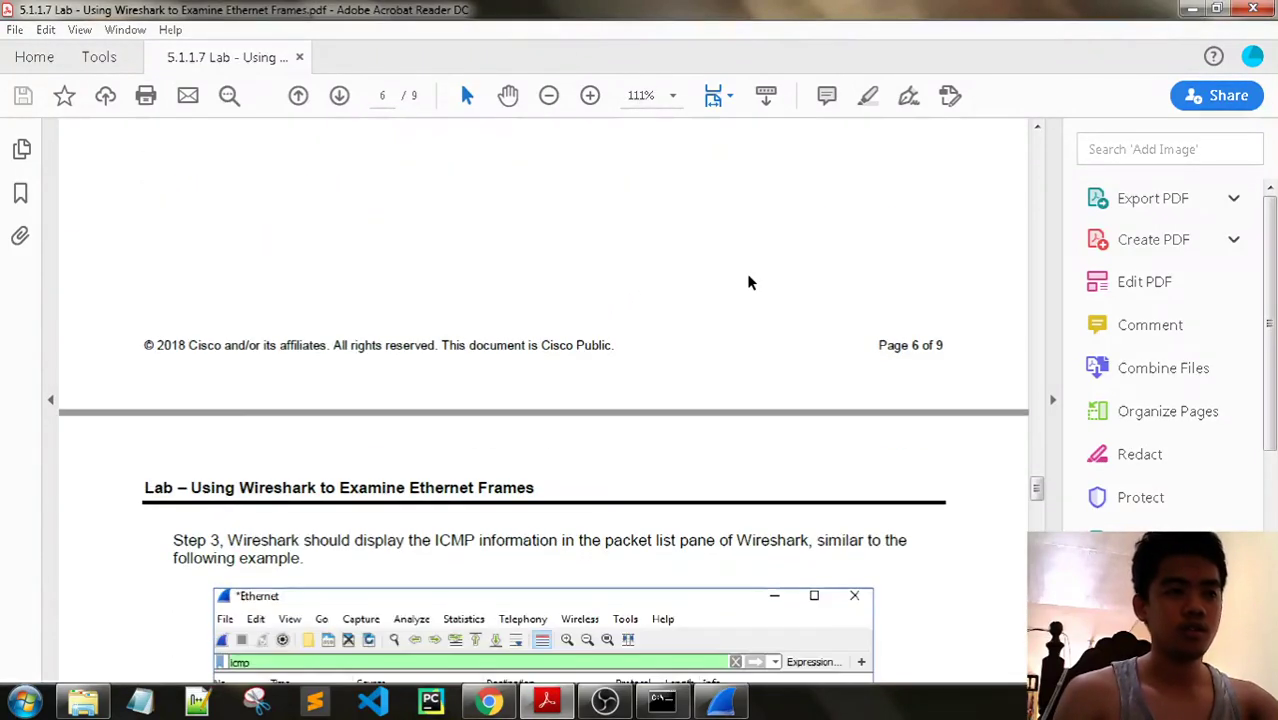
{"action": "scroll", "coordinate": [746, 275], "scroll_direction": "up", "scroll_amount": 5}
{"action": "scroll", "coordinate": [746, 281], "scroll_direction": "down", "scroll_amount": 2}
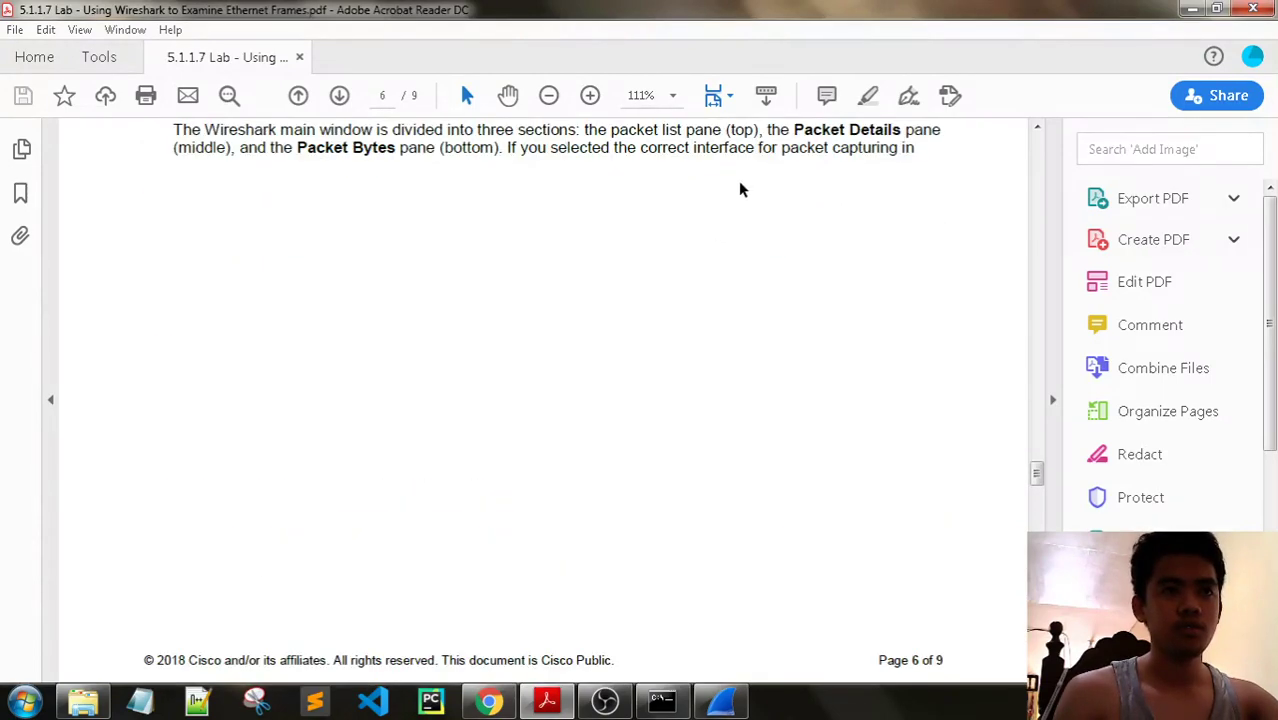
{"action": "scroll", "coordinate": [759, 277], "scroll_direction": "down", "scroll_amount": 6}
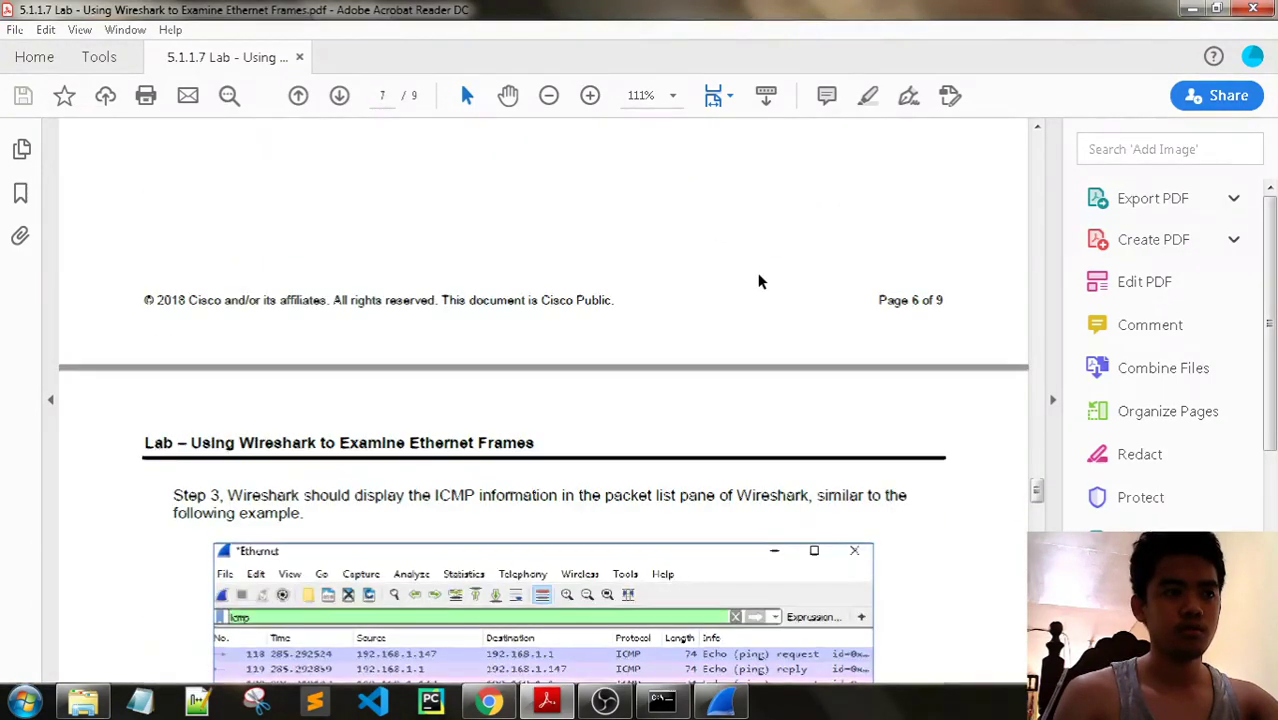
{"action": "scroll", "coordinate": [759, 275], "scroll_direction": "up", "scroll_amount": 9}
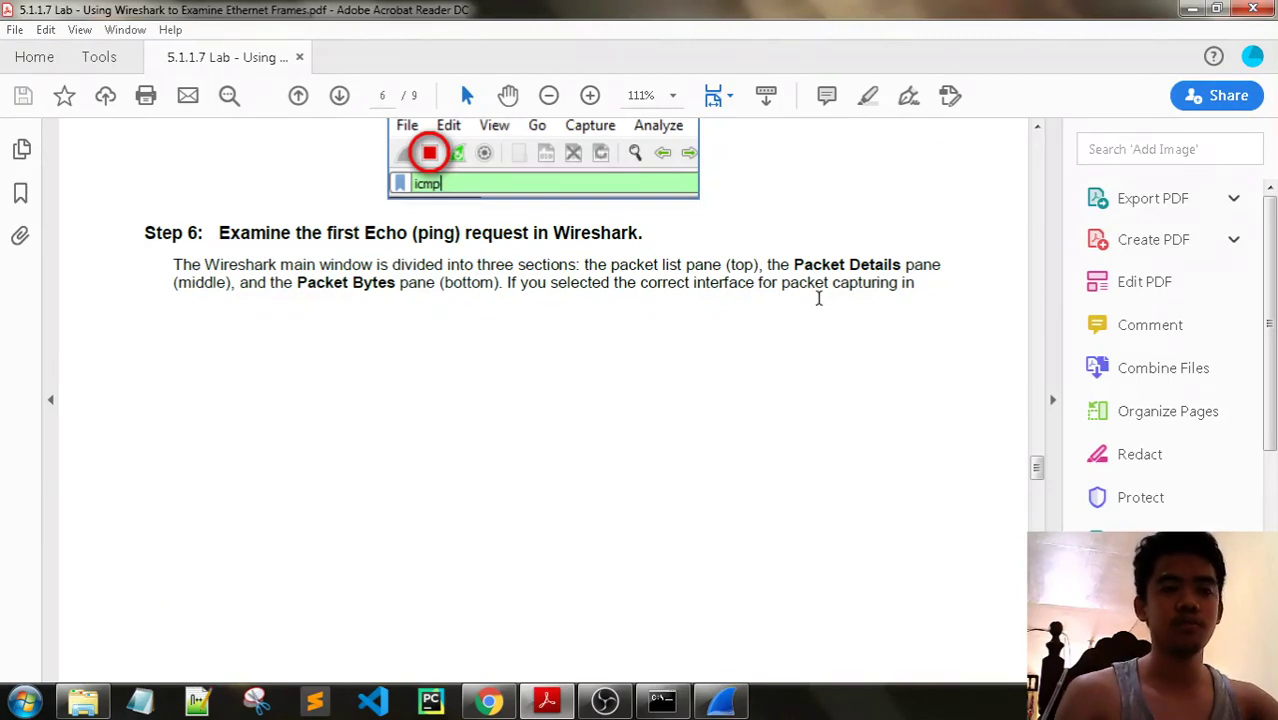
{"action": "scroll", "coordinate": [818, 298], "scroll_direction": "down", "scroll_amount": 5}
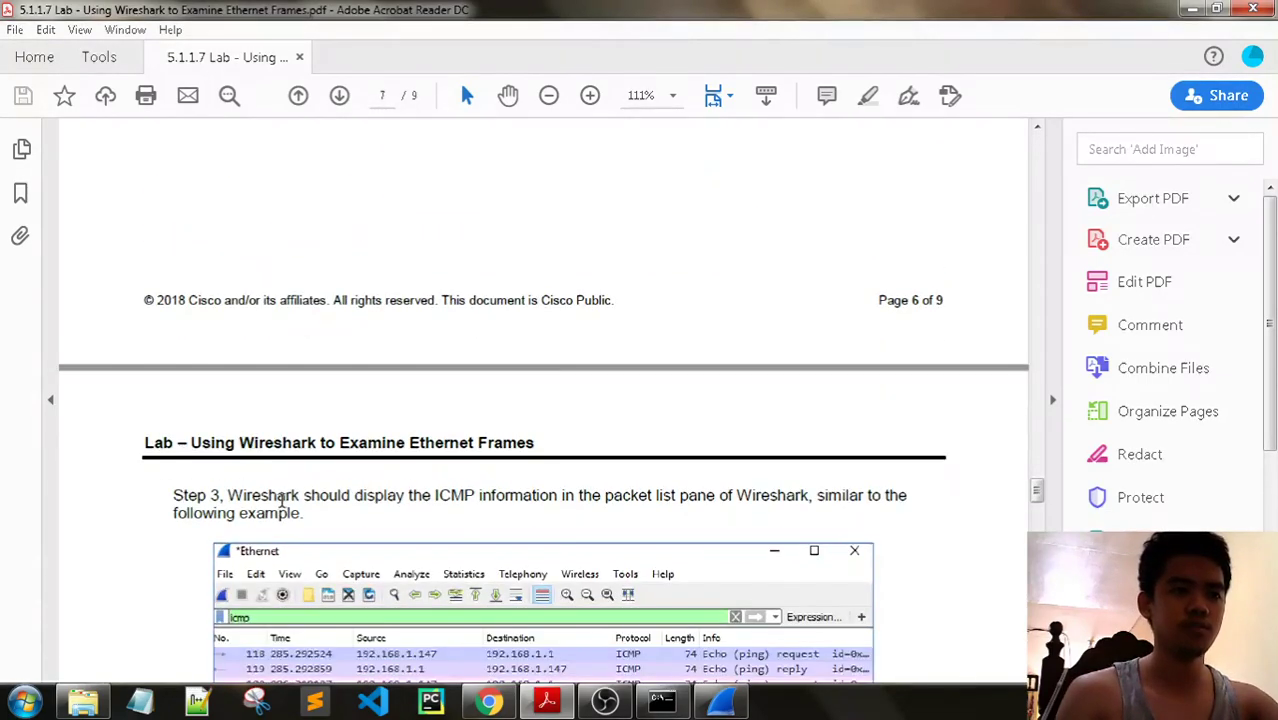
{"action": "scroll", "coordinate": [302, 503], "scroll_direction": "down", "scroll_amount": 3}
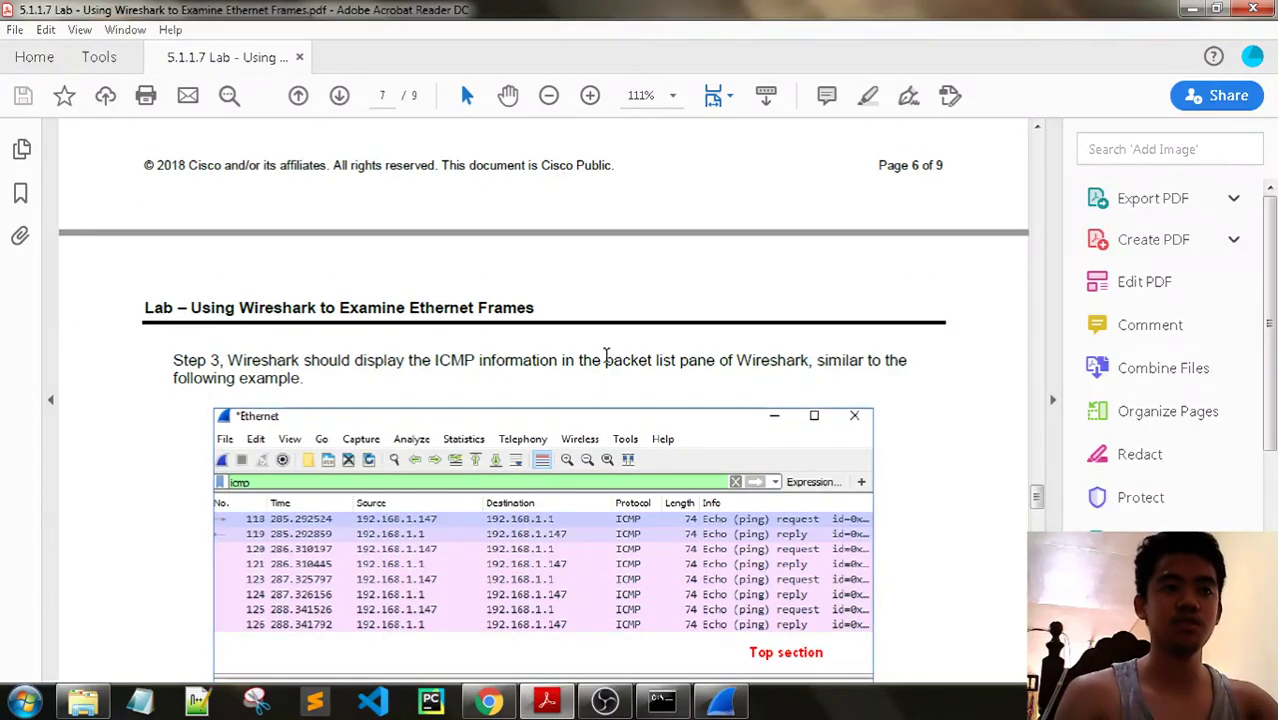
{"action": "scroll", "coordinate": [577, 357], "scroll_direction": "down", "scroll_amount": 10}
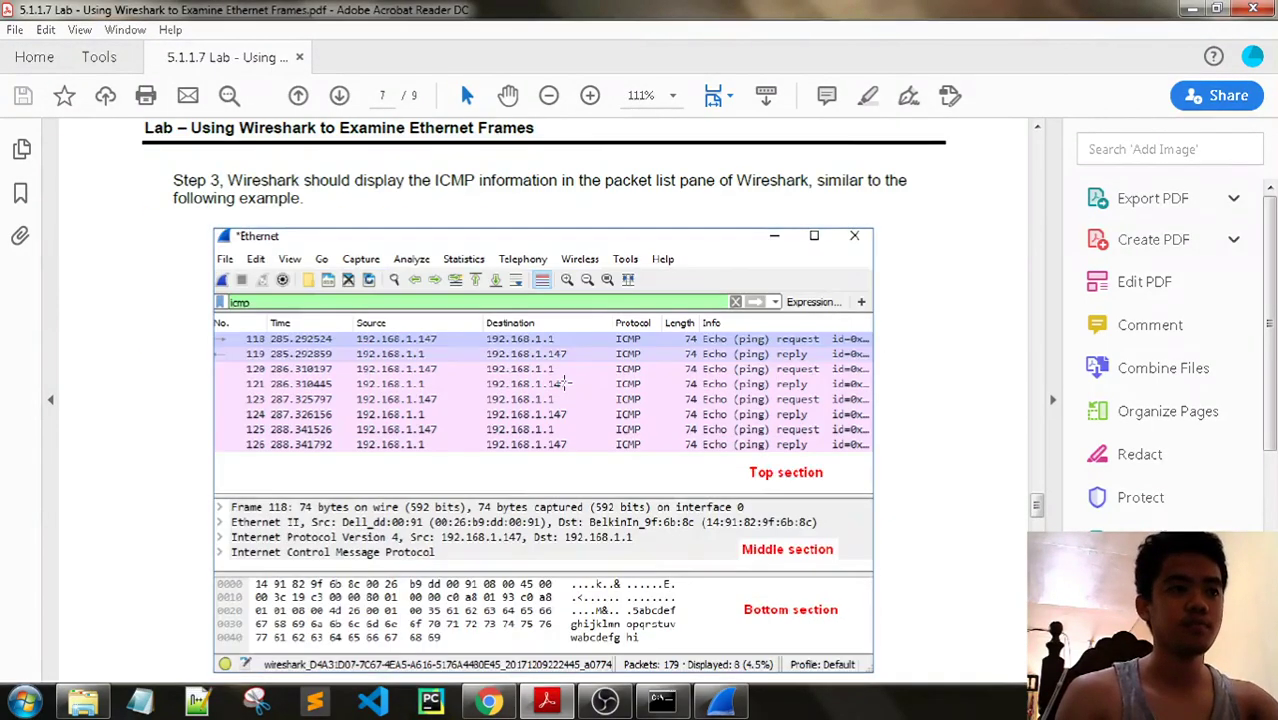
{"action": "scroll", "coordinate": [583, 362], "scroll_direction": "down", "scroll_amount": 2}
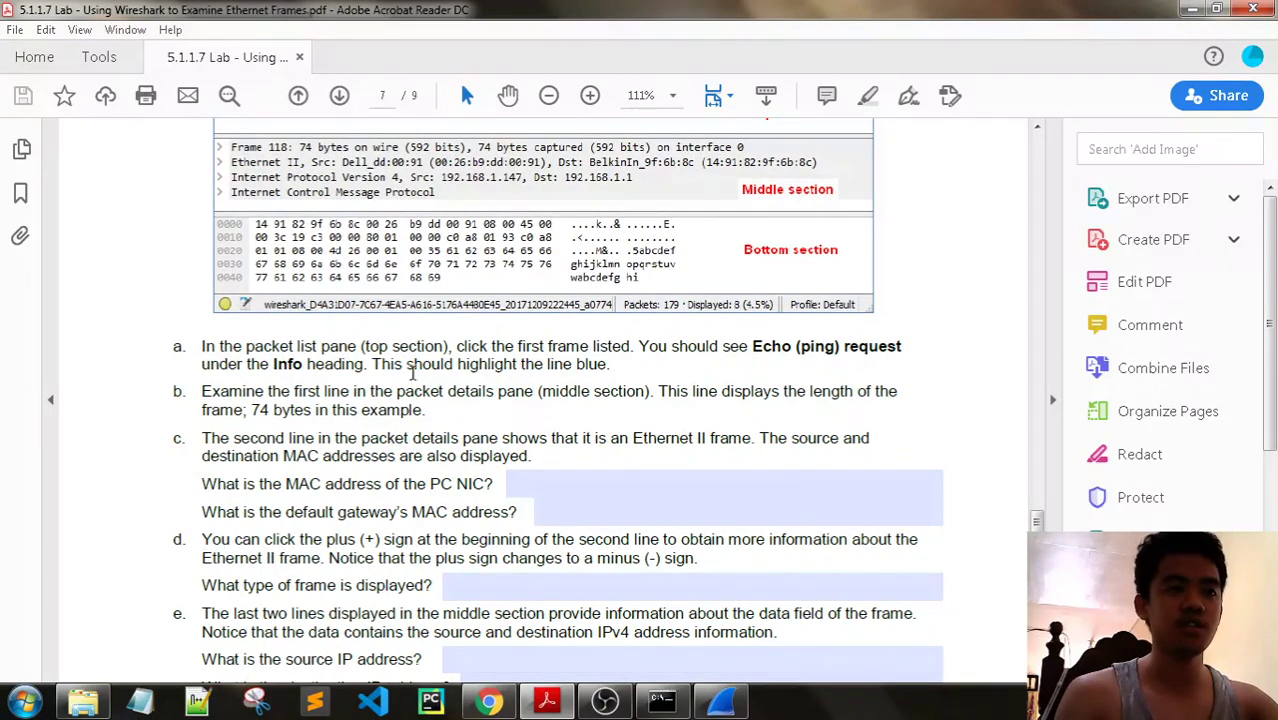
- Select the first Echo (ping) request frame in Wireshark's packet list
{"action": "left_click", "coordinate": [720, 701]}
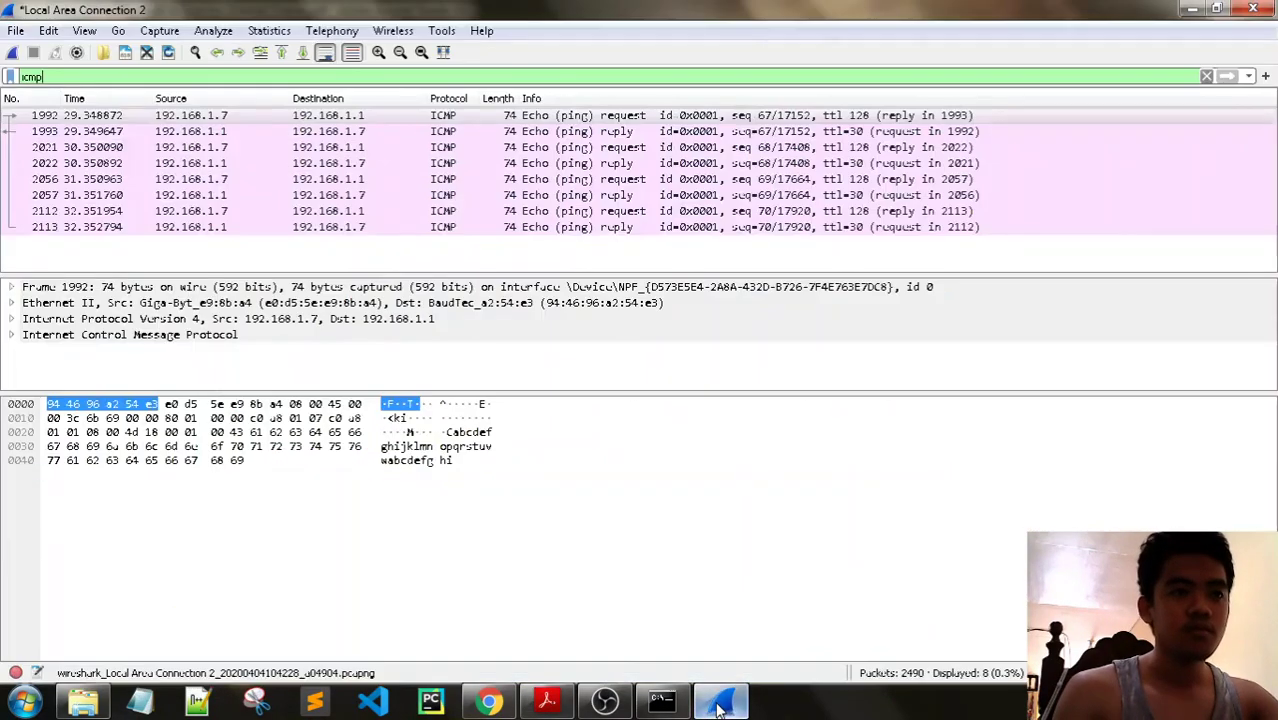
{"action": "left_click", "coordinate": [436, 118]}
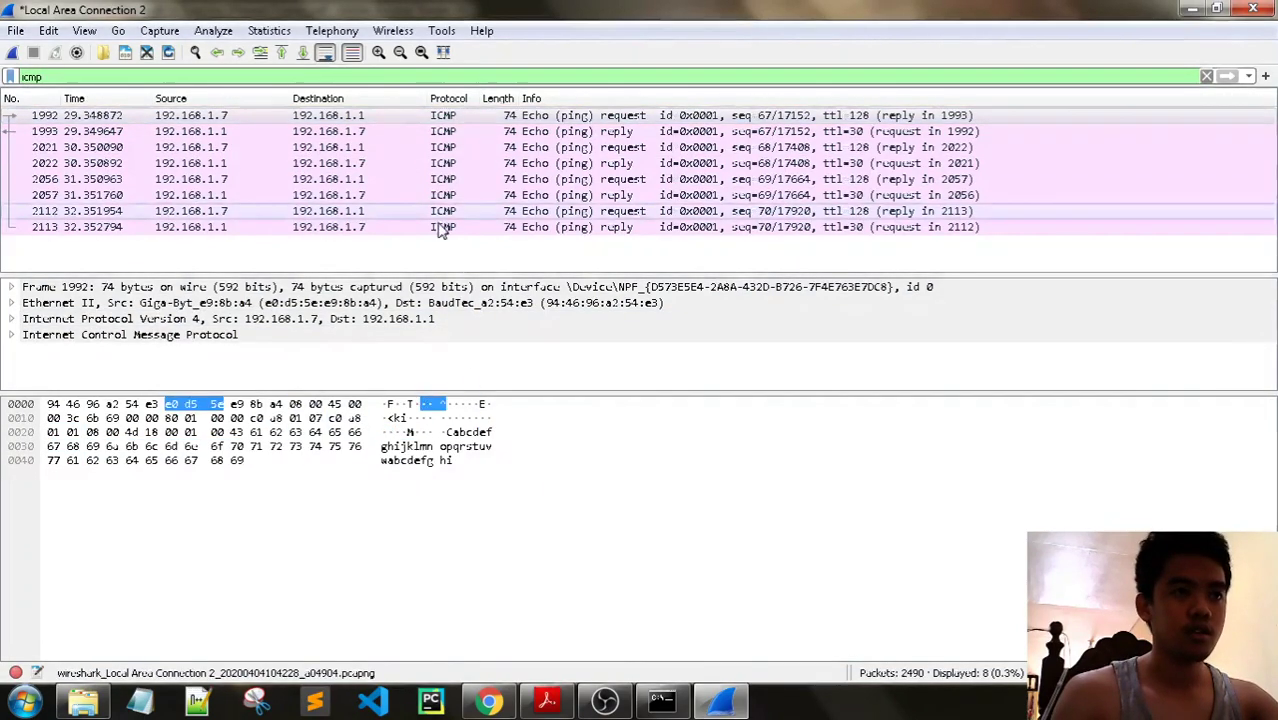
{"action": "left_click", "coordinate": [432, 131]}
{"action": "key", "text": "Up"}
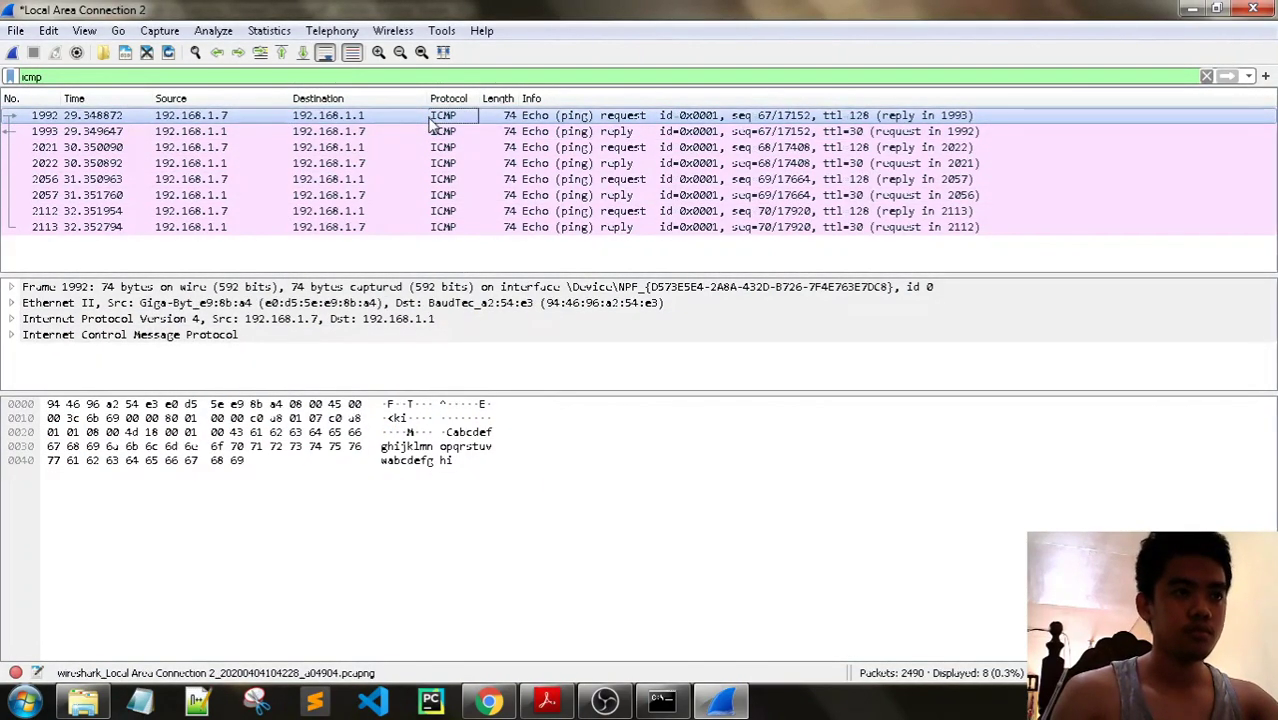
- Read Step 6 questions c to e in the lab PDF and examine the selected frame's packet details for the MAC and IP addresses
{"action": "left_click", "coordinate": [546, 702]}
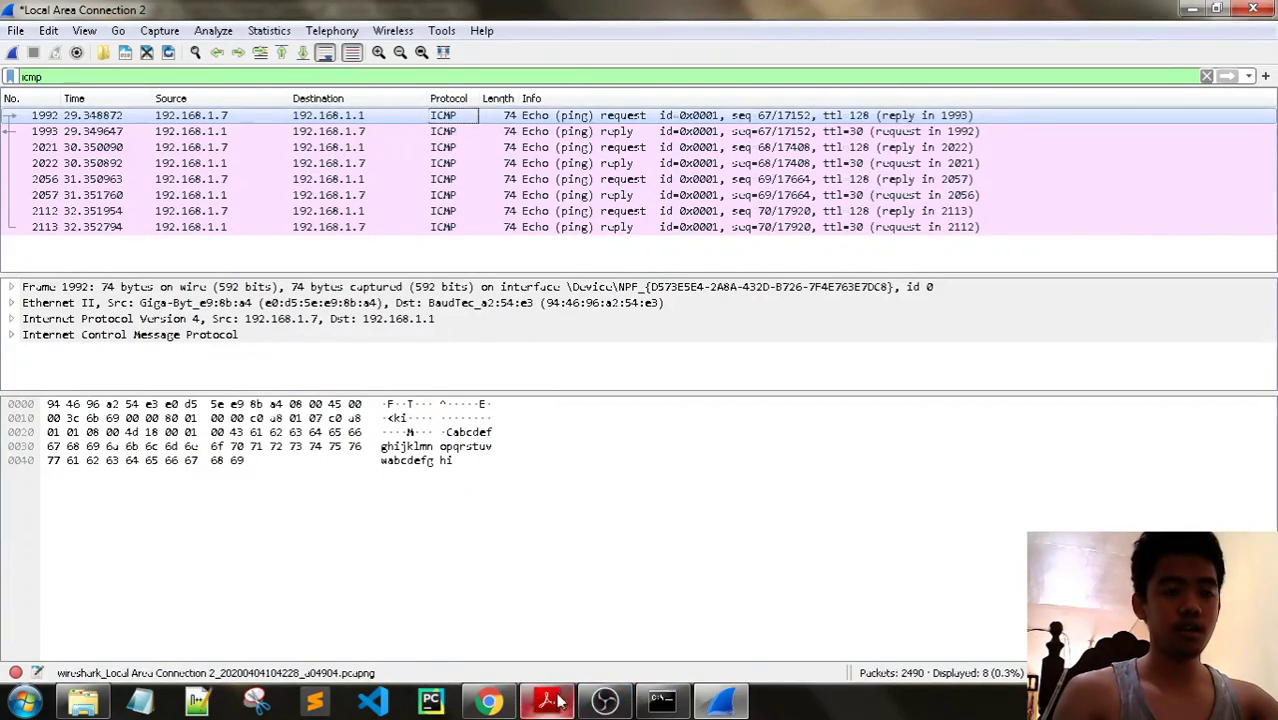
{"action": "scroll", "coordinate": [585, 423], "scroll_direction": "down", "scroll_amount": 3}
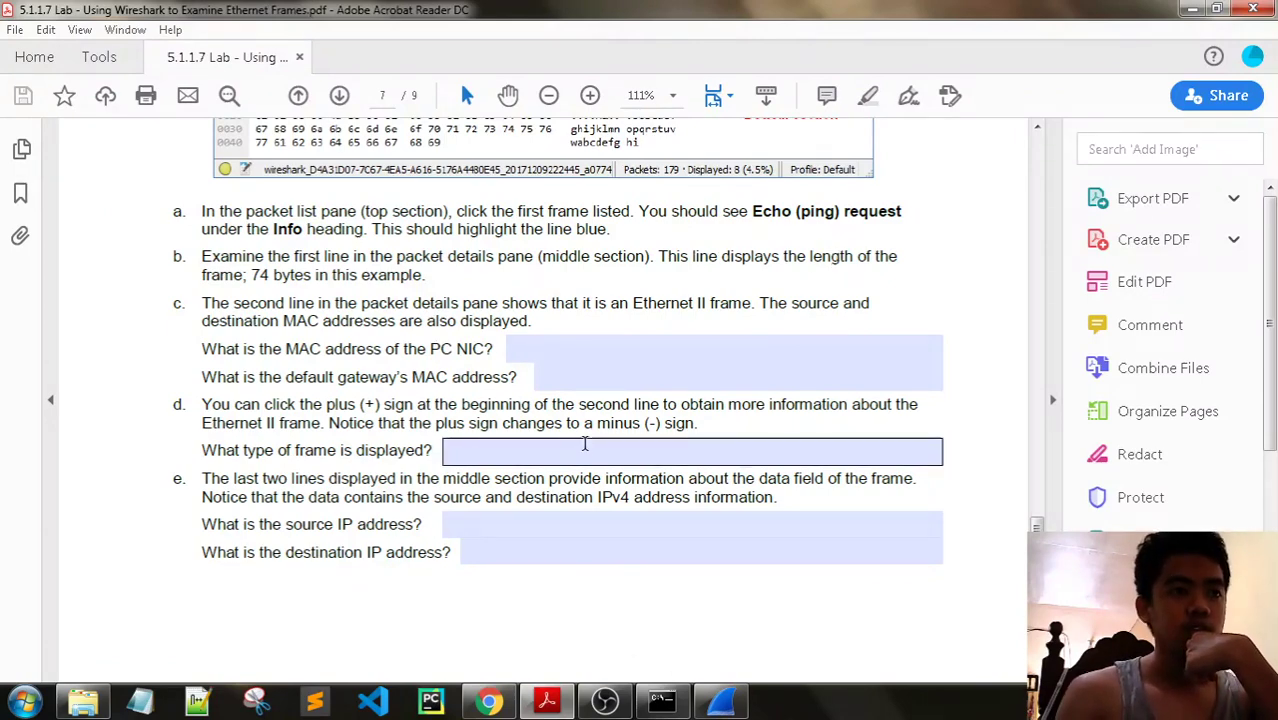
{"action": "left_click", "coordinate": [720, 700]}
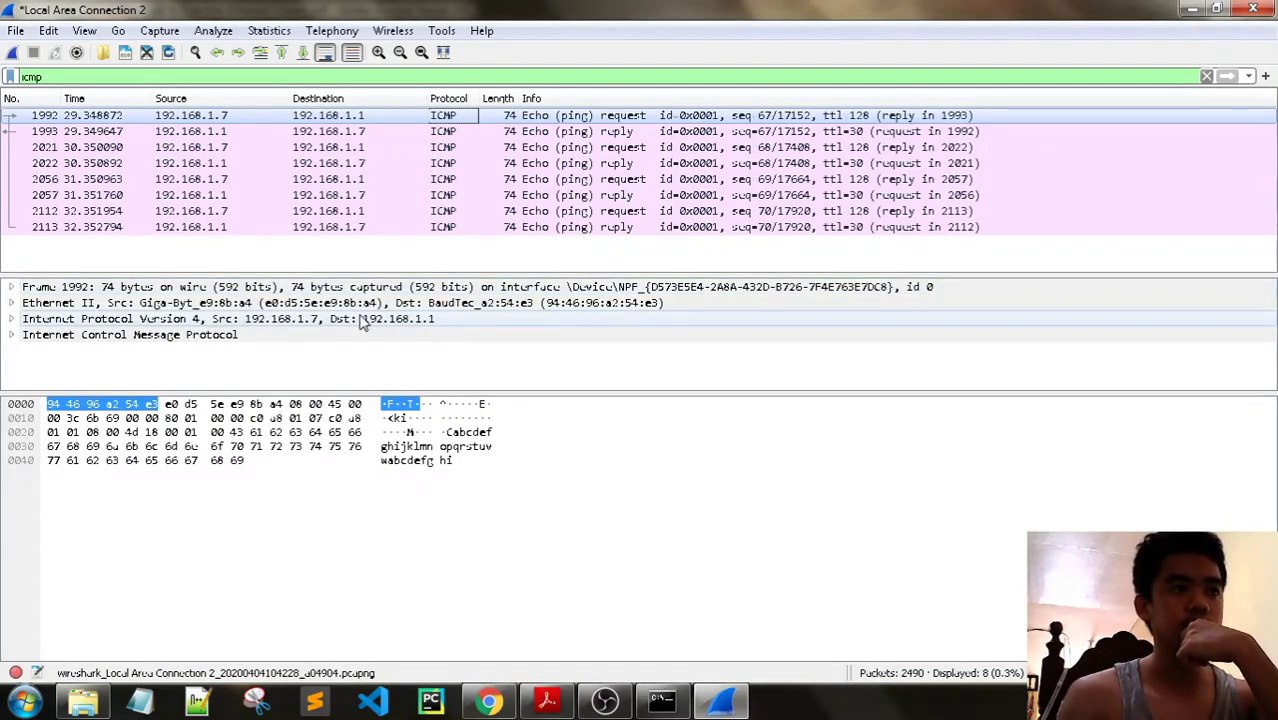
{"action": "left_click", "coordinate": [440, 447]}
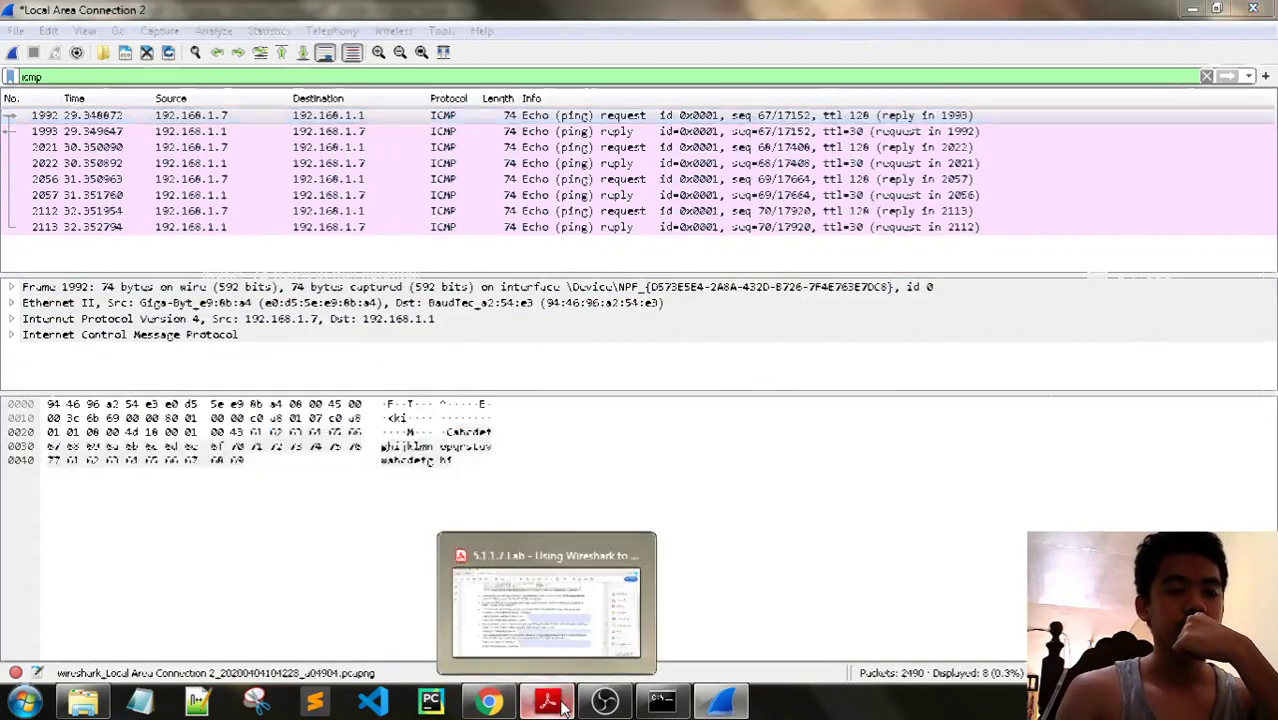
{"action": "left_click", "coordinate": [546, 702]}
{"action": "left_click", "coordinate": [509, 347]}
{"action": "left_click", "coordinate": [379, 342]}
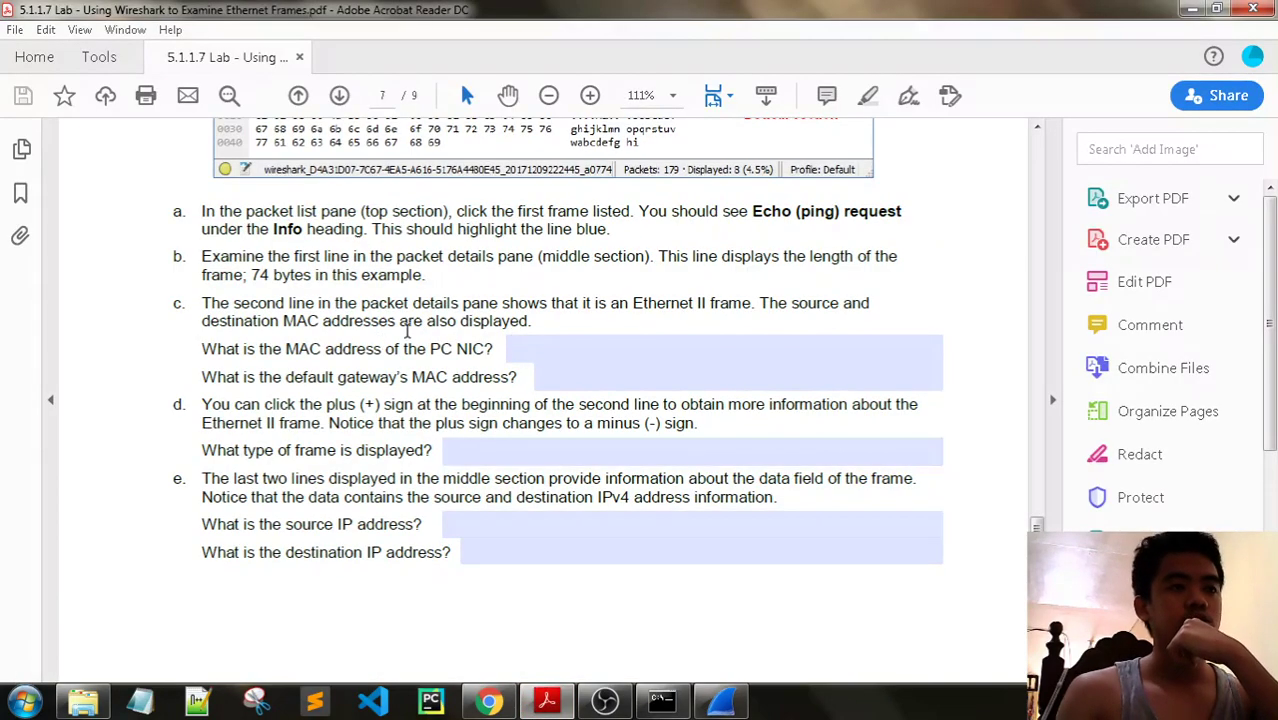
- Check Step 6 questions c and d in the lab PDF and expand the first Echo request's Ethernet II line in Wireshark
{"action": "left_click", "coordinate": [514, 356]}
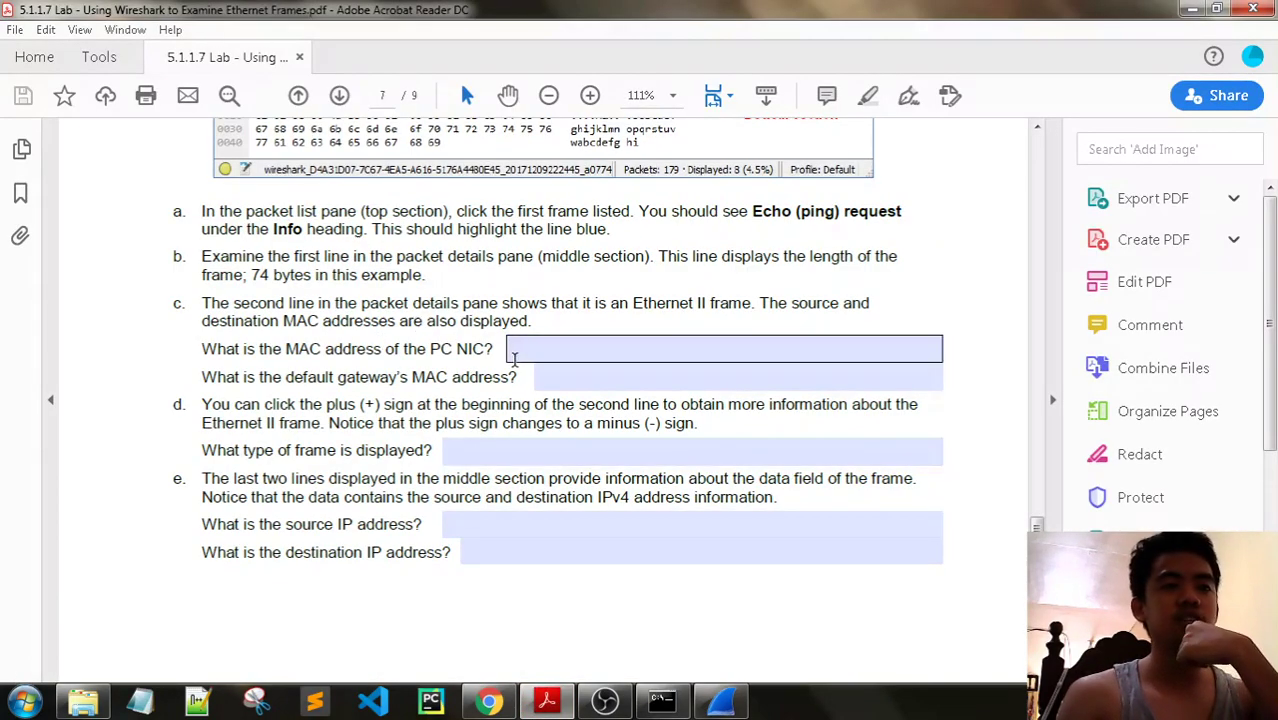
{"action": "scroll", "coordinate": [514, 358], "scroll_direction": "down", "scroll_amount": 1}
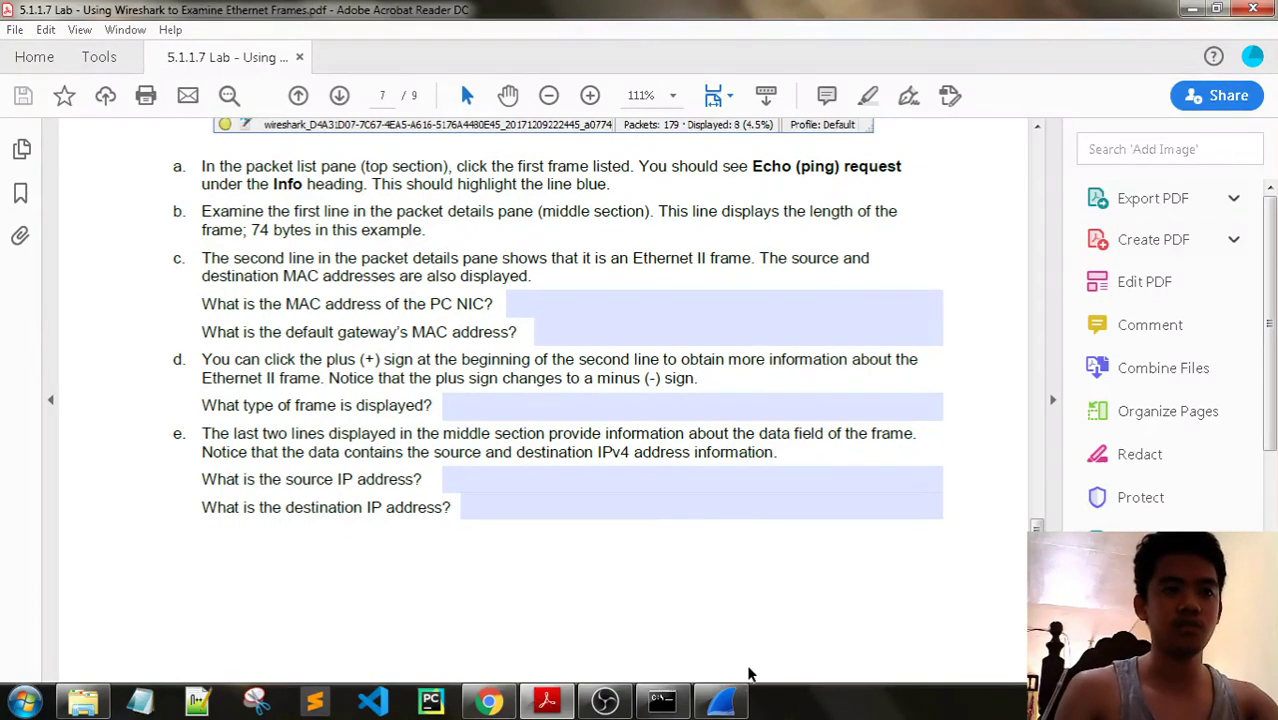
{"action": "left_click", "coordinate": [722, 700]}
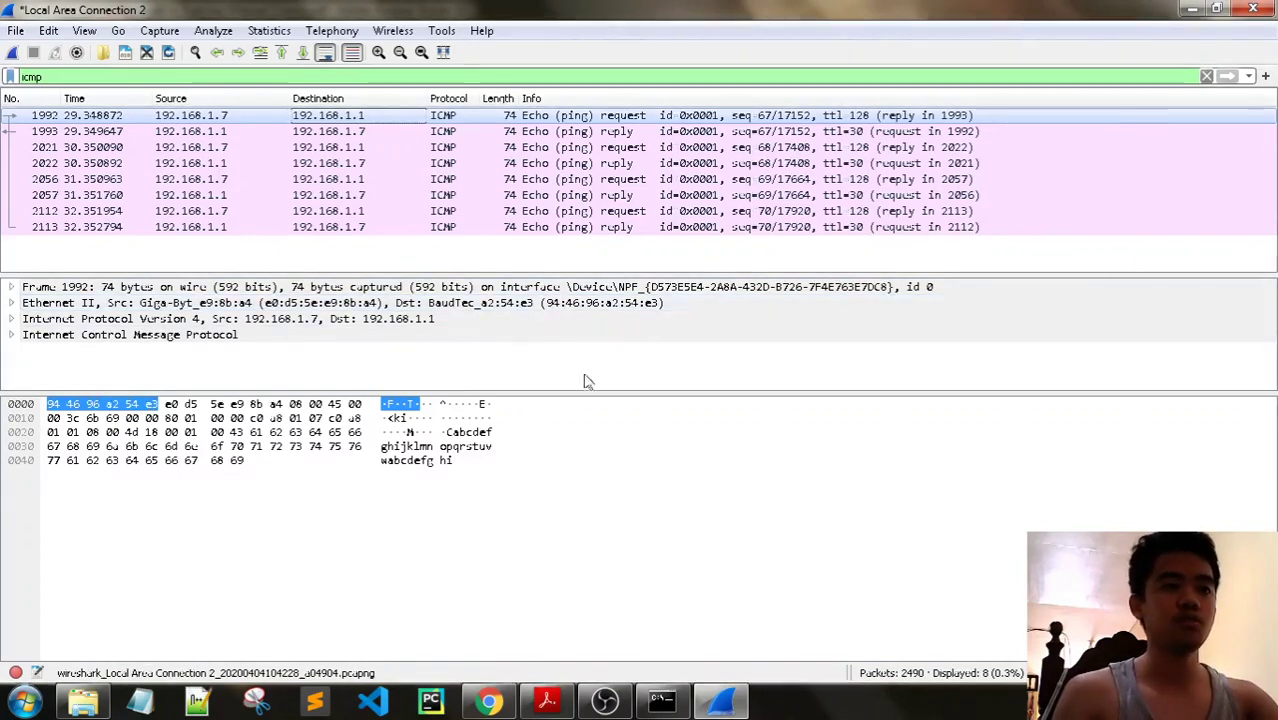
{"action": "left_click", "coordinate": [552, 694]}
{"action": "scroll", "coordinate": [560, 455], "scroll_direction": "down", "scroll_amount": 1}
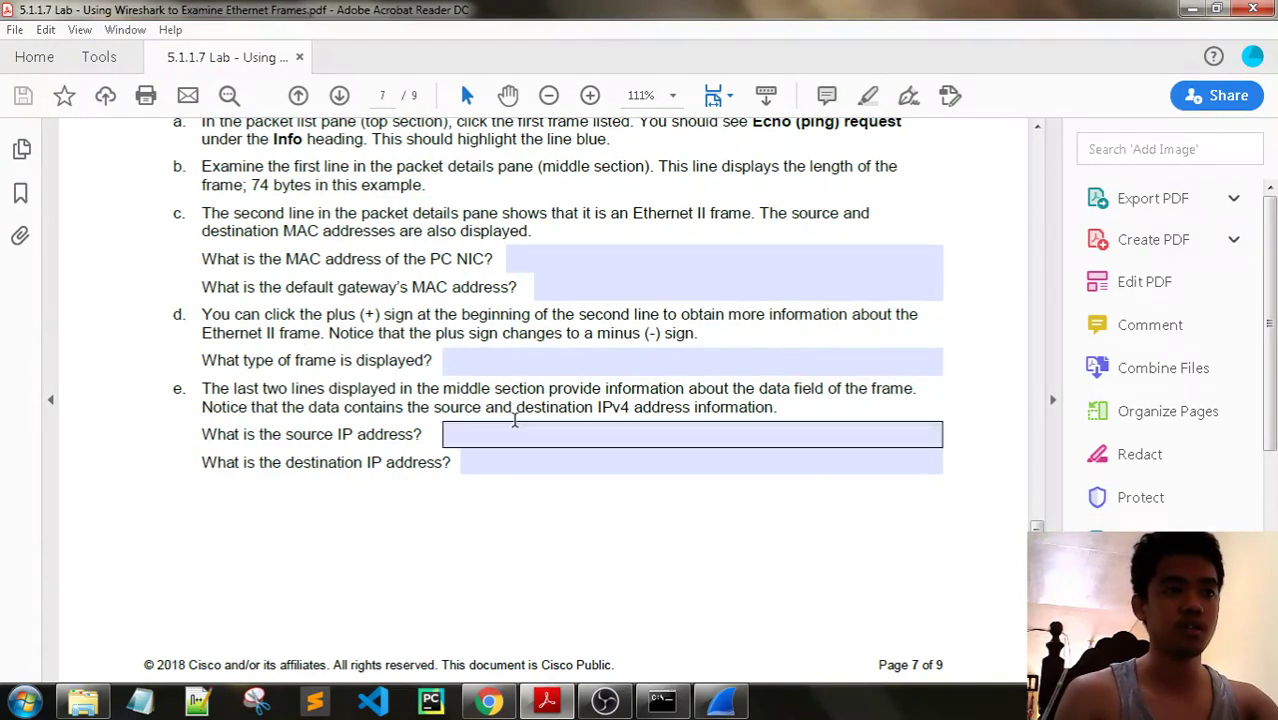
{"action": "left_click", "coordinate": [720, 706]}
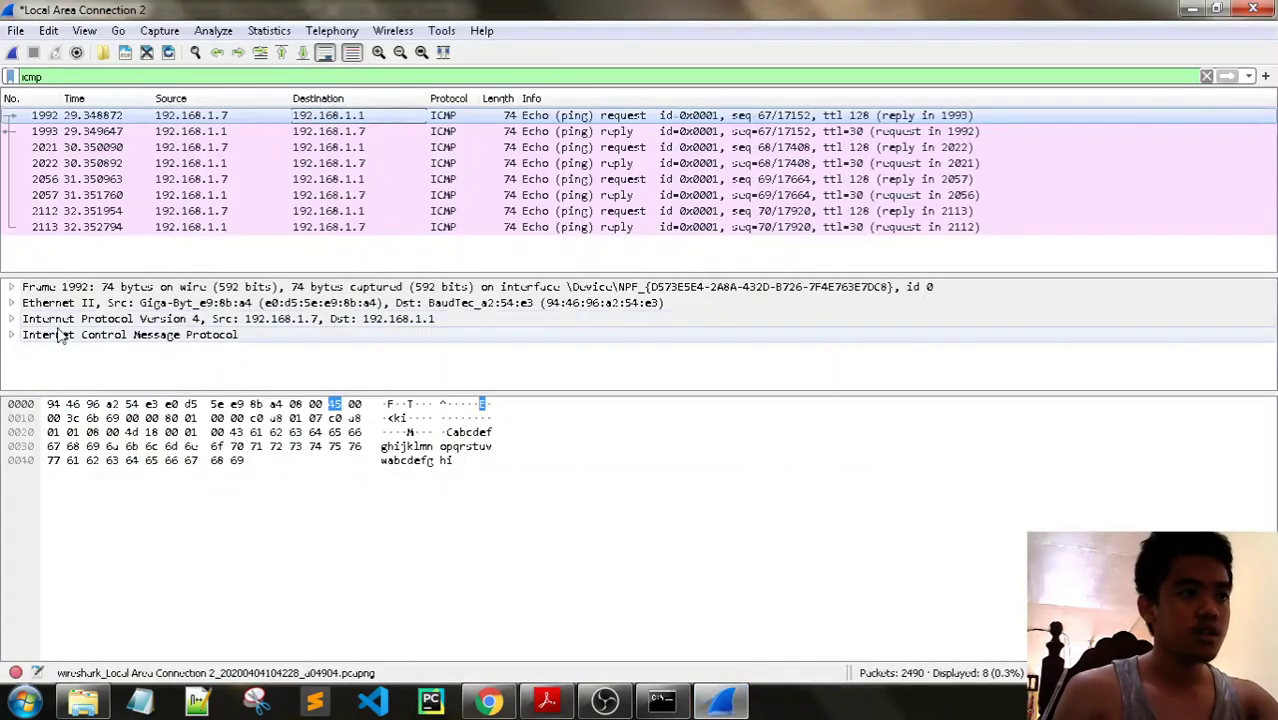
{"action": "left_click", "coordinate": [13, 305]}
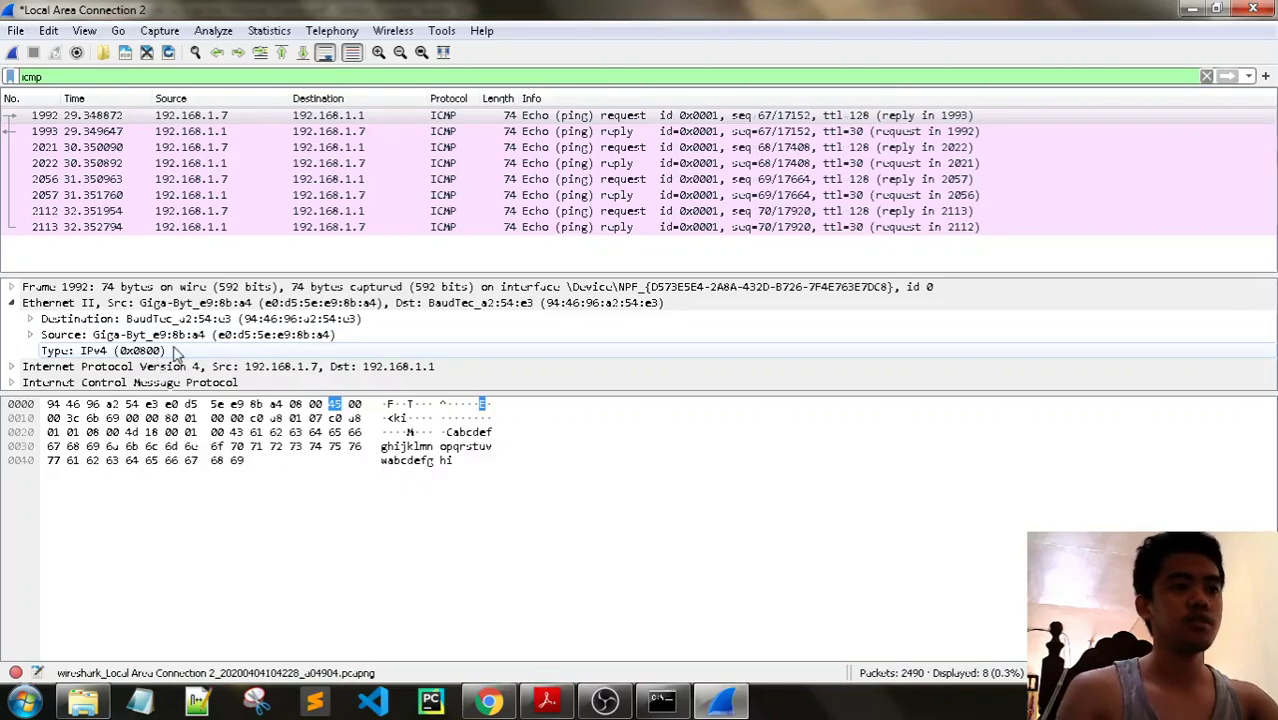
{"action": "left_click", "coordinate": [150, 366]}
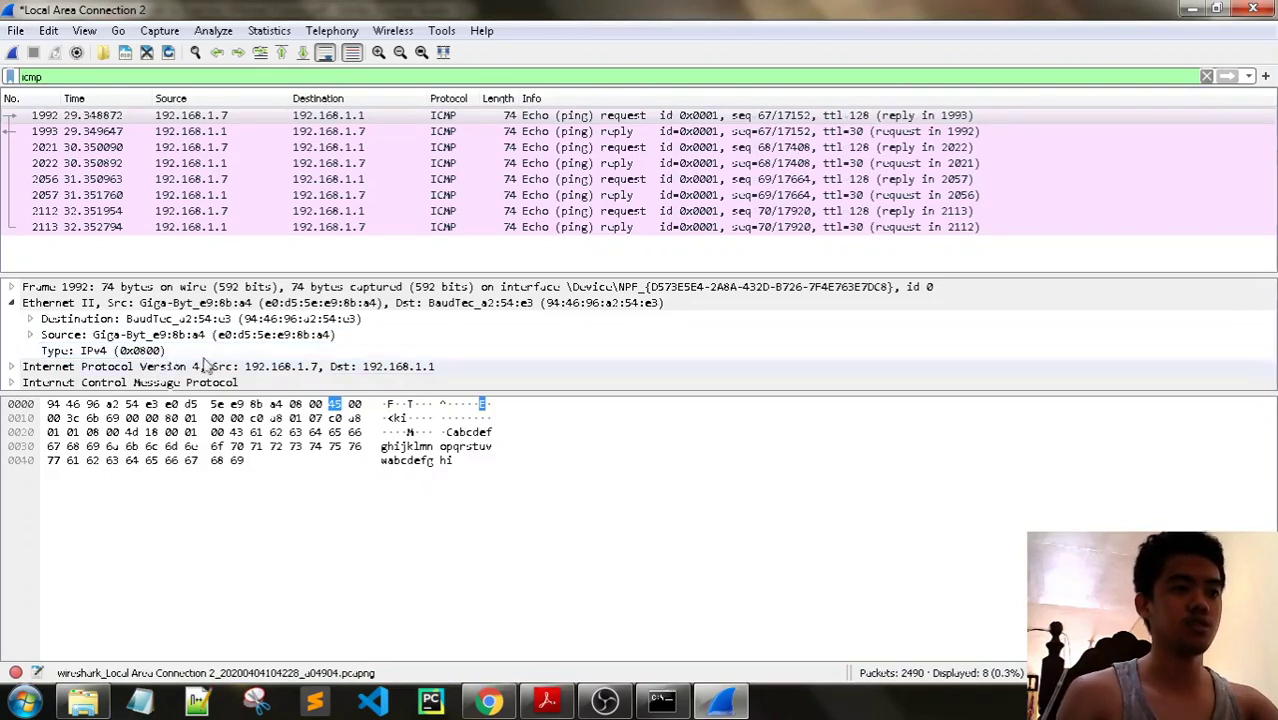
- Check question e in the lab PDF and expand the frame's Internet Protocol Version 4 line in Wireshark
{"action": "left_click", "coordinate": [547, 700]}
{"action": "left_click", "coordinate": [569, 461]}
{"action": "scroll", "coordinate": [569, 461], "scroll_direction": "down", "scroll_amount": 3}
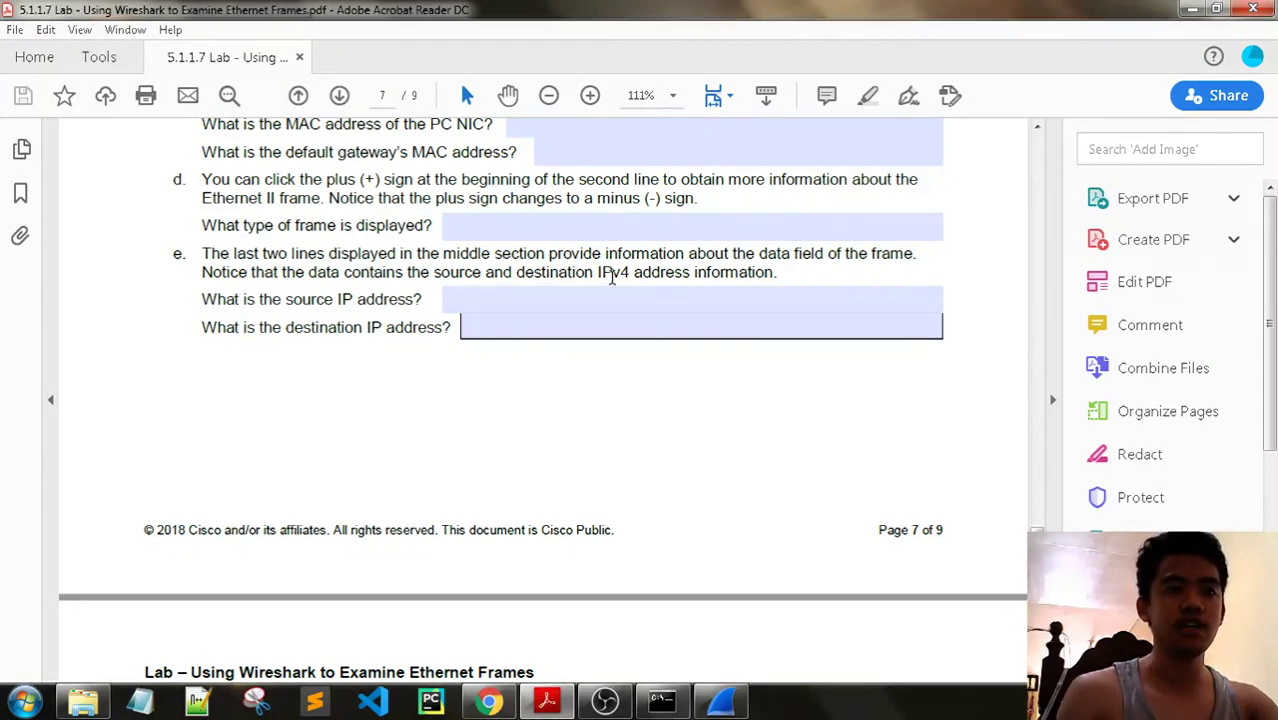
{"action": "left_click", "coordinate": [790, 350]}
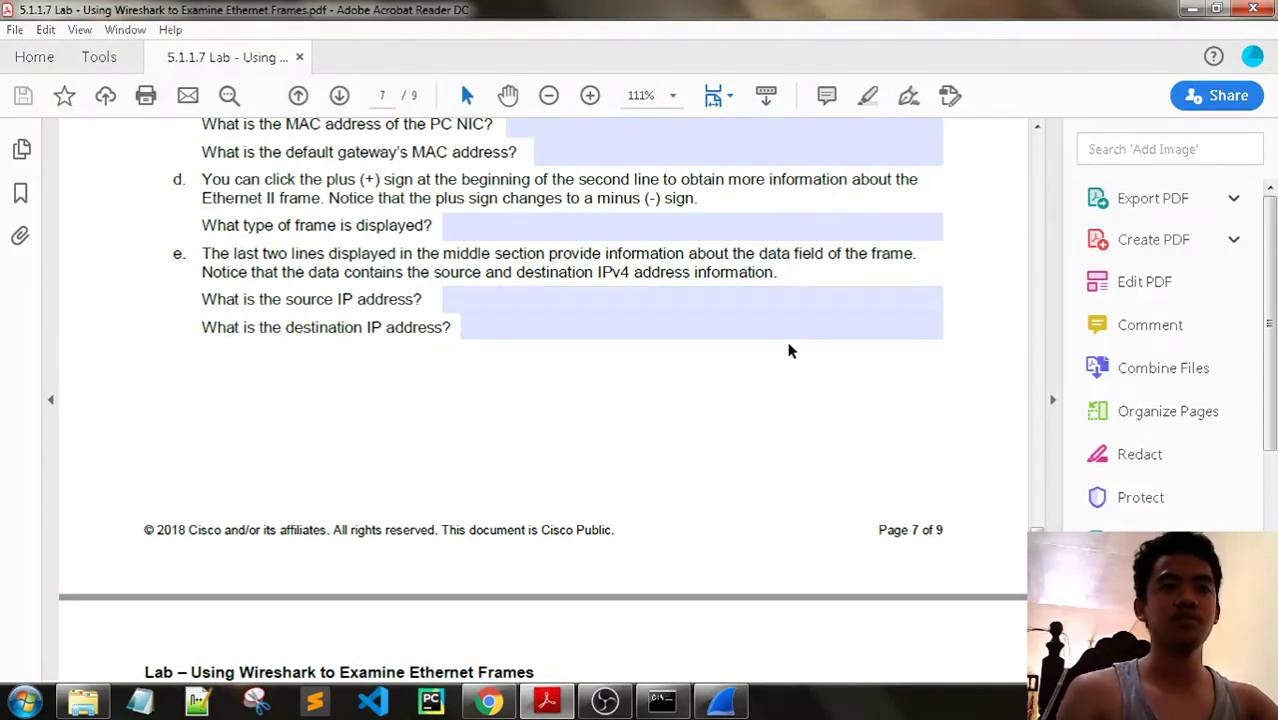
{"action": "left_click", "coordinate": [720, 700]}
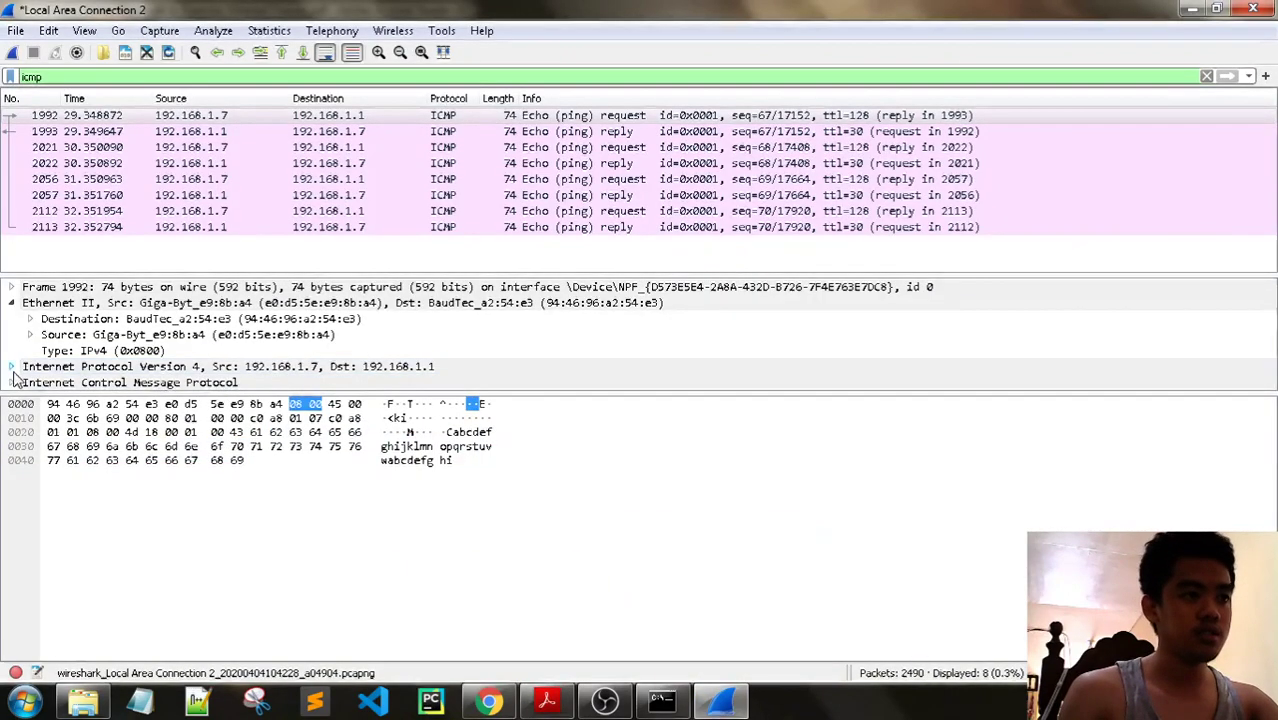
{"action": "left_click", "coordinate": [45, 367]}
{"action": "double_click", "coordinate": [45, 367]}
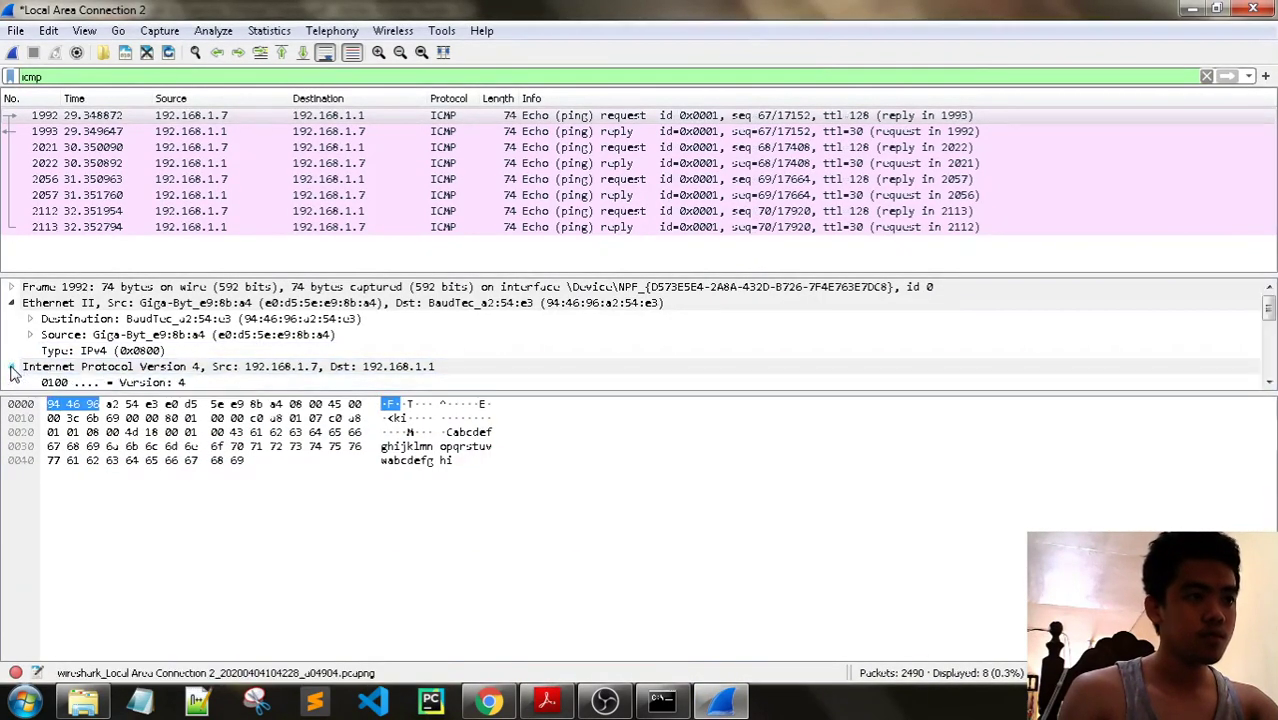
- Enlarge the packet details pane and examine the IPv4 fields down to the source and destination addresses
{"action": "scroll", "coordinate": [210, 350], "scroll_direction": "down", "scroll_amount": 2}
{"action": "scroll", "coordinate": [300, 352], "scroll_direction": "up", "scroll_amount": 1}
{"action": "scroll", "coordinate": [317, 351], "scroll_direction": "down", "scroll_amount": 1}
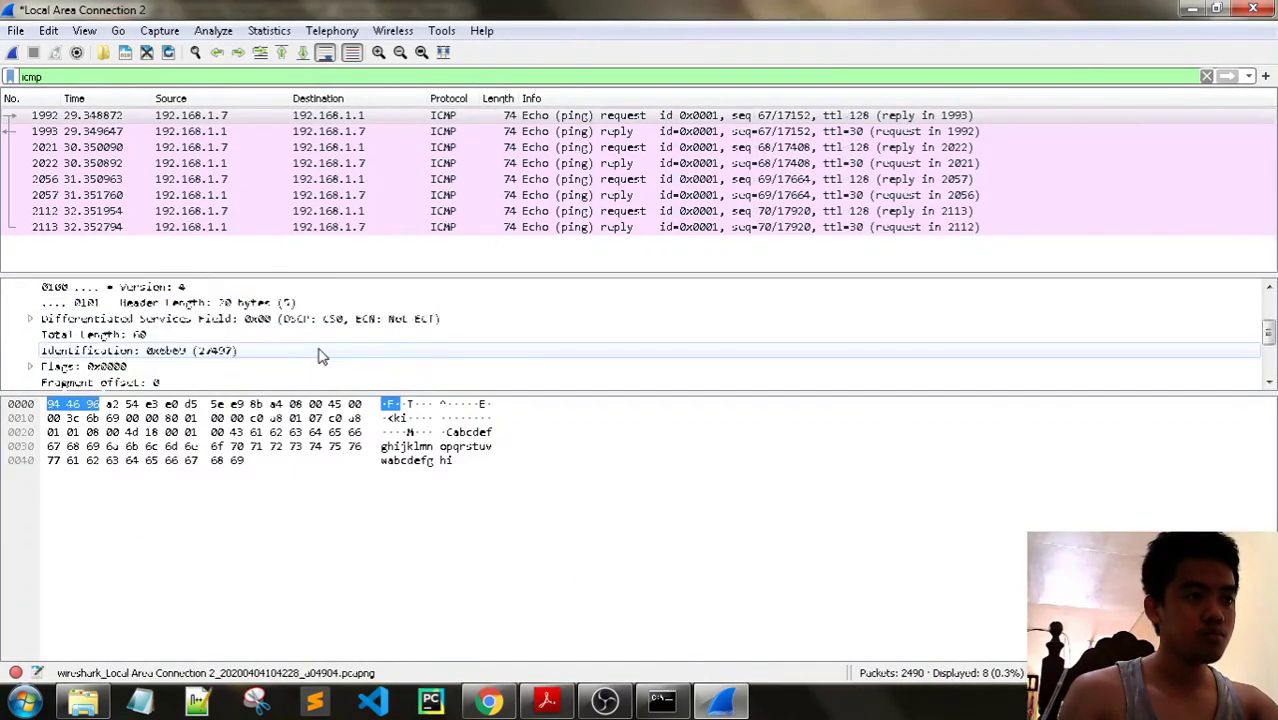
{"action": "scroll", "coordinate": [320, 355], "scroll_direction": "down", "scroll_amount": 1}
{"action": "scroll", "coordinate": [320, 355], "scroll_direction": "up", "scroll_amount": 1}
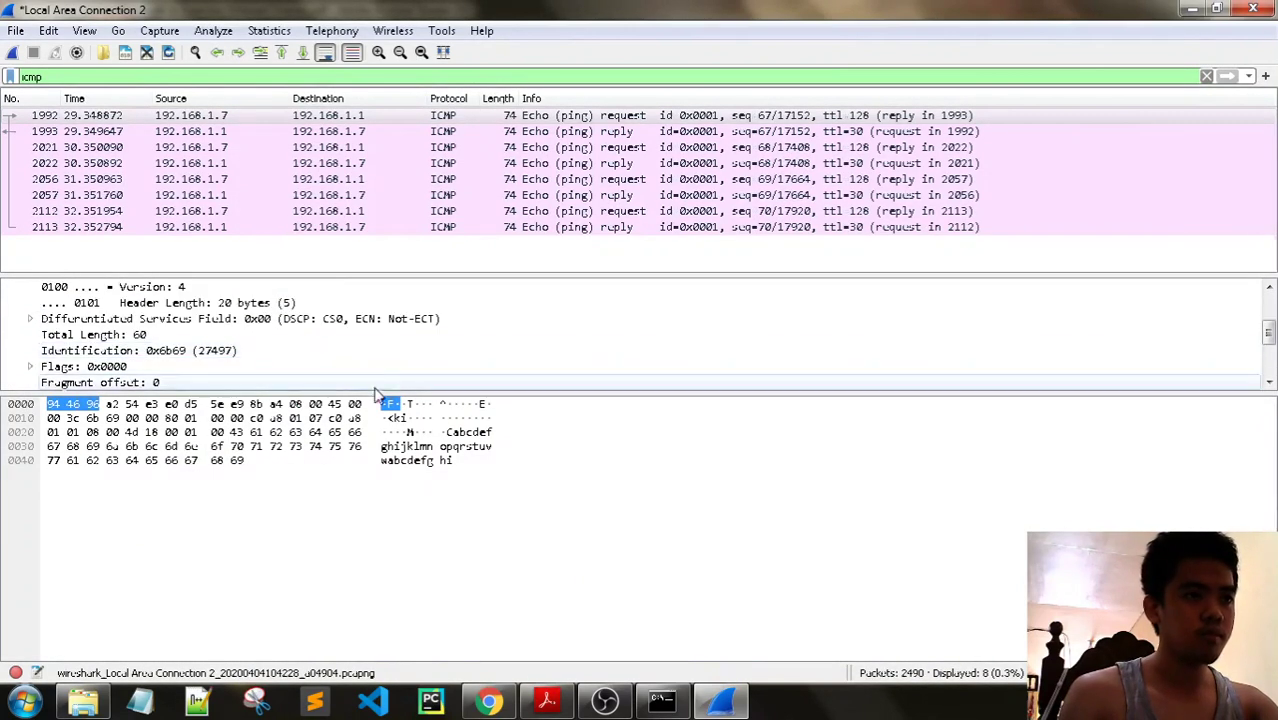
{"action": "left_click_drag", "start_coordinate": [383, 388], "coordinate": [372, 524]}
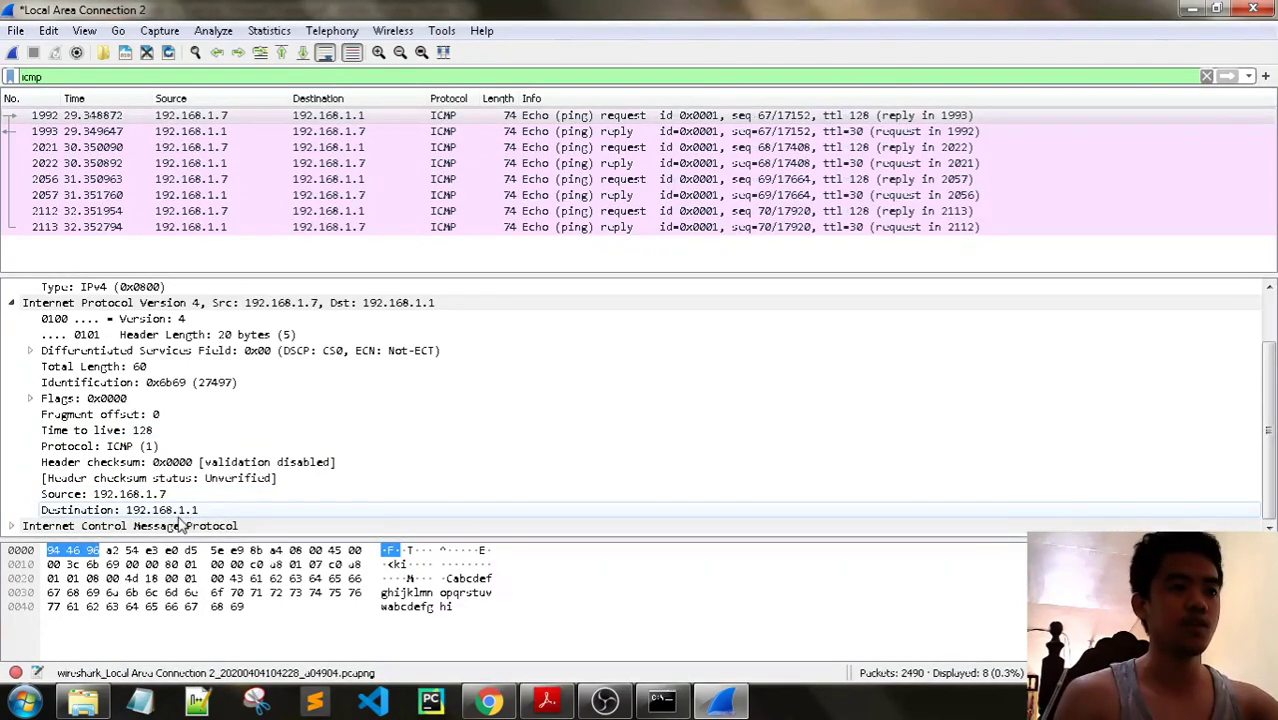
{"action": "scroll", "coordinate": [296, 488], "scroll_direction": "up", "scroll_amount": 2}
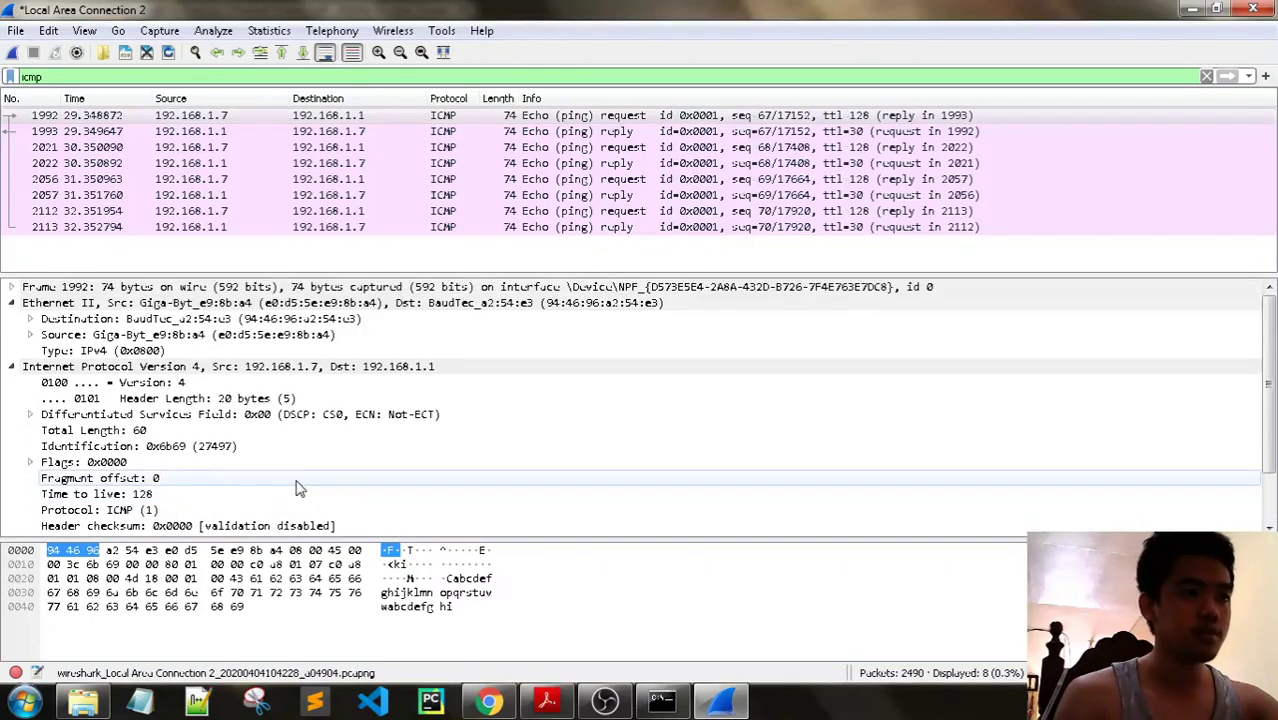
{"action": "scroll", "coordinate": [296, 488], "scroll_direction": "down", "scroll_amount": 2}
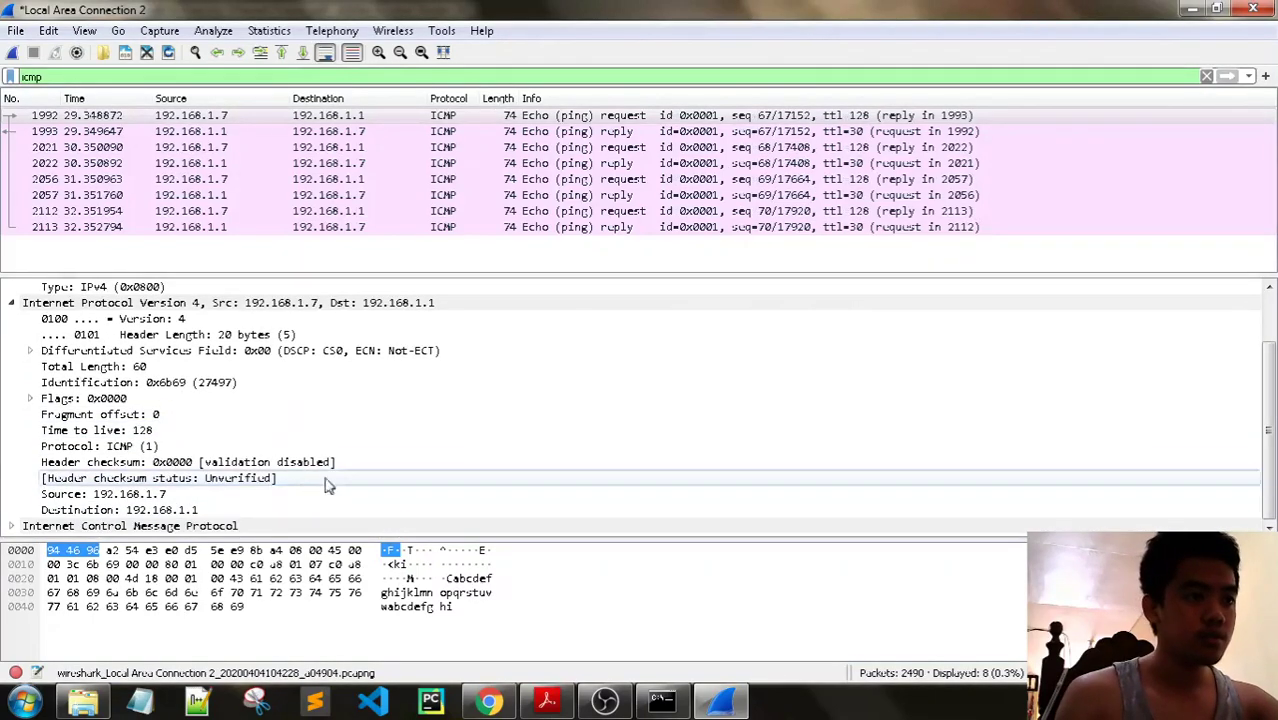
- Return to the lab PDF and read question f on highlighting the Internet Control Message Protocol part of the frame
{"action": "left_click", "coordinate": [572, 704]}
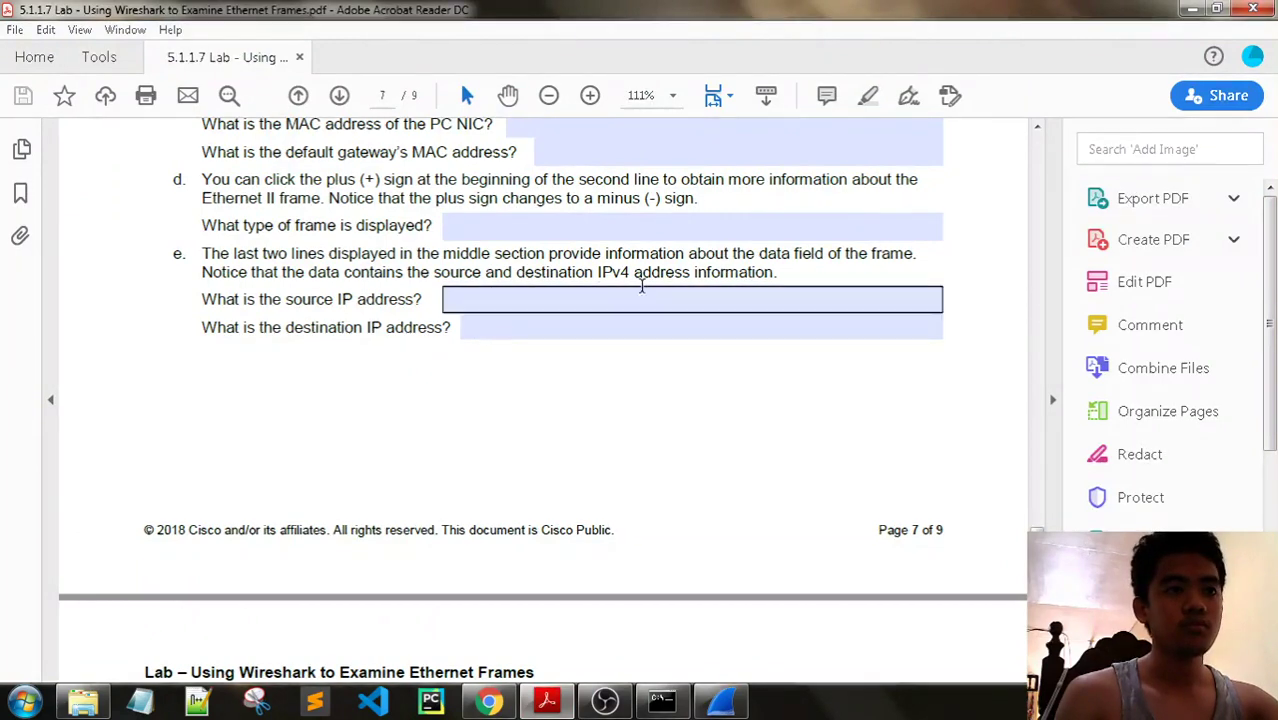
{"action": "left_click", "coordinate": [502, 294]}
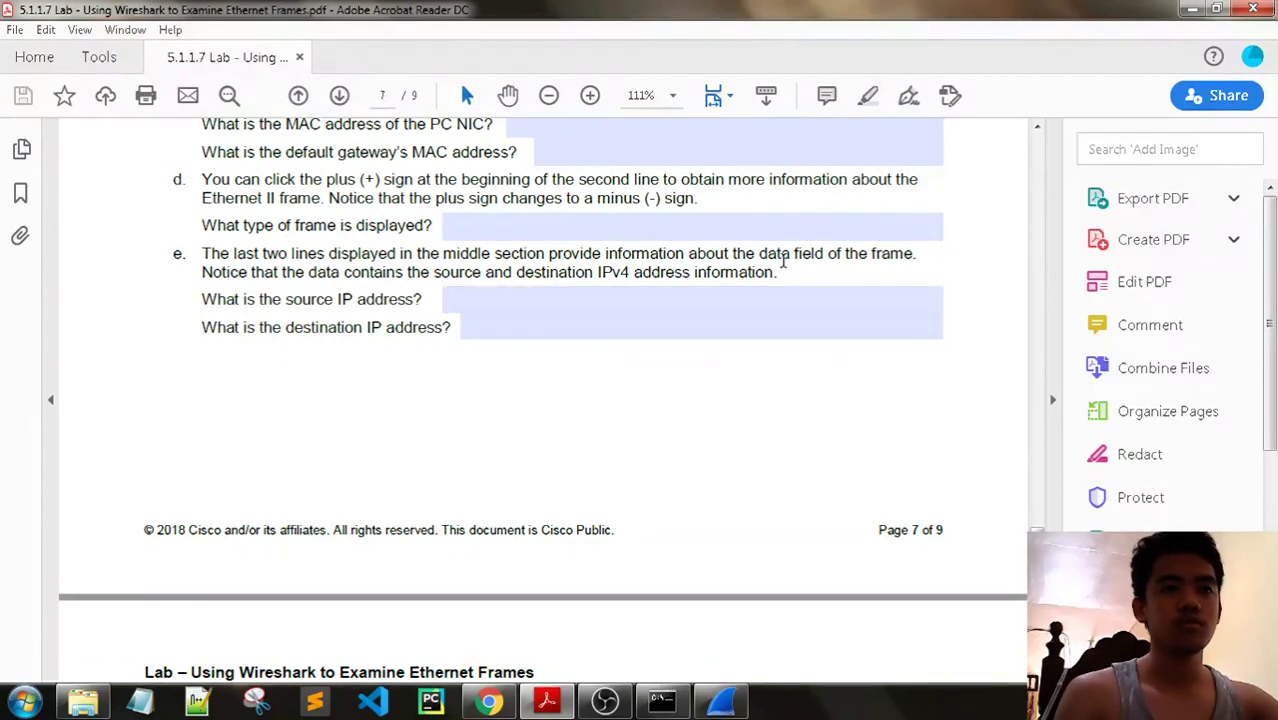
{"action": "scroll", "coordinate": [571, 328], "scroll_direction": "down", "scroll_amount": 1}
{"action": "scroll", "coordinate": [571, 328], "scroll_direction": "down", "scroll_amount": 7}
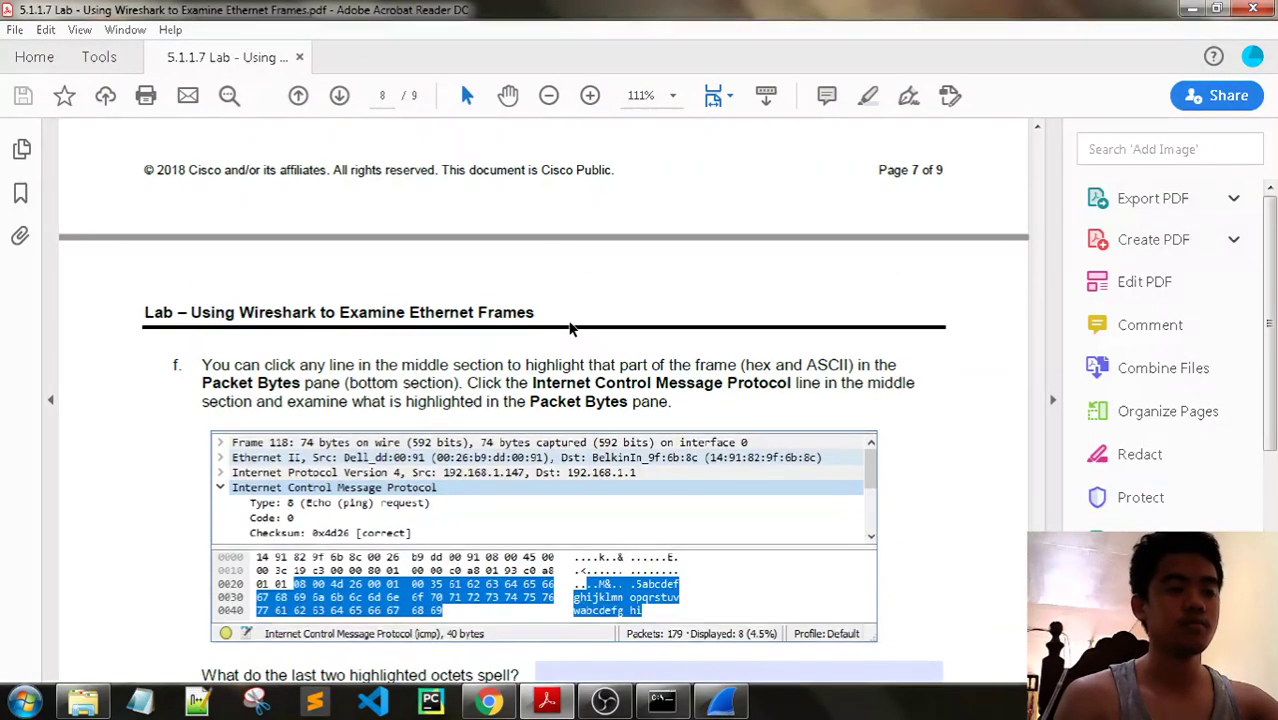
{"action": "scroll", "coordinate": [571, 328], "scroll_direction": "down", "scroll_amount": 3}
{"action": "scroll", "coordinate": [571, 328], "scroll_direction": "up", "scroll_amount": 6}
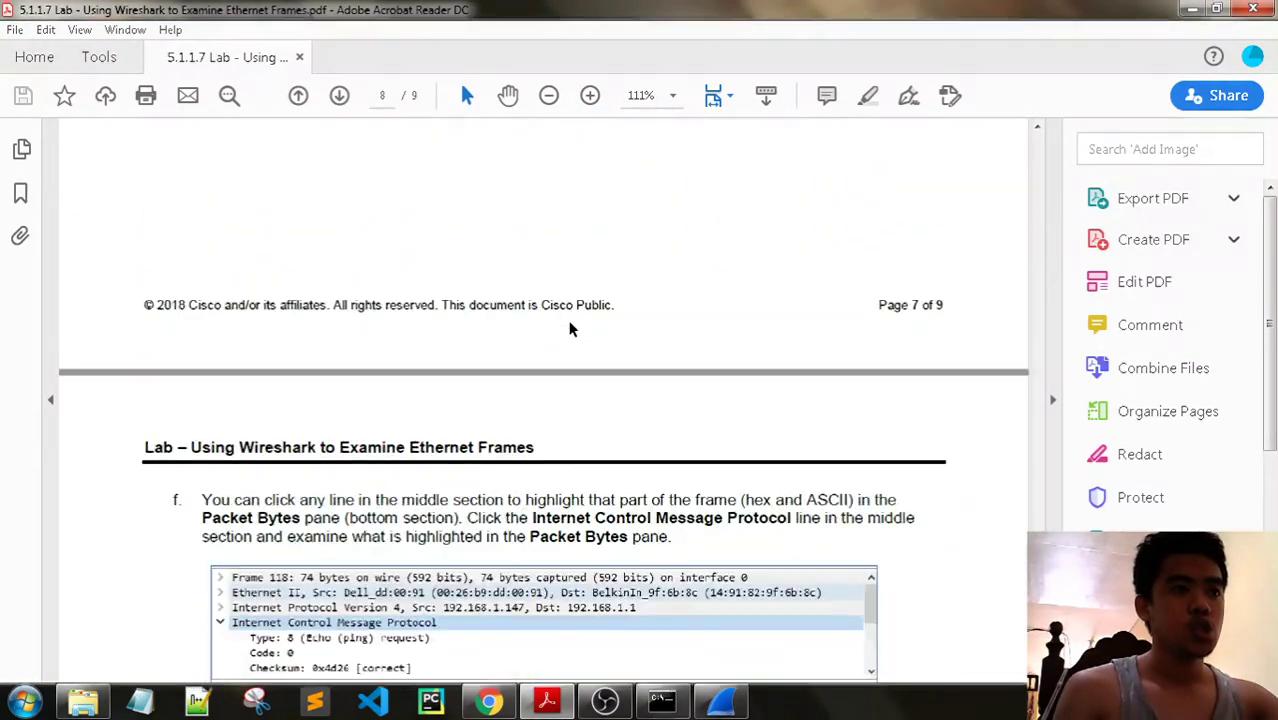
{"action": "scroll", "coordinate": [568, 320], "scroll_direction": "down", "scroll_amount": 2}
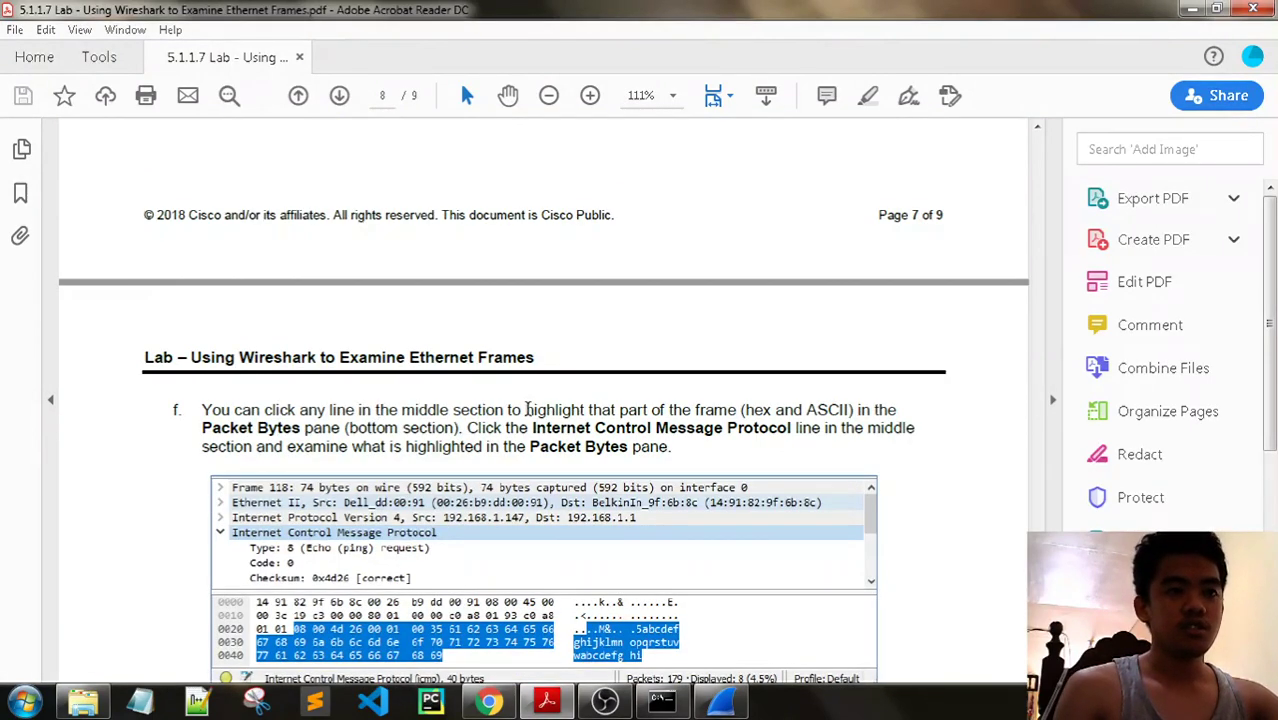
{"action": "scroll", "coordinate": [600, 404], "scroll_direction": "down", "scroll_amount": 1}
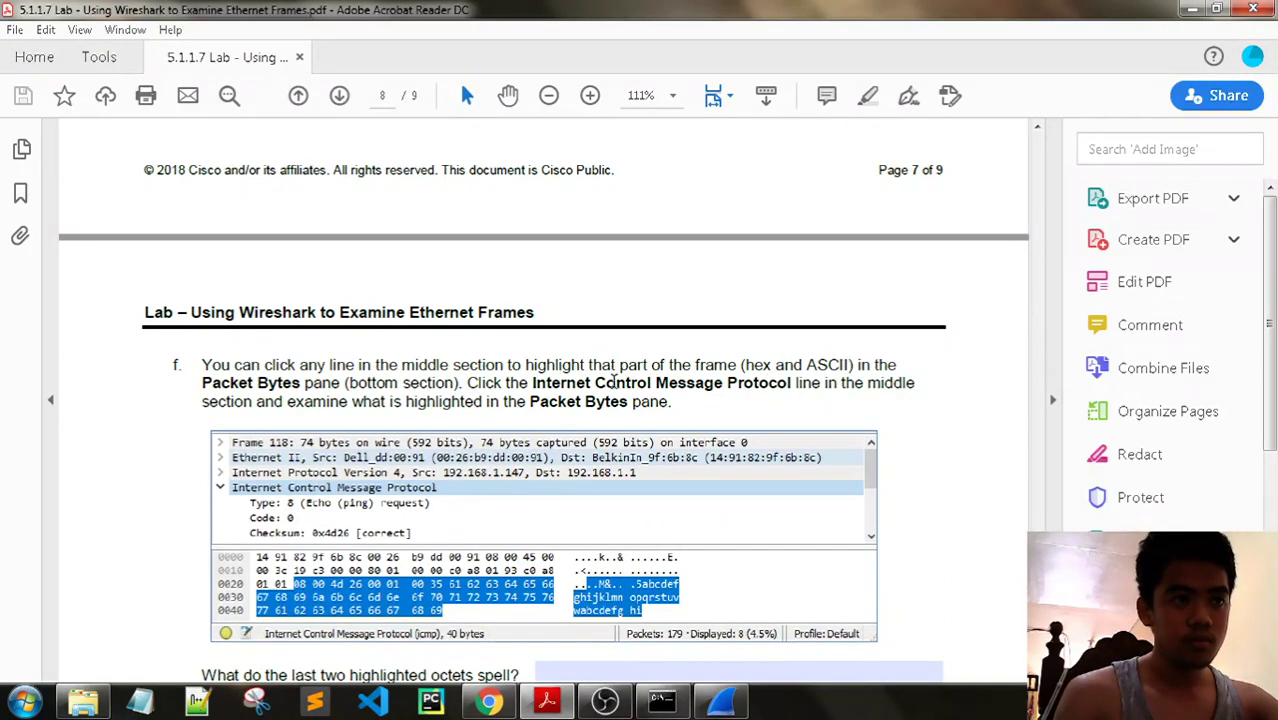
{"action": "scroll", "coordinate": [560, 385], "scroll_direction": "down", "scroll_amount": 1}
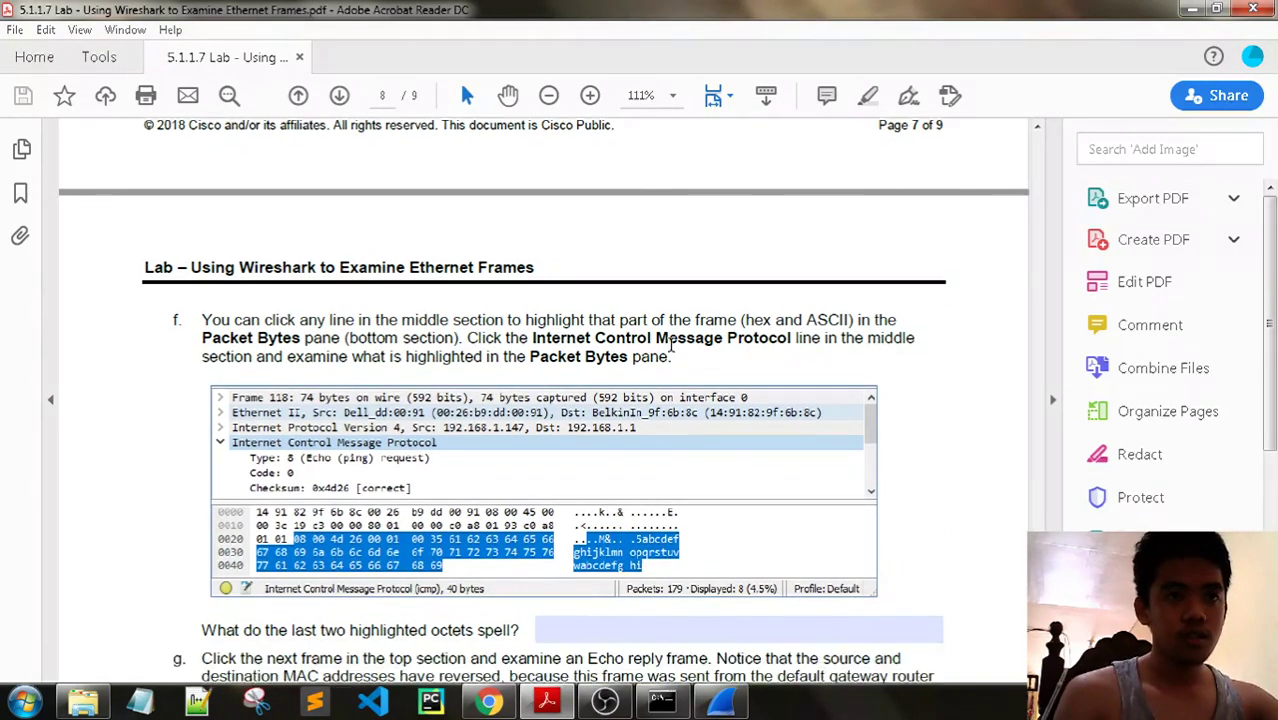
{"action": "scroll", "coordinate": [465, 357], "scroll_direction": "down", "scroll_amount": 3}
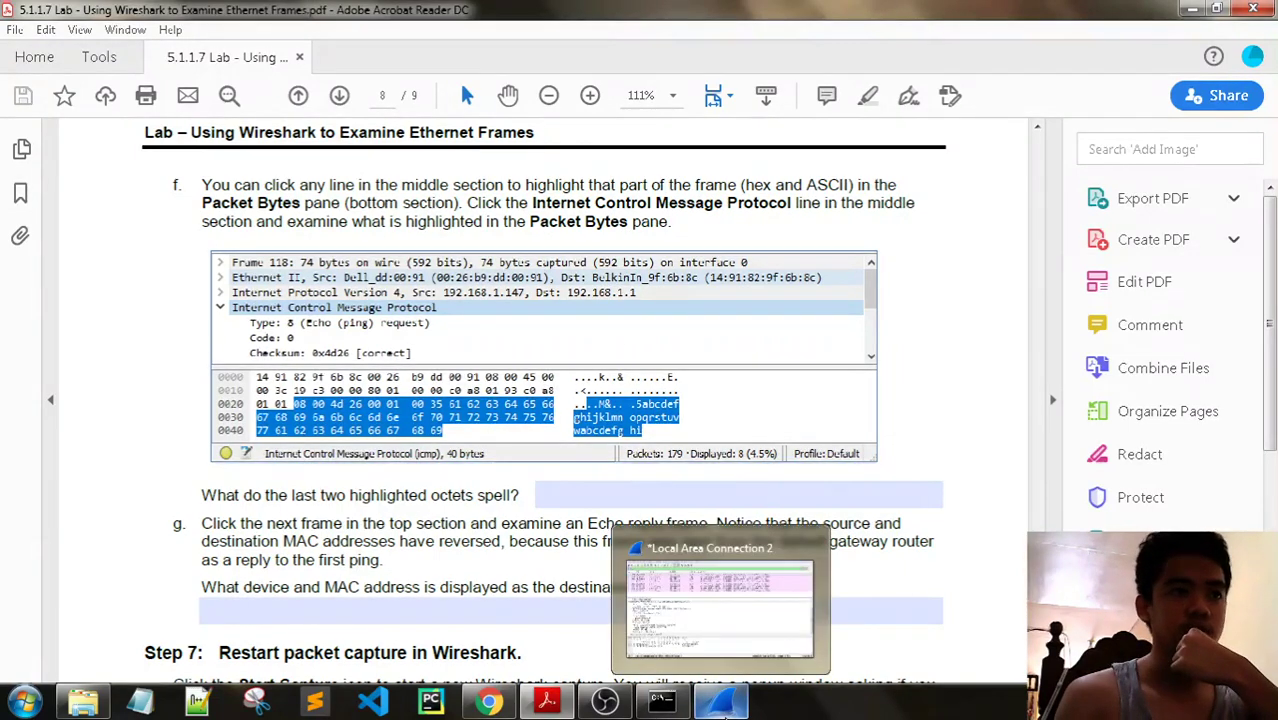
- Select the Internet Control Message Protocol line in Wireshark and compare its highlighted packet bytes with those of the IPv4 header fields
{"action": "left_click", "coordinate": [722, 706]}
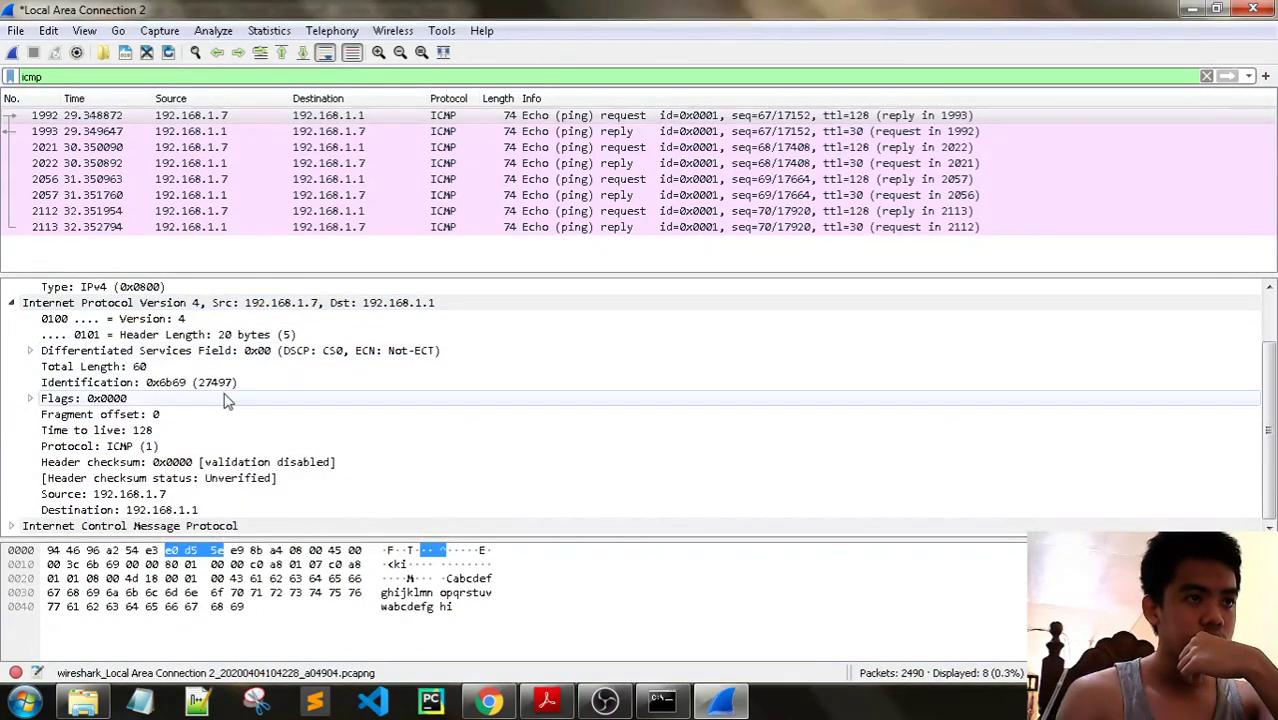
{"action": "left_click", "coordinate": [155, 528]}
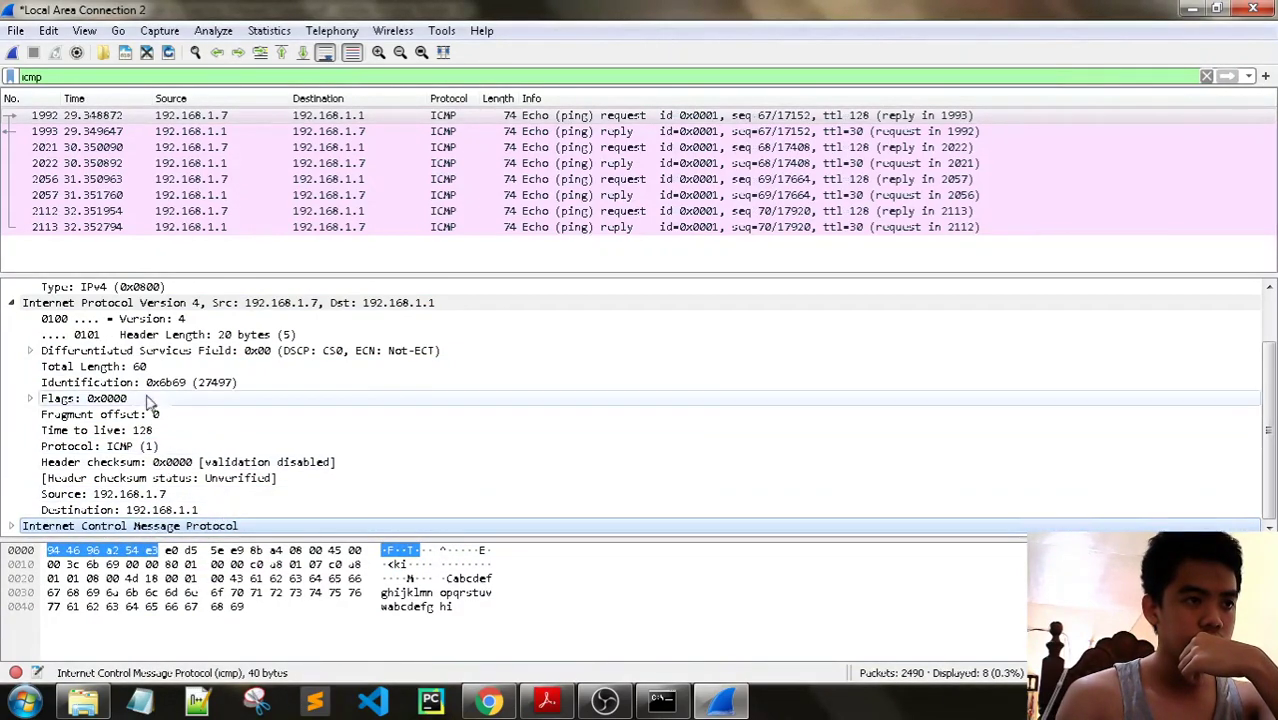
{"action": "left_click", "coordinate": [103, 352]}
{"action": "left_click", "coordinate": [106, 367]}
{"action": "left_click", "coordinate": [103, 399]}
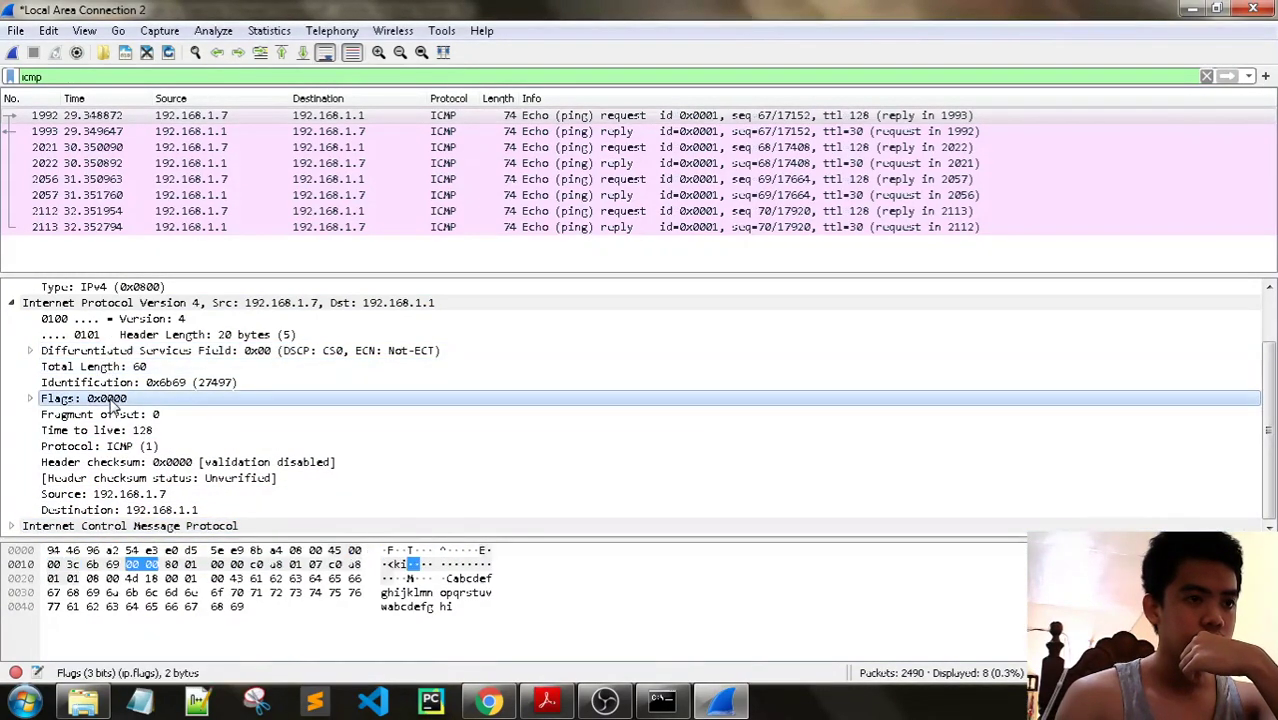
{"action": "left_click", "coordinate": [110, 431]}
{"action": "left_click", "coordinate": [118, 526]}
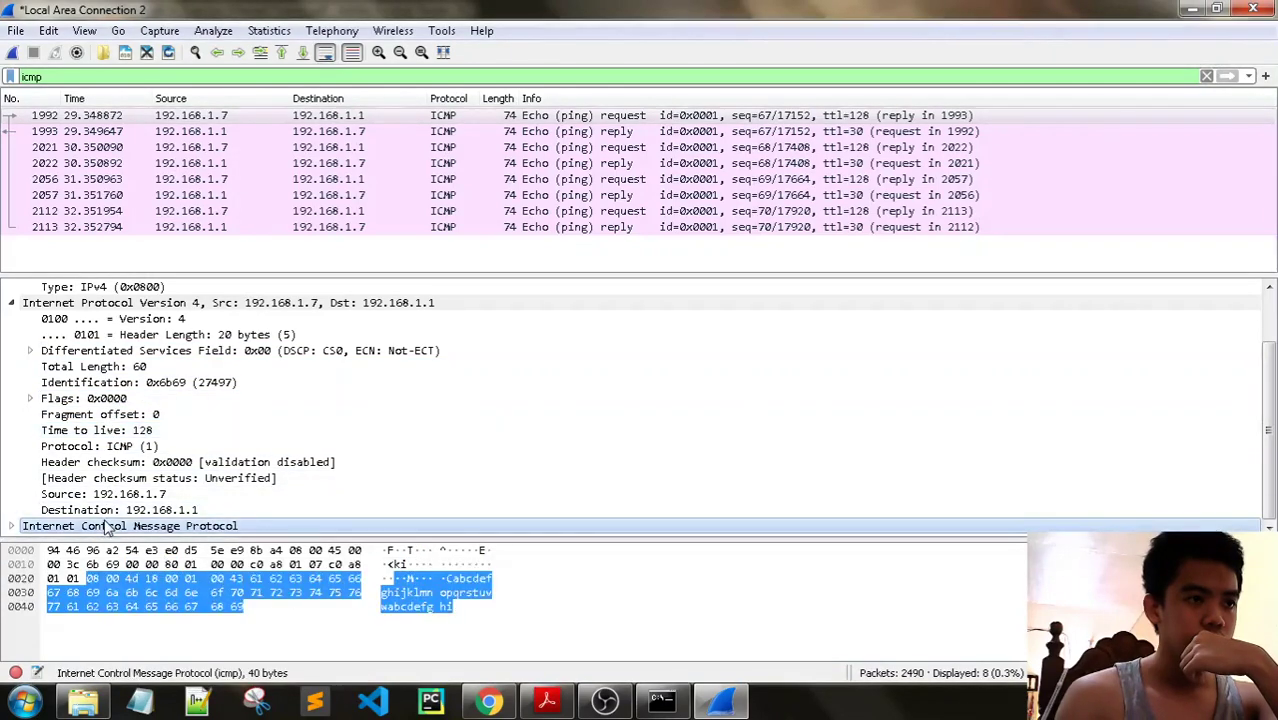
{"action": "left_click", "coordinate": [134, 610]}
{"action": "left_click", "coordinate": [130, 526]}
{"action": "left_click", "coordinate": [271, 508]}
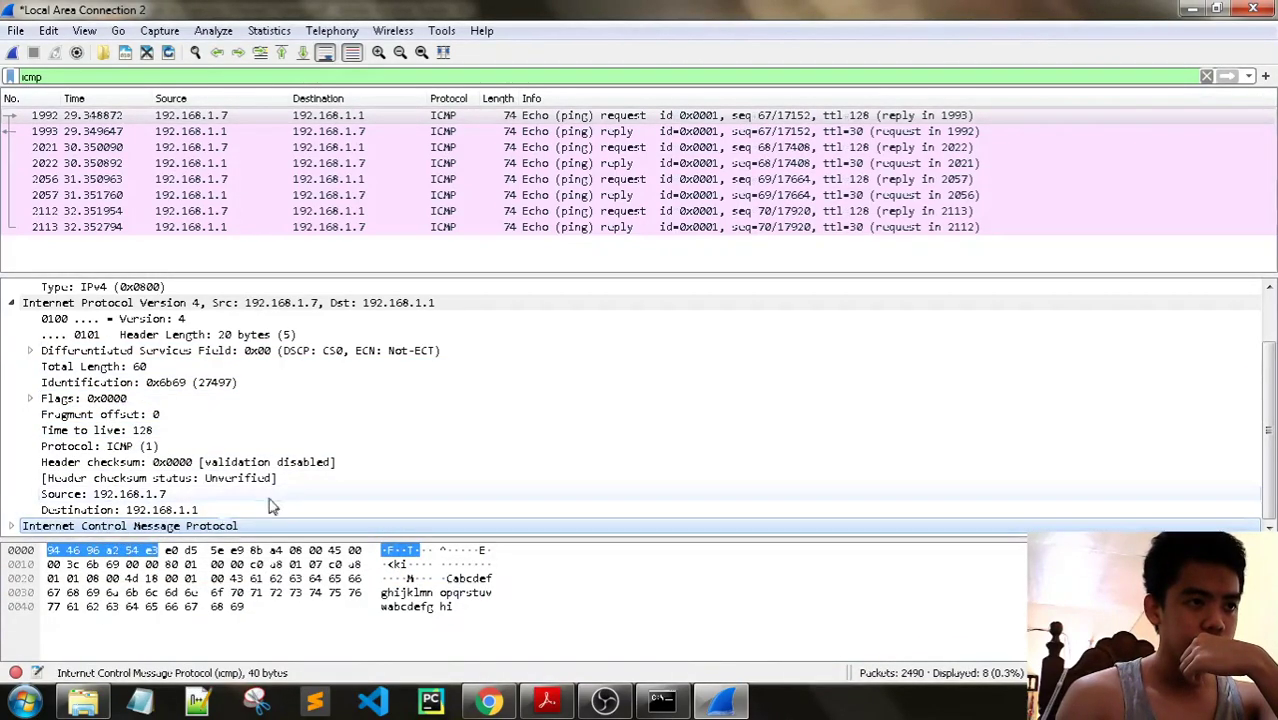
{"action": "left_click", "coordinate": [250, 494]}
{"action": "left_click", "coordinate": [220, 510]}
{"action": "left_click", "coordinate": [175, 526]}
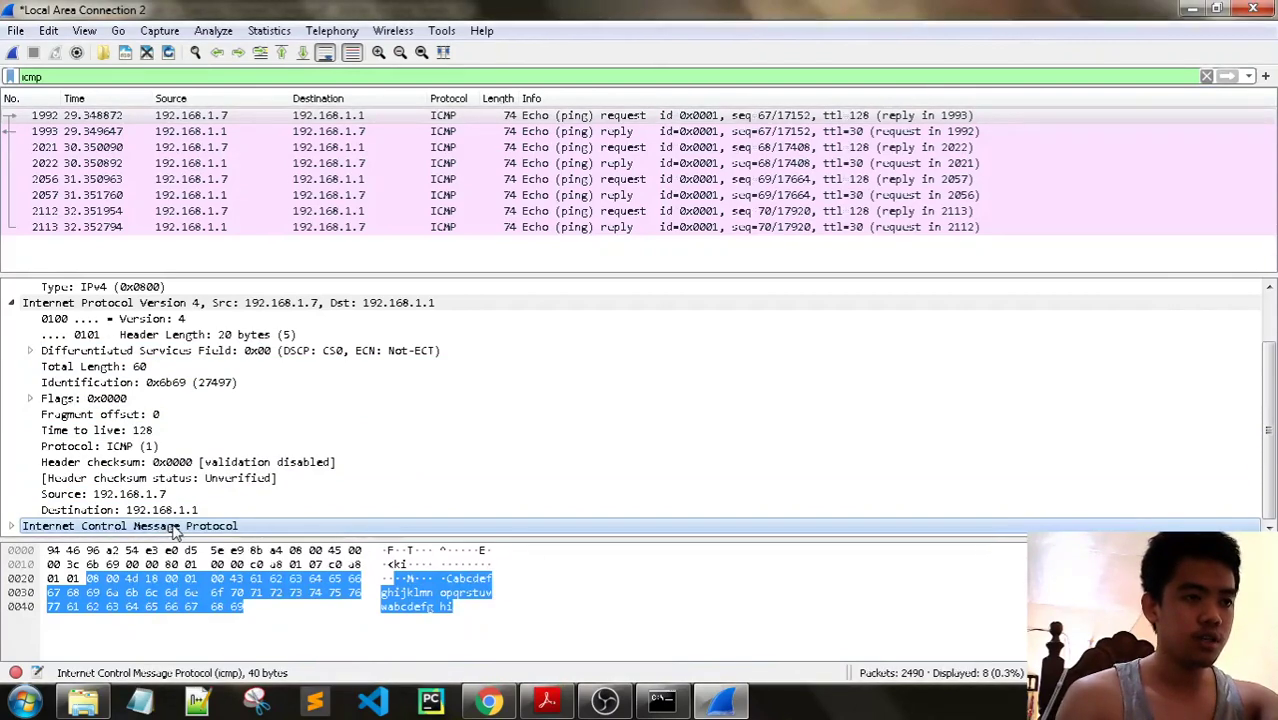
{"action": "left_click", "coordinate": [268, 592]}
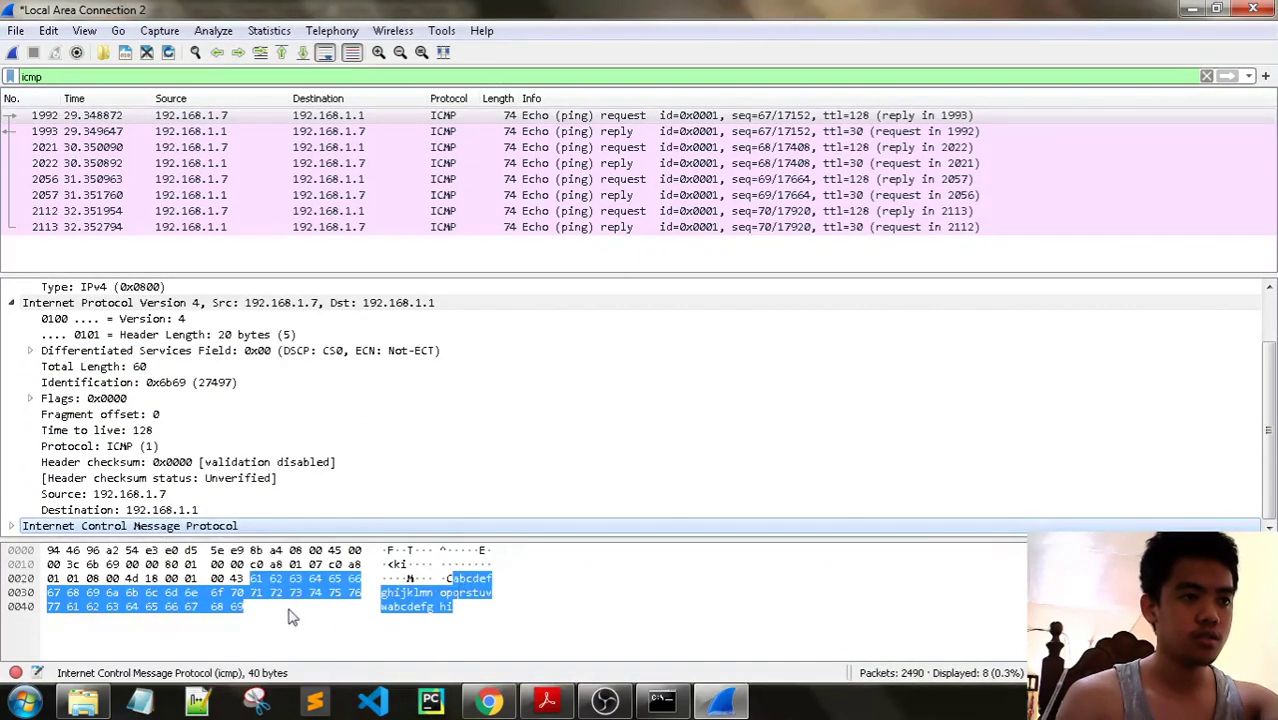
- Read the lab PDF's questions on the last two highlighted octets and the Echo reply frame's destination address
{"action": "left_click", "coordinate": [546, 701]}
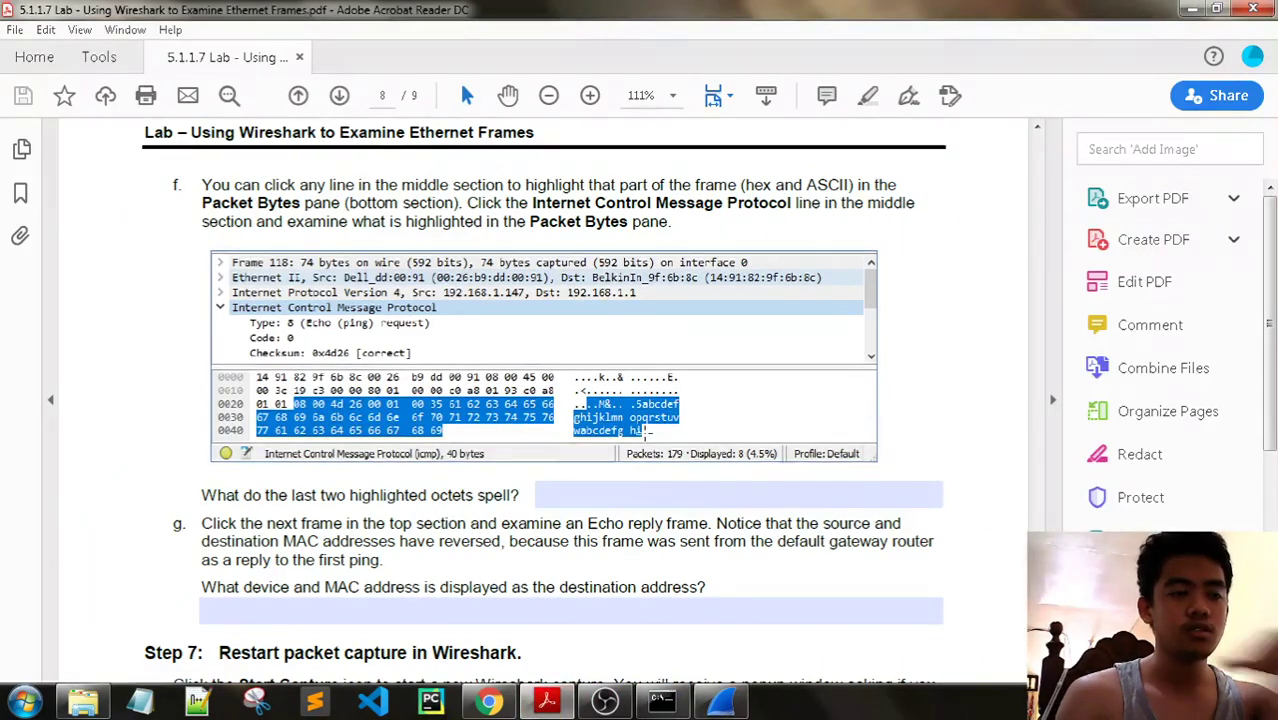
{"action": "scroll", "coordinate": [624, 452], "scroll_direction": "down", "scroll_amount": 1}
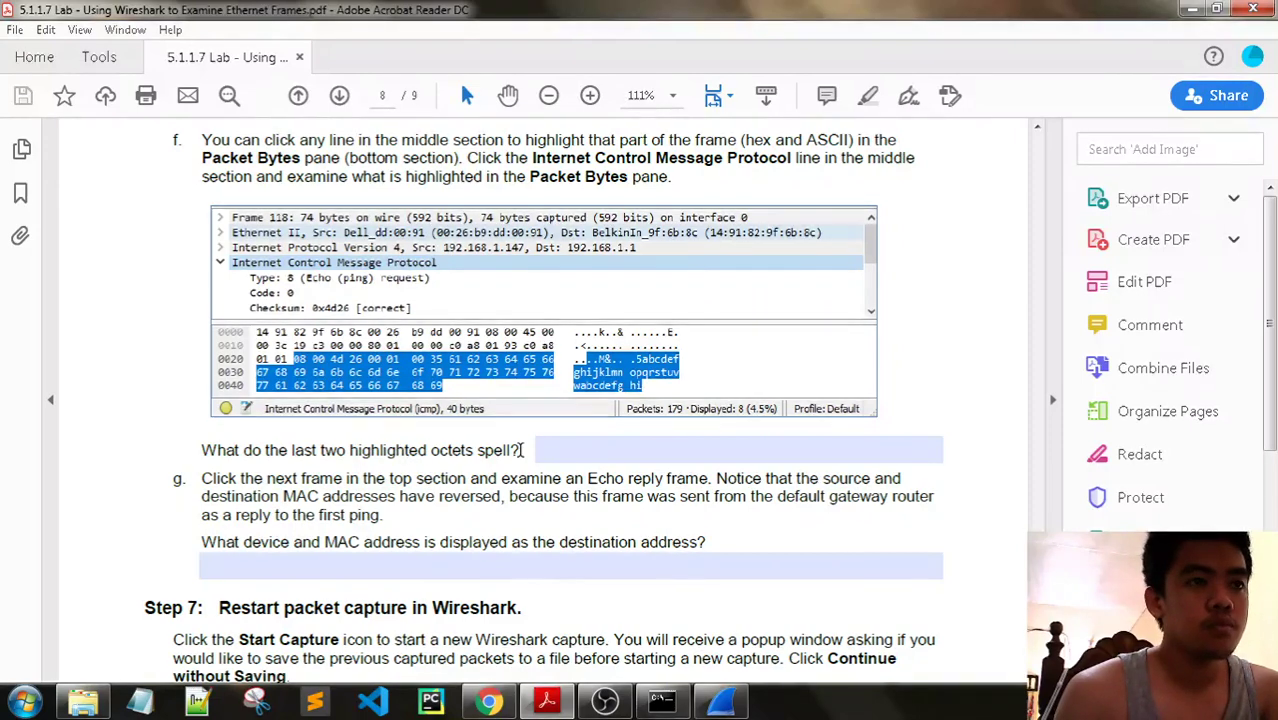
{"action": "scroll", "coordinate": [521, 450], "scroll_direction": "down", "scroll_amount": 2}
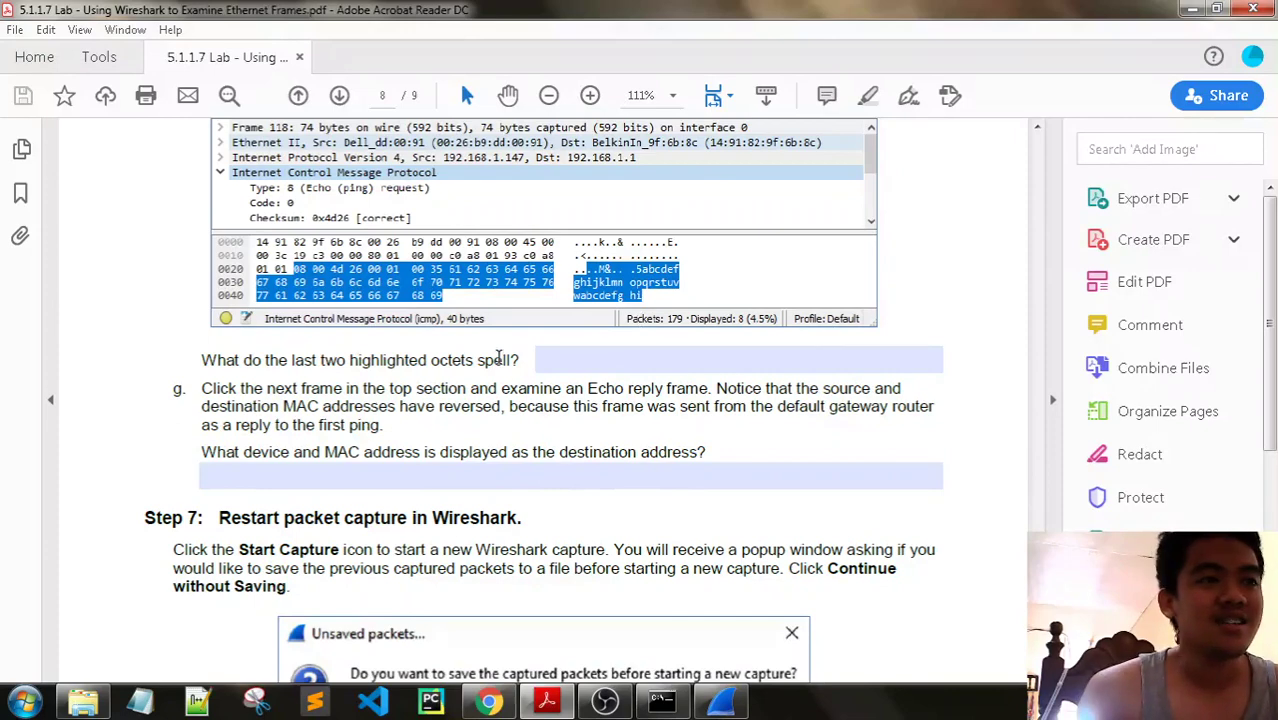
{"action": "scroll", "coordinate": [454, 358], "scroll_direction": "up", "scroll_amount": 1}
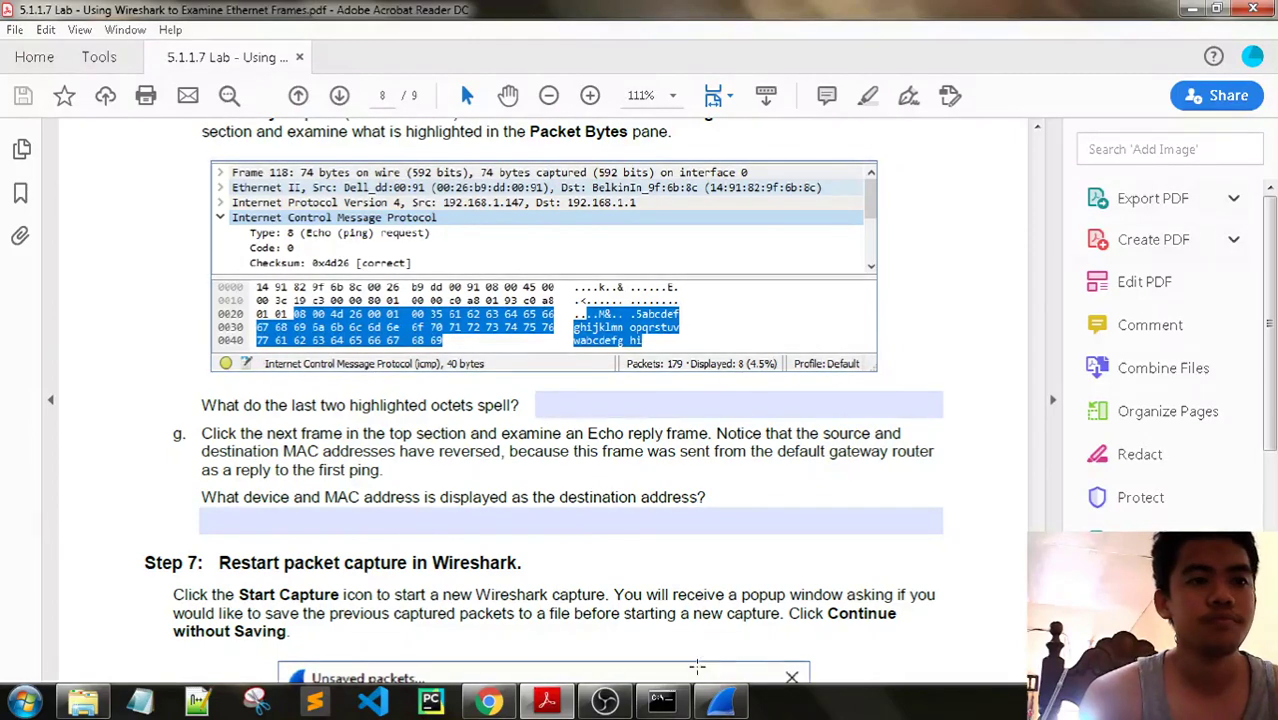
- Check the highlighted ICMP packet bytes in Wireshark, and reread question g about the Echo reply frame in the lab PDF
{"action": "left_click", "coordinate": [703, 706]}
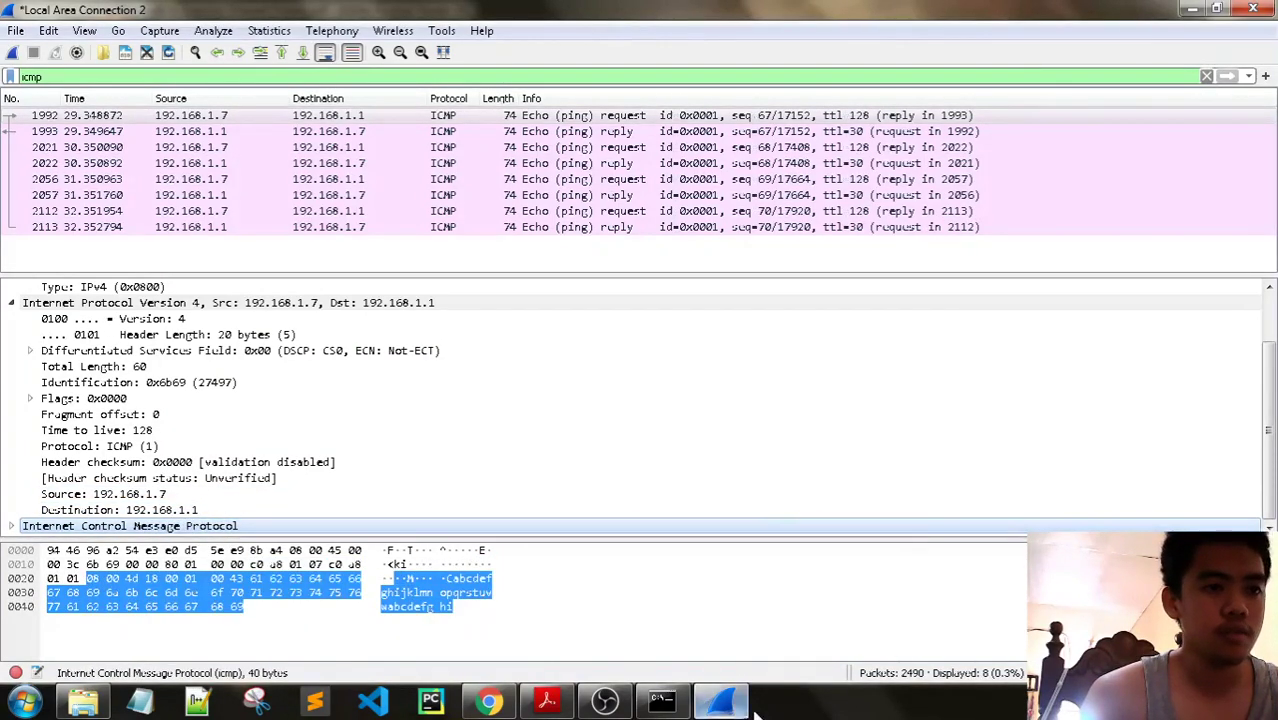
{"action": "left_click", "coordinate": [546, 703]}
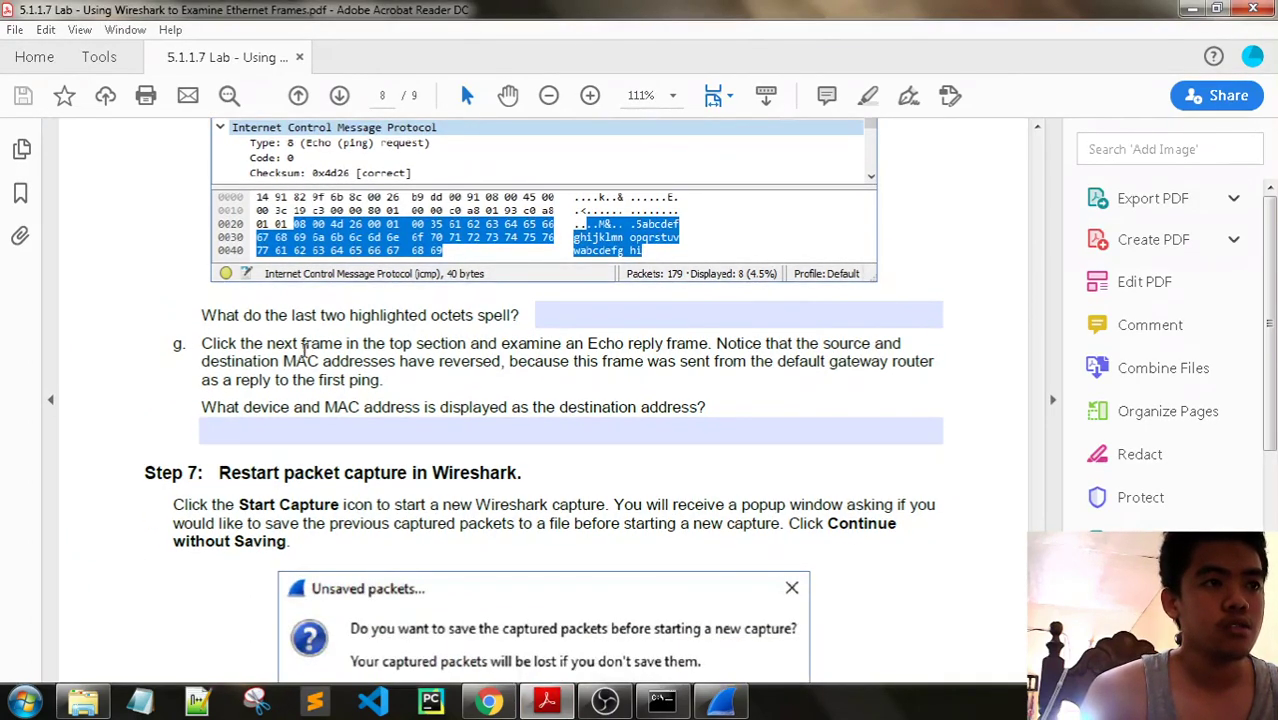
{"action": "scroll", "coordinate": [388, 343], "scroll_direction": "up", "scroll_amount": 1}
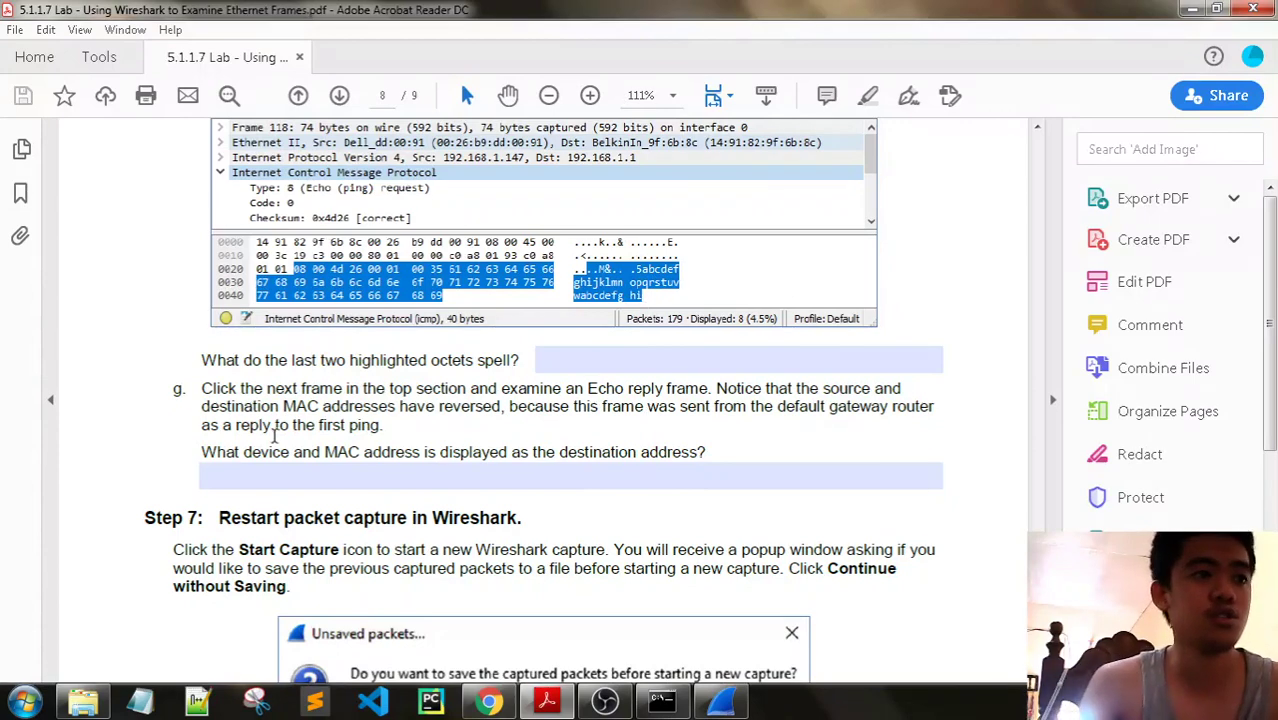
{"action": "scroll", "coordinate": [435, 422], "scroll_direction": "down", "scroll_amount": 1}
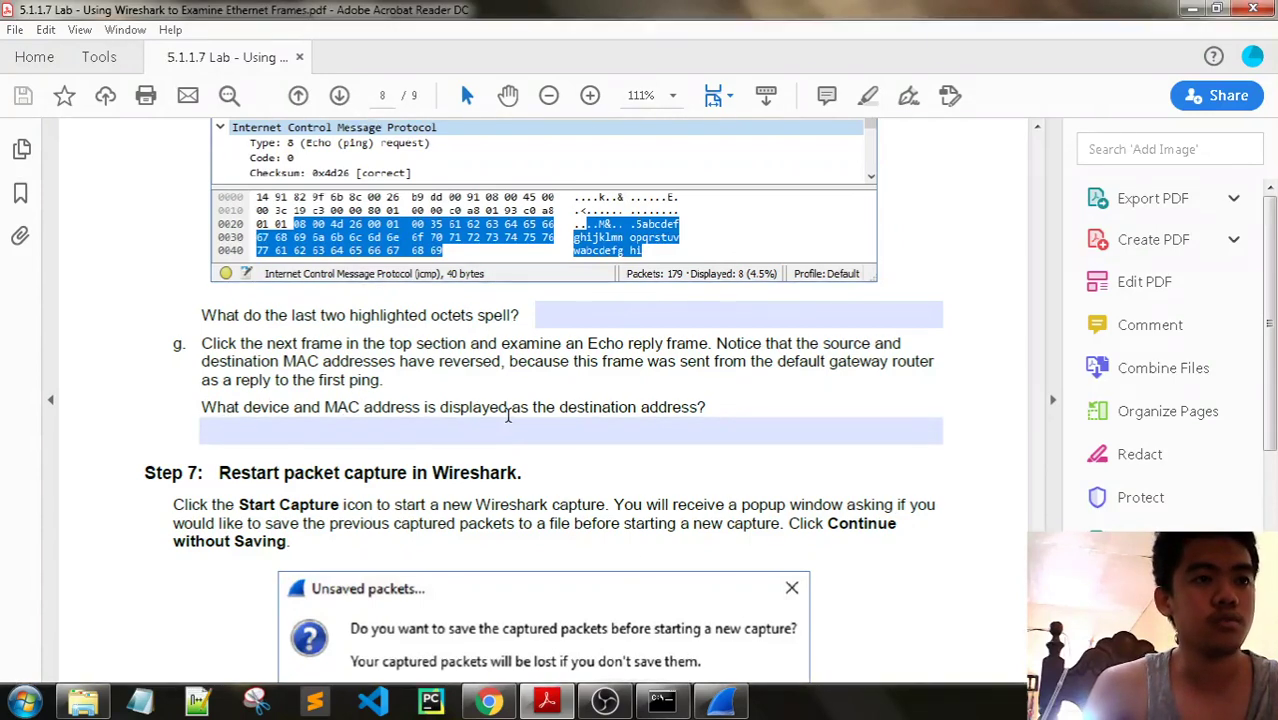
- Select the first Echo reply frame in Wireshark, collapse its IPv4 details, and examine the Ethernet II source and destination MAC addresses
{"action": "left_click", "coordinate": [710, 699]}
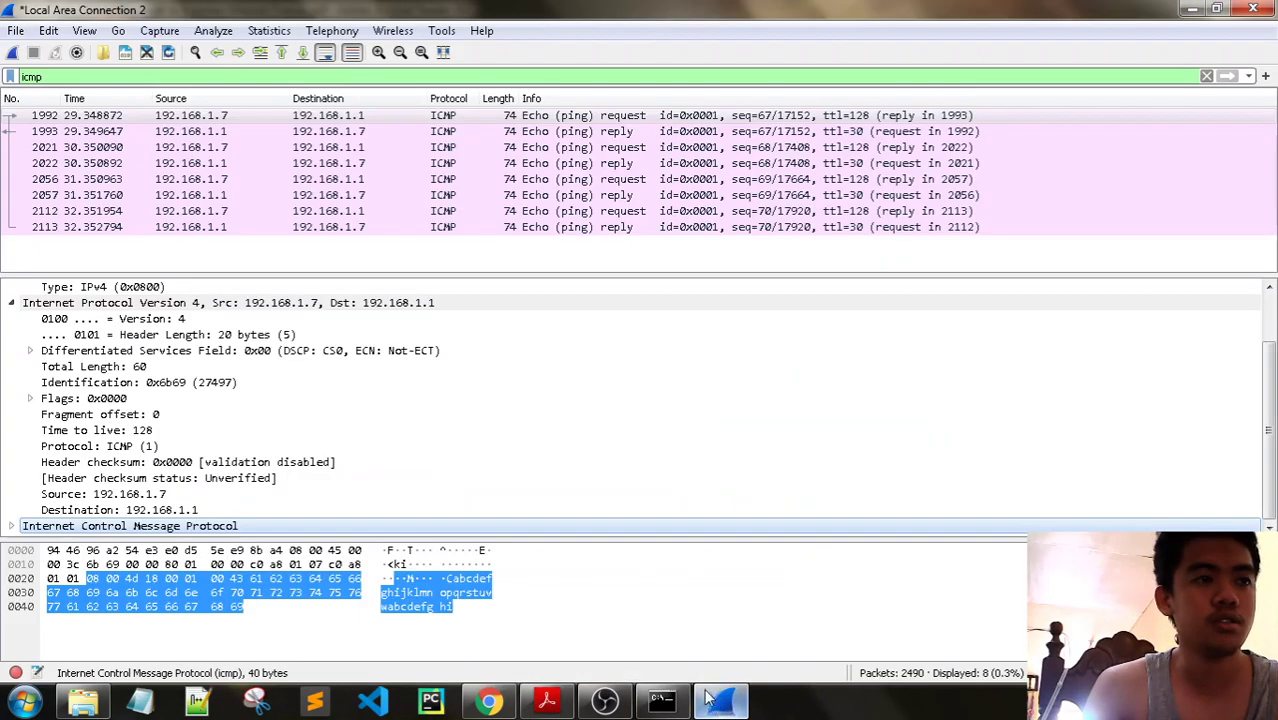
{"action": "left_click", "coordinate": [498, 131]}
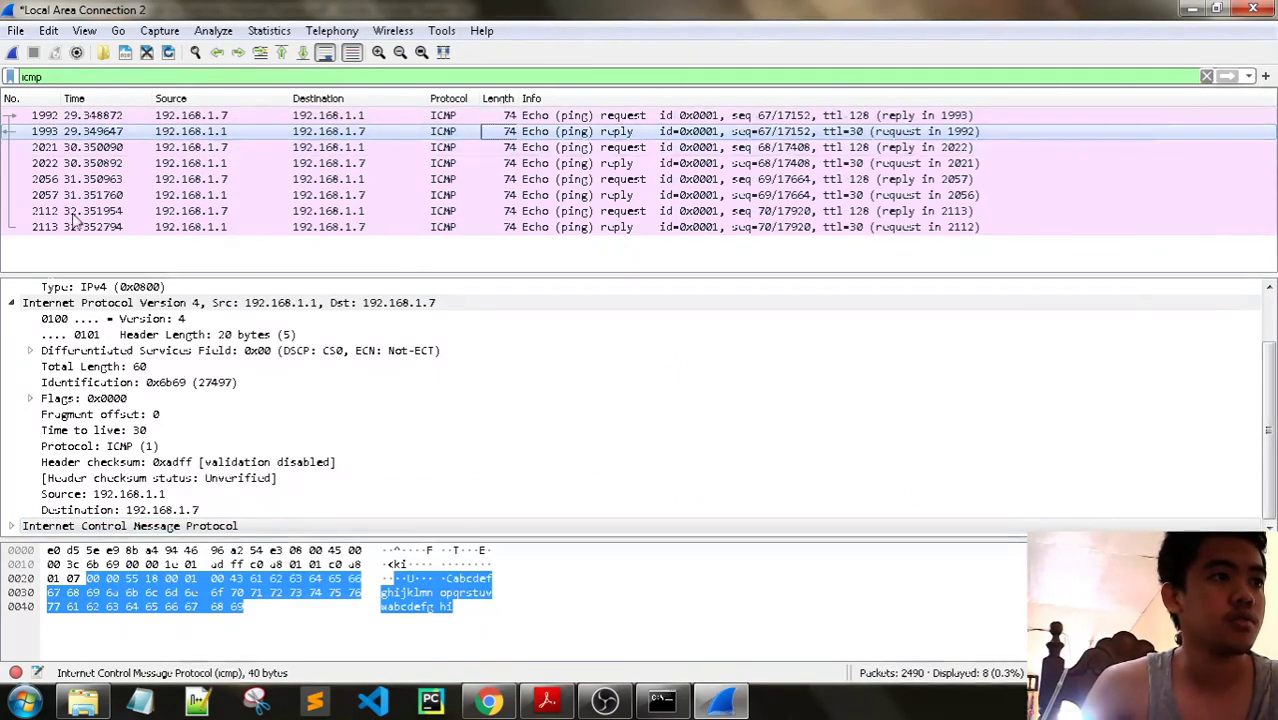
{"action": "scroll", "coordinate": [10, 372], "scroll_direction": "up", "scroll_amount": 2}
{"action": "left_click", "coordinate": [10, 369]}
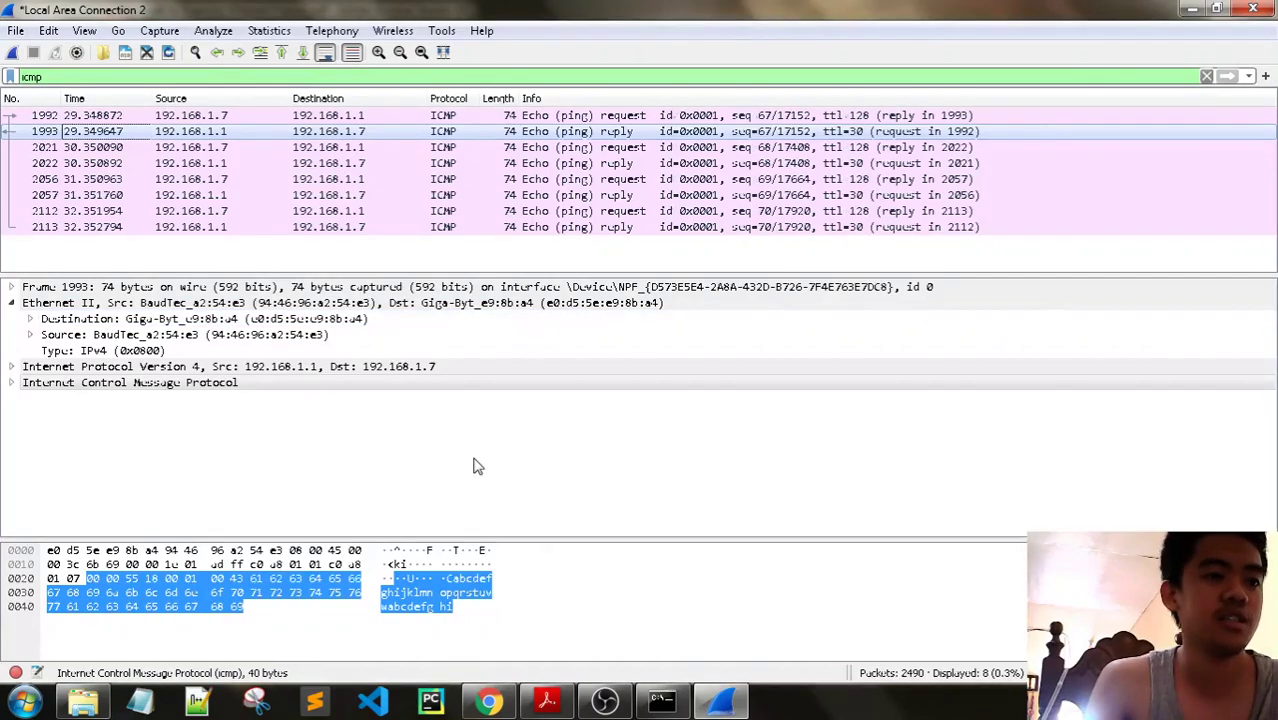
{"action": "left_click", "coordinate": [489, 700]}
{"action": "left_click", "coordinate": [489, 700]}
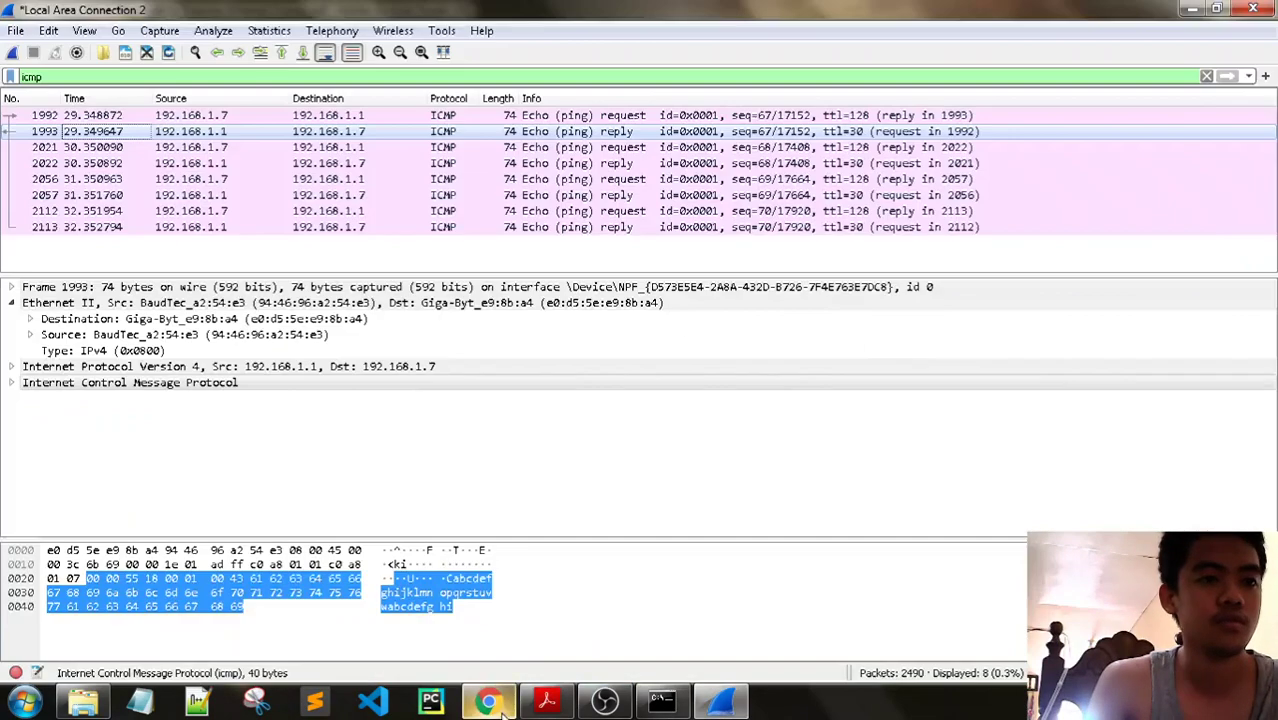
{"action": "left_click", "coordinate": [546, 700]}
{"action": "scroll", "coordinate": [617, 427], "scroll_direction": "down", "scroll_amount": 3}
{"action": "scroll", "coordinate": [617, 427], "scroll_direction": "down", "scroll_amount": 2}
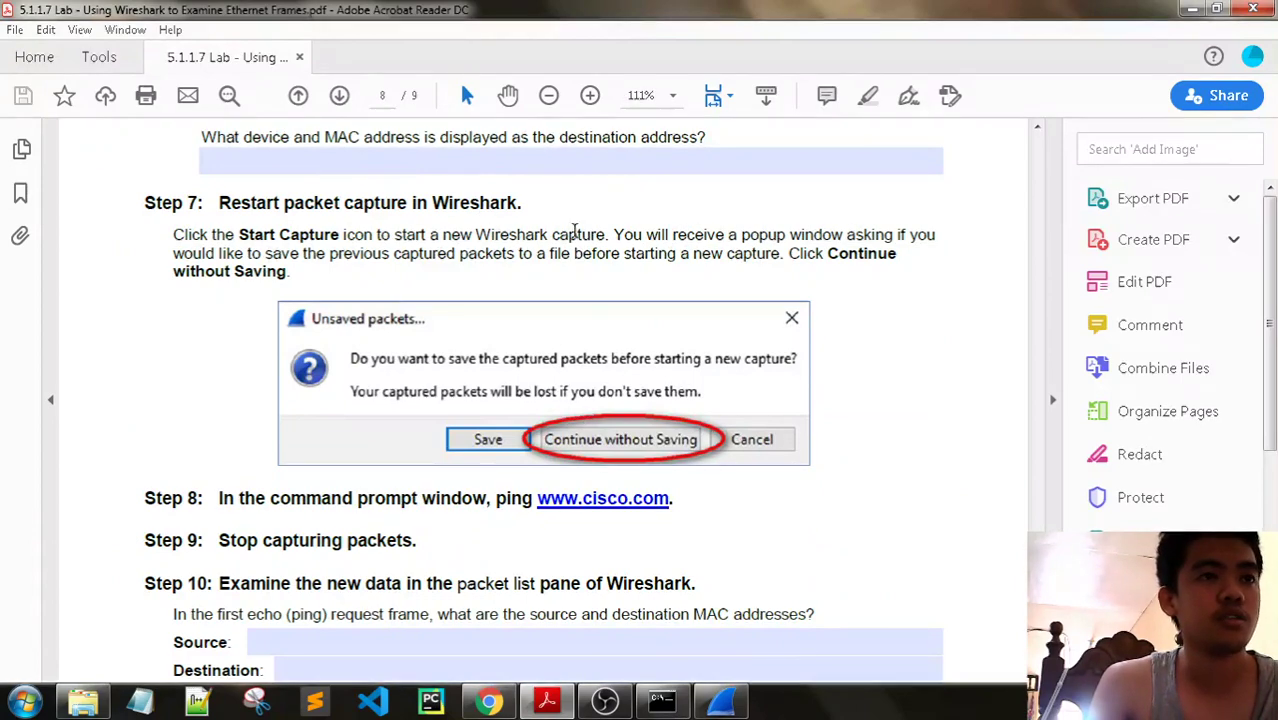
{"action": "scroll", "coordinate": [450, 370], "scroll_direction": "down", "scroll_amount": 2}
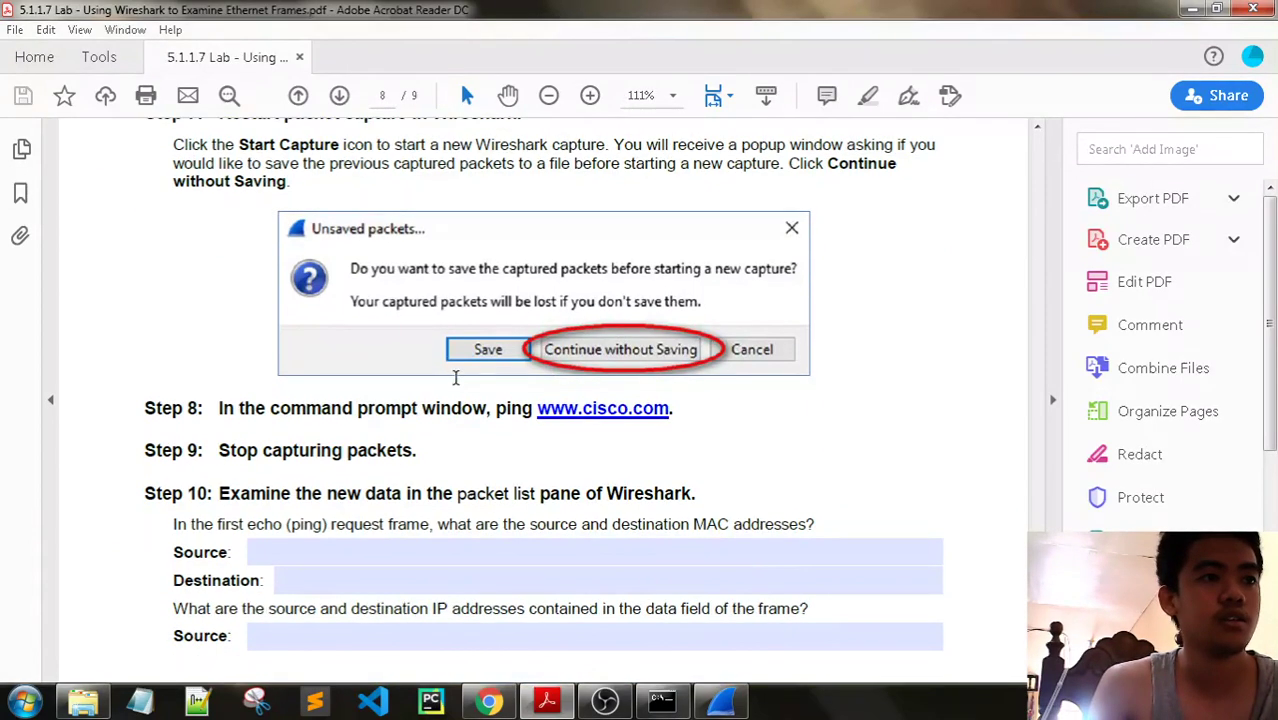
{"action": "scroll", "coordinate": [443, 415], "scroll_direction": "down", "scroll_amount": 2}
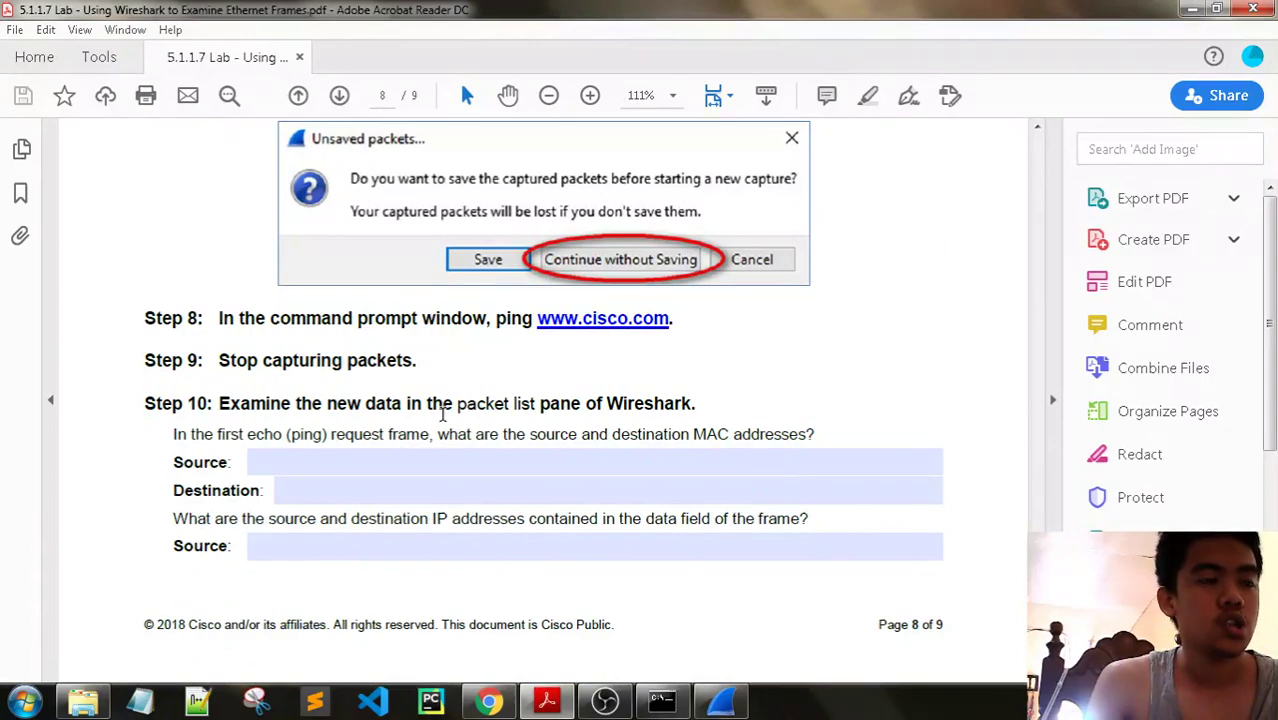
{"action": "scroll", "coordinate": [442, 415], "scroll_direction": "down", "scroll_amount": 1}
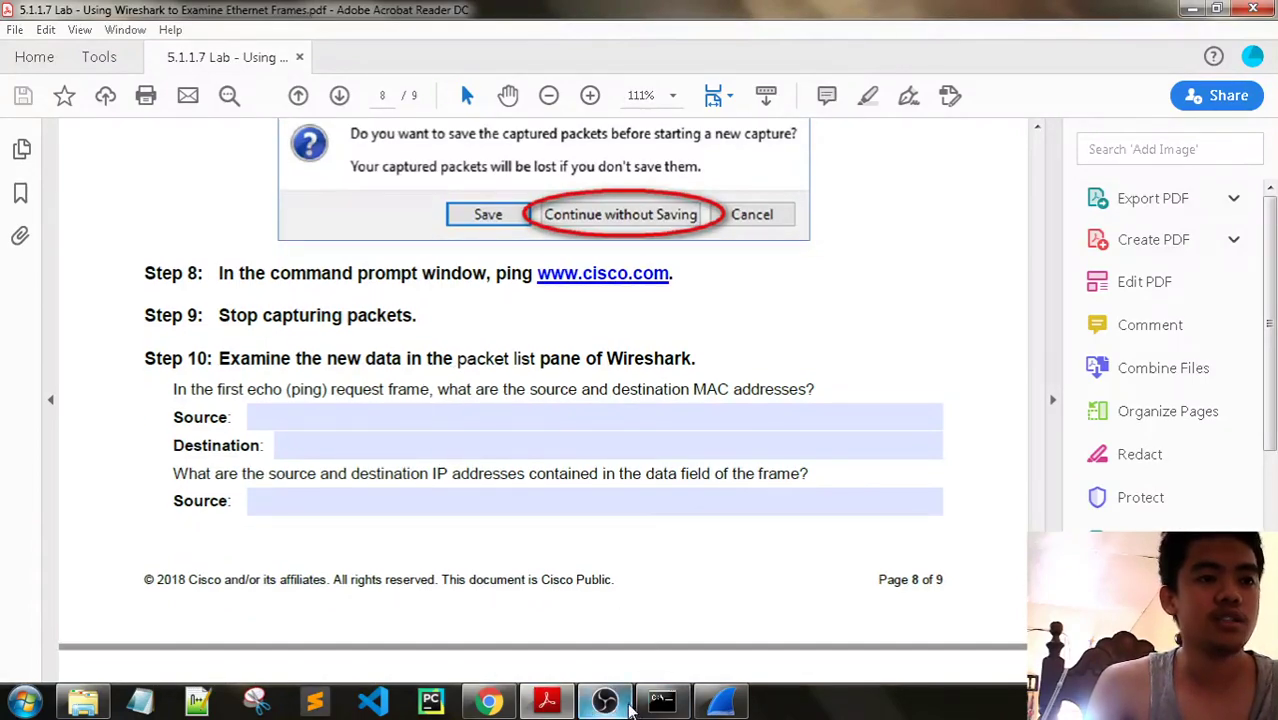
- Start a new Wireshark capture, continuing without saving the previously captured packets
{"action": "left_click", "coordinate": [720, 703]}
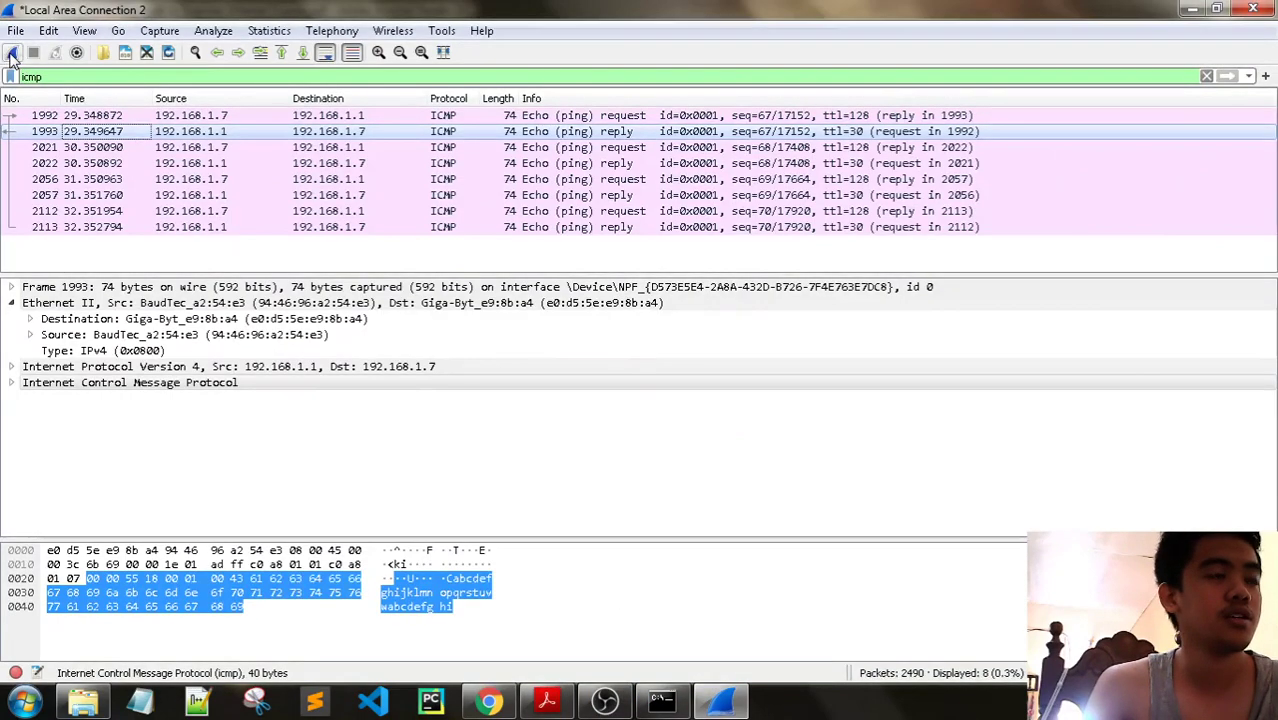
{"action": "left_click", "coordinate": [12, 53]}
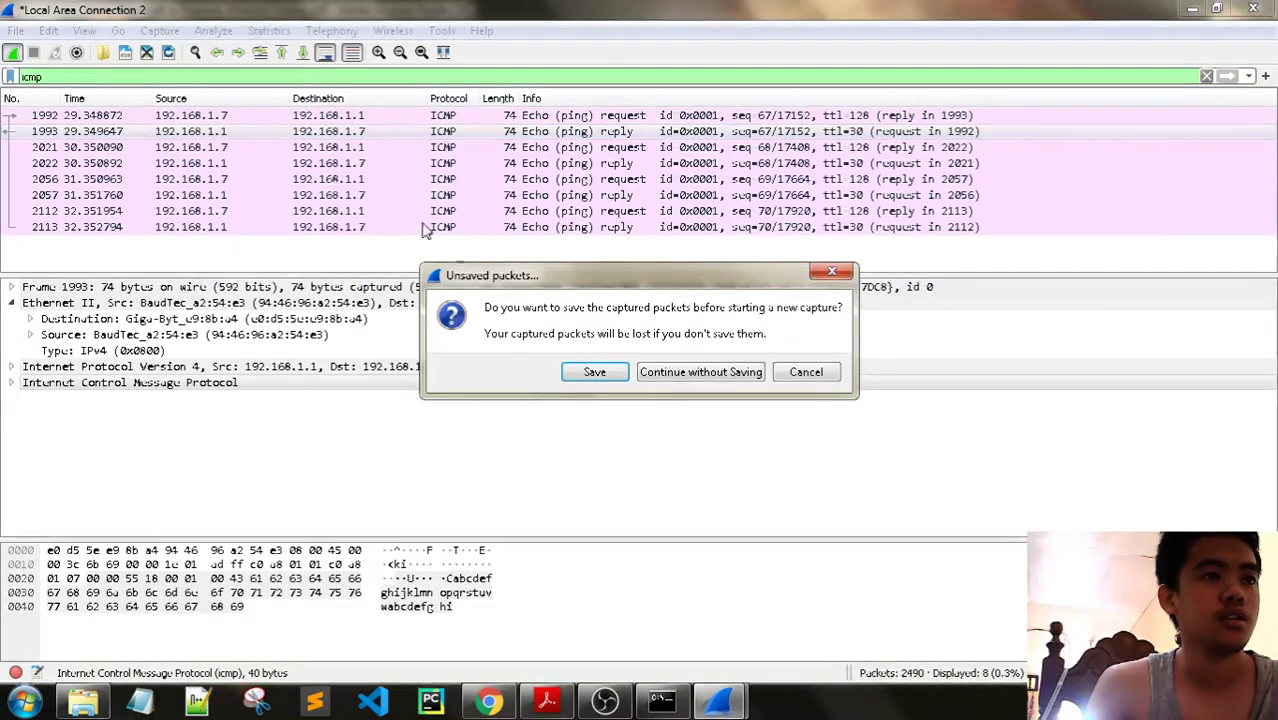
{"action": "left_click", "coordinate": [663, 372]}
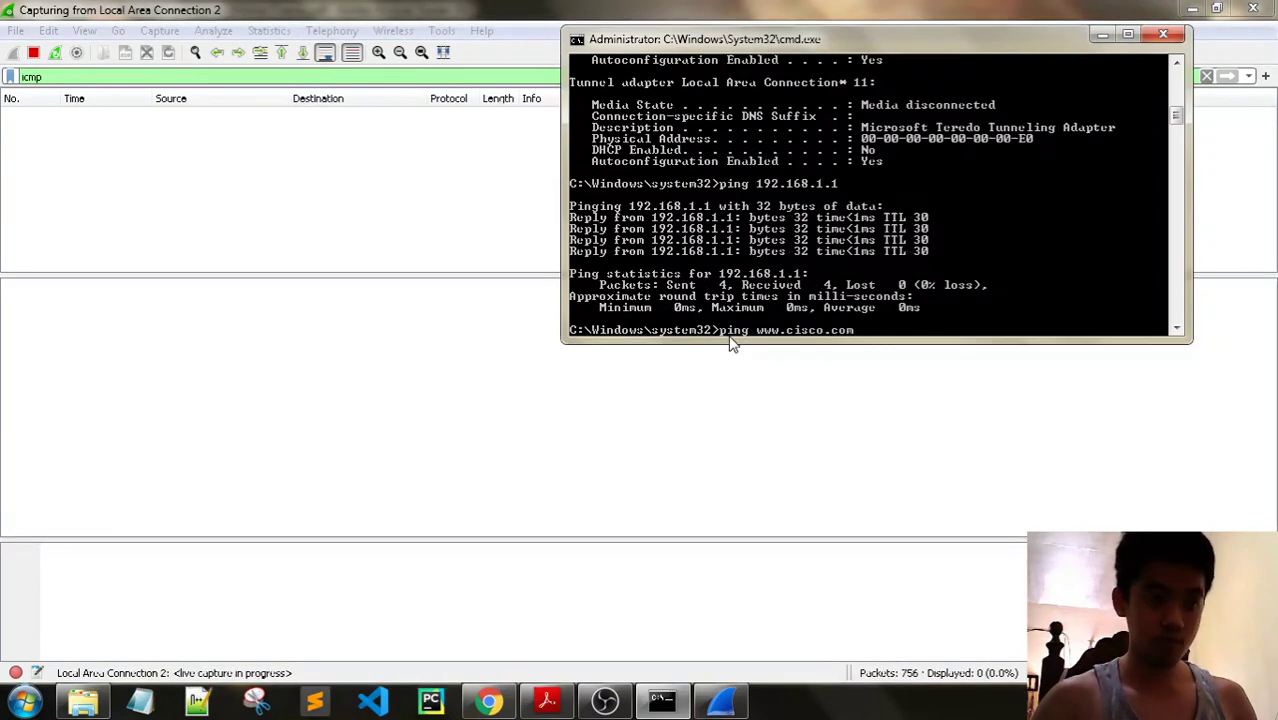
{"action": "key", "text": "Return"}
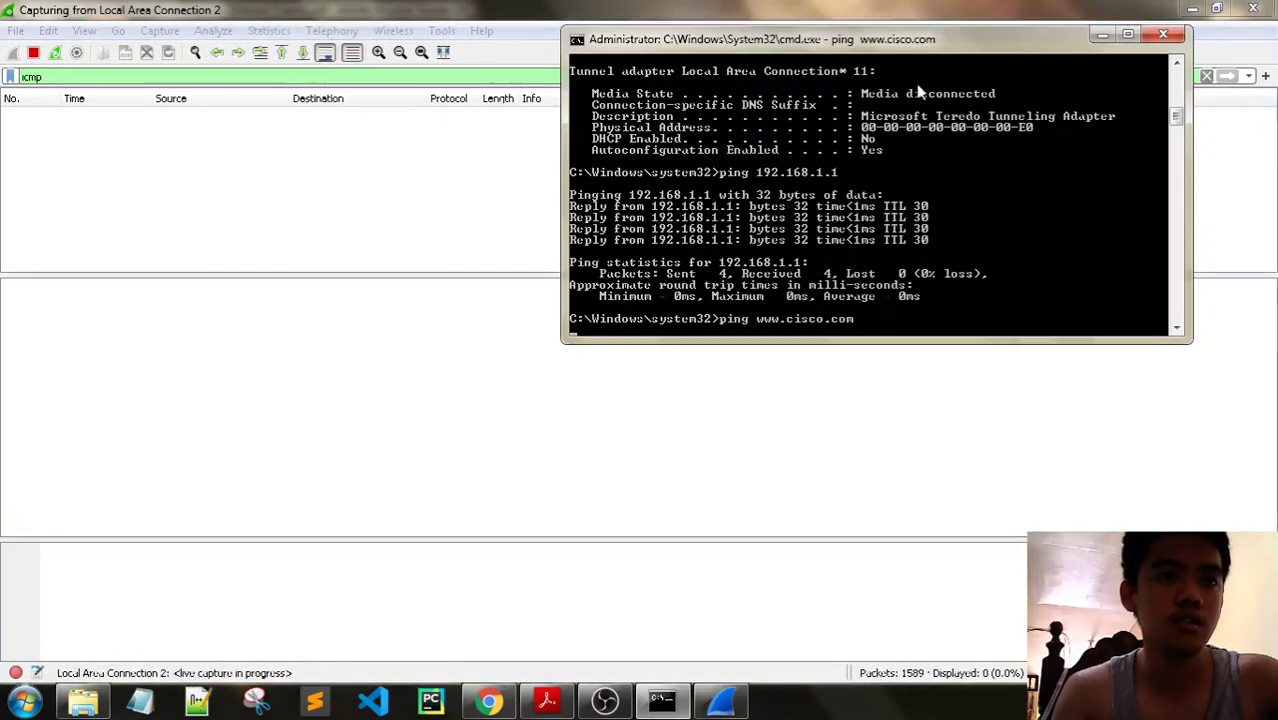
{"action": "left_click_drag", "start_coordinate": [914, 44], "coordinate": [643, 183]}
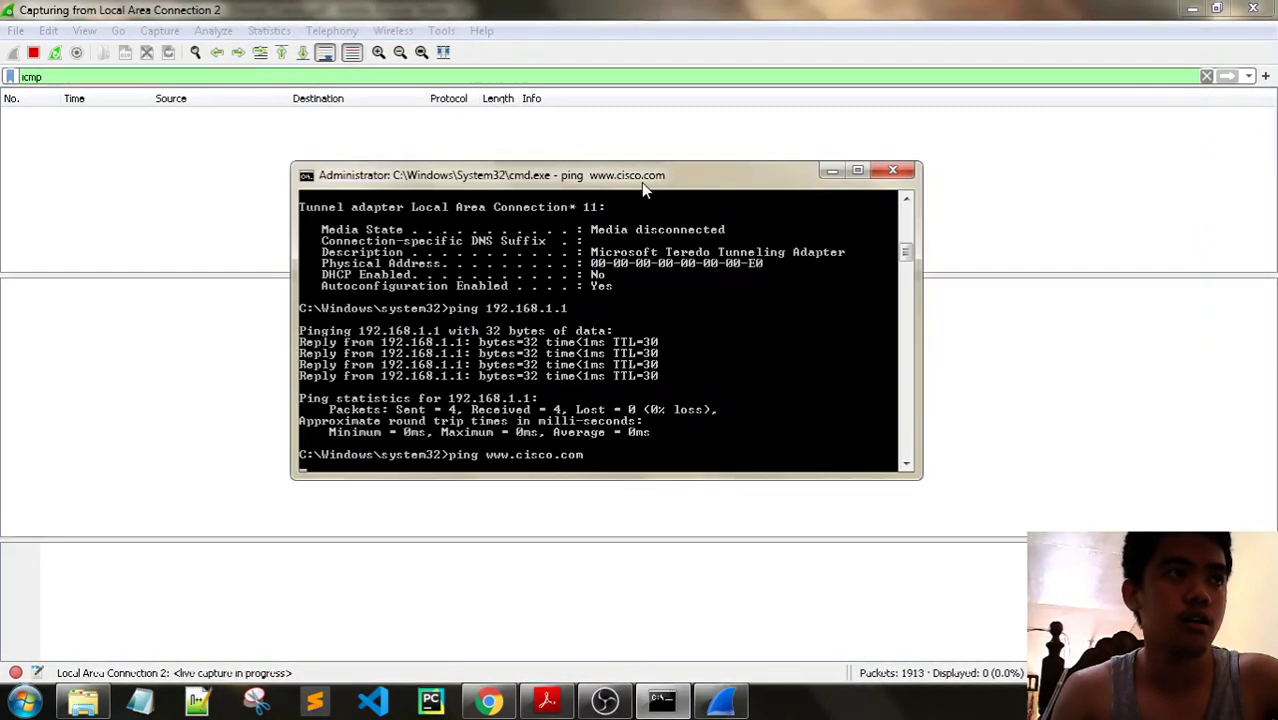
{"action": "scroll", "coordinate": [716, 334], "scroll_direction": "down", "scroll_amount": 4}
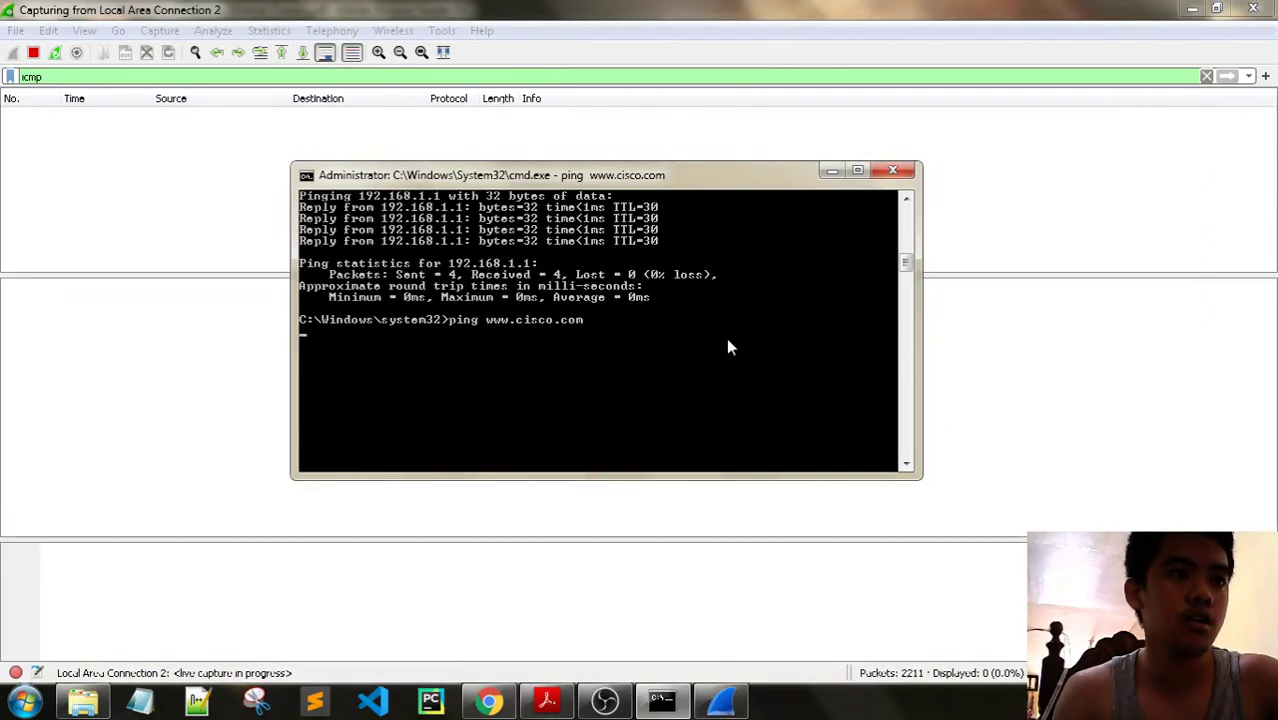
{"action": "scroll", "coordinate": [728, 346], "scroll_direction": "up", "scroll_amount": 2}
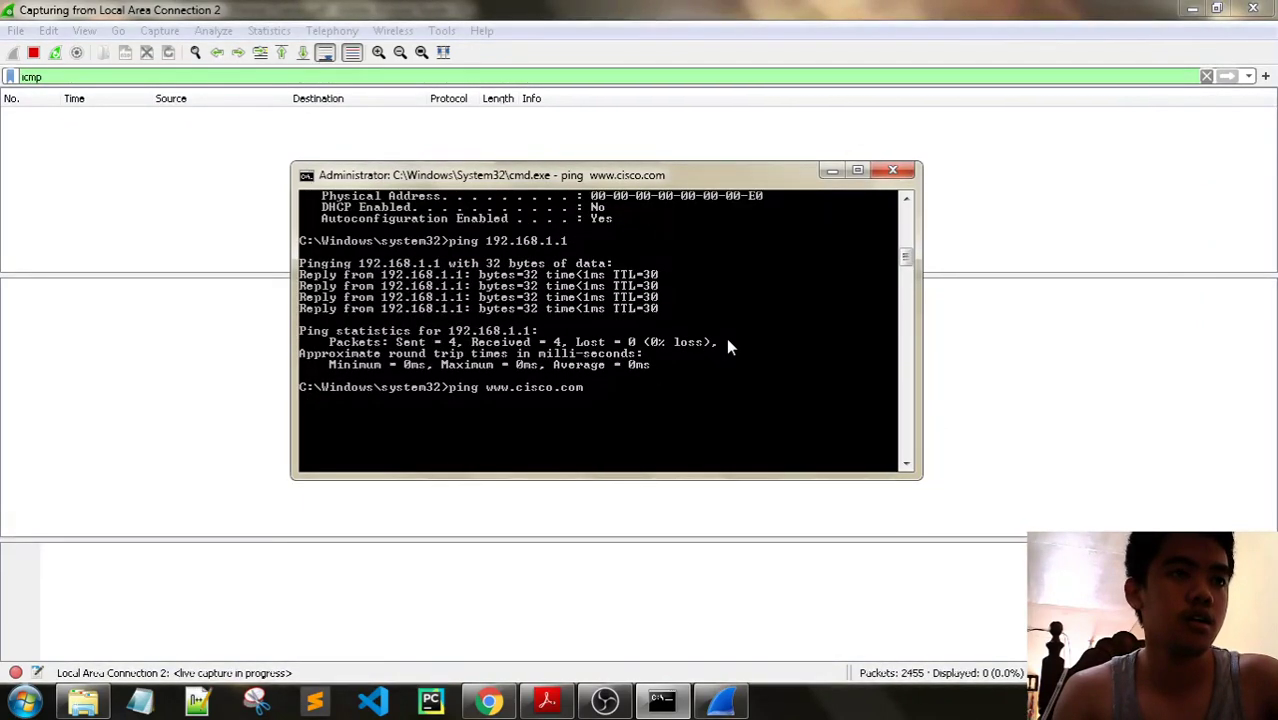
{"action": "scroll", "coordinate": [728, 346], "scroll_direction": "up", "scroll_amount": 2}
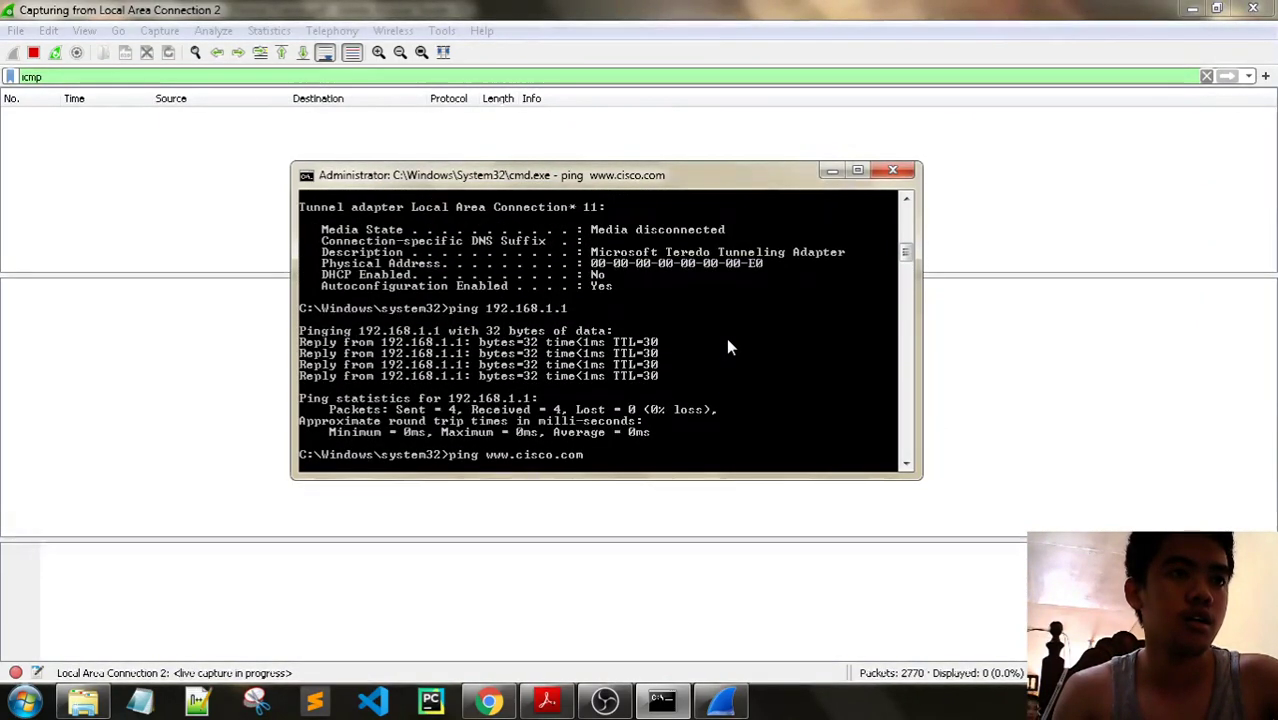
{"action": "scroll", "coordinate": [726, 337], "scroll_direction": "down", "scroll_amount": 1}
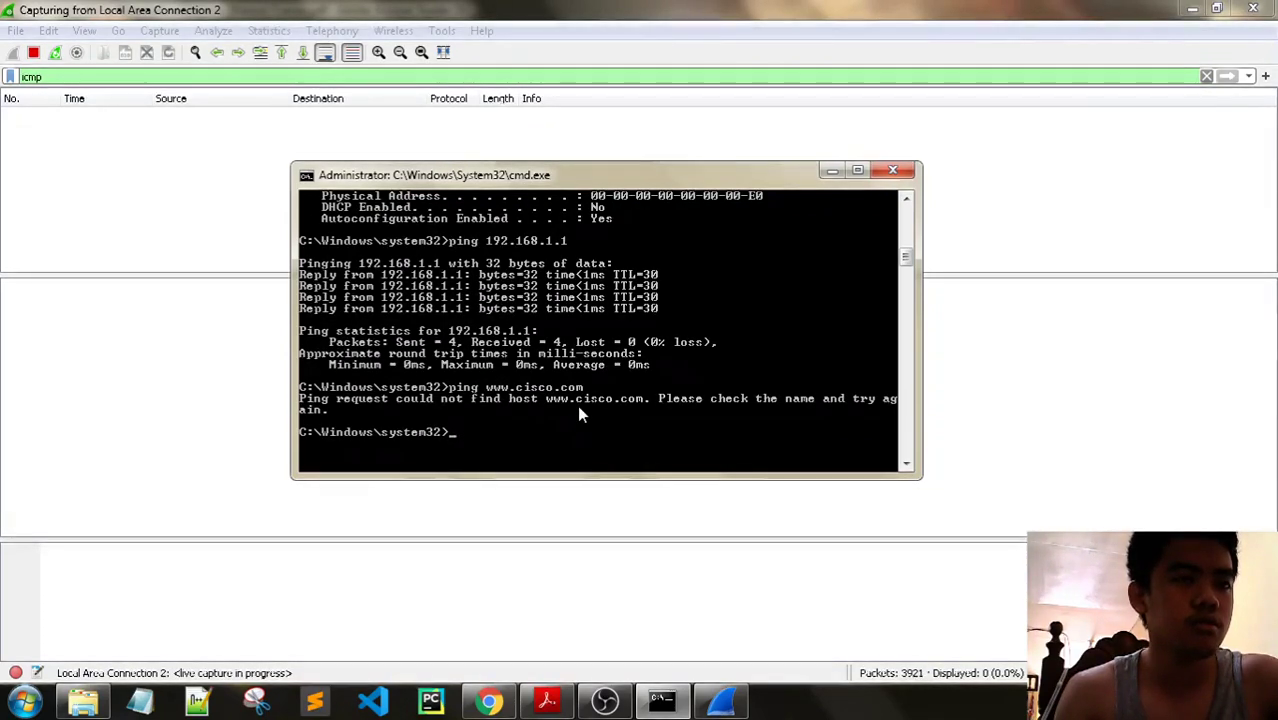
{"action": "left_click", "coordinate": [706, 704]}
{"action": "key", "text": "alt+Tab"}
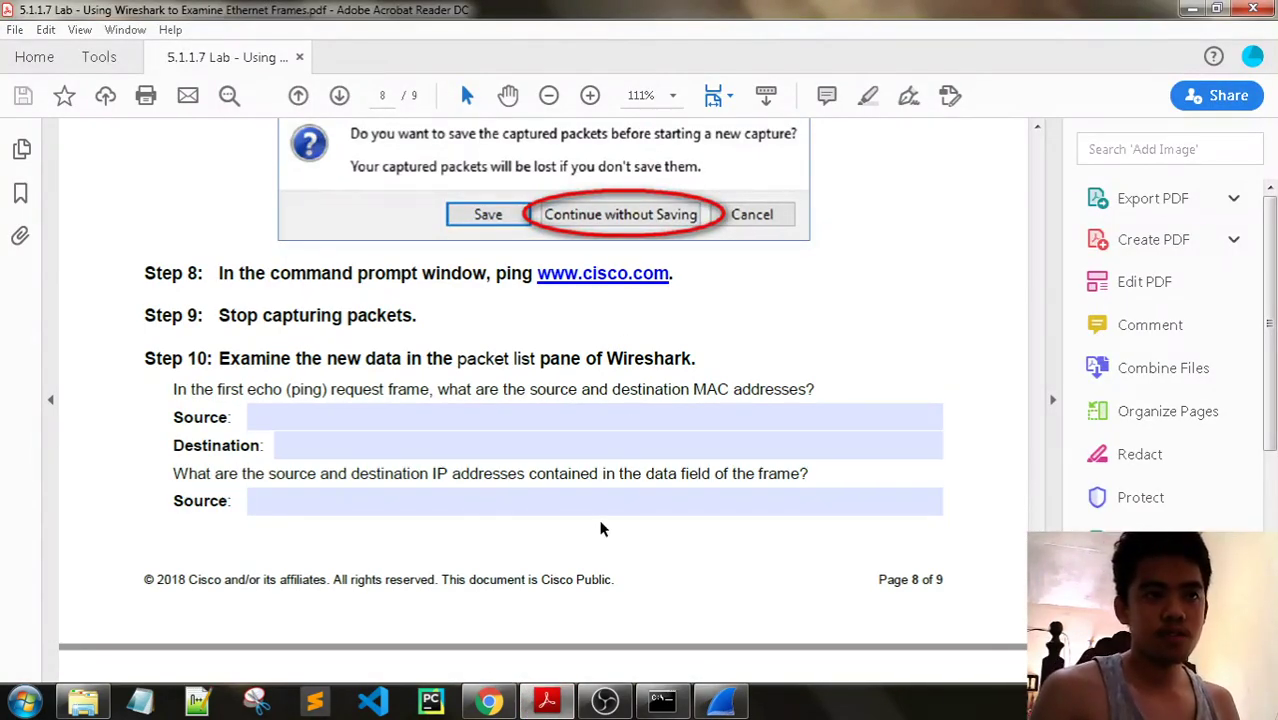
{"action": "key", "text": "alt+Tab"}
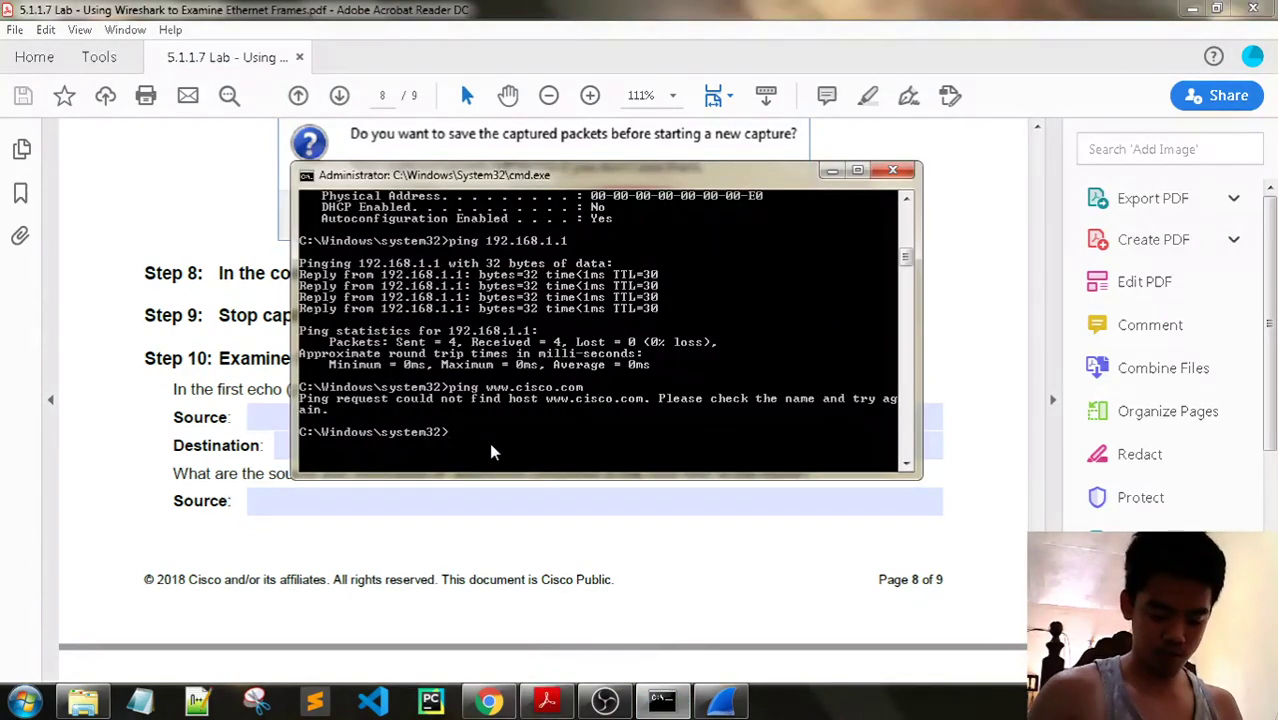
{"action": "type", "text": "ping 222"}
{"action": "key", "text": "BackSpace"}
{"action": "key", "text": "BackSpace"}
{"action": "key", "text": "BackSpace"}
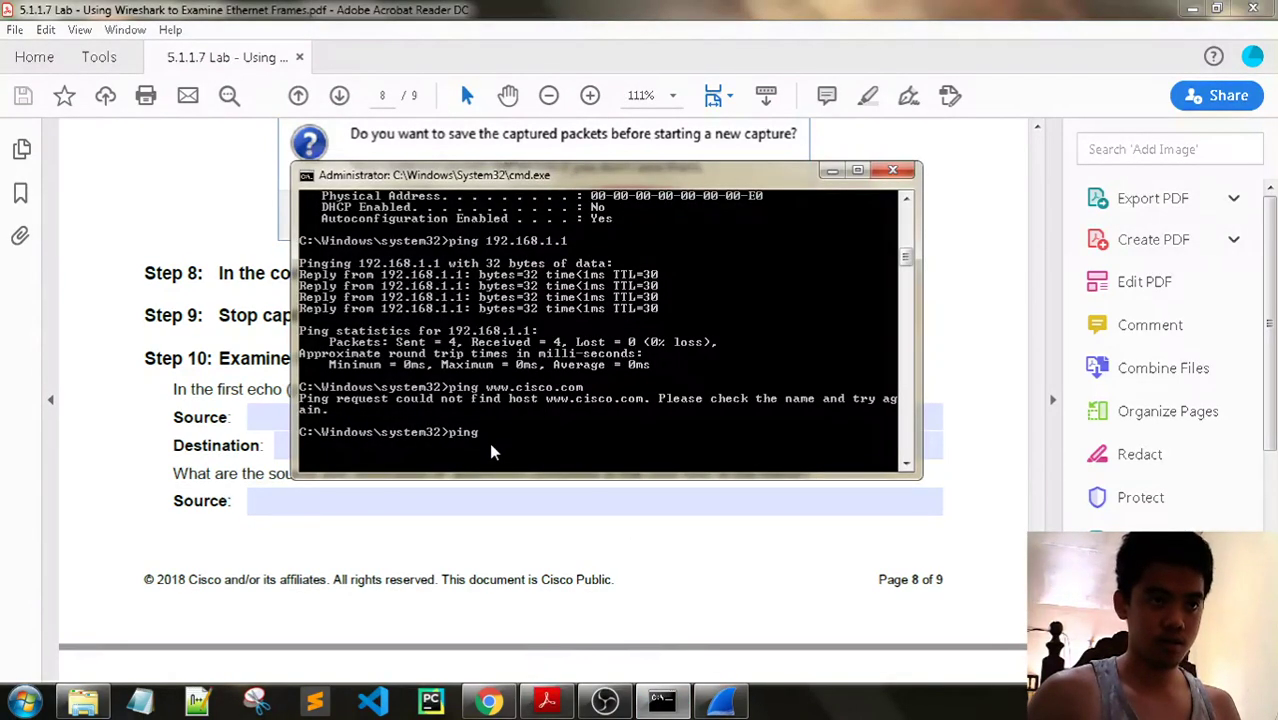
{"action": "type", "text": "www.cisco.com"}
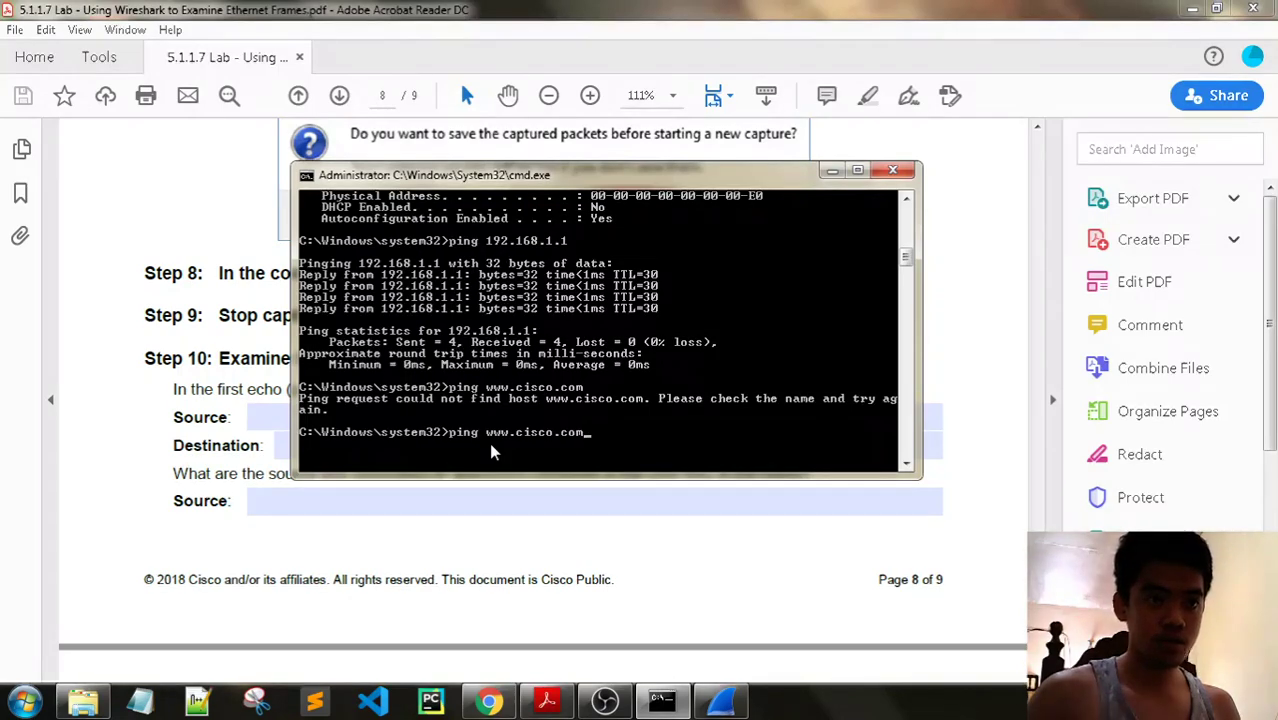
{"action": "key", "text": "Return"}
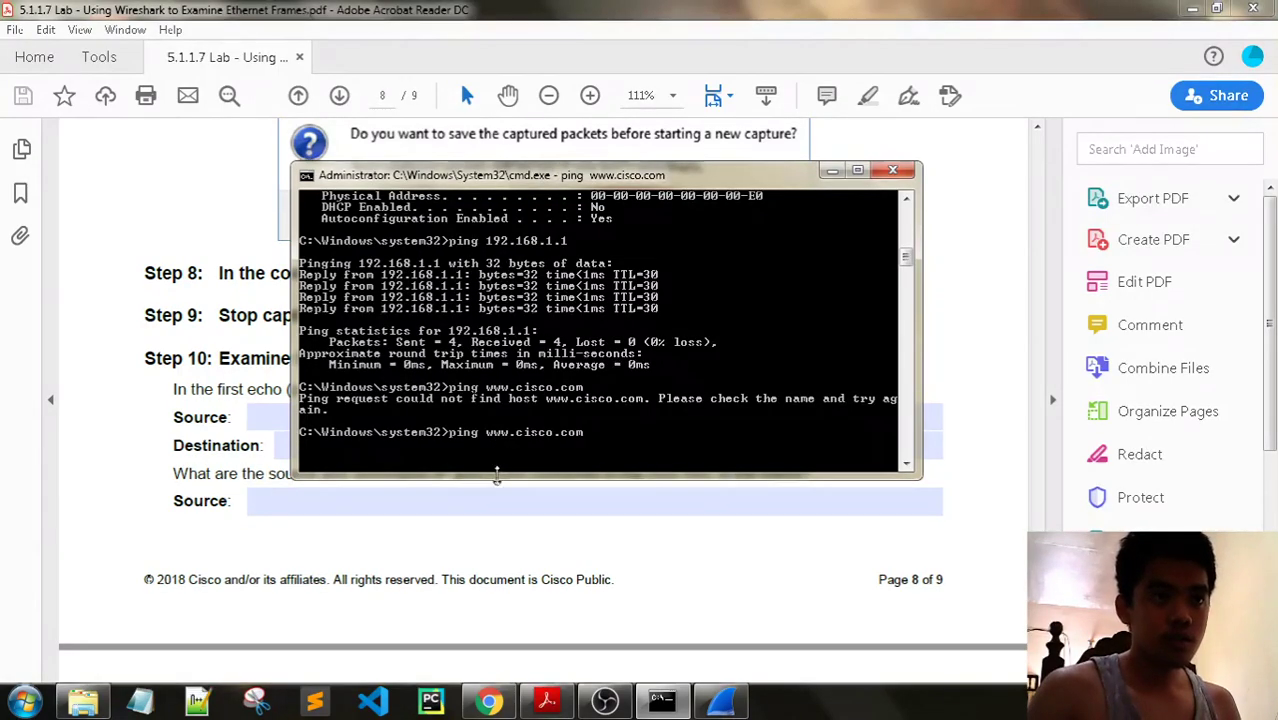
- Switch to Chrome and check the internet connection using the google.com tab and the YouTube Studio upload page
{"action": "left_click", "coordinate": [489, 700]}
{"action": "left_click", "coordinate": [252, 16]}
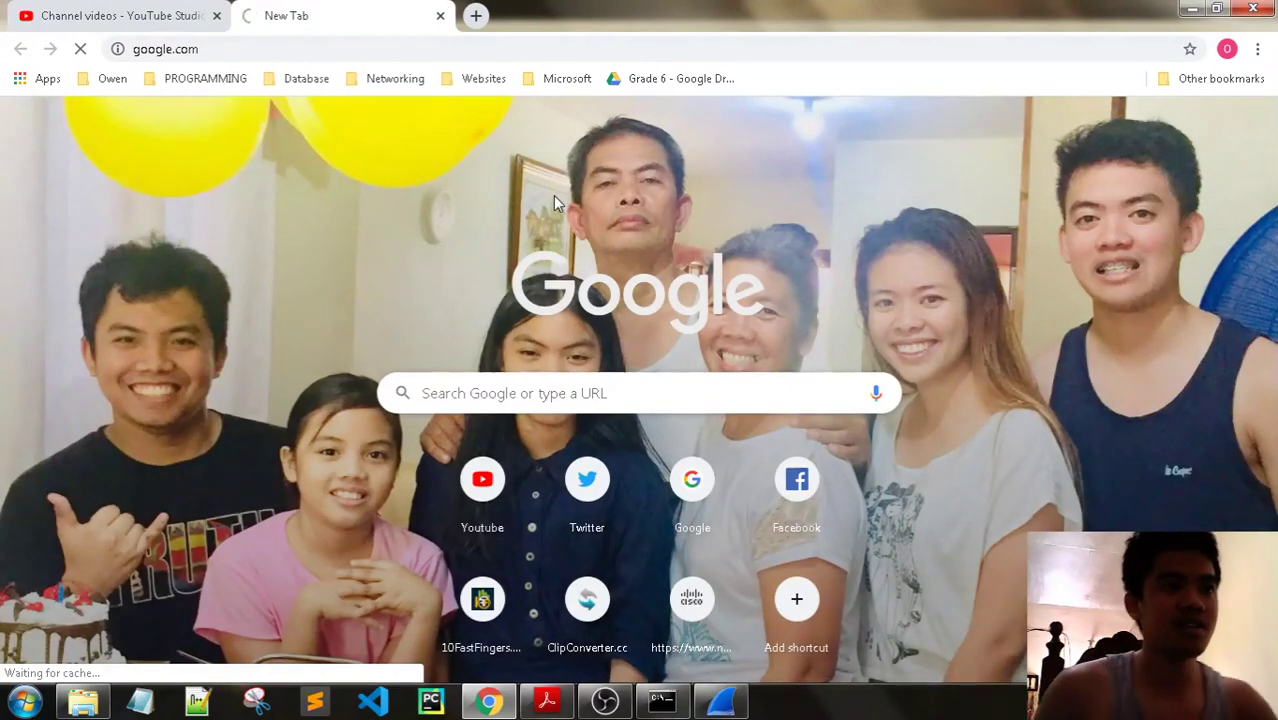
{"action": "left_click", "coordinate": [150, 14]}
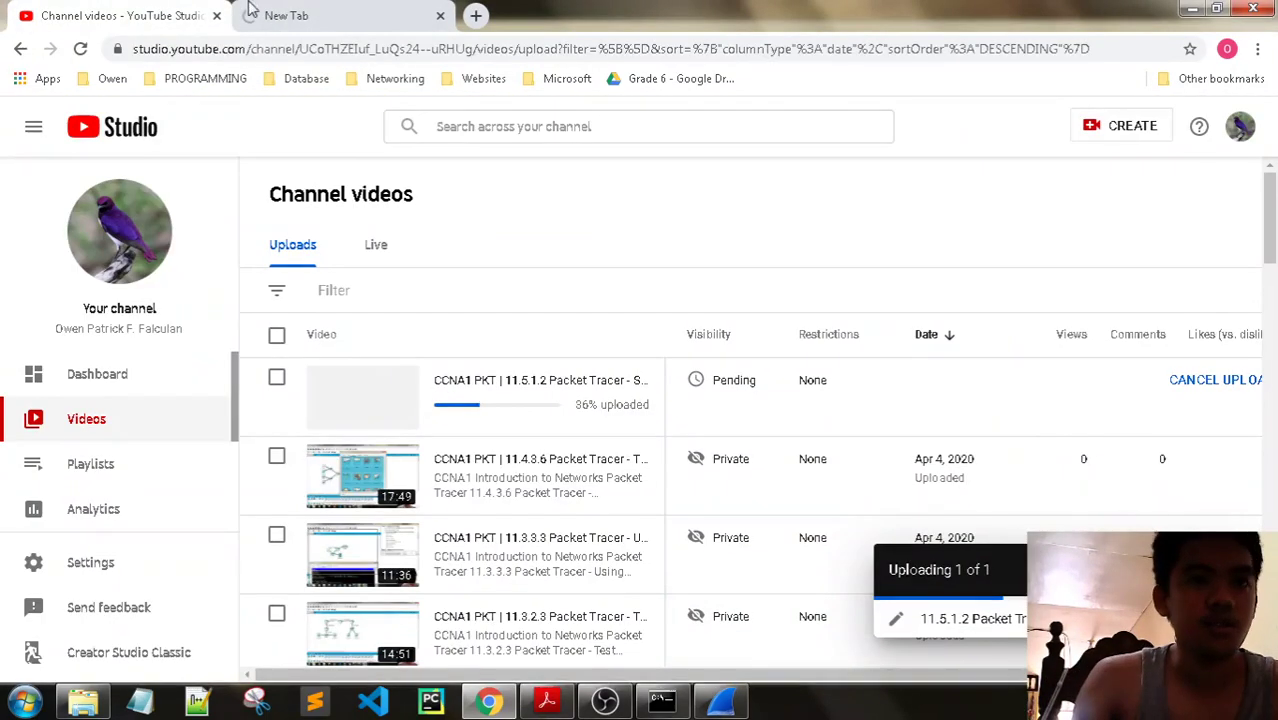
{"action": "left_click", "coordinate": [338, 10]}
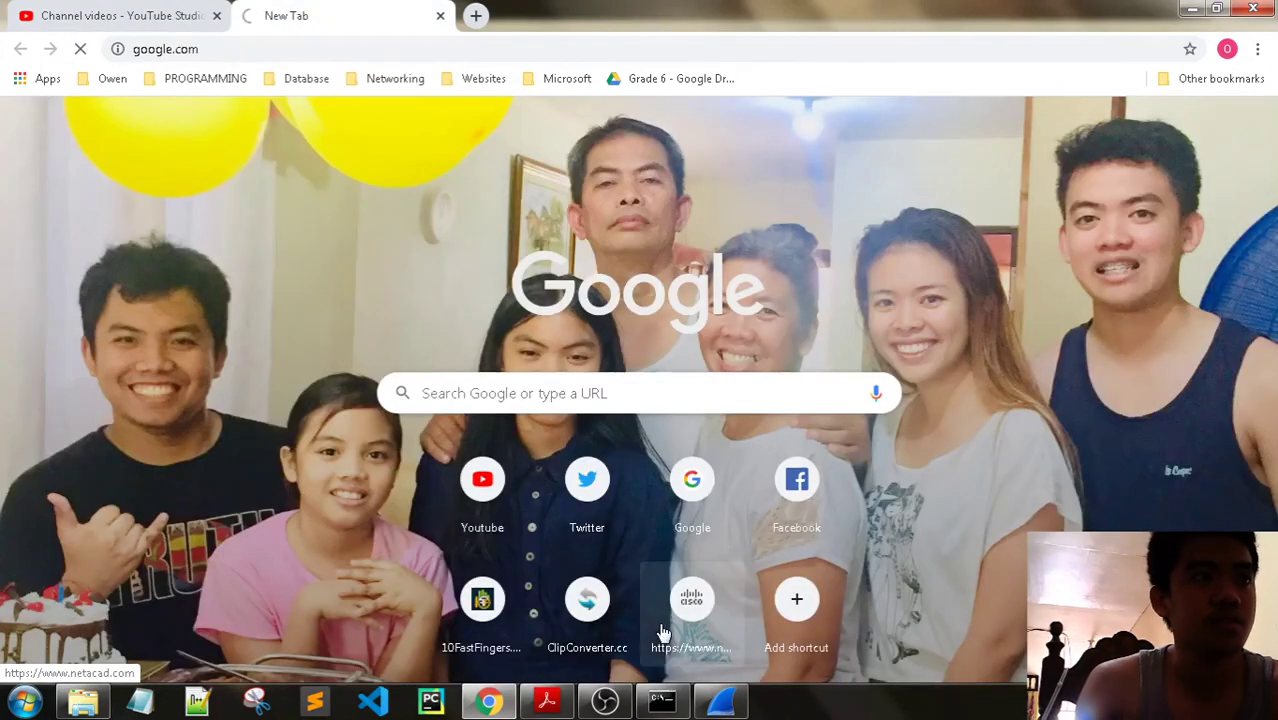
{"action": "mouse_move", "coordinate": [674, 705]}
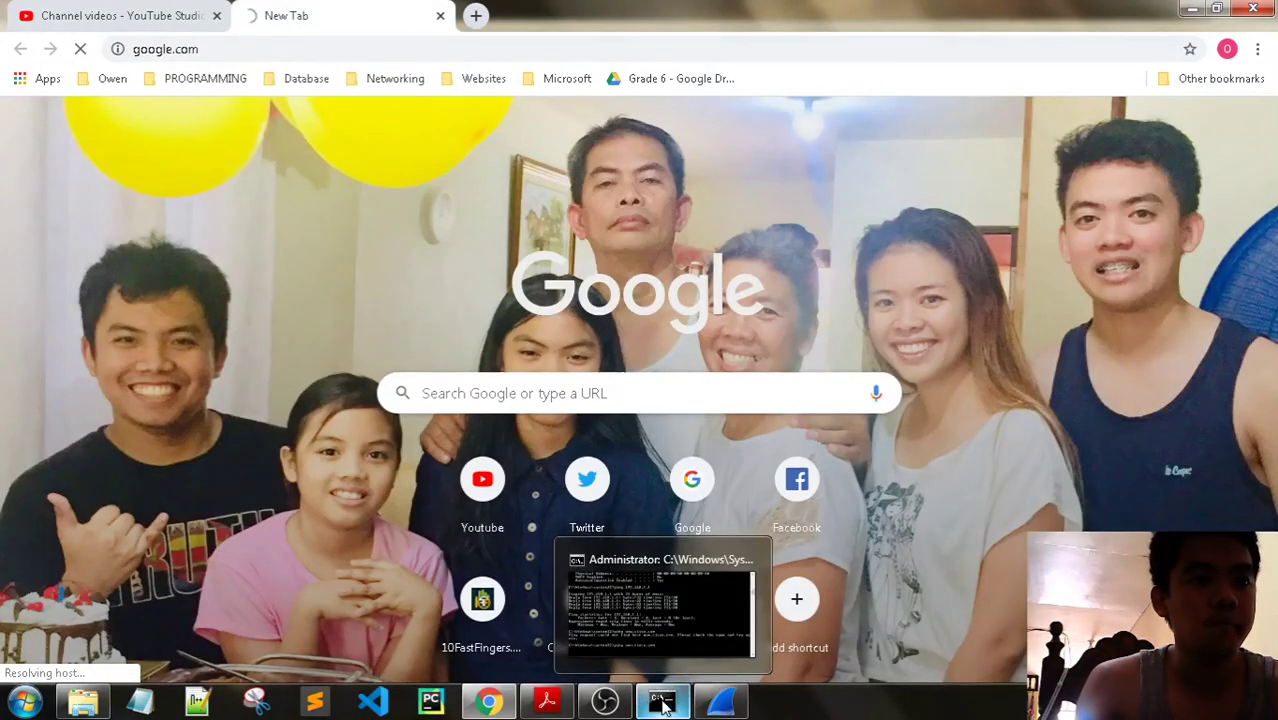
{"action": "mouse_move", "coordinate": [614, 708]}
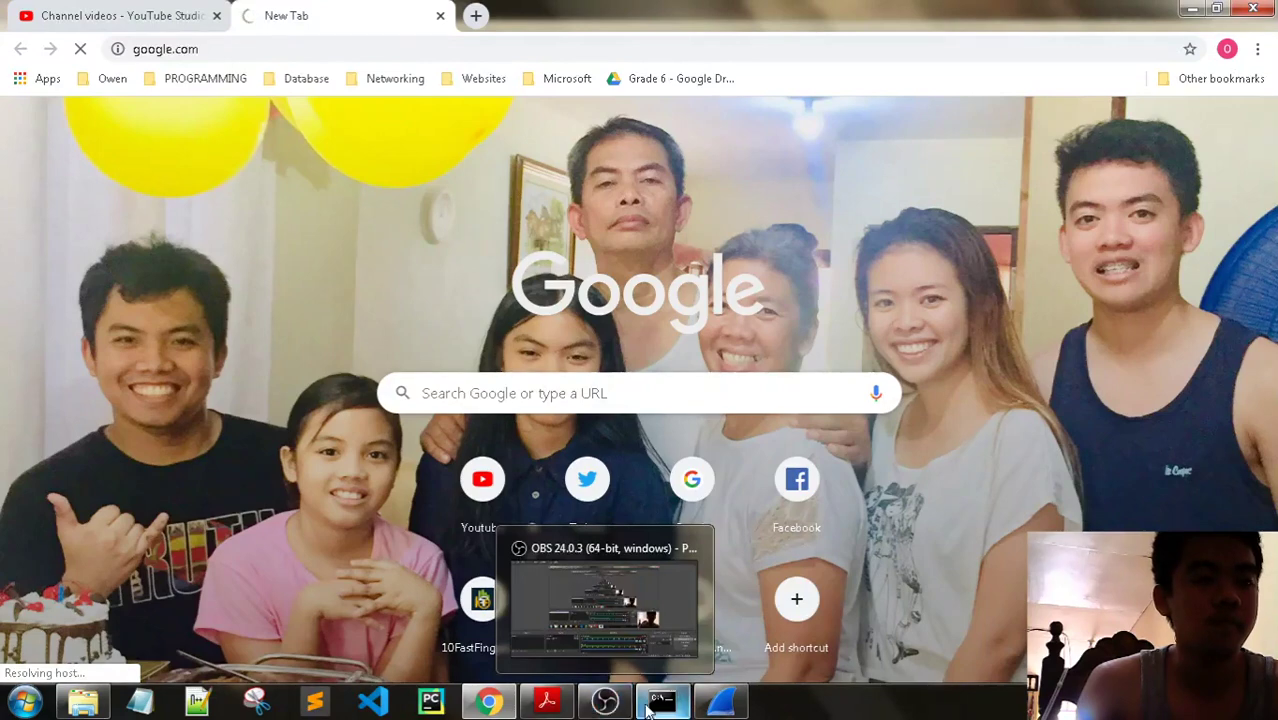
{"action": "mouse_move", "coordinate": [727, 708]}
{"action": "left_click", "coordinate": [661, 702]}
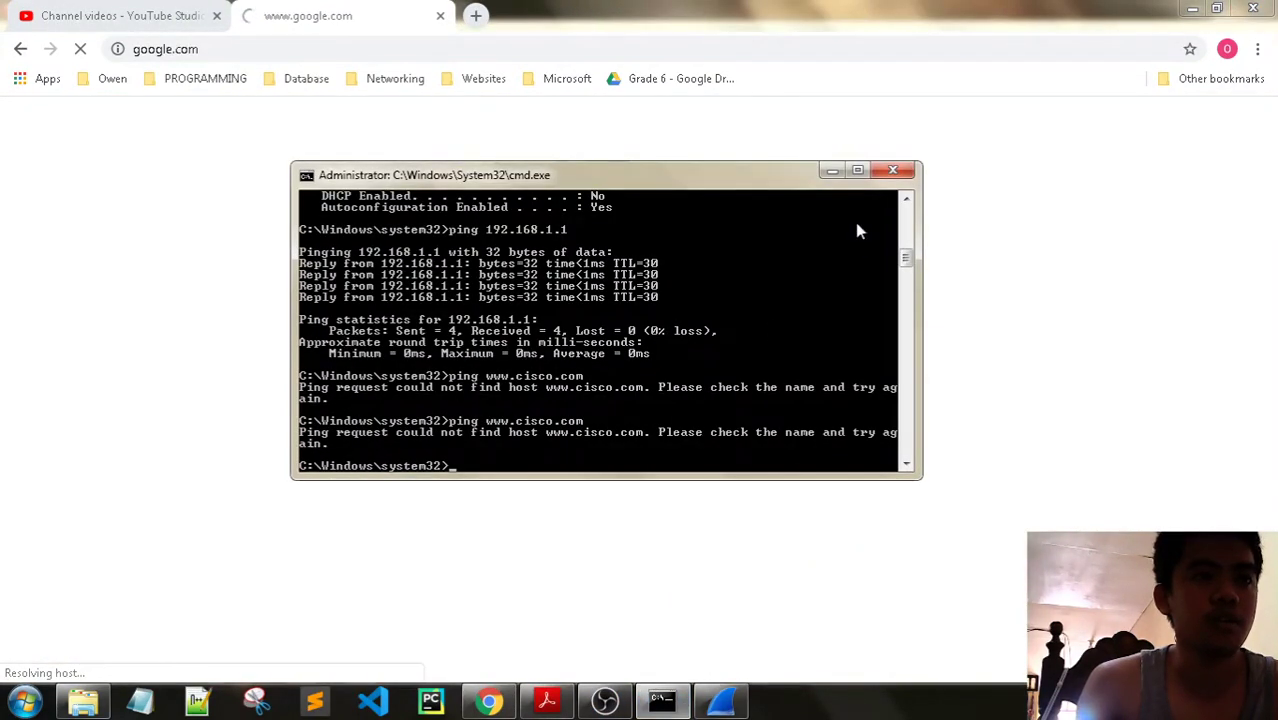
{"action": "left_click", "coordinate": [832, 170]}
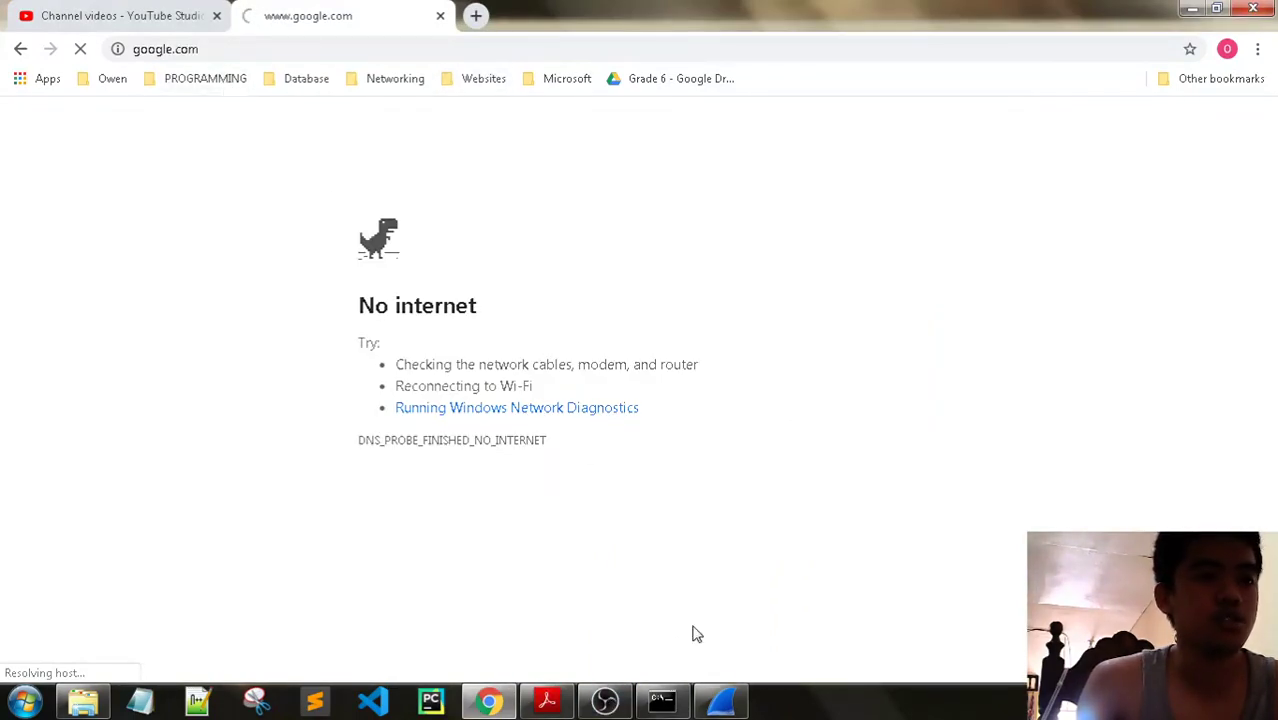
- Switch to the lab PDF and read the Step 10 questions about source and destination MAC and IP addresses
{"action": "left_click", "coordinate": [547, 702]}
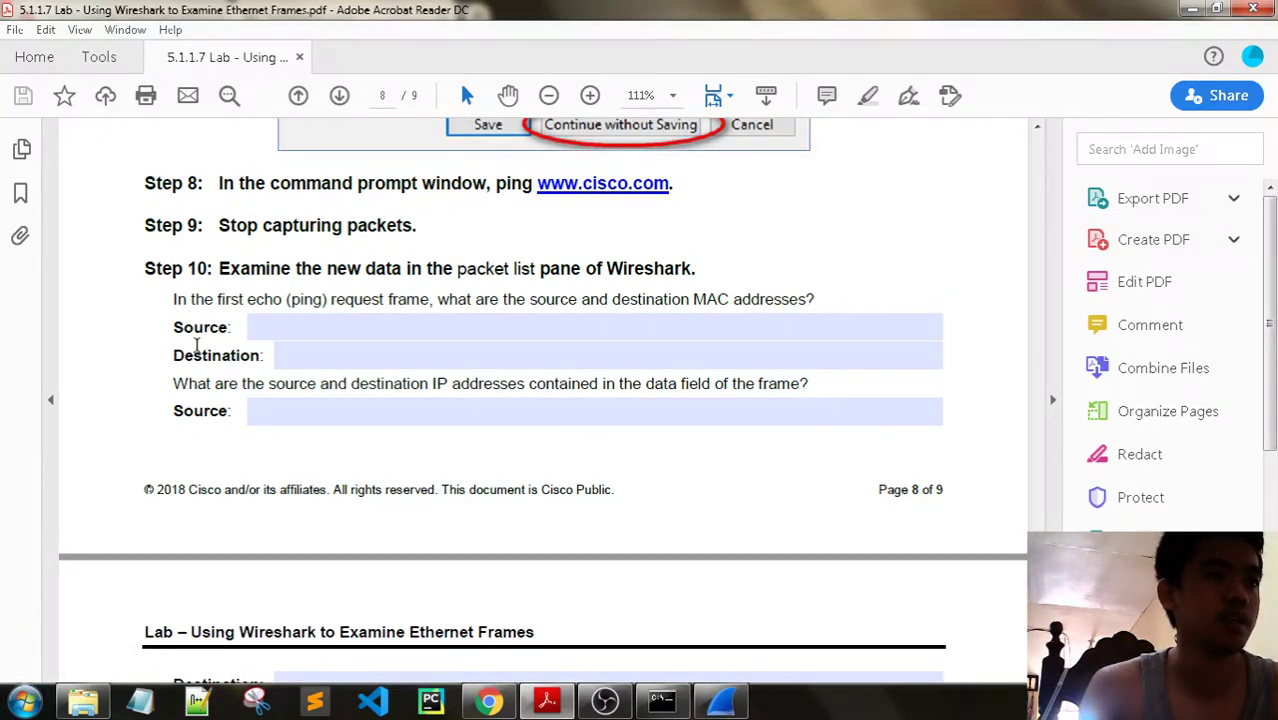
{"action": "left_click_drag", "start_coordinate": [268, 355], "coordinate": [173, 355]}
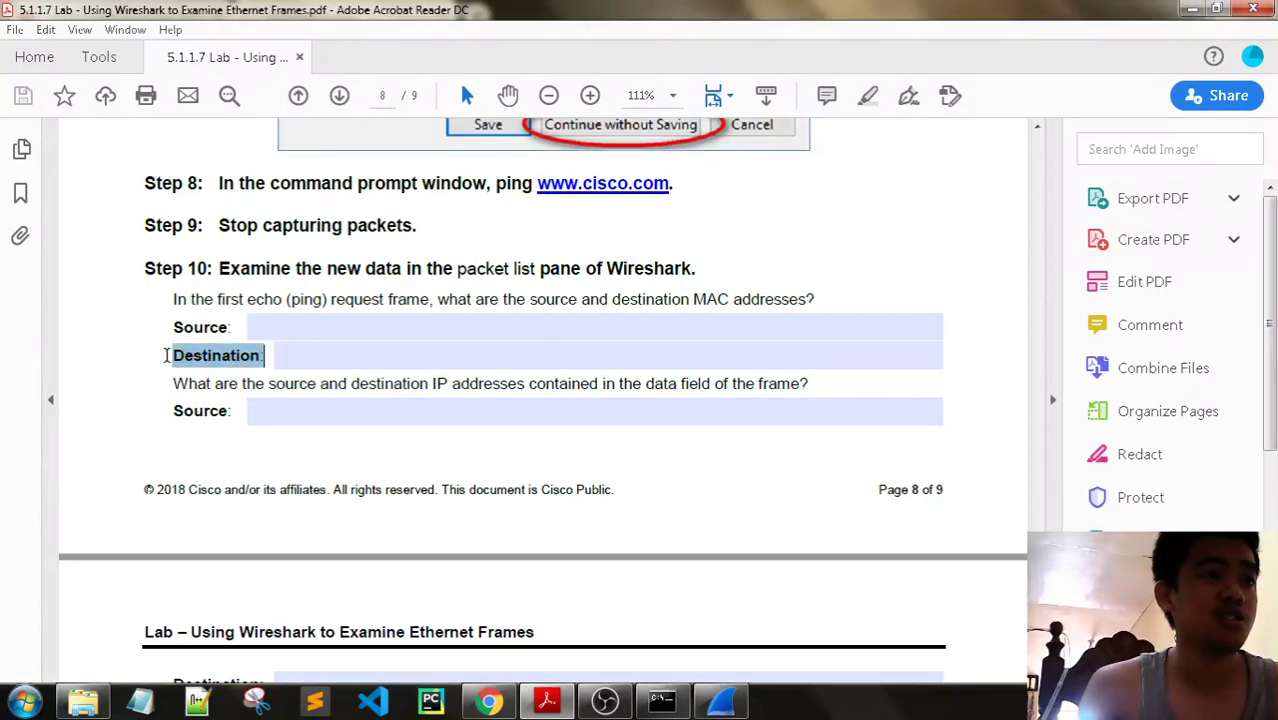
{"action": "left_click", "coordinate": [268, 364]}
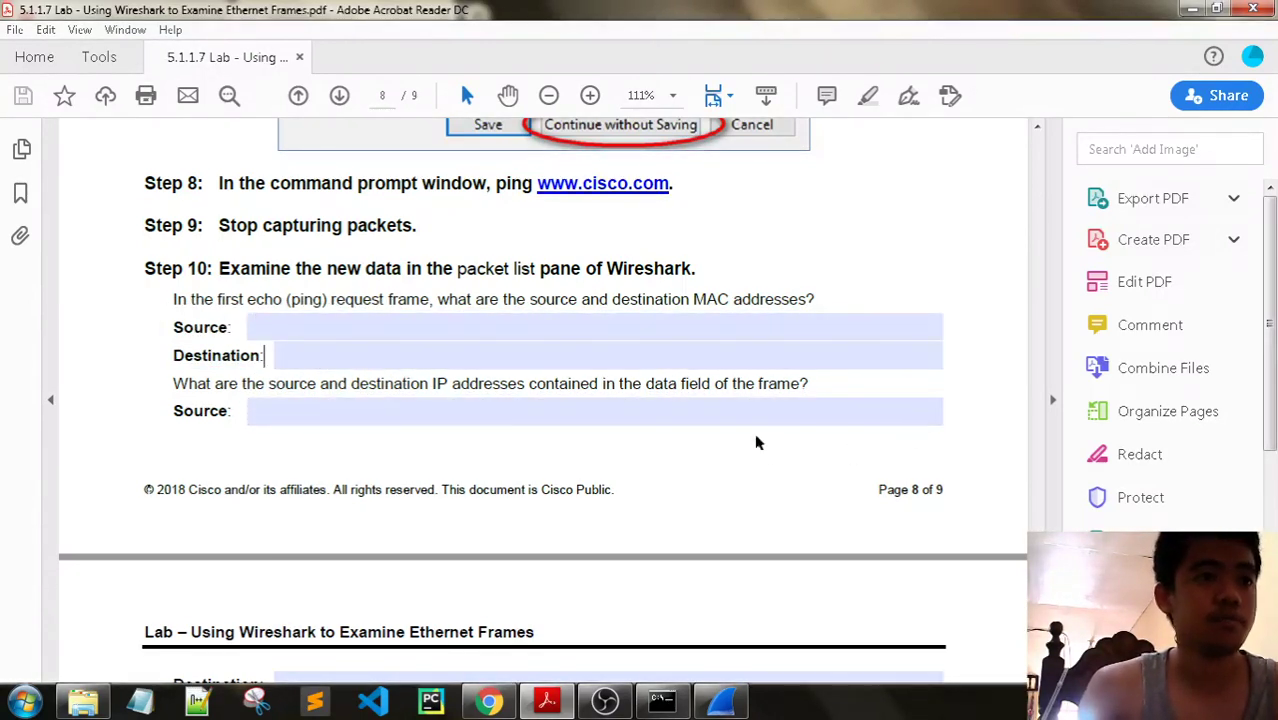
{"action": "scroll", "coordinate": [558, 402], "scroll_direction": "down", "scroll_amount": 1}
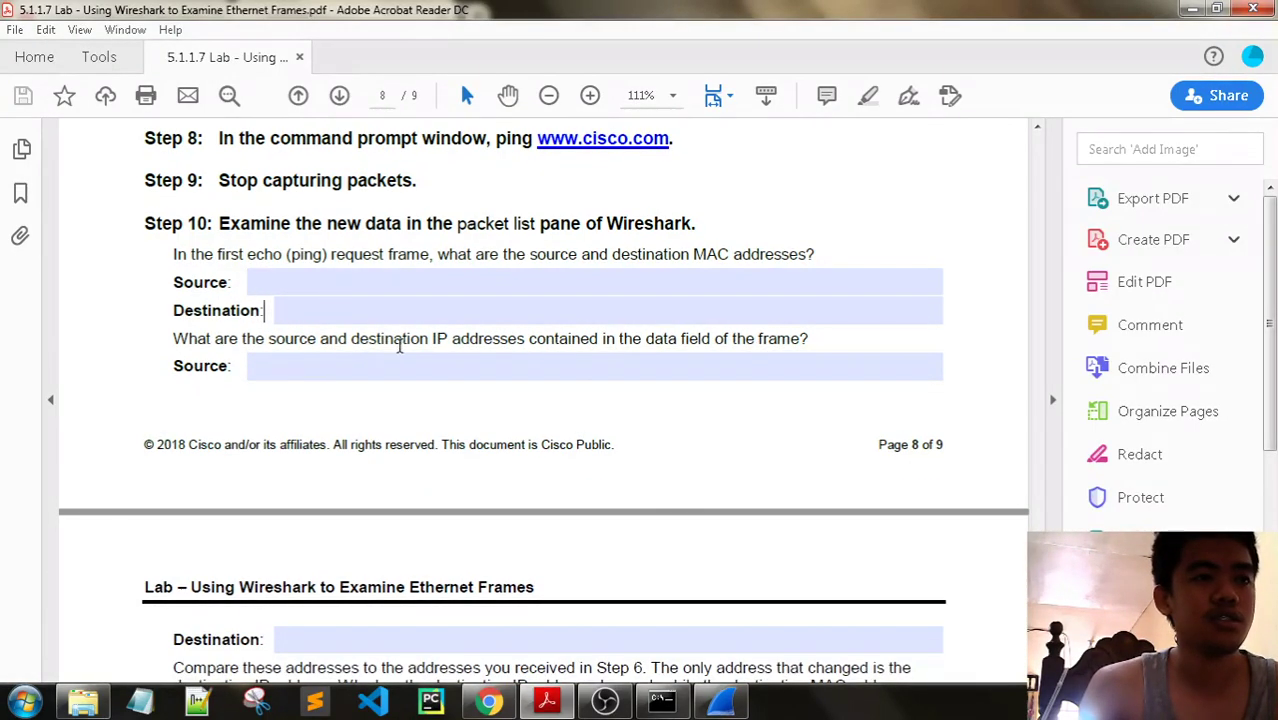
{"action": "left_click_drag", "start_coordinate": [234, 366], "coordinate": [173, 366]}
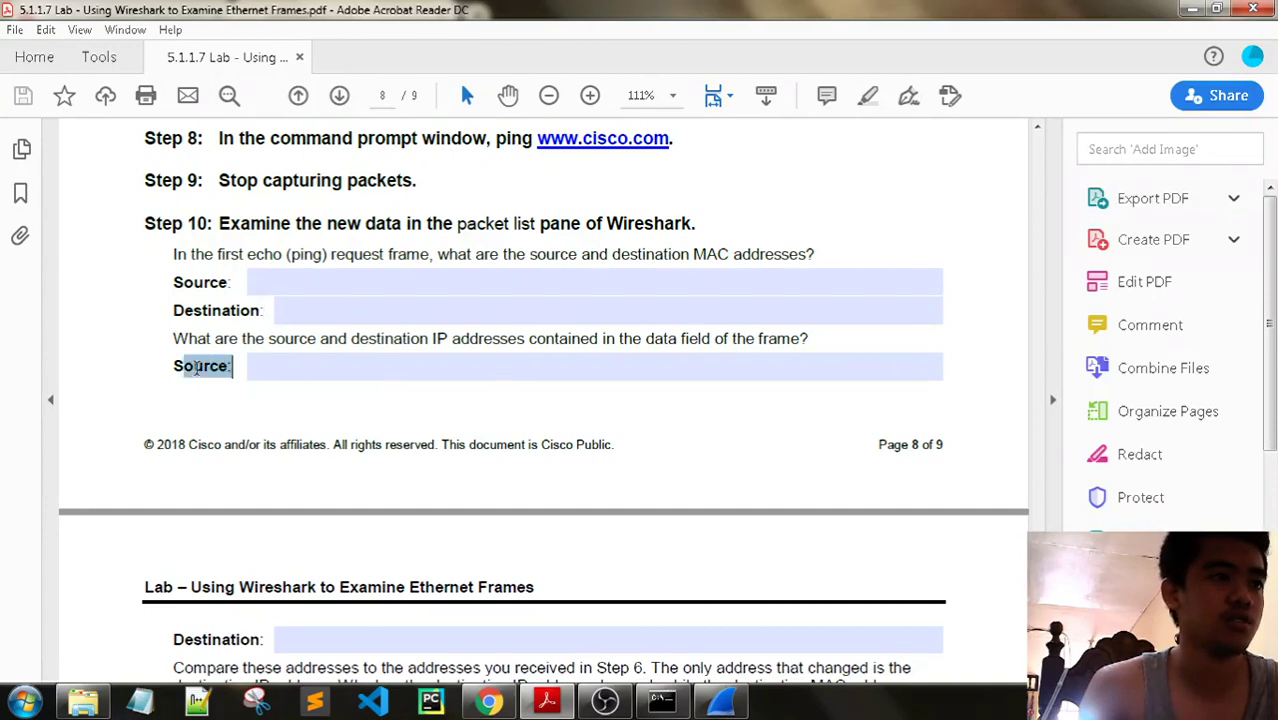
{"action": "scroll", "coordinate": [289, 394], "scroll_direction": "down", "scroll_amount": 2}
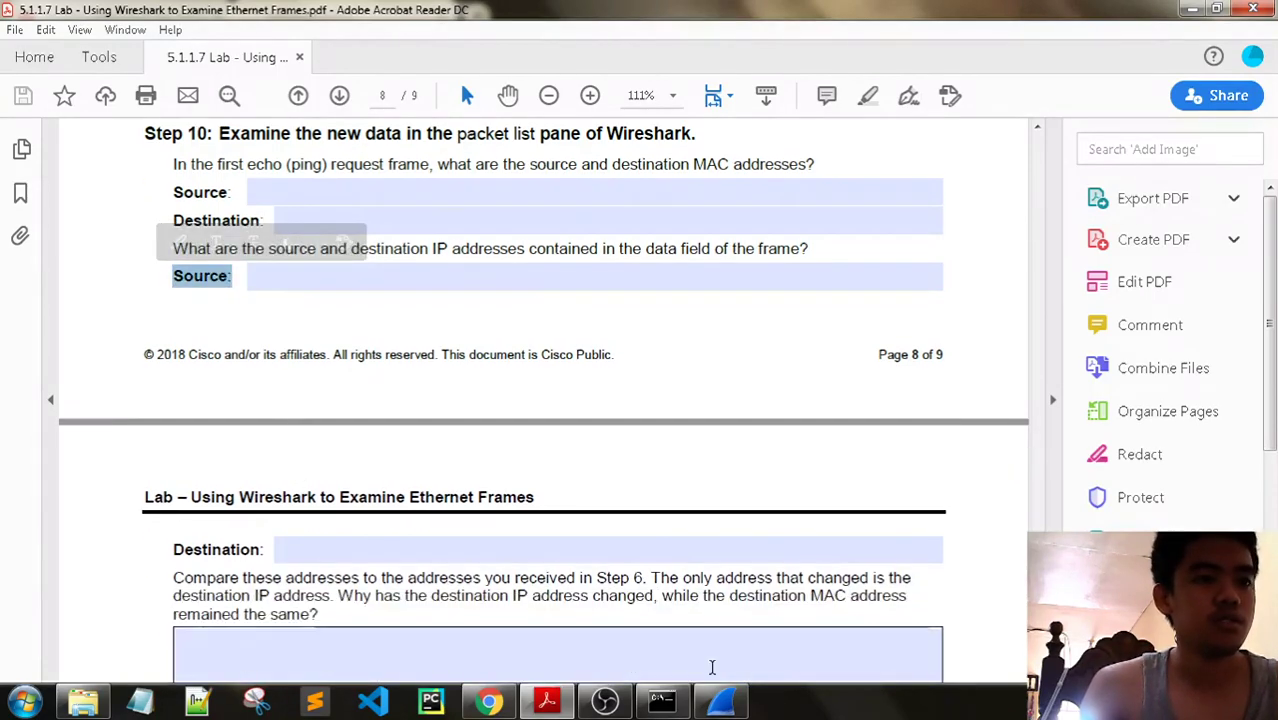
- Review the earlier ping output in the Command Prompt and return to the lab PDF
{"action": "left_click", "coordinate": [661, 701]}
{"action": "scroll", "coordinate": [661, 390], "scroll_direction": "up", "scroll_amount": 10}
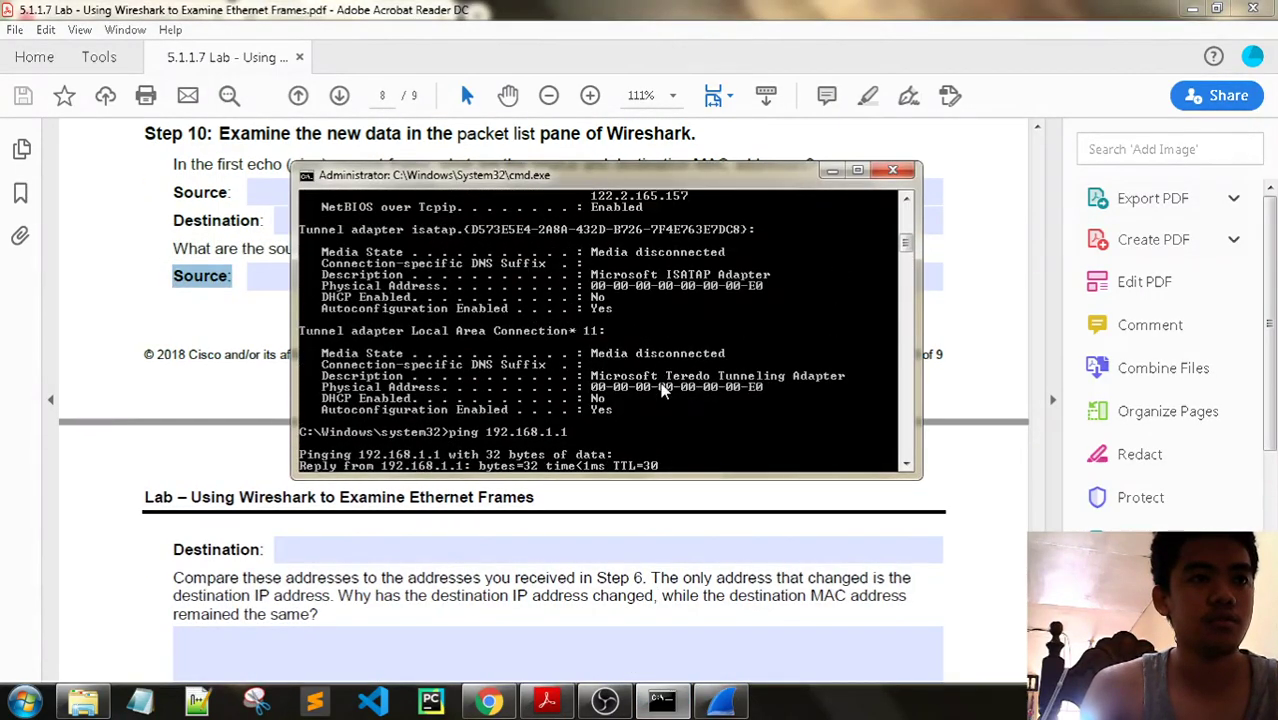
{"action": "scroll", "coordinate": [600, 315], "scroll_direction": "down", "scroll_amount": 10}
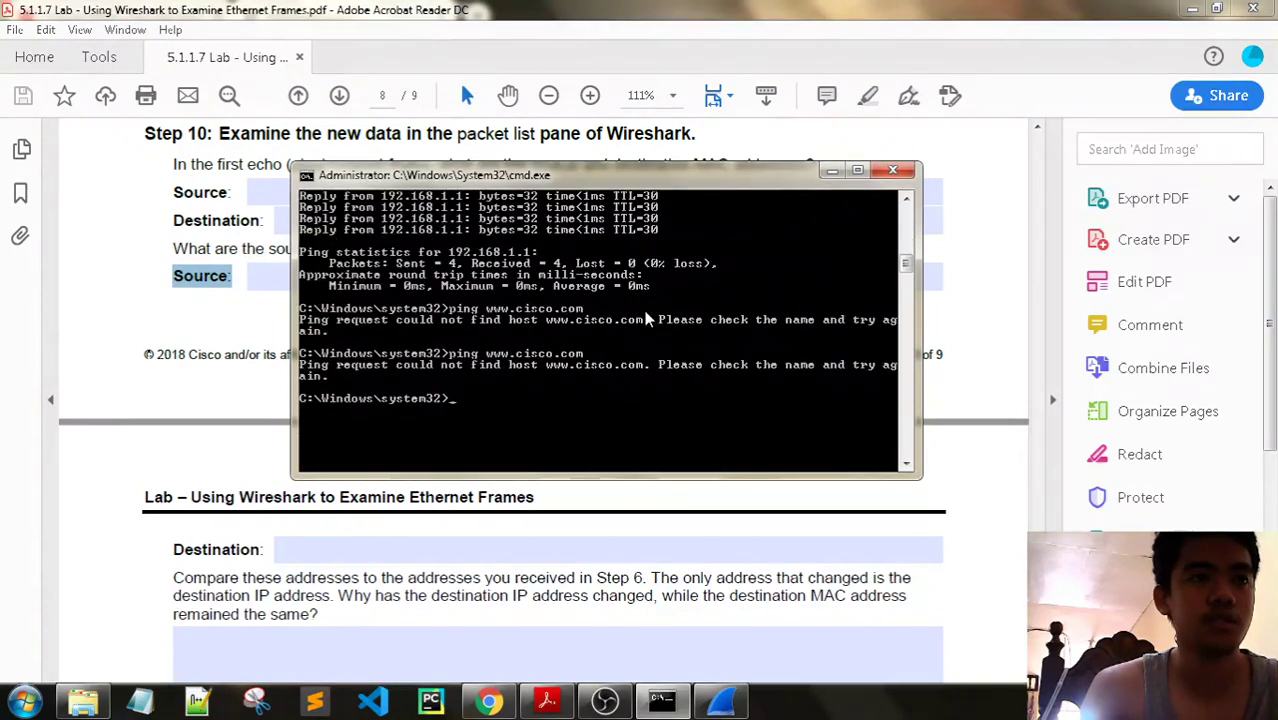
{"action": "left_click", "coordinate": [540, 8]}
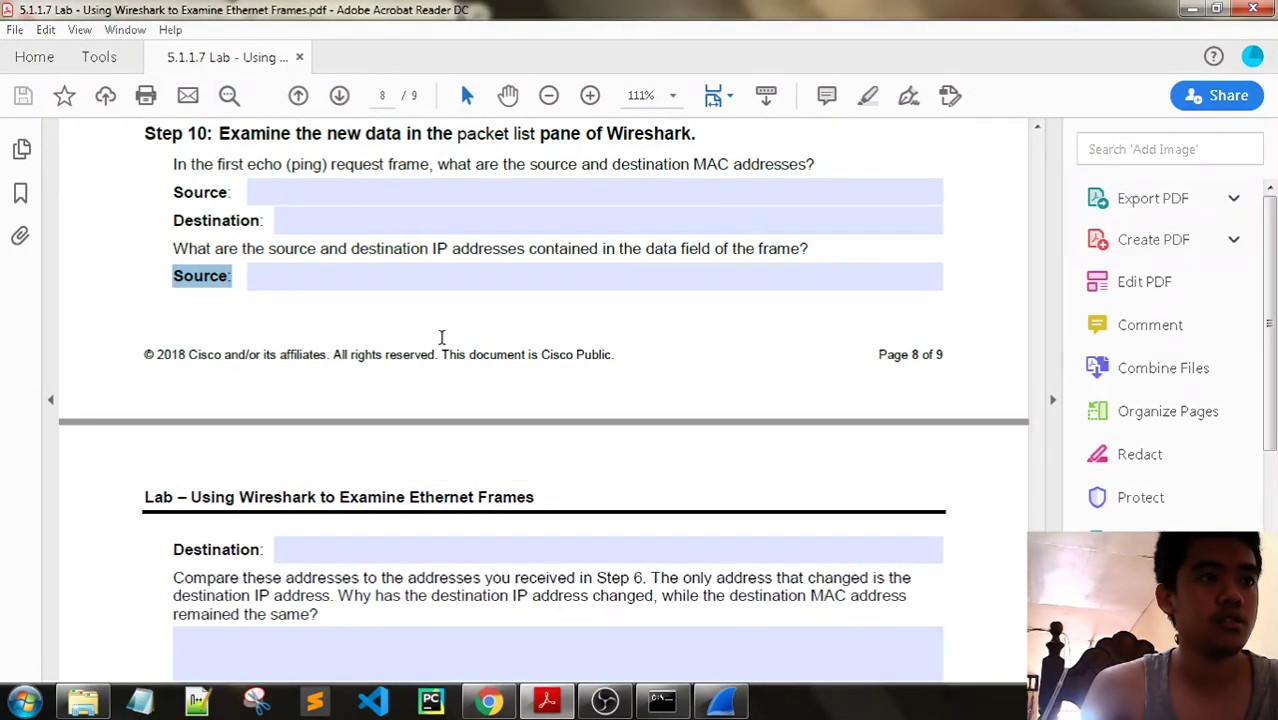
- Read the page 9 question on why the destination IP address changed while the destination MAC address remained the same
{"action": "scroll", "coordinate": [445, 334], "scroll_direction": "down", "scroll_amount": 2}
{"action": "scroll", "coordinate": [455, 338], "scroll_direction": "down", "scroll_amount": 1}
{"action": "left_click", "coordinate": [351, 422]}
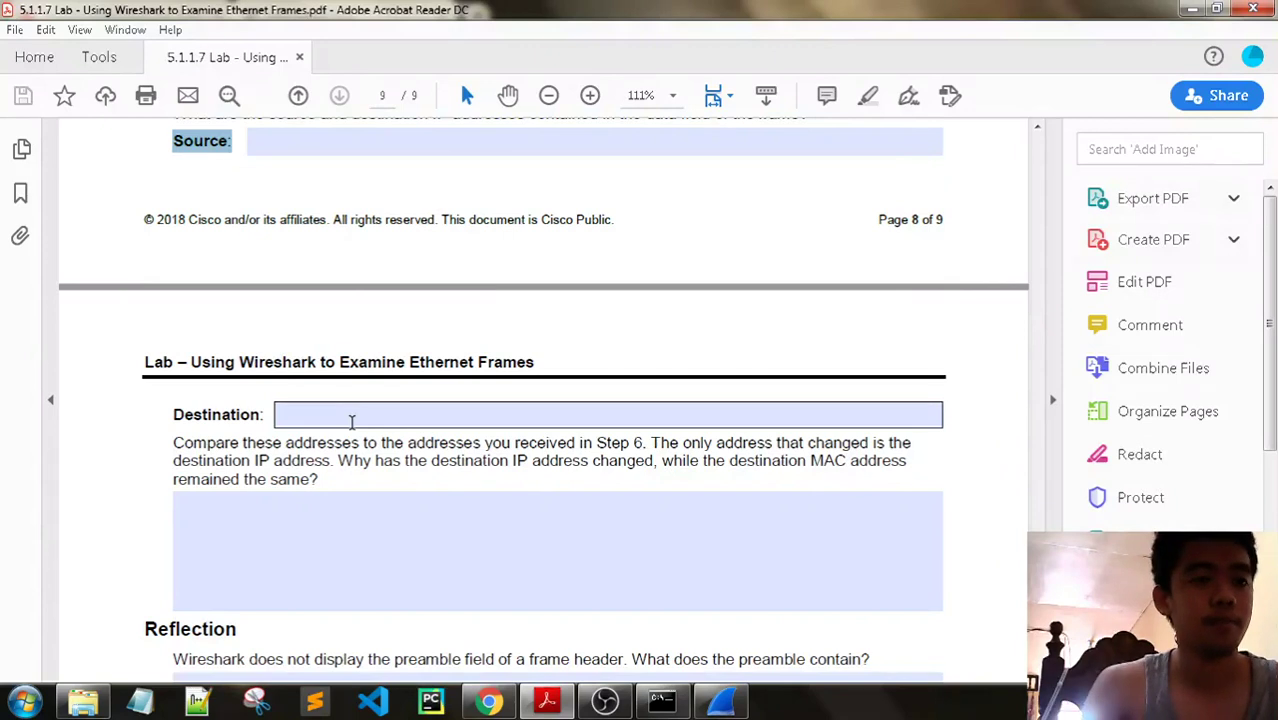
{"action": "scroll", "coordinate": [414, 410], "scroll_direction": "down", "scroll_amount": 2}
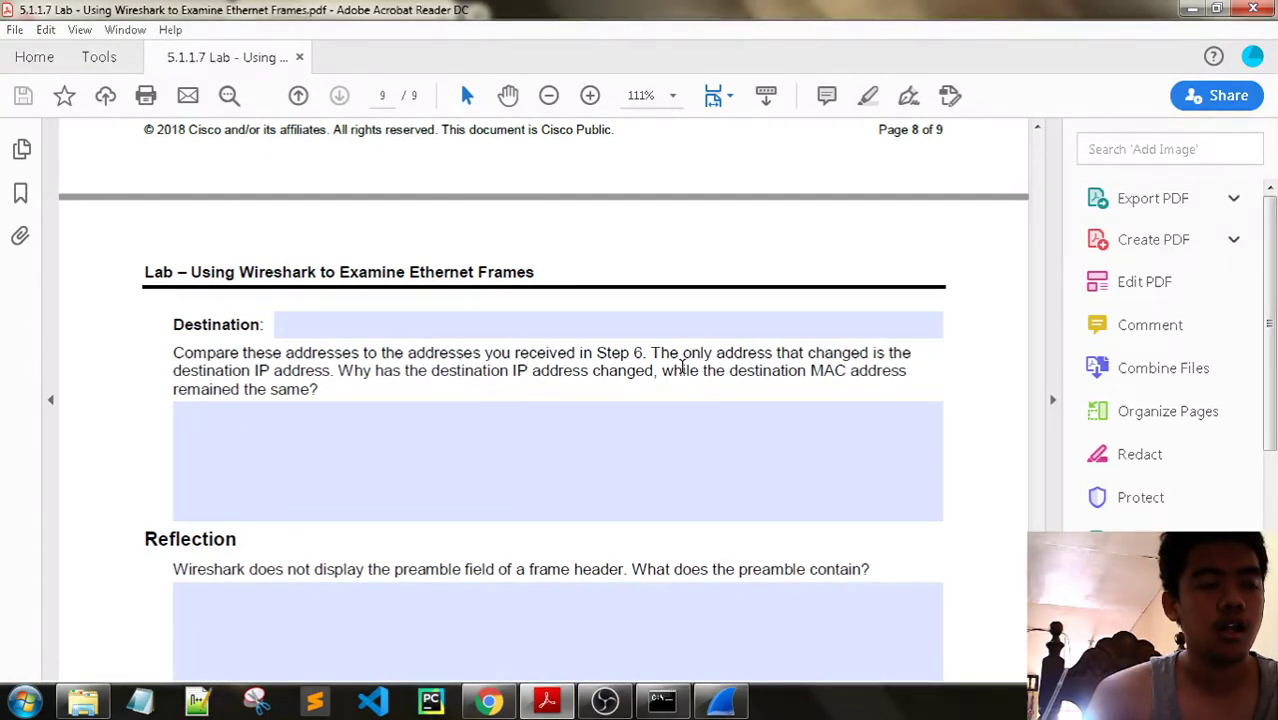
- Look back through Steps 5 to 7 of the lab PDF, and return to the address comparison question on page 9
{"action": "scroll", "coordinate": [681, 366], "scroll_direction": "up", "scroll_amount": 9}
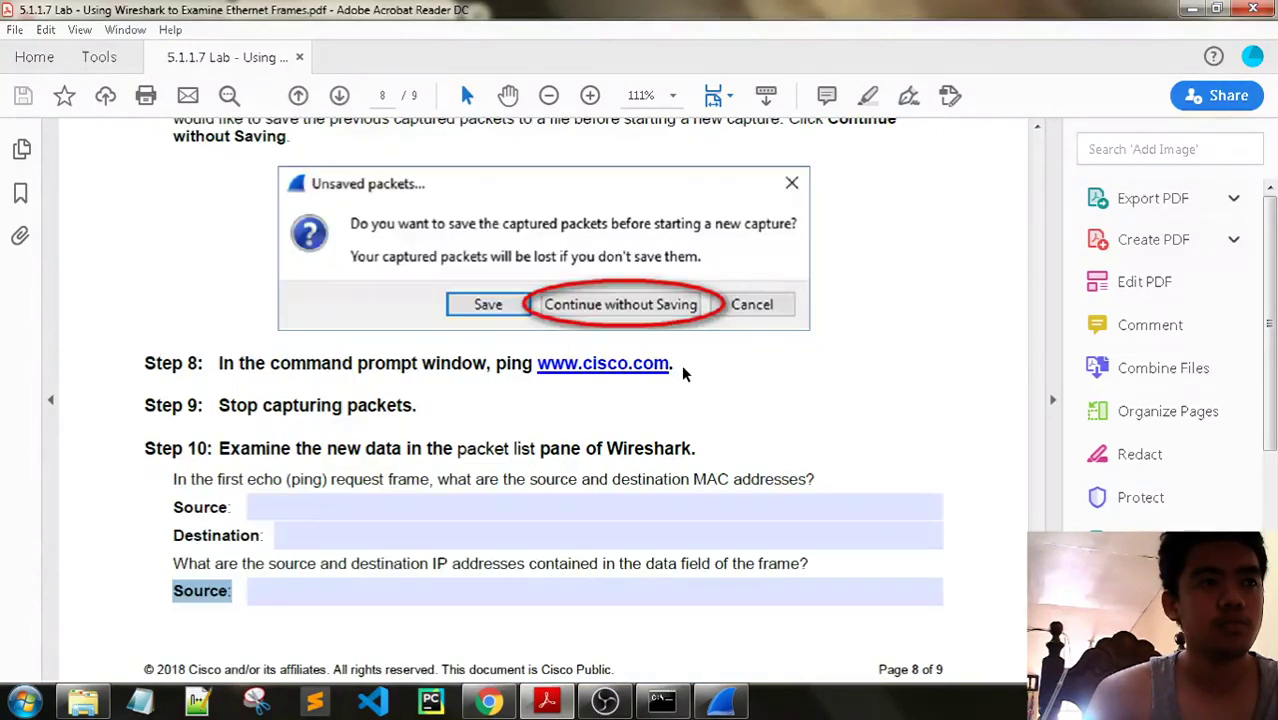
{"action": "scroll", "coordinate": [681, 366], "scroll_direction": "up", "scroll_amount": 6}
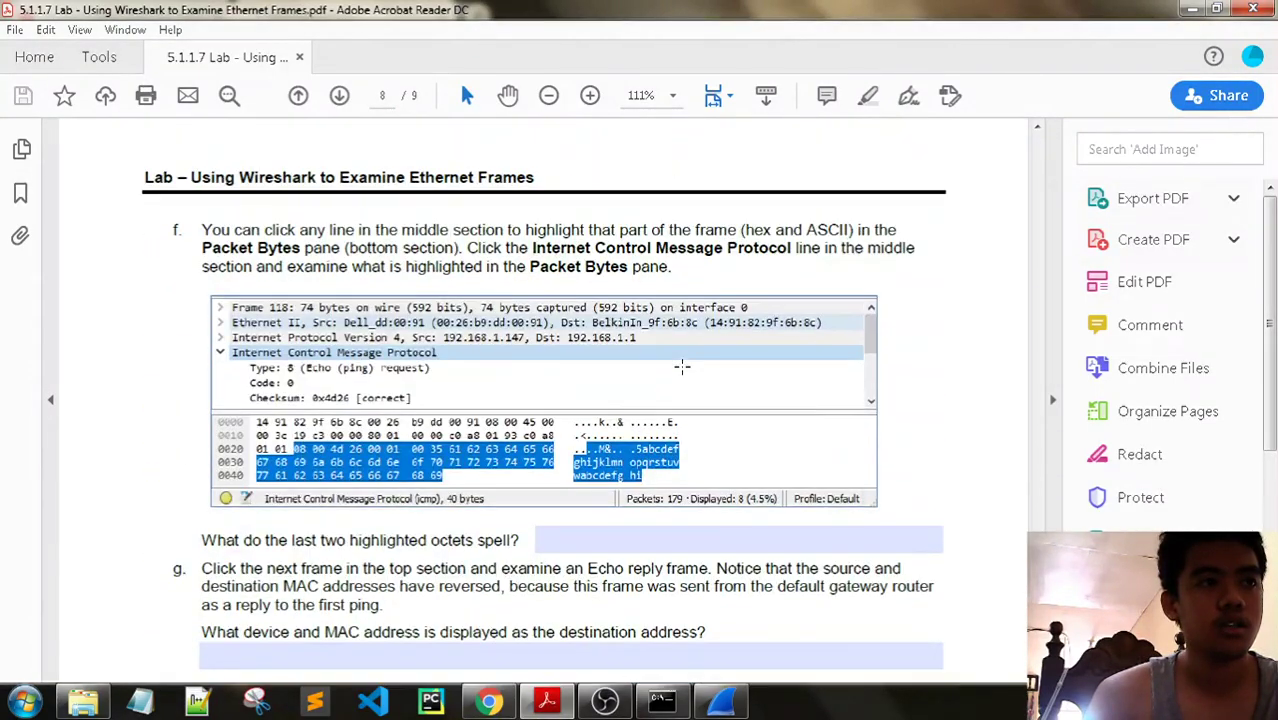
{"action": "scroll", "coordinate": [684, 372], "scroll_direction": "up", "scroll_amount": 3}
{"action": "scroll", "coordinate": [684, 372], "scroll_direction": "up", "scroll_amount": 10}
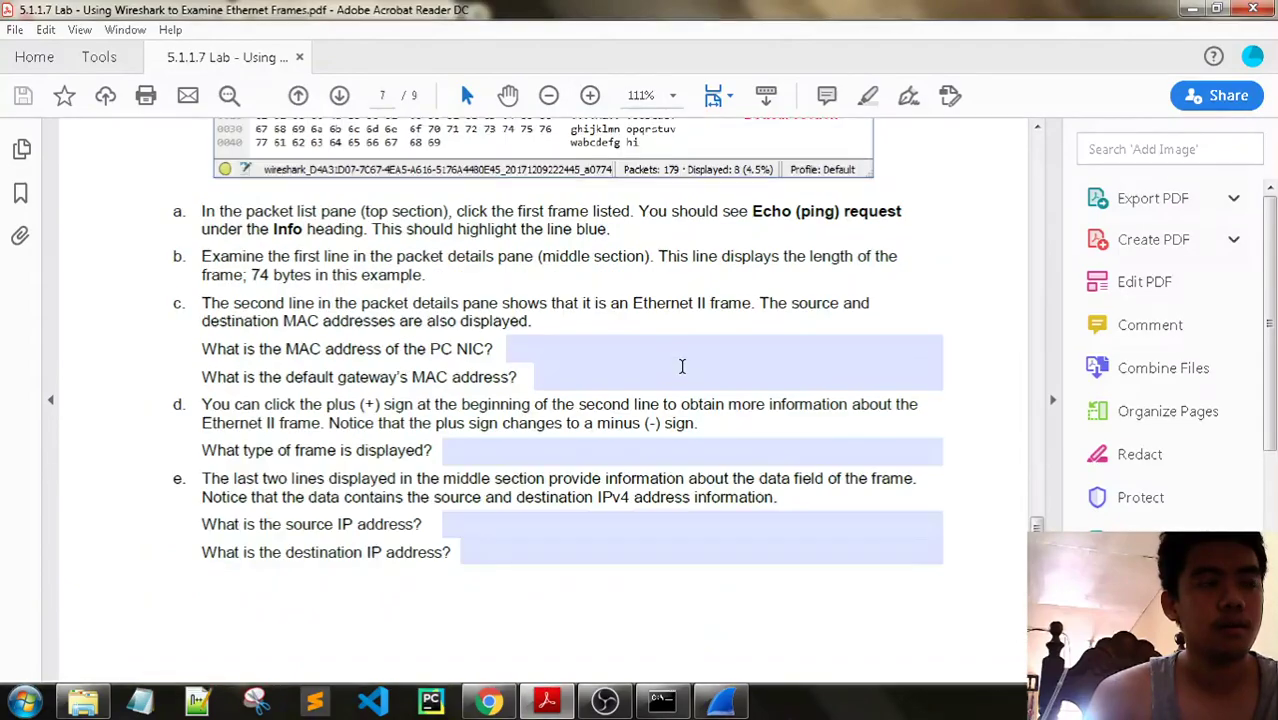
{"action": "scroll", "coordinate": [682, 366], "scroll_direction": "up", "scroll_amount": 1}
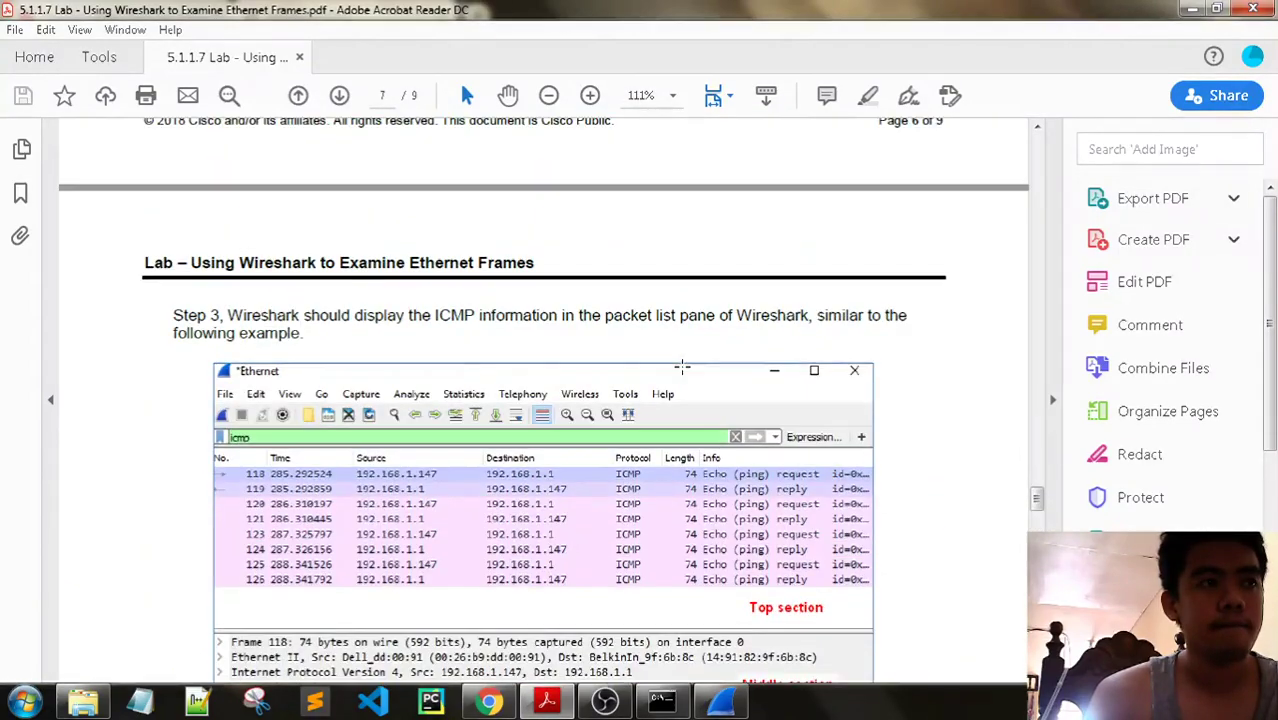
{"action": "scroll", "coordinate": [684, 370], "scroll_direction": "down", "scroll_amount": 12}
{"action": "scroll", "coordinate": [684, 374], "scroll_direction": "down", "scroll_amount": 5}
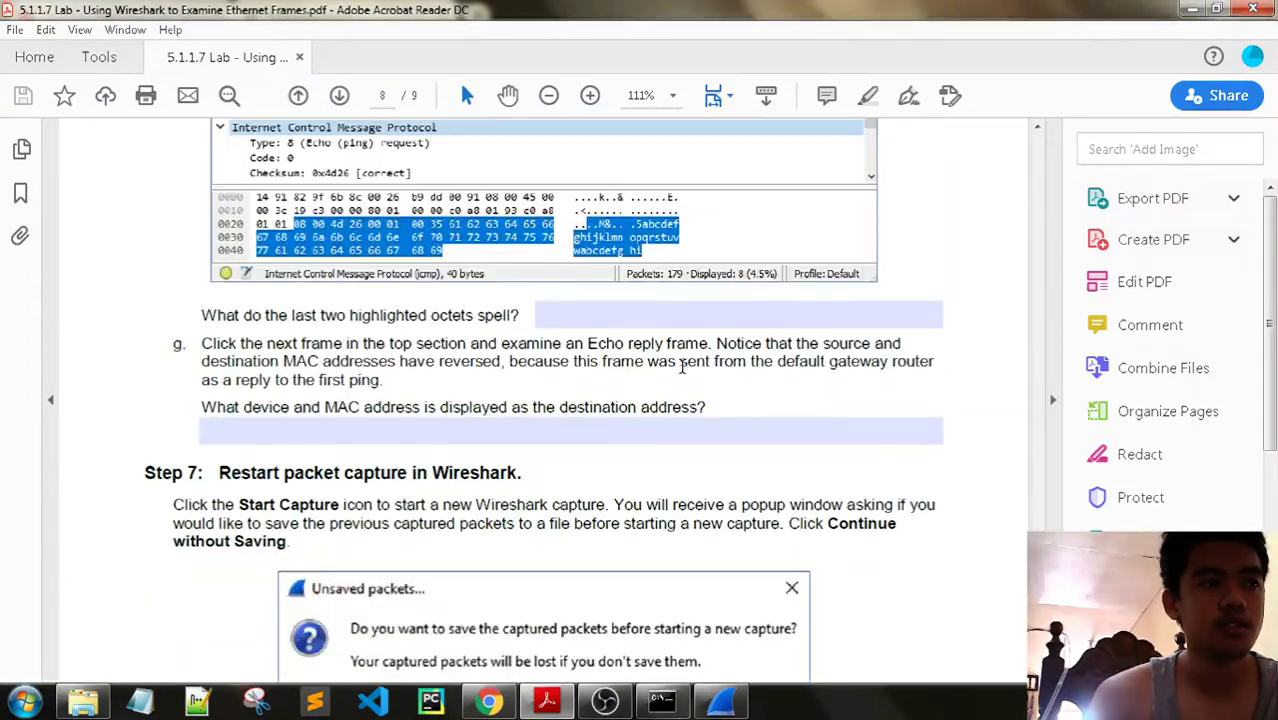
{"action": "scroll", "coordinate": [682, 366], "scroll_direction": "up", "scroll_amount": 8}
{"action": "scroll", "coordinate": [684, 368], "scroll_direction": "down", "scroll_amount": 3}
{"action": "scroll", "coordinate": [684, 370], "scroll_direction": "up", "scroll_amount": 12}
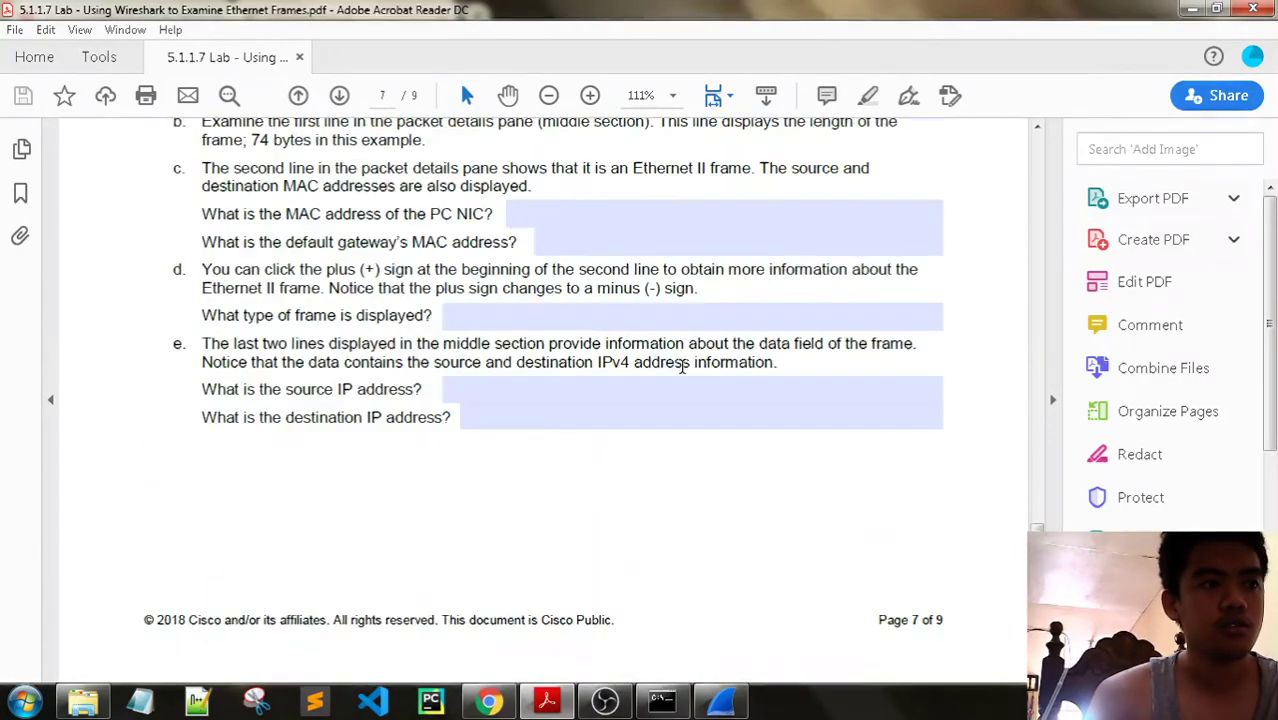
{"action": "scroll", "coordinate": [681, 368], "scroll_direction": "up", "scroll_amount": 10}
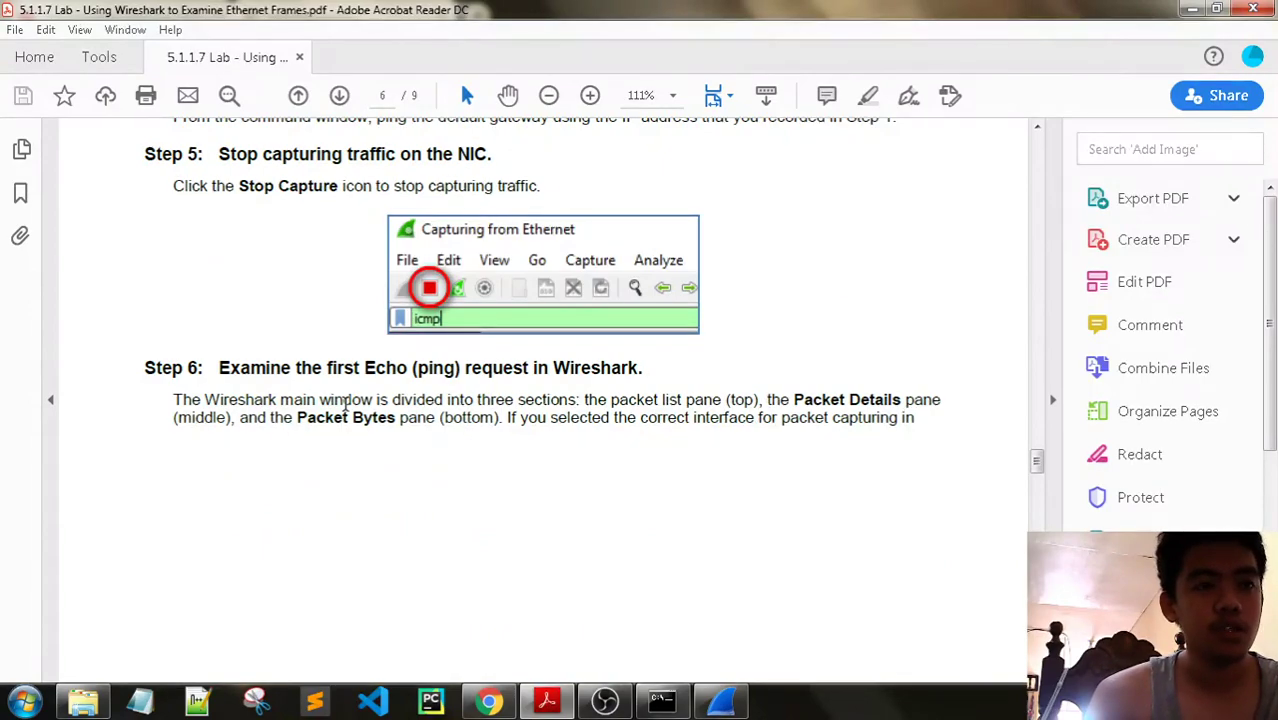
{"action": "scroll", "coordinate": [346, 405], "scroll_direction": "down", "scroll_amount": 20}
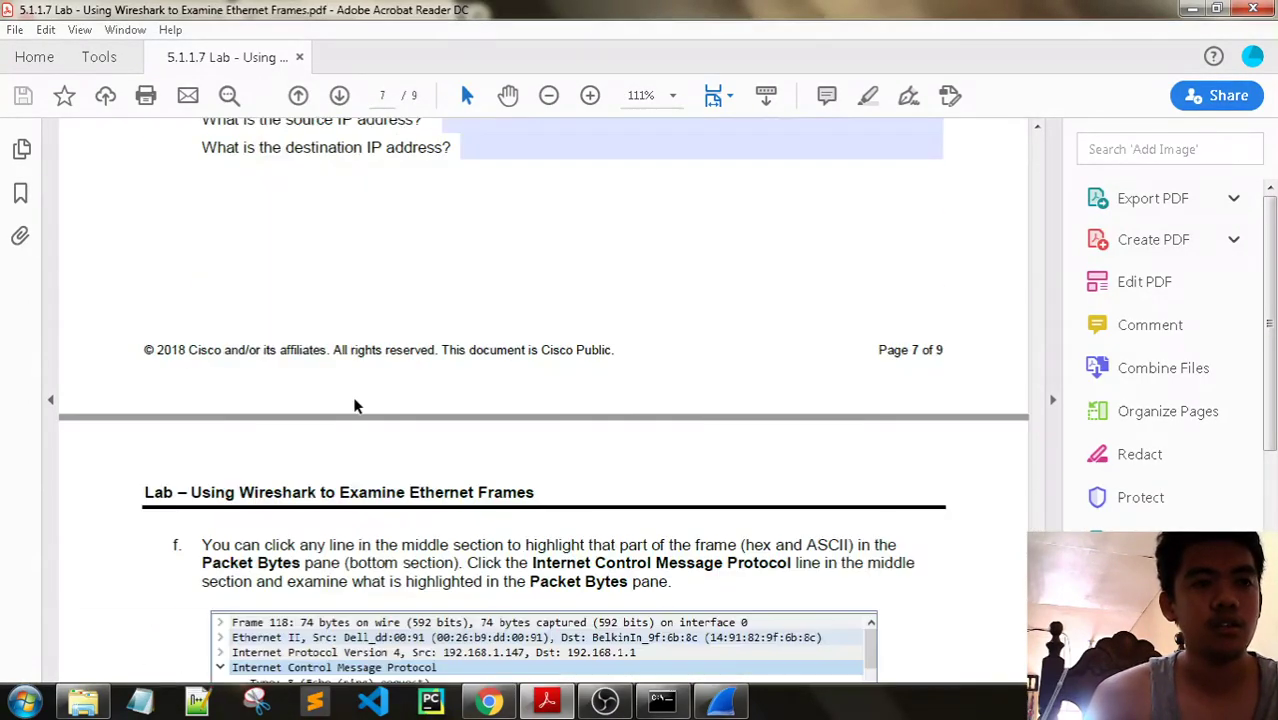
{"action": "scroll", "coordinate": [353, 398], "scroll_direction": "down", "scroll_amount": 5}
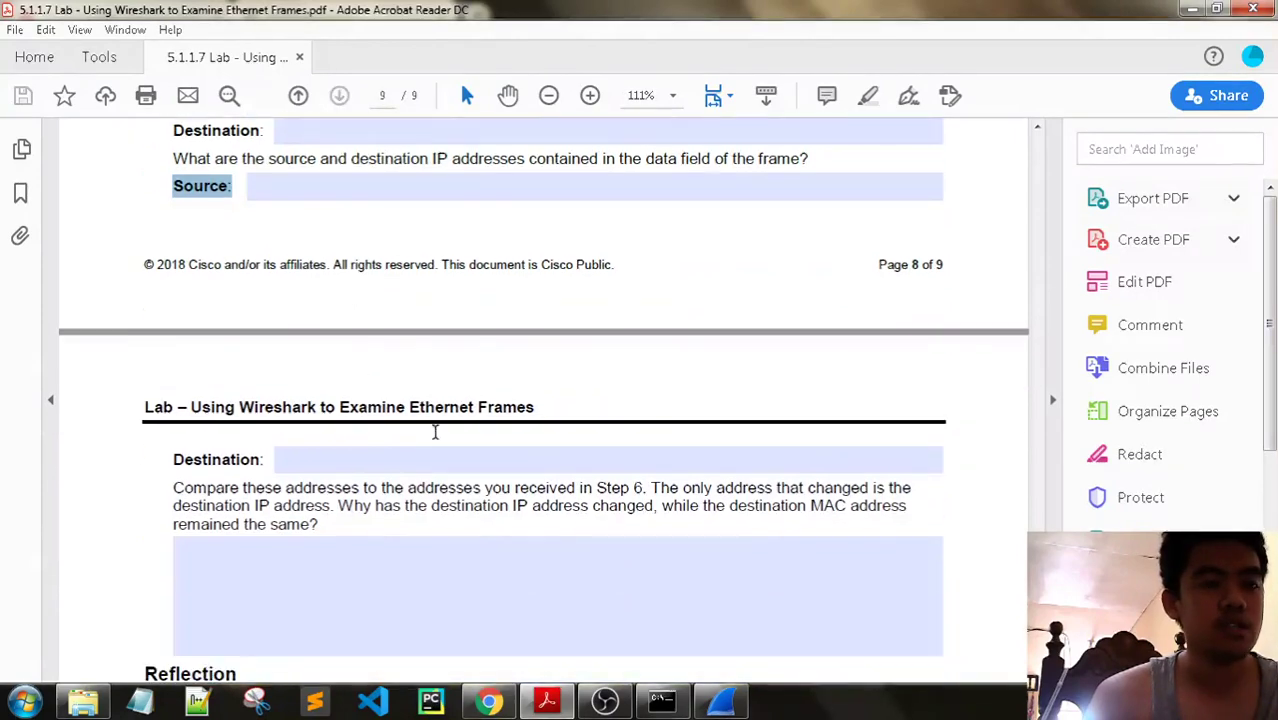
- Switch to Chrome, reload google.com and check the YouTube Studio upload to test the internet connection
{"action": "key", "text": "alt+Tab"}
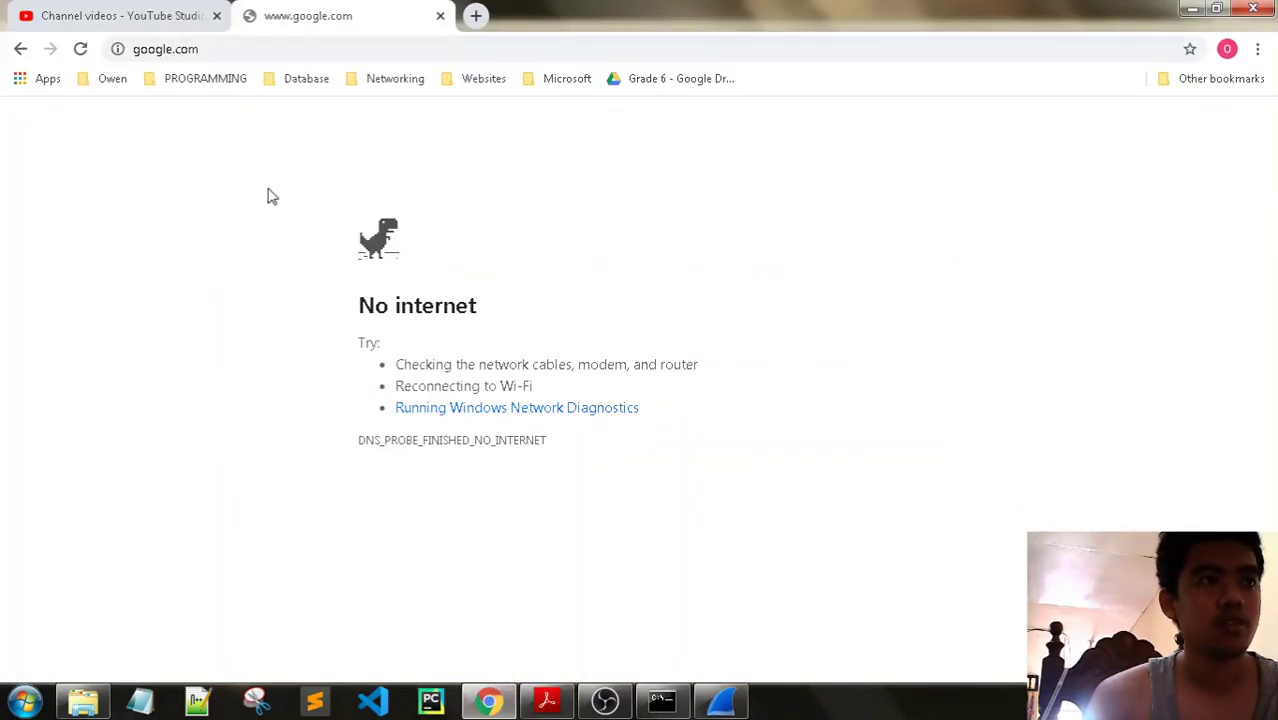
{"action": "left_click", "coordinate": [311, 50]}
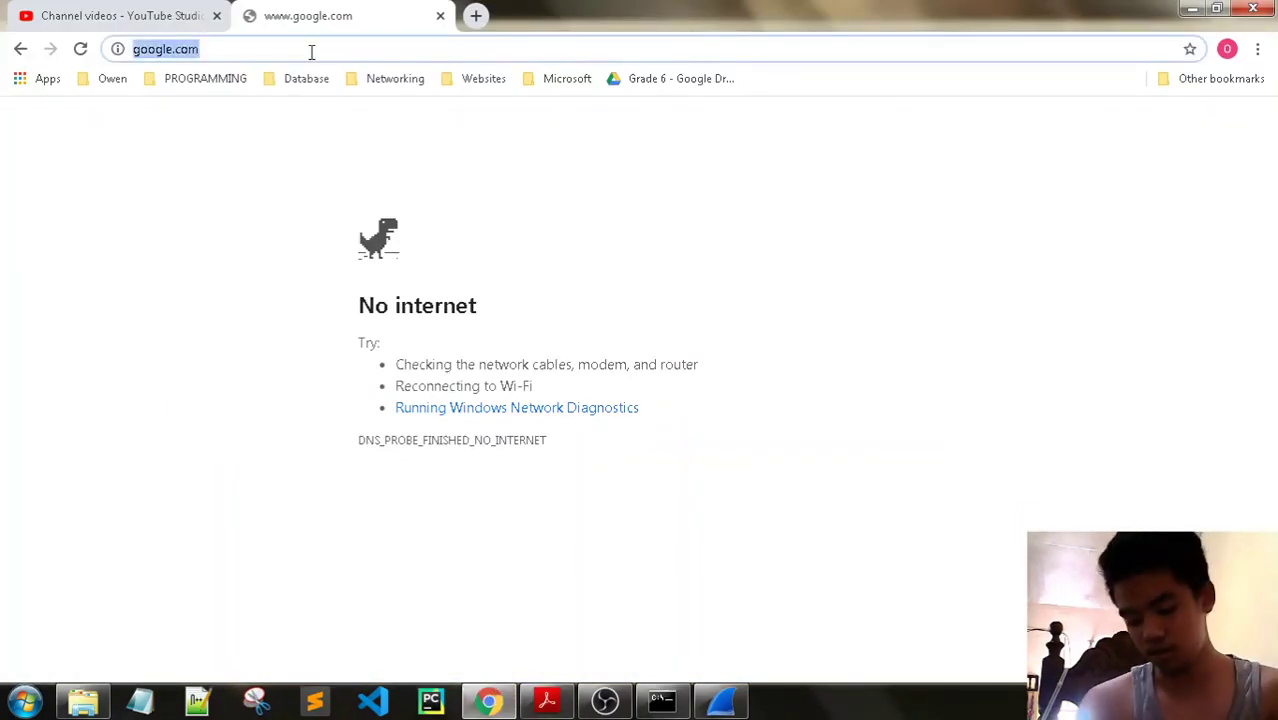
{"action": "key", "text": "Return"}
{"action": "left_click", "coordinate": [123, 12]}
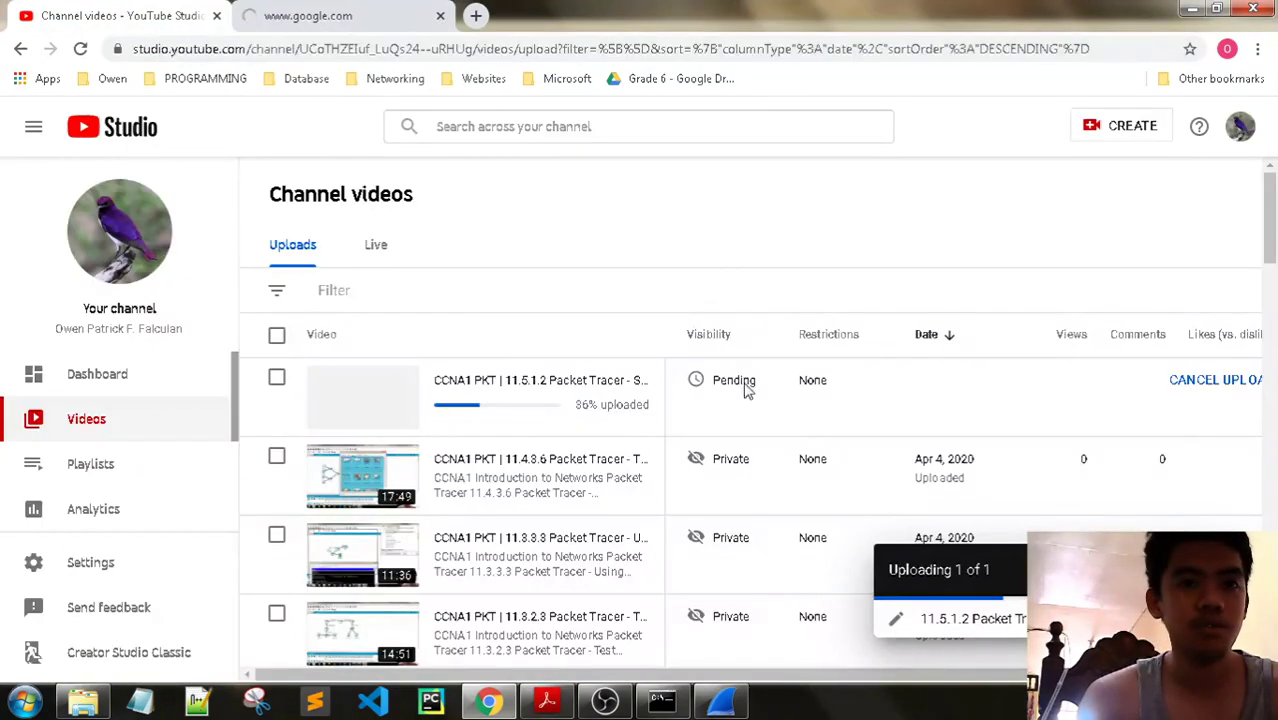
{"action": "left_click", "coordinate": [490, 703]}
{"action": "left_click", "coordinate": [490, 703]}
{"action": "left_click", "coordinate": [300, 15]}
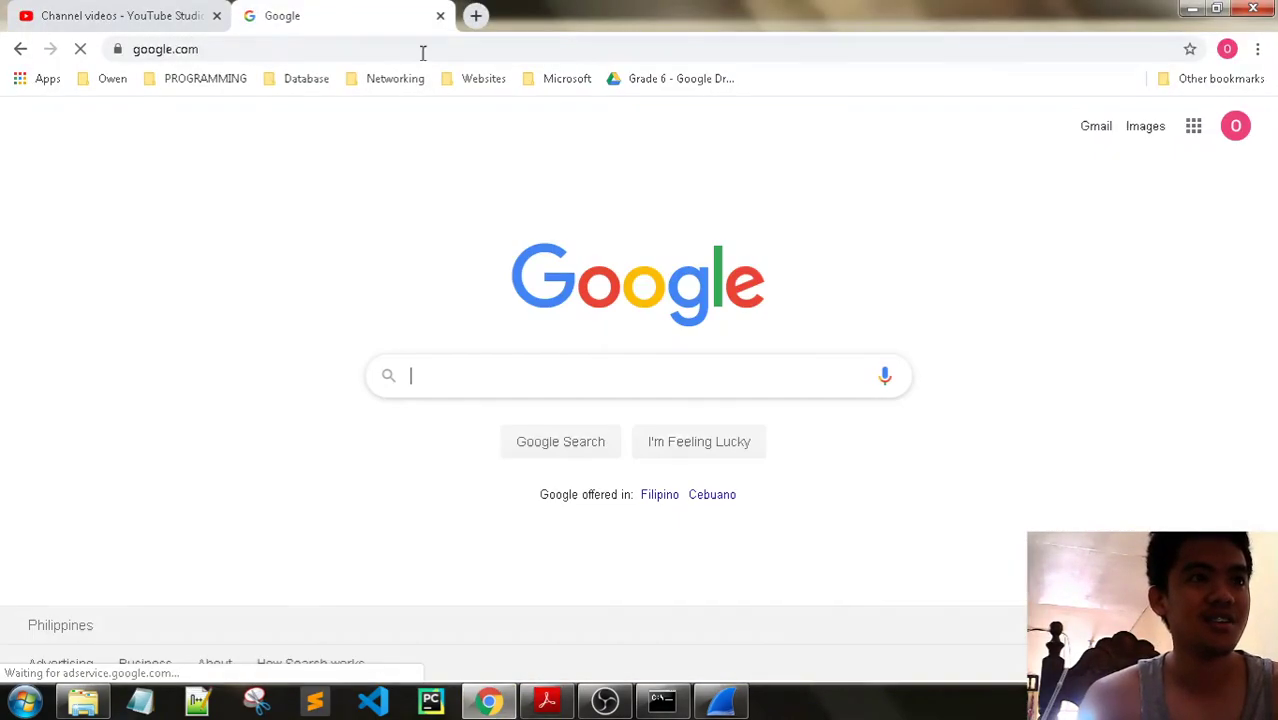
{"action": "left_click", "coordinate": [660, 700]}
{"action": "key", "text": "Up"}
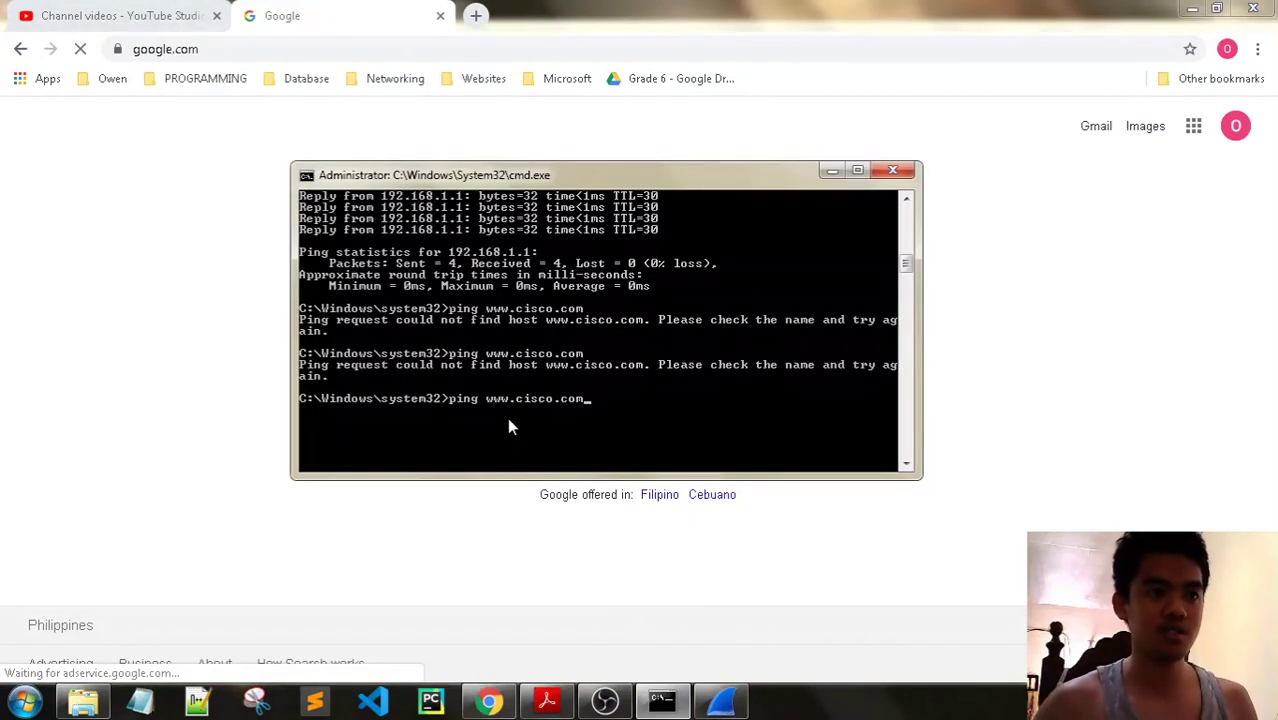
{"action": "key", "text": "Return"}
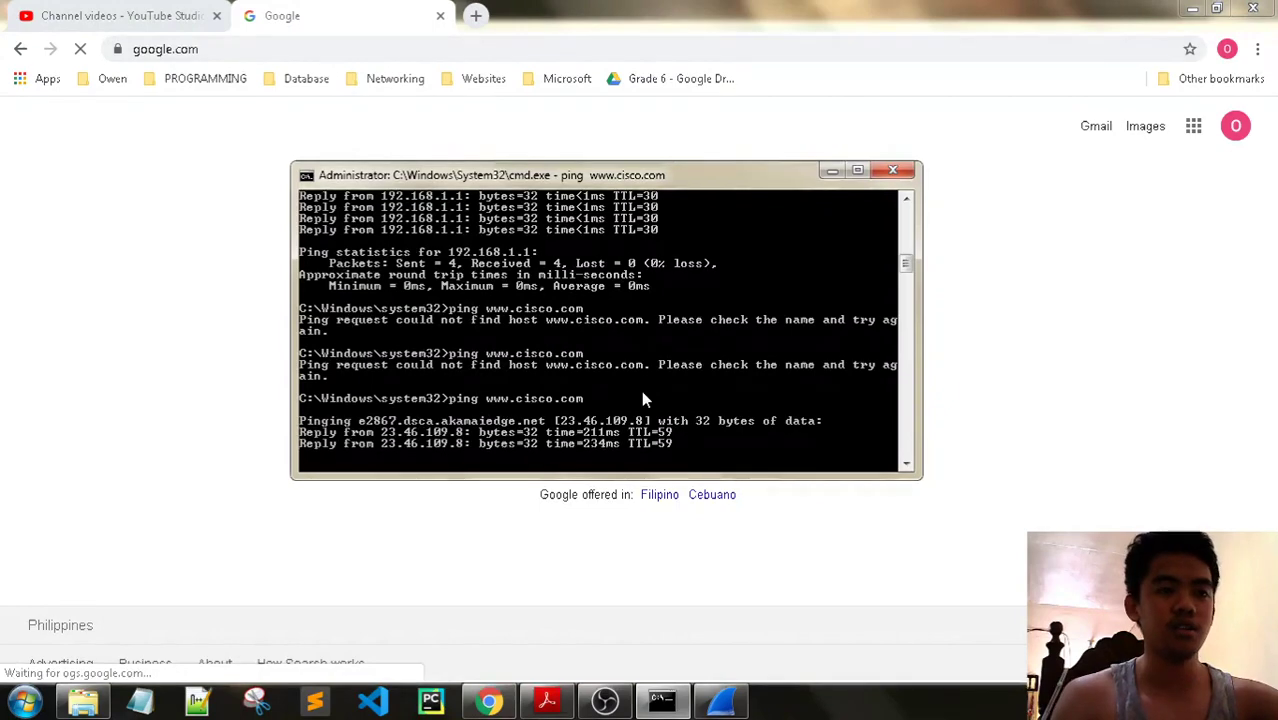
{"action": "left_click", "coordinate": [60, 12]}
{"action": "left_click", "coordinate": [300, 15]}
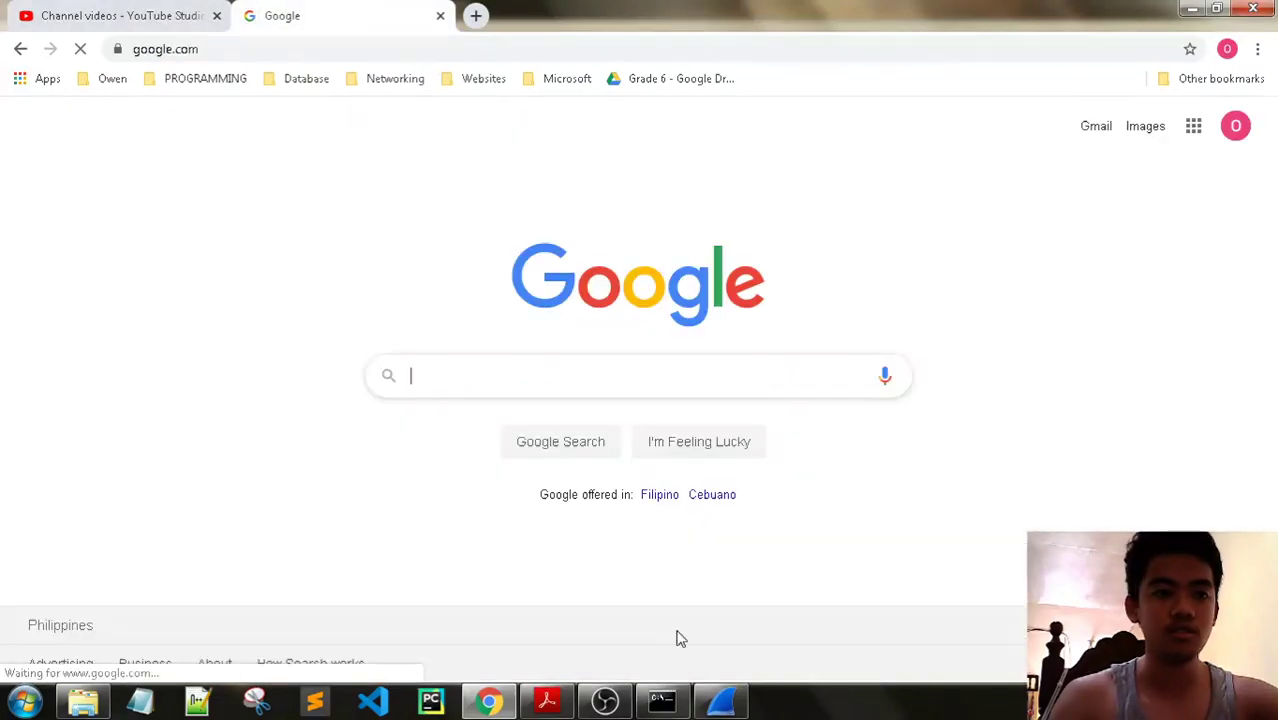
{"action": "left_click", "coordinate": [555, 704]}
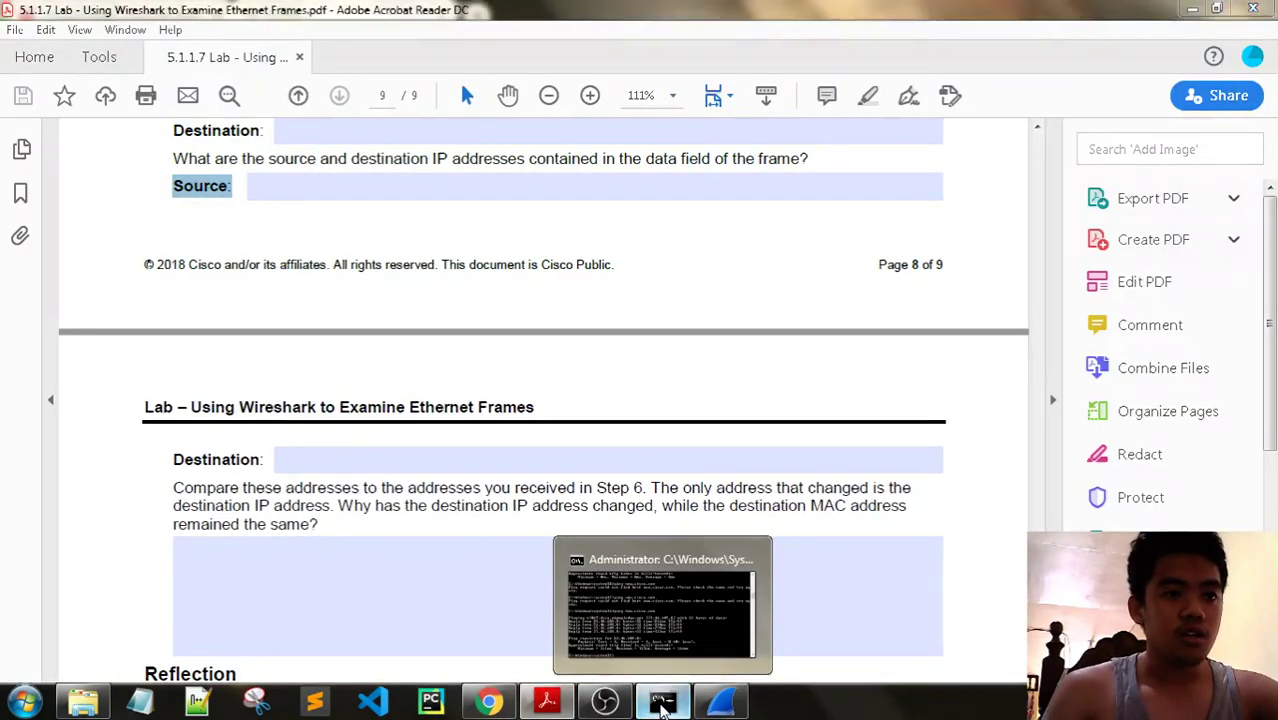
{"action": "left_click", "coordinate": [662, 704]}
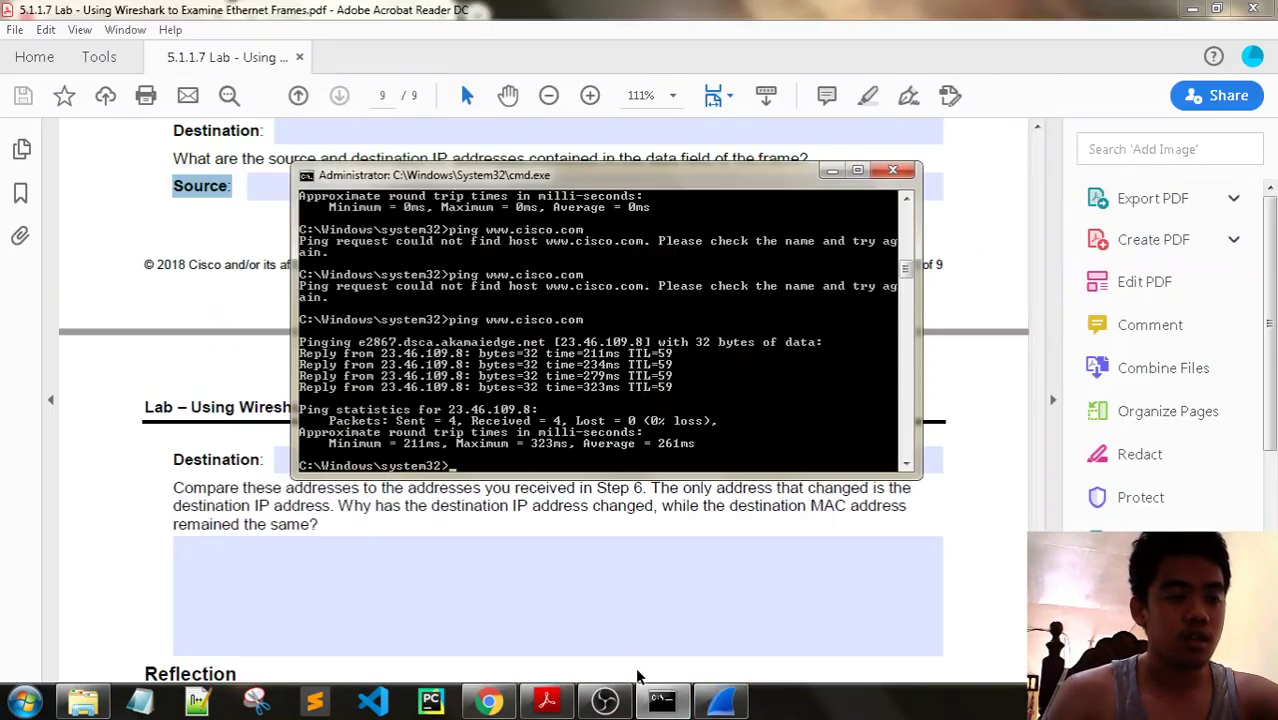
{"action": "left_click", "coordinate": [580, 500]}
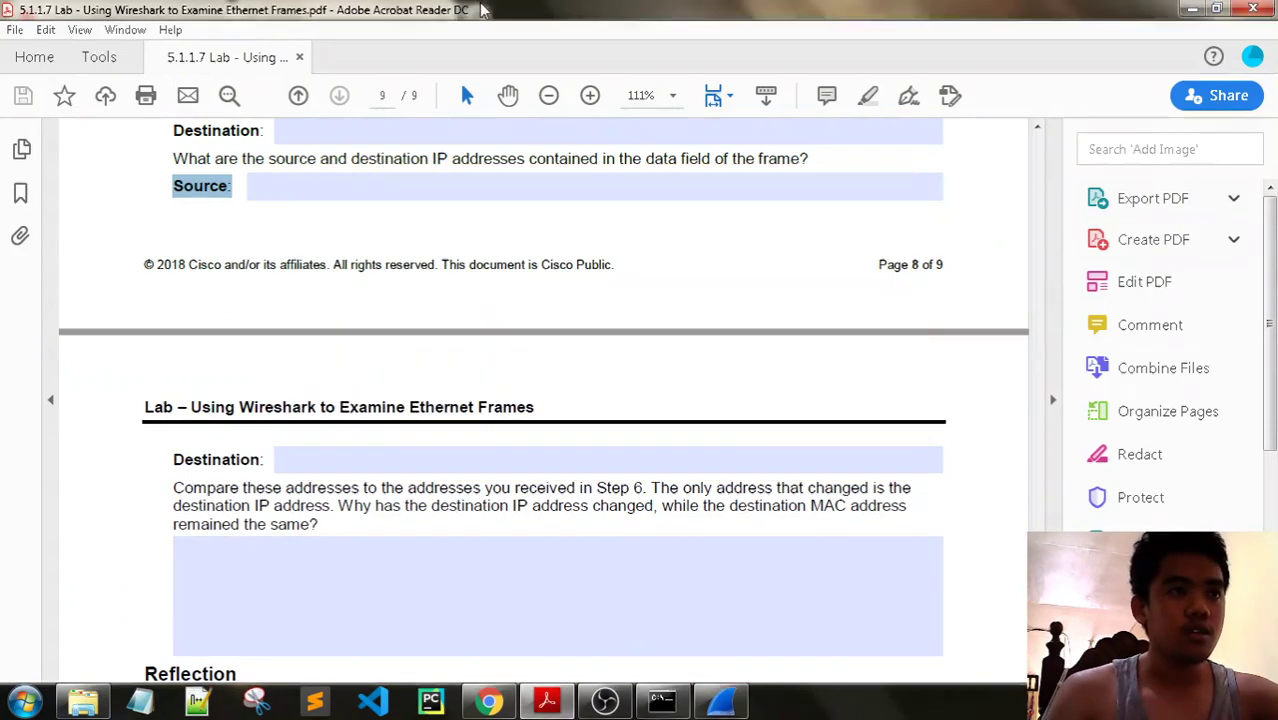
{"action": "scroll", "coordinate": [541, 329], "scroll_direction": "up", "scroll_amount": 1}
{"action": "scroll", "coordinate": [541, 329], "scroll_direction": "up", "scroll_amount": 3}
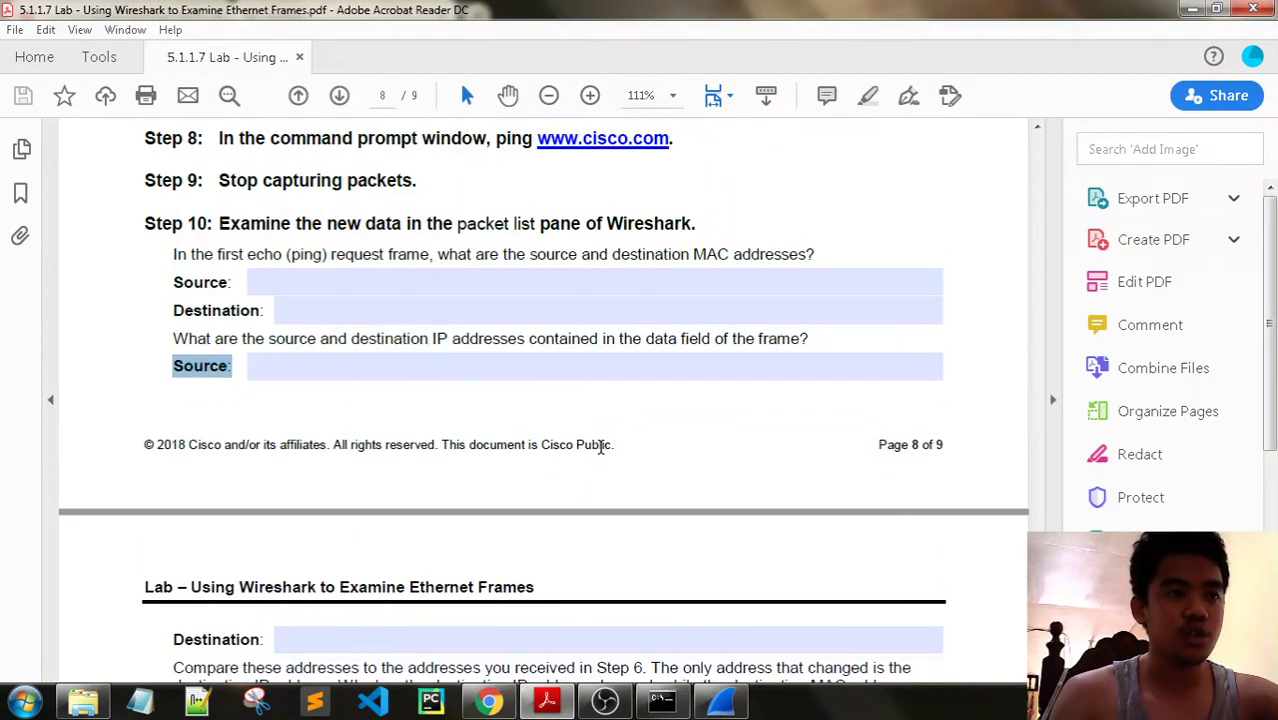
{"action": "scroll", "coordinate": [597, 446], "scroll_direction": "up", "scroll_amount": 1}
{"action": "left_click", "coordinate": [542, 450]}
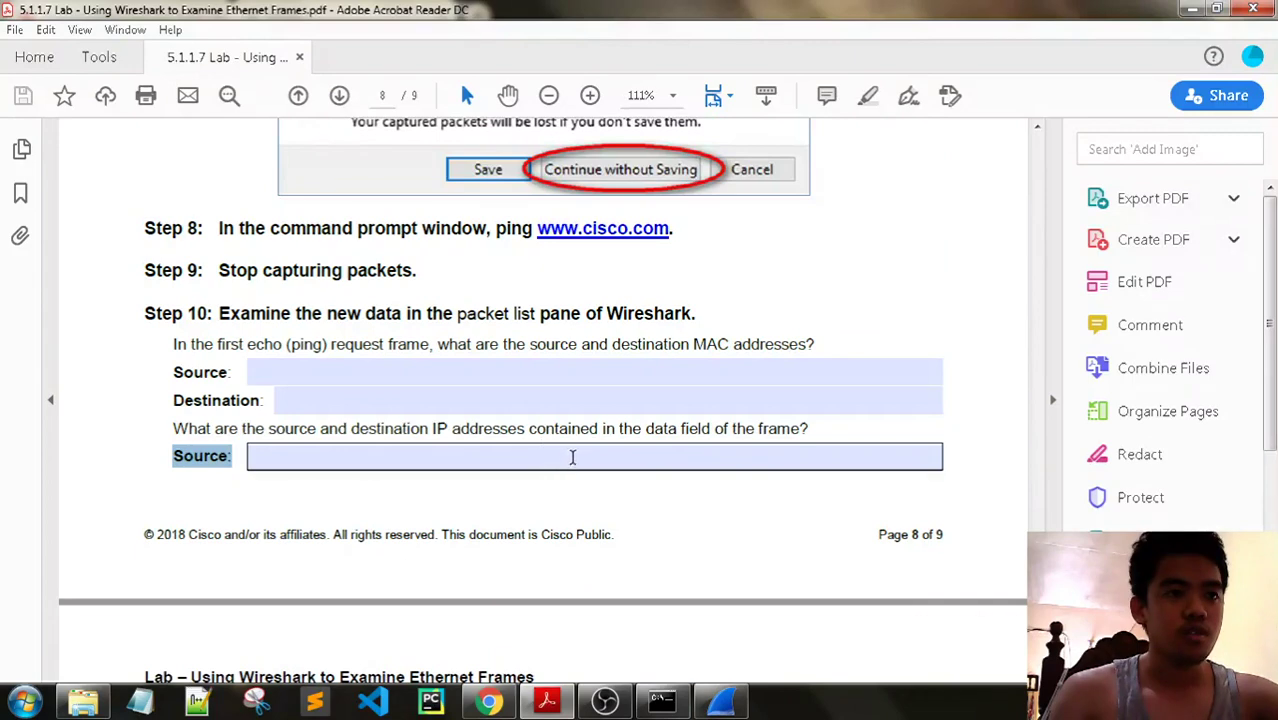
- Recheck the ping output in the Command Prompt, and select the first Echo (ping) request frame in Wireshark
{"action": "left_click", "coordinate": [661, 700]}
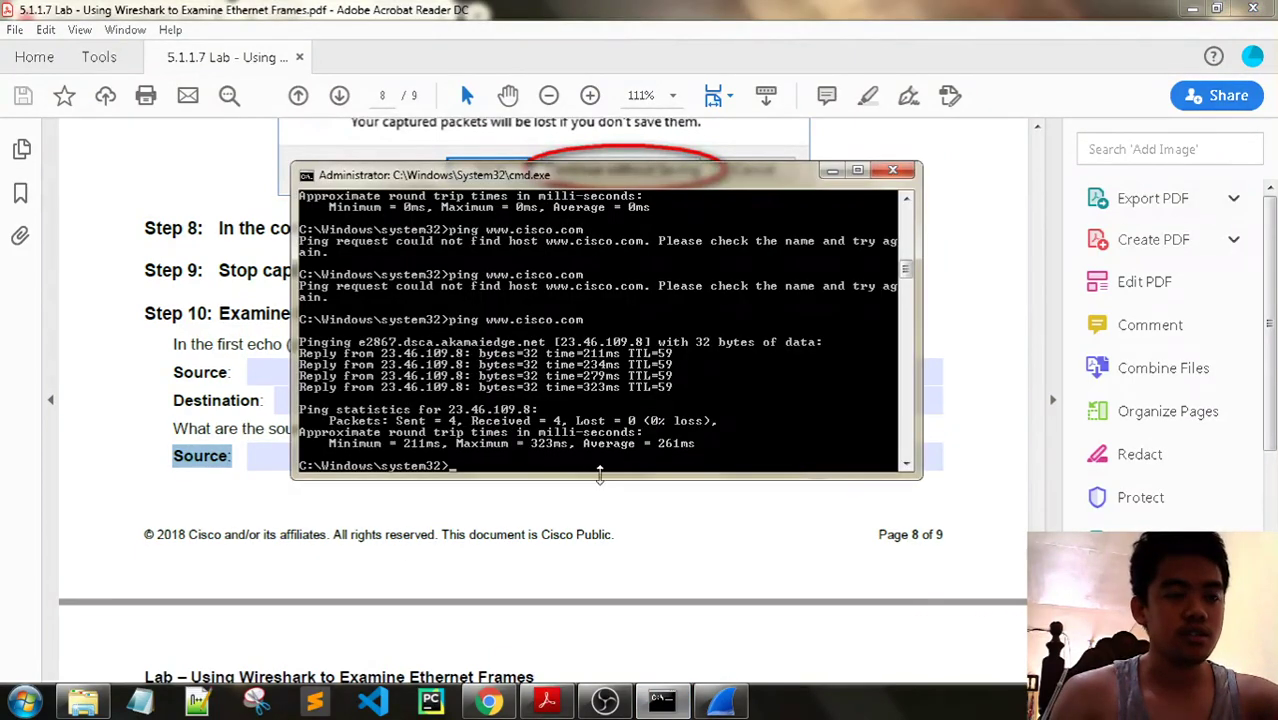
{"action": "left_click", "coordinate": [720, 700]}
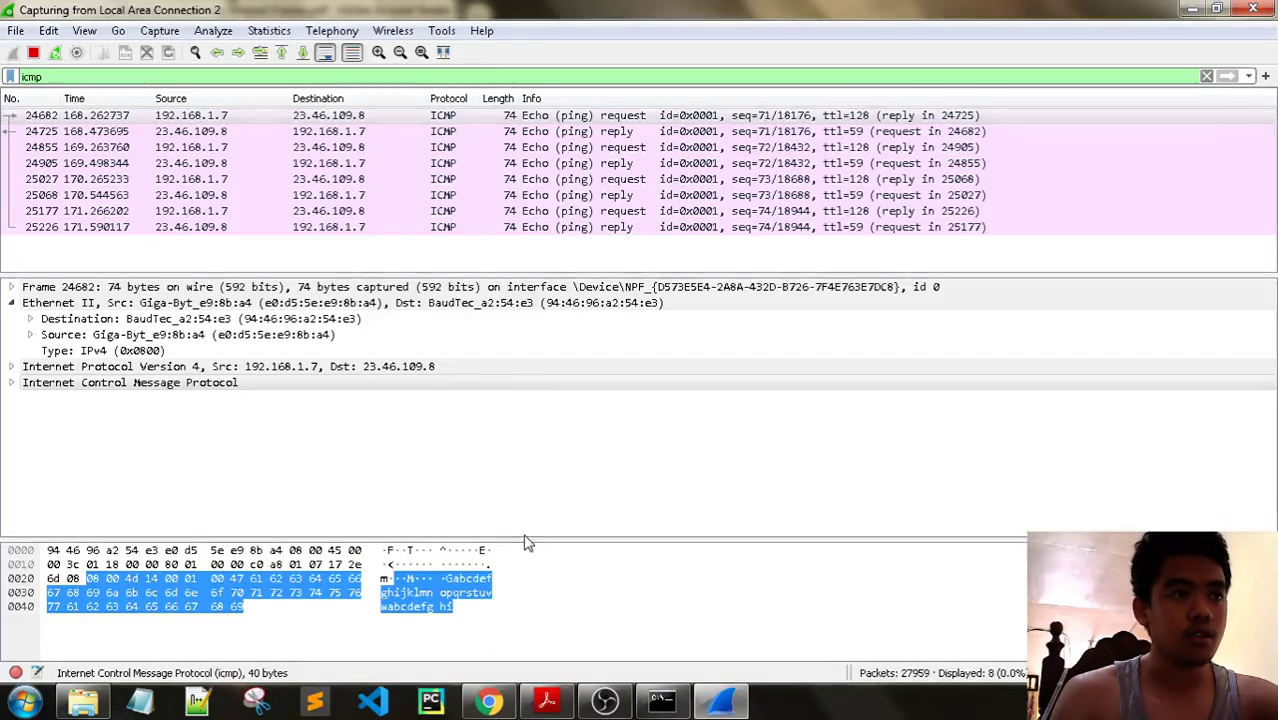
{"action": "left_click", "coordinate": [360, 118]}
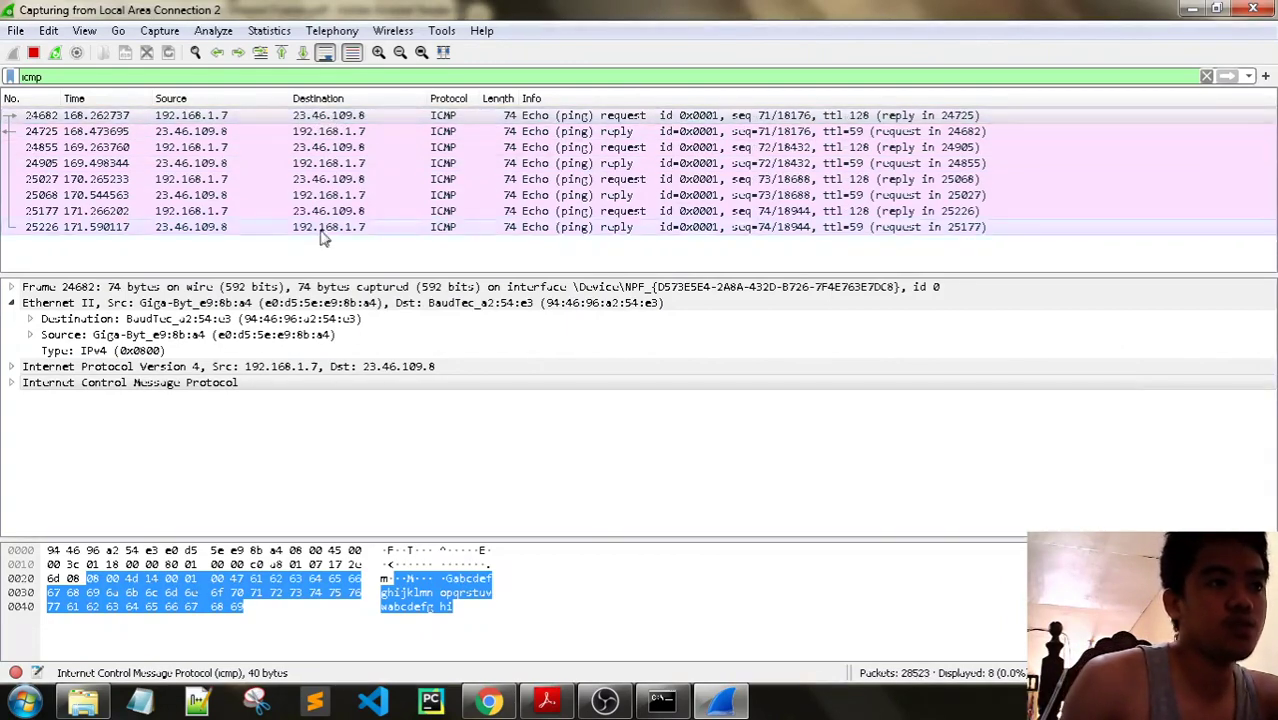
- Examine the first echo request frame in Wireshark, and switch to the lab PDF to read the address comparison question ending Step 10
{"action": "left_click", "coordinate": [310, 116]}
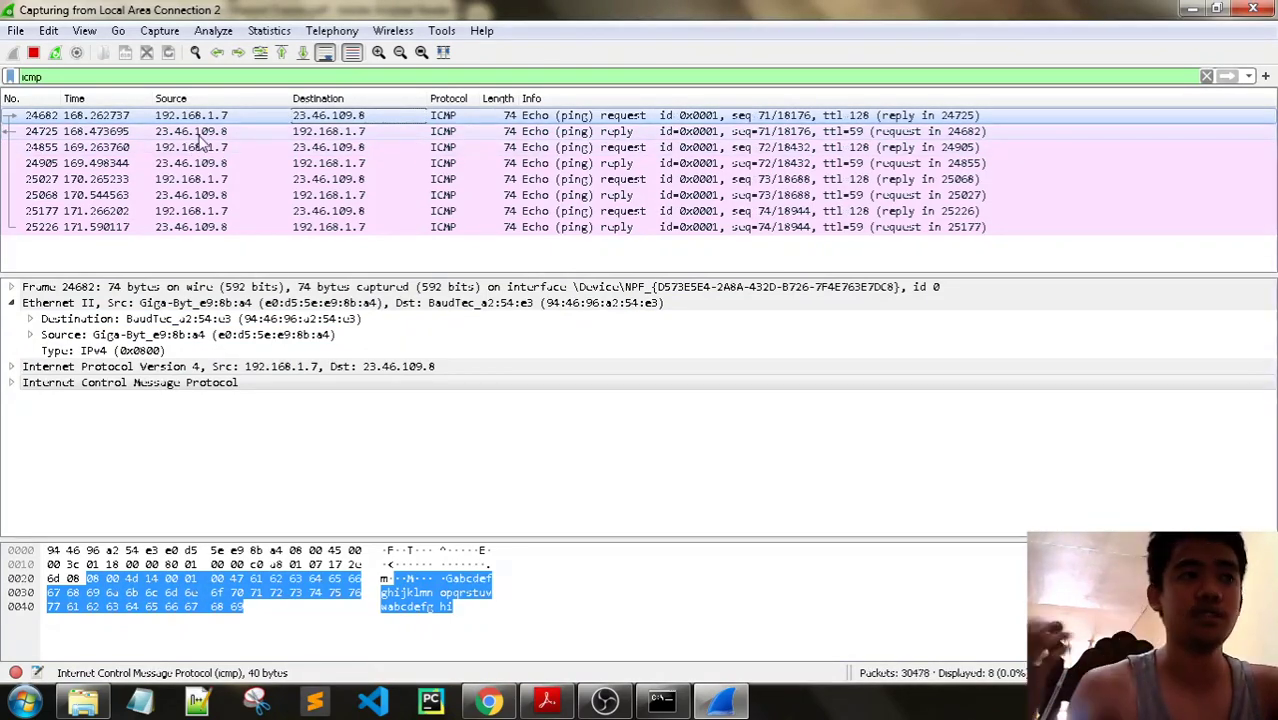
{"action": "left_click", "coordinate": [547, 700]}
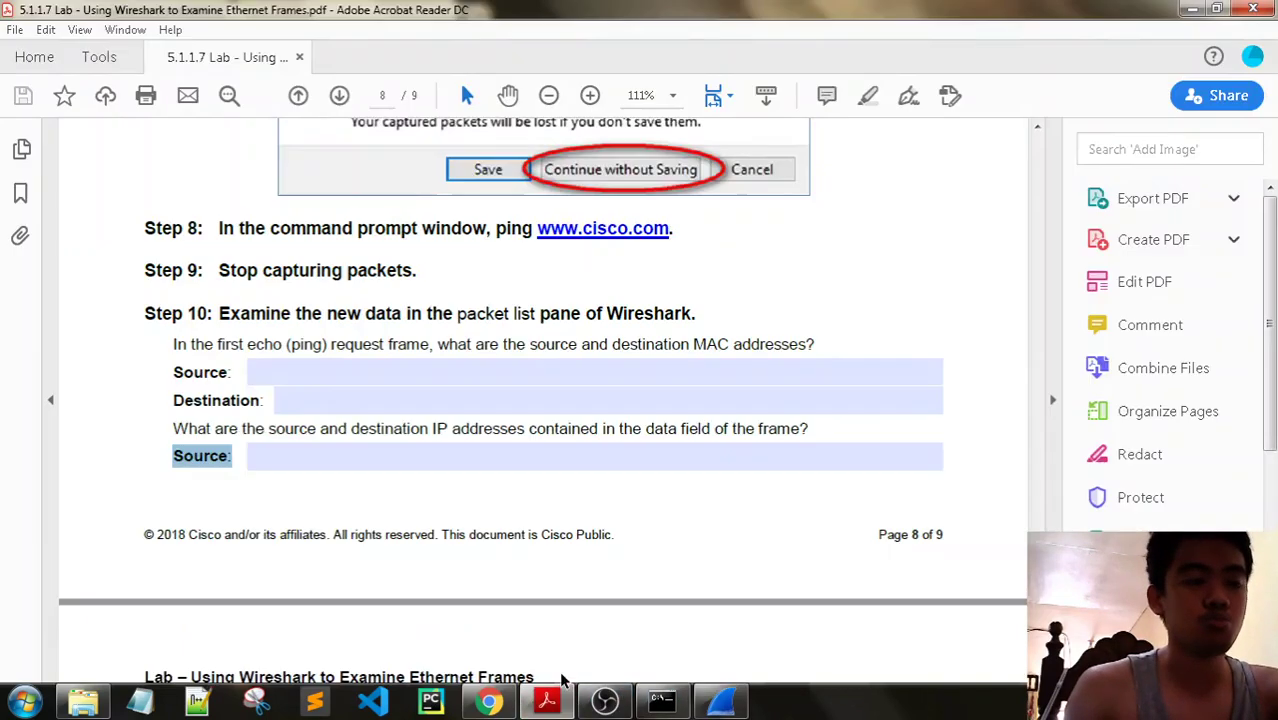
{"action": "scroll", "coordinate": [558, 472], "scroll_direction": "down", "scroll_amount": 10}
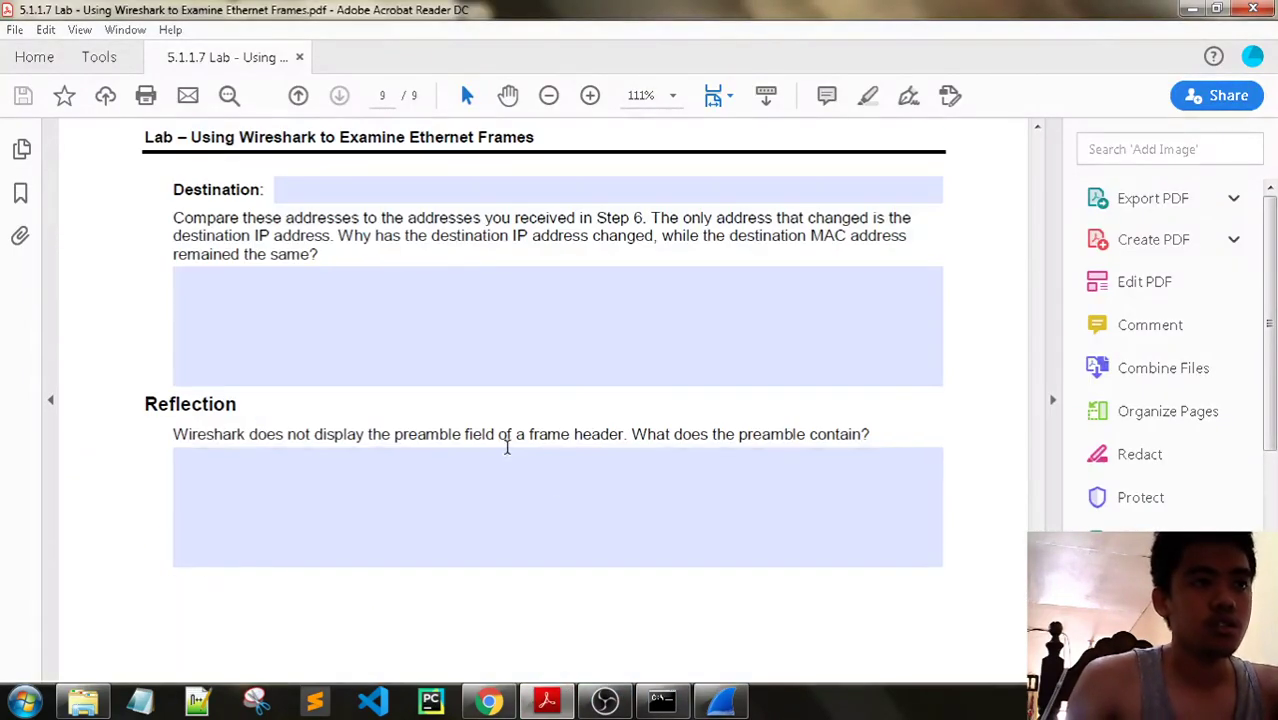
{"action": "left_click", "coordinate": [419, 314]}
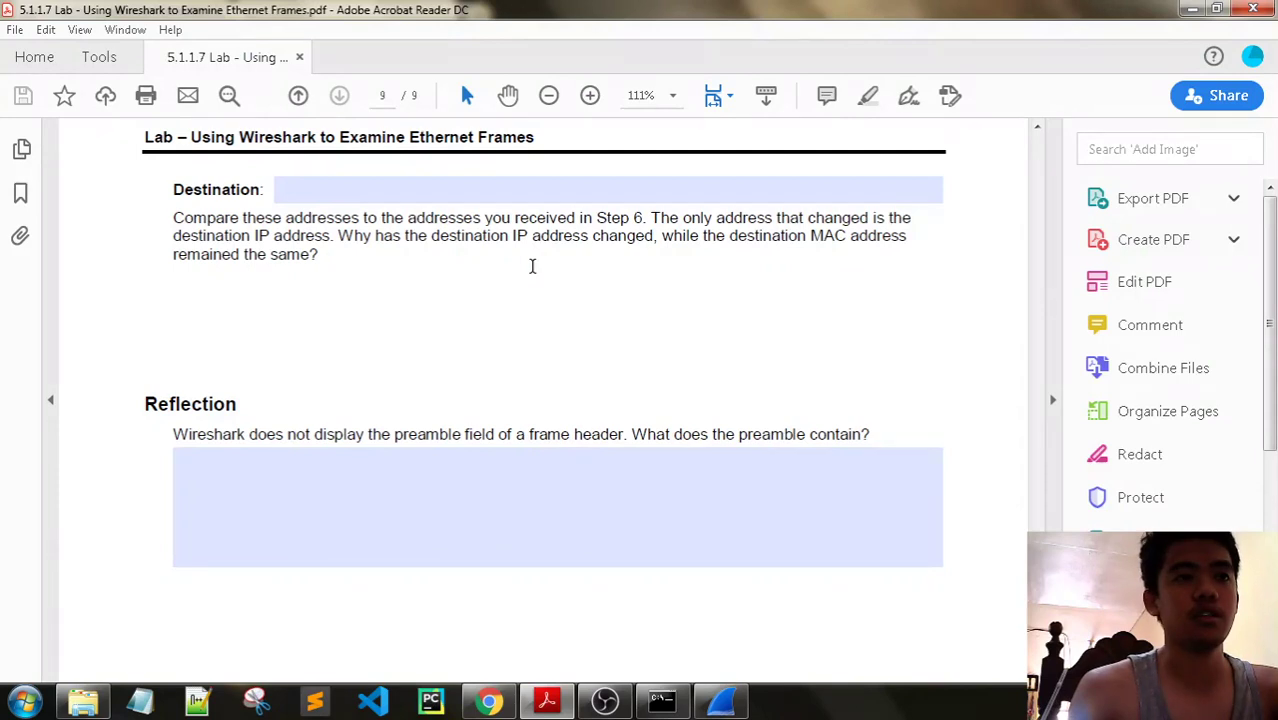
{"action": "scroll", "coordinate": [532, 266], "scroll_direction": "up", "scroll_amount": 2}
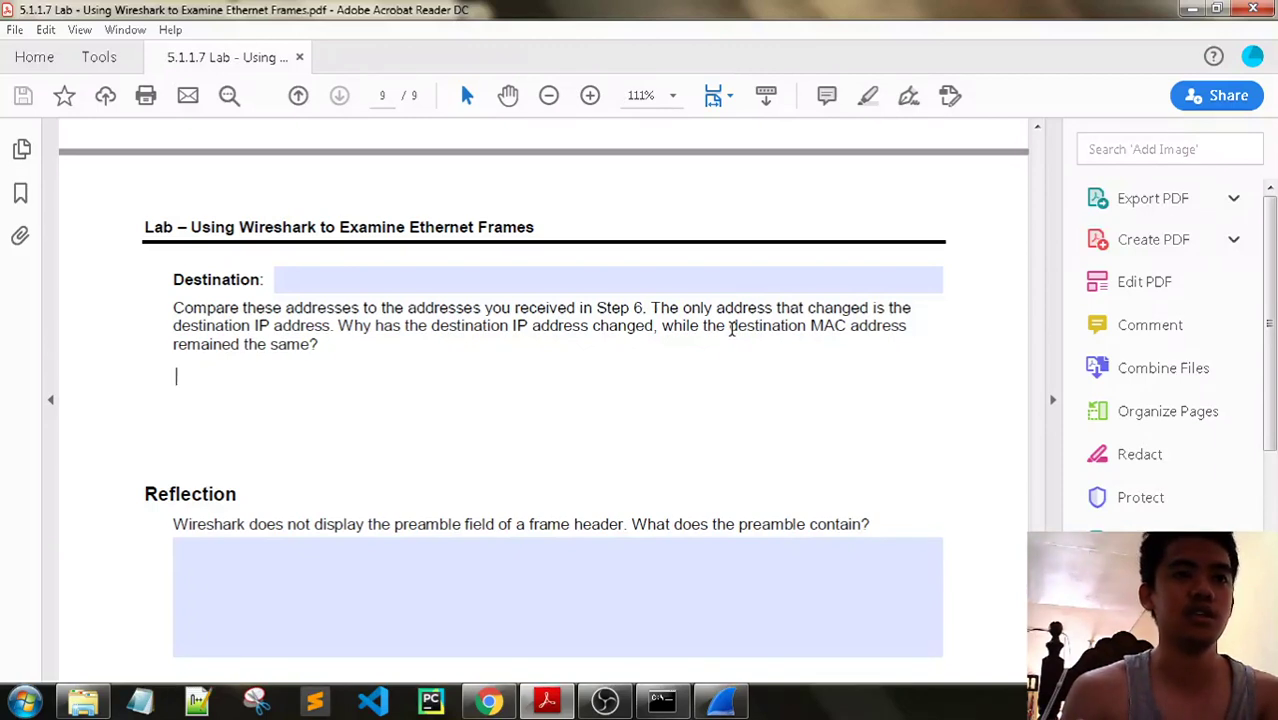
{"action": "scroll", "coordinate": [524, 389], "scroll_direction": "down", "scroll_amount": 3}
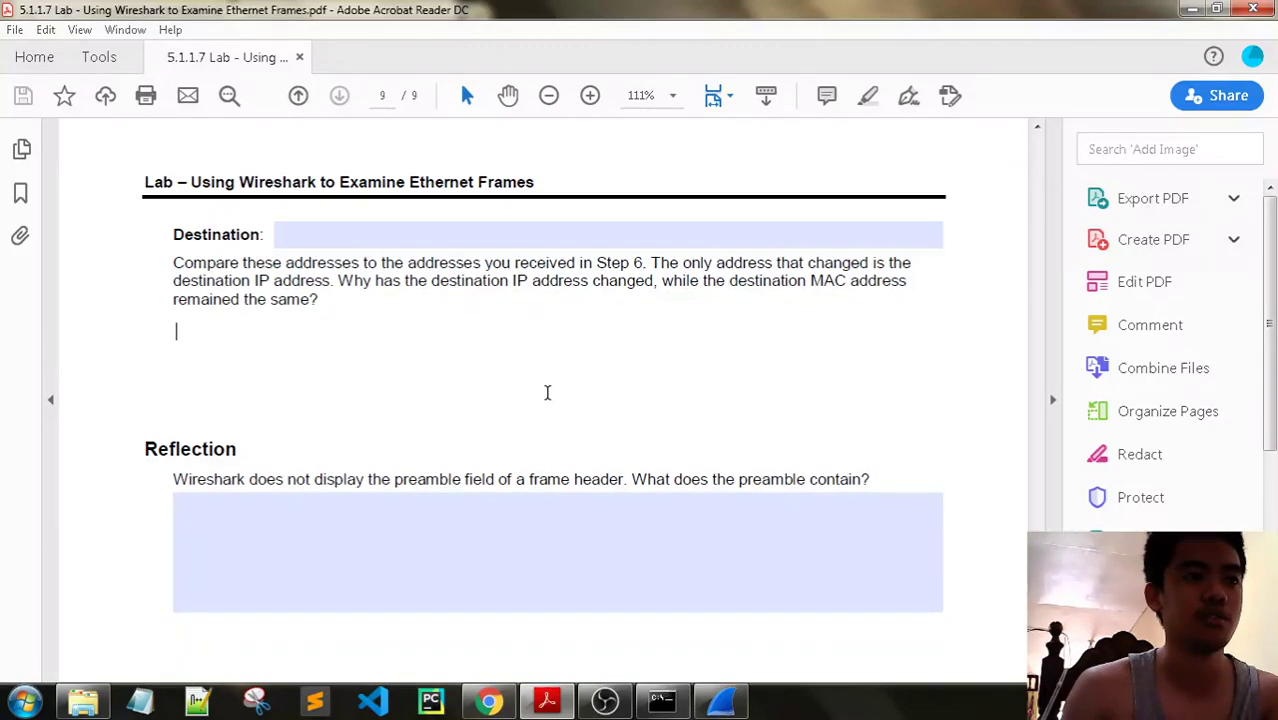
{"action": "left_click_drag", "start_coordinate": [251, 393], "coordinate": [893, 396]}
{"action": "left_click", "coordinate": [893, 396]}
- Look up the Preamble field's description in the Ethernet II header table on page 4 of the lab PDF
{"action": "scroll", "coordinate": [893, 396], "scroll_direction": "up", "scroll_amount": 10}
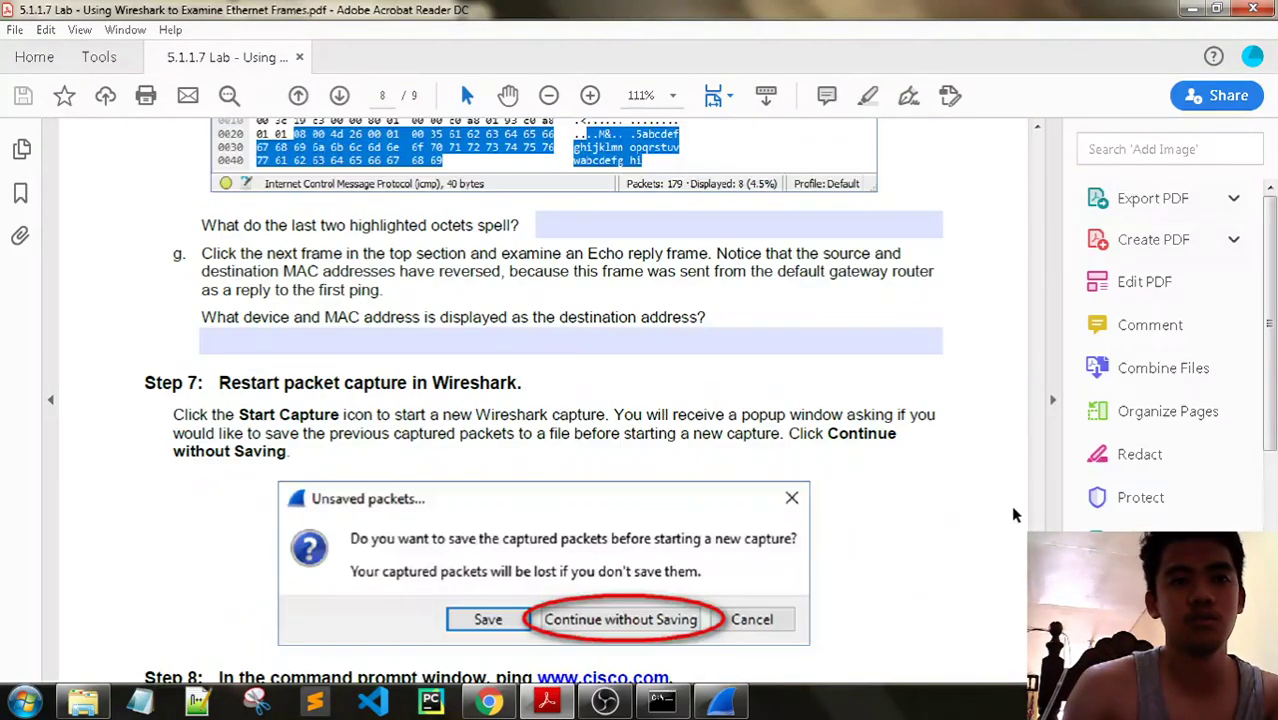
{"action": "left_click_drag", "start_coordinate": [1037, 575], "coordinate": [1087, 334]}
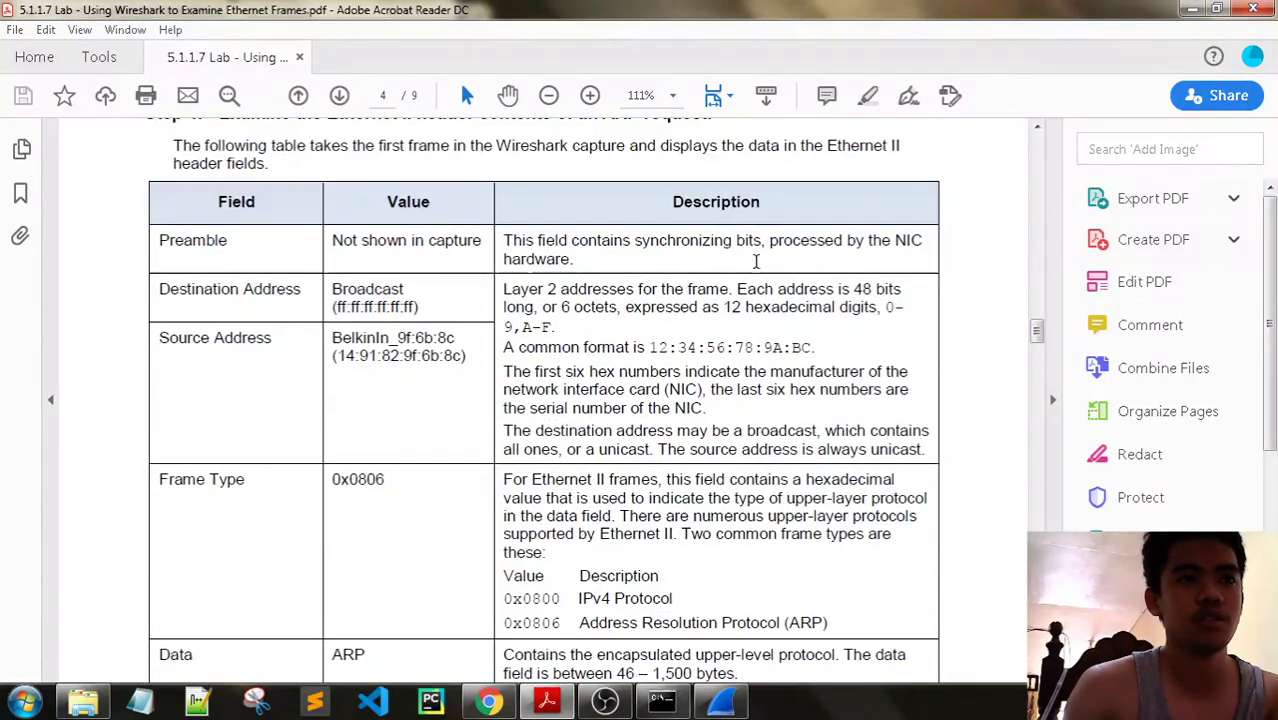
{"action": "left_click_drag", "start_coordinate": [636, 241], "coordinate": [597, 241]}
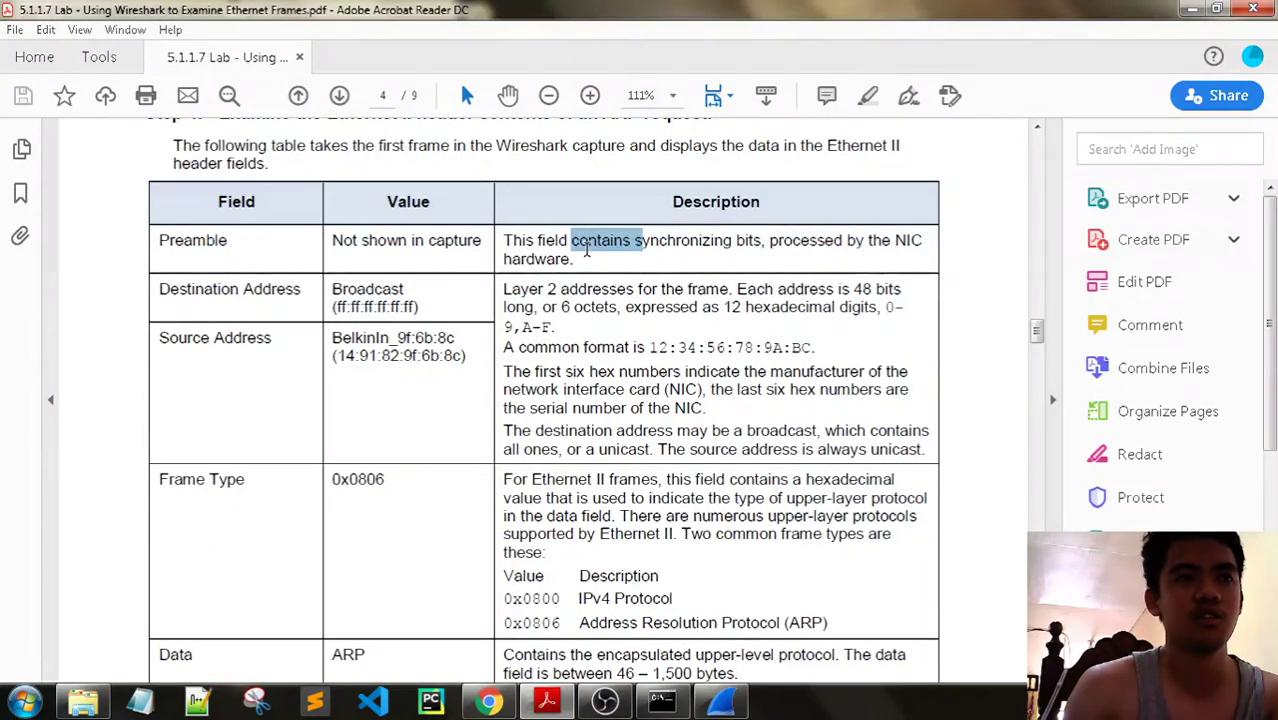
{"action": "left_click", "coordinate": [594, 262]}
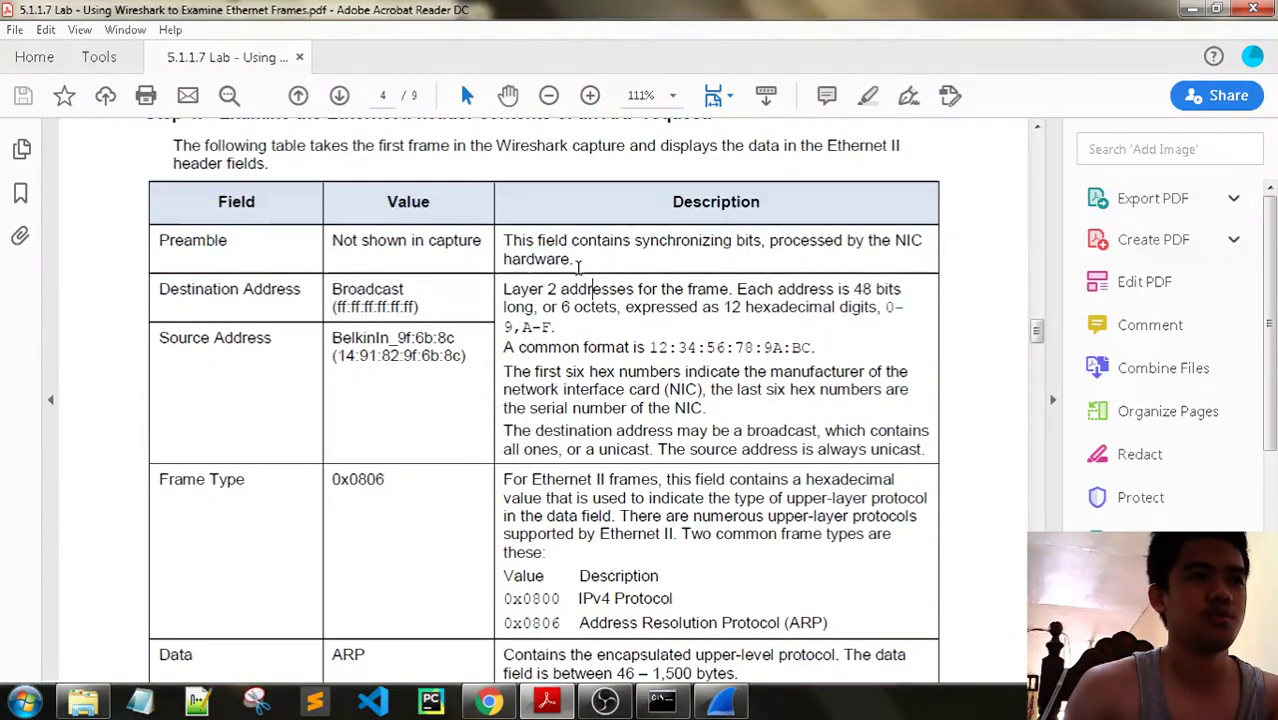
- Return to the Reflection question about the preamble on page 9, and look back over the preceding questions on page 8
{"action": "scroll", "coordinate": [757, 336], "scroll_direction": "down", "scroll_amount": 3}
{"action": "scroll", "coordinate": [757, 336], "scroll_direction": "down", "scroll_amount": 10}
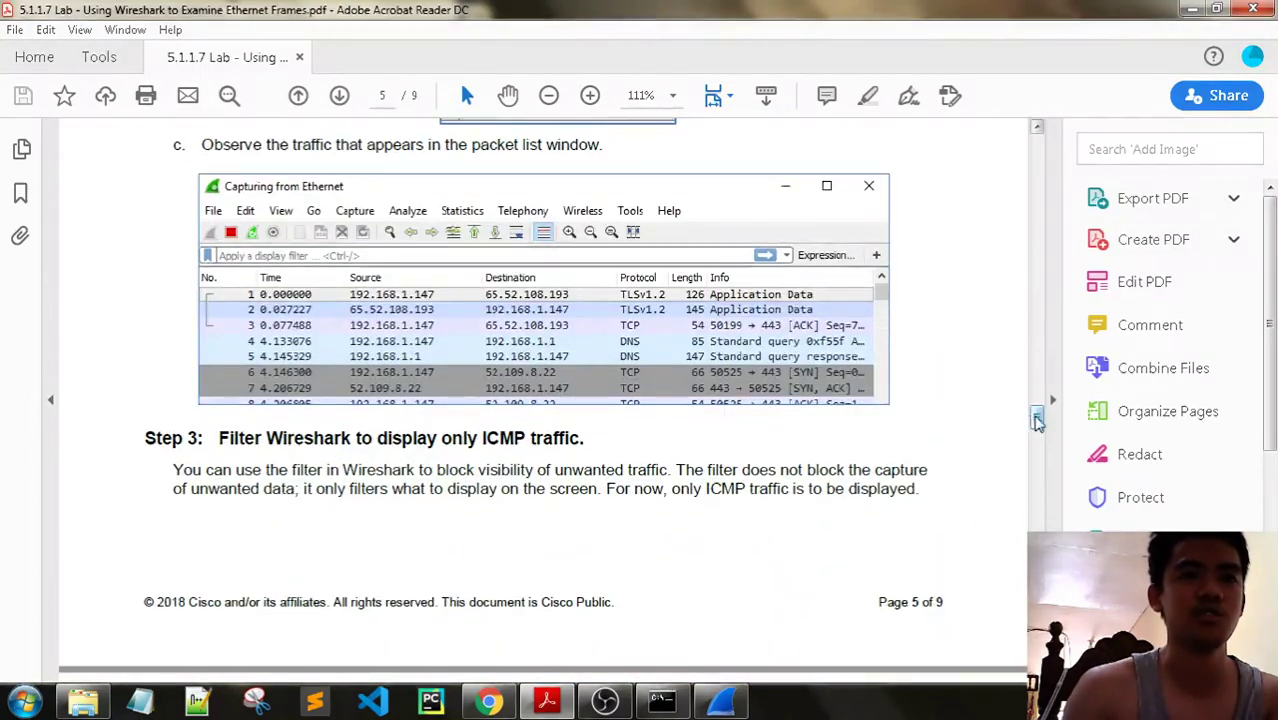
{"action": "left_click_drag", "start_coordinate": [1037, 415], "coordinate": [1037, 585]}
{"action": "scroll", "coordinate": [965, 424], "scroll_direction": "down", "scroll_amount": 7}
{"action": "scroll", "coordinate": [965, 424], "scroll_direction": "up", "scroll_amount": 2}
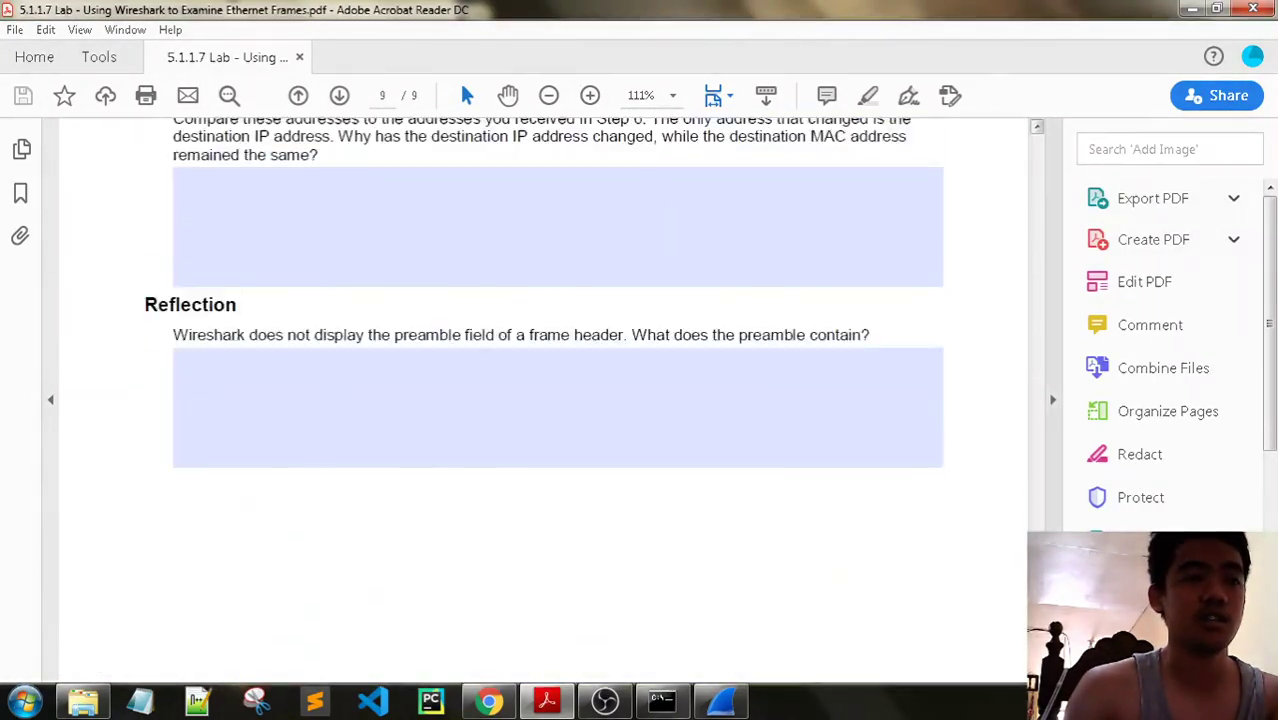
{"action": "left_click", "coordinate": [882, 436]}
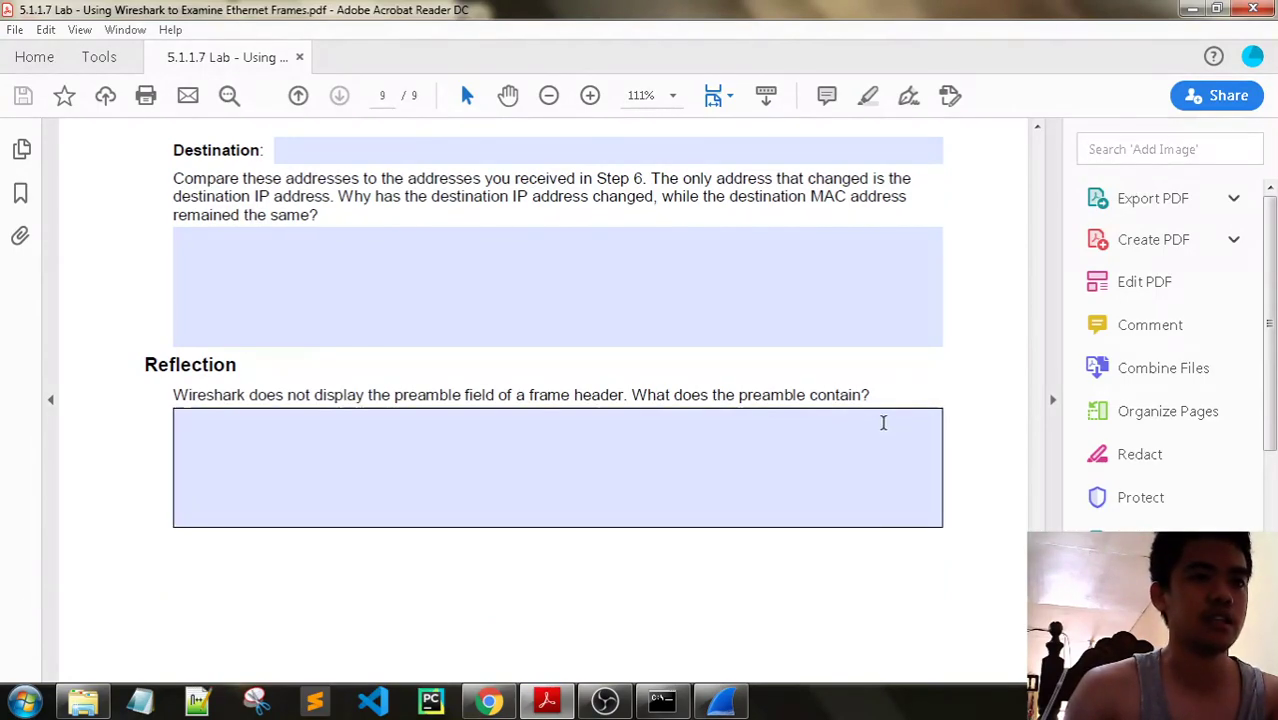
{"action": "left_click", "coordinate": [866, 392]}
{"action": "scroll", "coordinate": [910, 397], "scroll_direction": "up", "scroll_amount": 5}
{"action": "scroll", "coordinate": [937, 399], "scroll_direction": "down", "scroll_amount": 3}
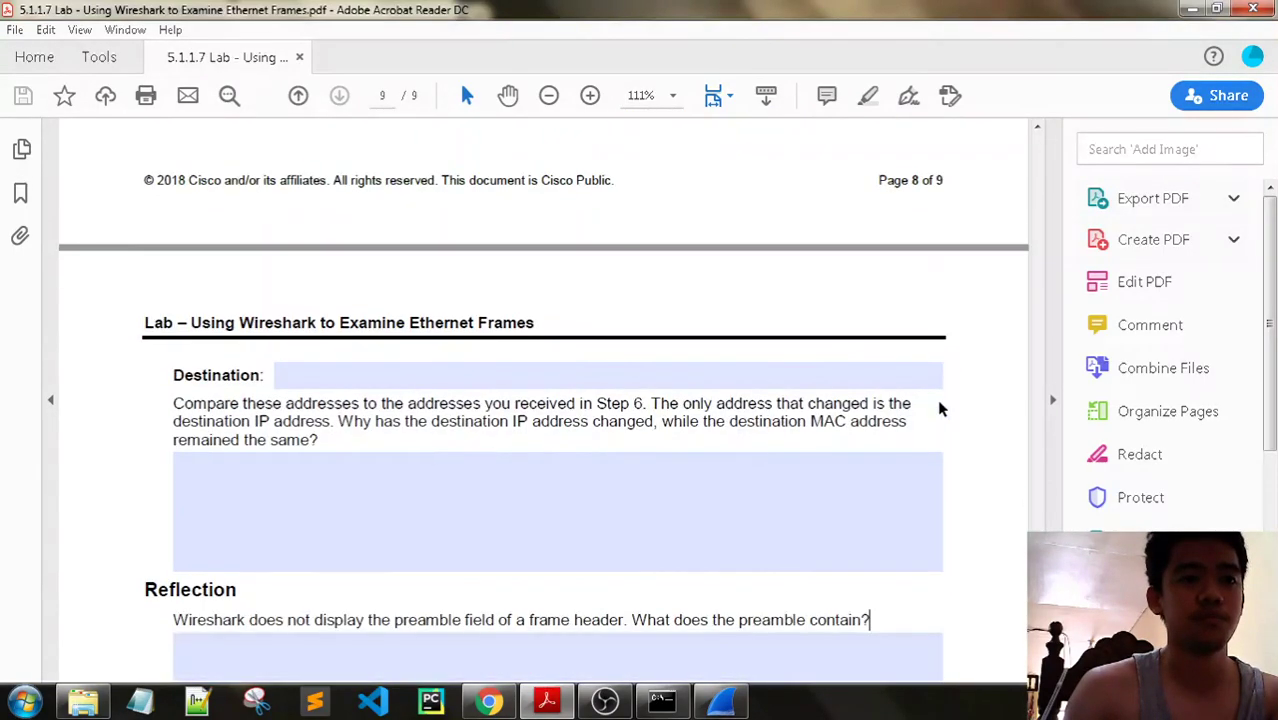
{"action": "scroll", "coordinate": [938, 400], "scroll_direction": "up", "scroll_amount": 10}
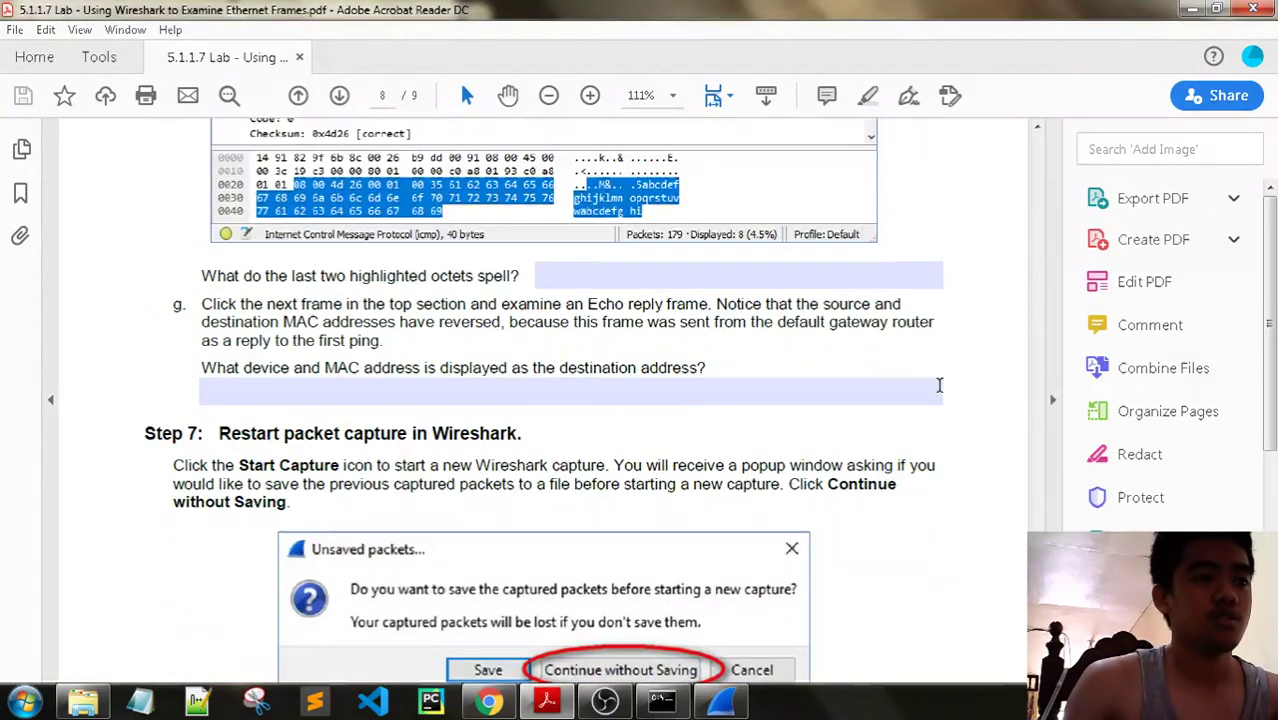